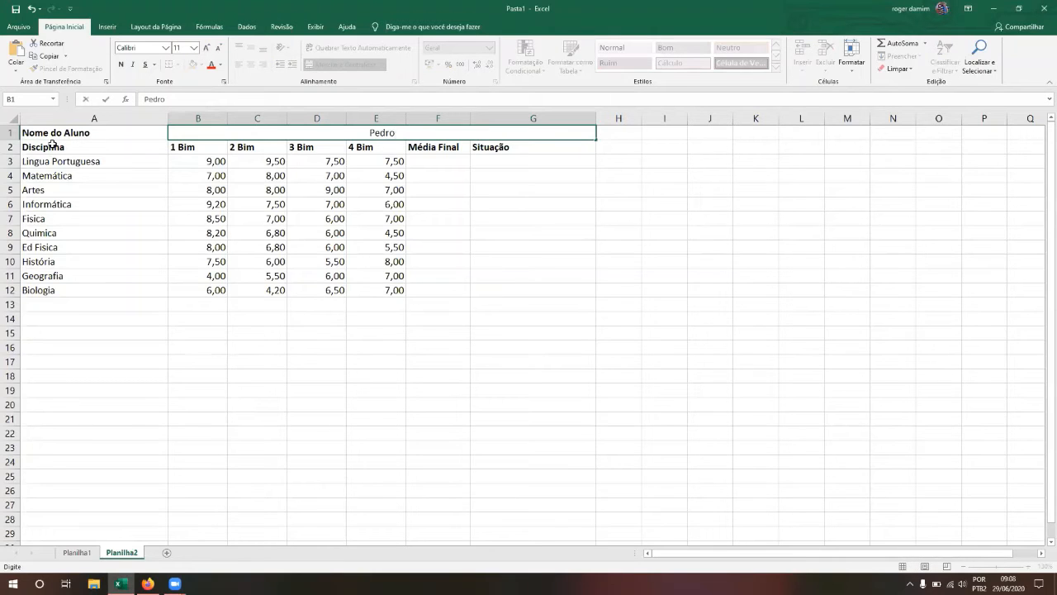
Step: Enter the student's full name in merged cell B1:G1, then go to the first subject
{"action": "key", "text": "Return"}
{"action": "key", "text": "Up"}
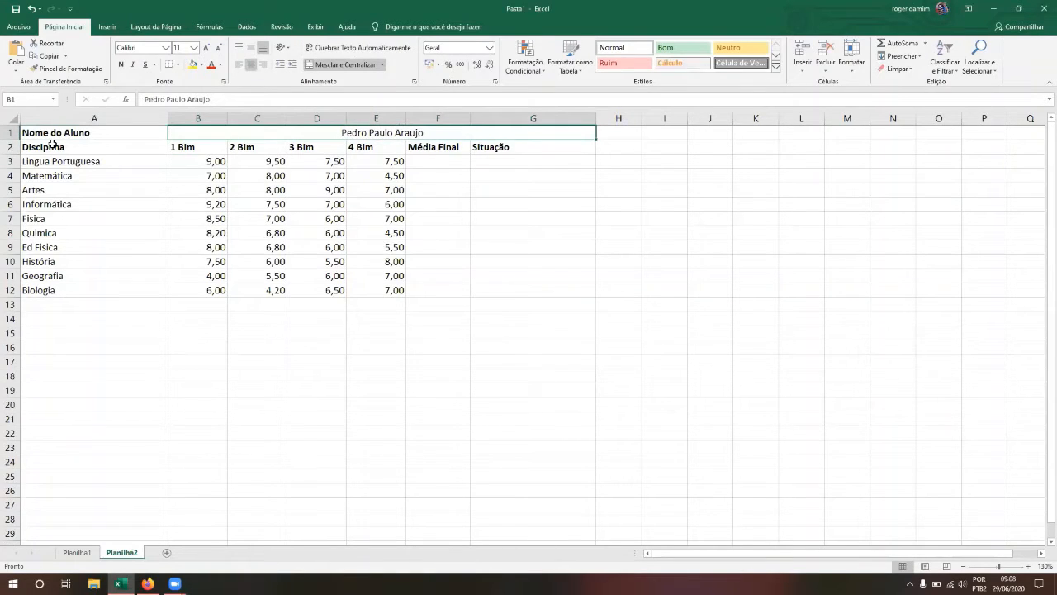
{"action": "key", "text": "Left"}
{"action": "key", "text": "Down"}
{"action": "key", "text": "Down"}
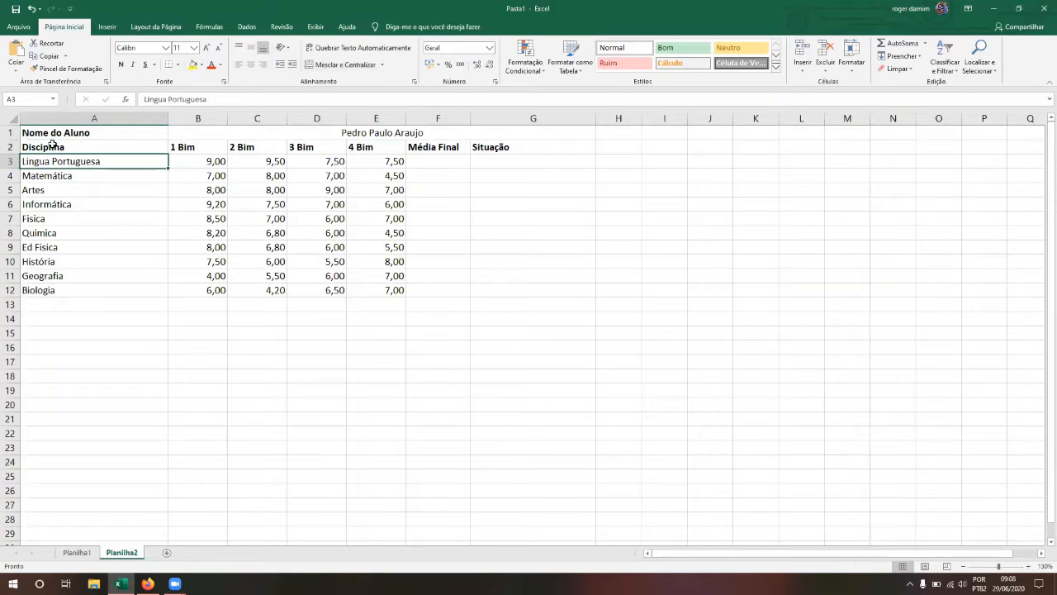
Step: Select the ten subject names and browse the header row up to Média Final
{"action": "key", "text": "shift+Down"}
{"action": "key", "text": "shift+Down"}
{"action": "key", "text": "shift+Down"}
{"action": "key", "text": "shift+Down"}
{"action": "key", "text": "shift+Down"}
{"action": "key", "text": "shift+Down"}
{"action": "key", "text": "shift+Down"}
{"action": "key", "text": "shift+Down"}
{"action": "key", "text": "shift+Down"}
{"action": "key", "text": "Right"}
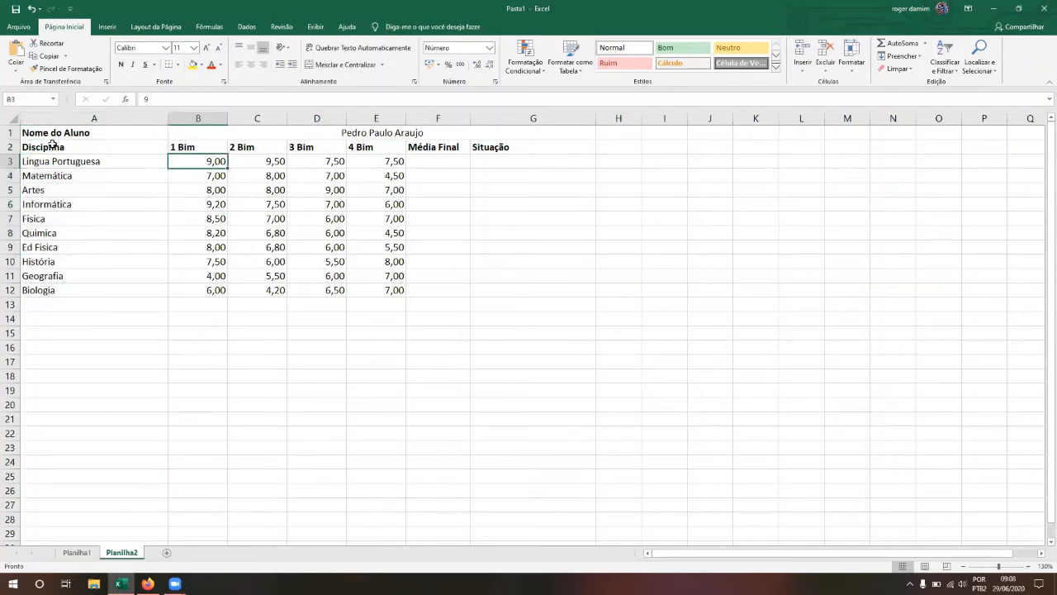
{"action": "key", "text": "Up"}
{"action": "key", "text": "Right"}
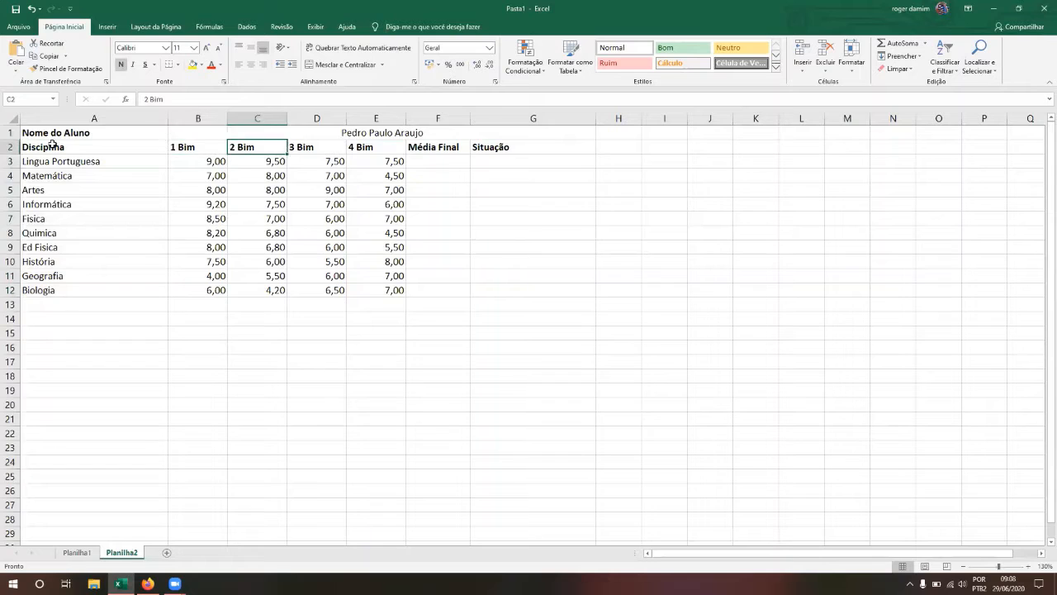
{"action": "key", "text": "Right"}
{"action": "key", "text": "Right"}
{"action": "key", "text": "Right"}
{"action": "key", "text": "Left"}
{"action": "key", "text": "Left"}
{"action": "key", "text": "Left"}
{"action": "key", "text": "Left"}
{"action": "key", "text": "Left"}
{"action": "key", "text": "Down"}
Step: Browse the bimester headers and select the header row from 1 Bim to Situação
{"action": "key", "text": "Right"}
{"action": "key", "text": "Up"}
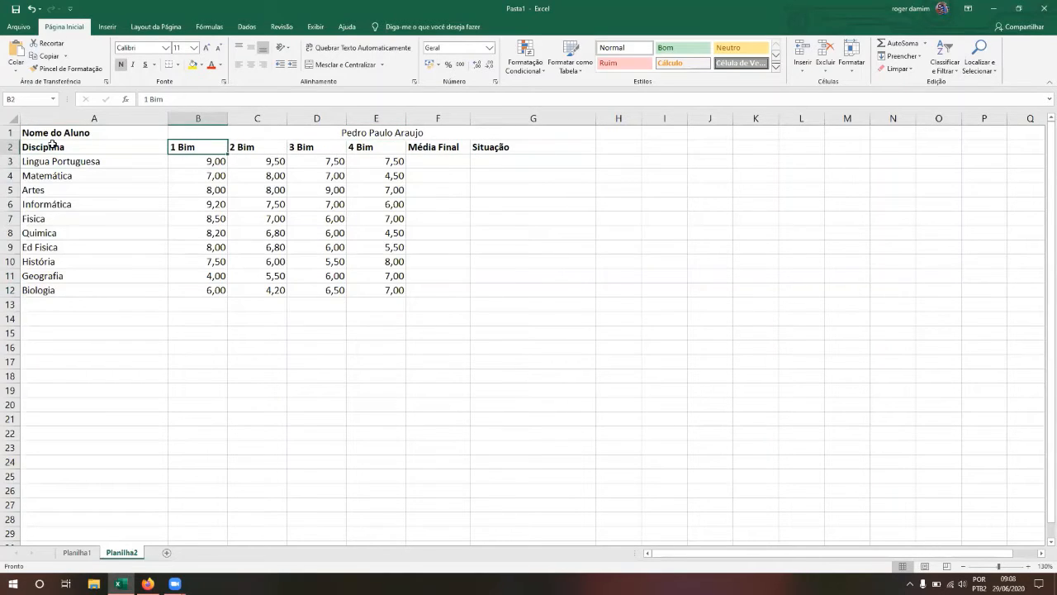
{"action": "key", "text": "Right"}
{"action": "key", "text": "Right"}
{"action": "key", "text": "Right"}
{"action": "key", "text": "Left"}
{"action": "key", "text": "Left"}
{"action": "key", "text": "Left"}
{"action": "key", "text": "Right"}
{"action": "key", "text": "Right"}
{"action": "key", "text": "Right"}
{"action": "key", "text": "Right"}
{"action": "key", "text": "Right"}
{"action": "key", "text": "Left"}
{"action": "key", "text": "Left"}
{"action": "key", "text": "Left"}
{"action": "key", "text": "Left"}
{"action": "key", "text": "Left"}
{"action": "key", "text": "shift+Right"}
{"action": "key", "text": "shift+Right"}
{"action": "key", "text": "shift+Right"}
{"action": "key", "text": "shift+Right"}
{"action": "key", "text": "shift+Right"}
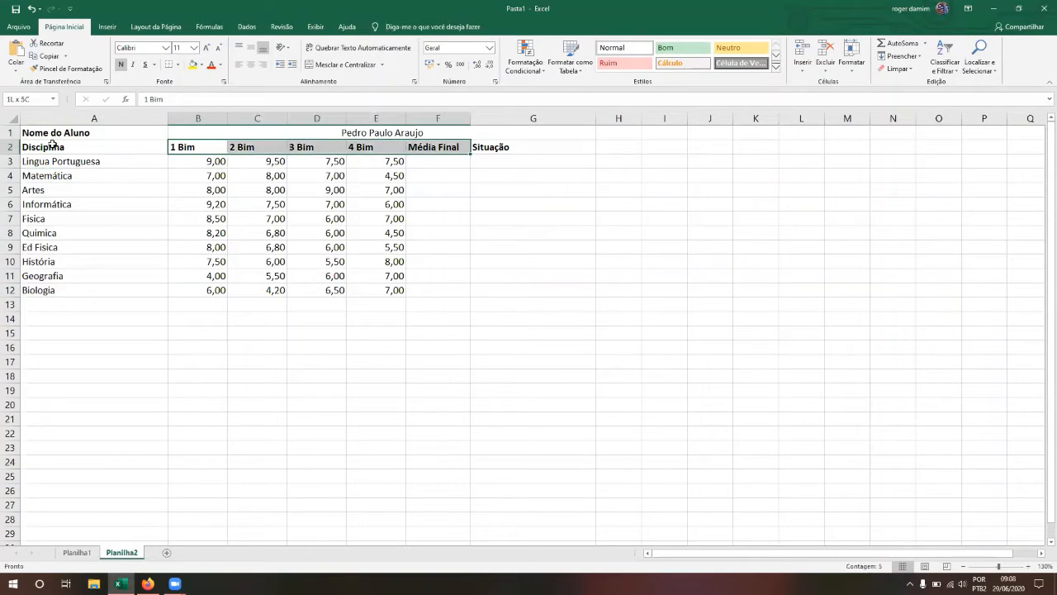
{"action": "key", "text": "Down"}
{"action": "key", "text": "Up"}
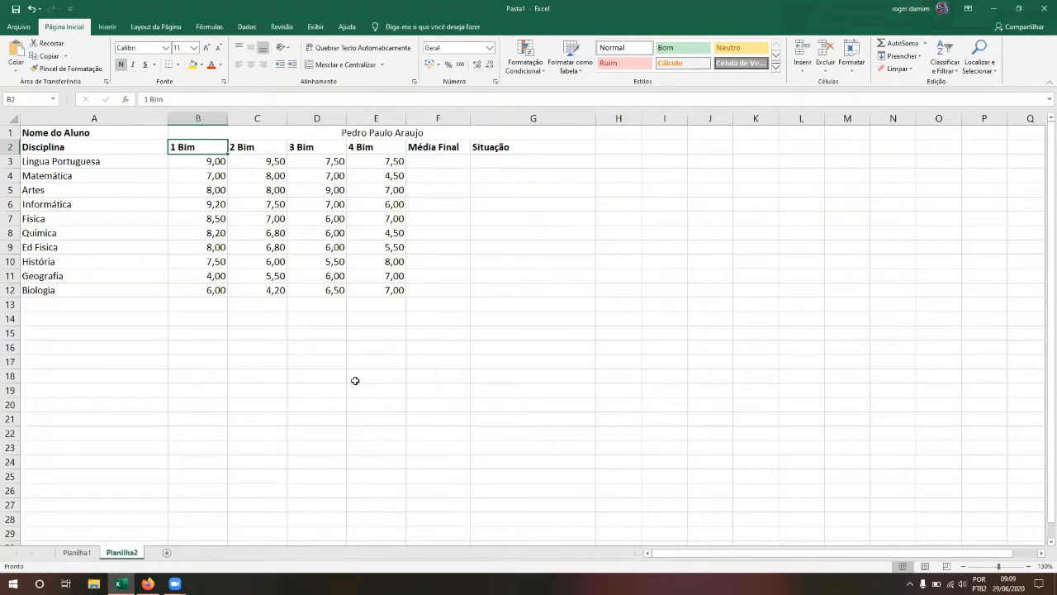
{"action": "left_click", "coordinate": [51, 159]}
{"action": "key", "text": "shift+Down"}
{"action": "key", "text": "shift+Down"}
{"action": "key", "text": "shift+Down"}
{"action": "key", "text": "shift+Down"}
{"action": "key", "text": "shift+Down"}
{"action": "key", "text": "shift+Down"}
{"action": "key", "text": "shift+Down"}
{"action": "key", "text": "shift+Down"}
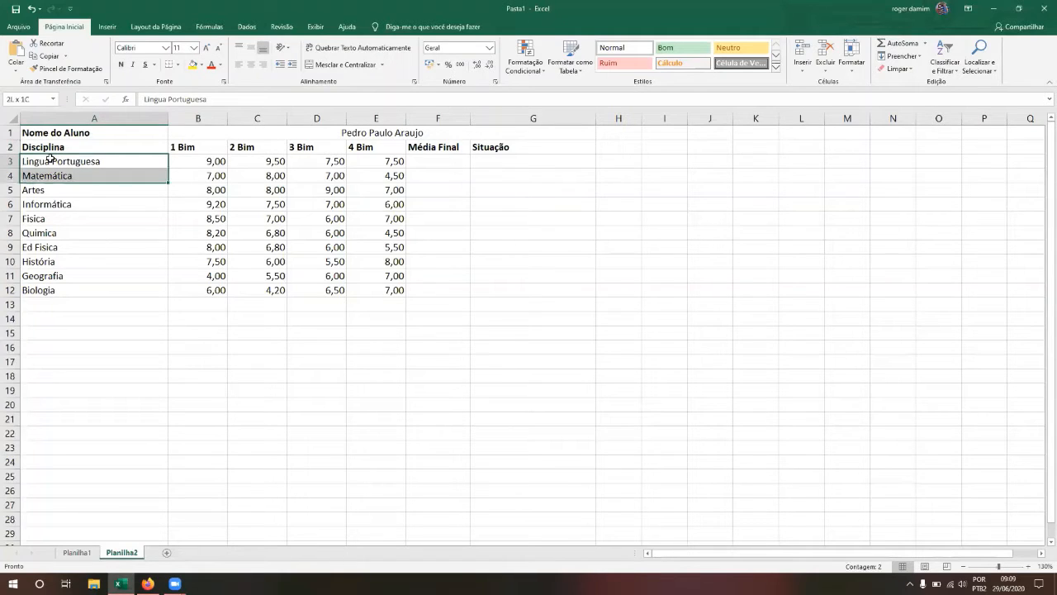
{"action": "key", "text": "shift+Down"}
{"action": "key", "text": "shift+Up"}
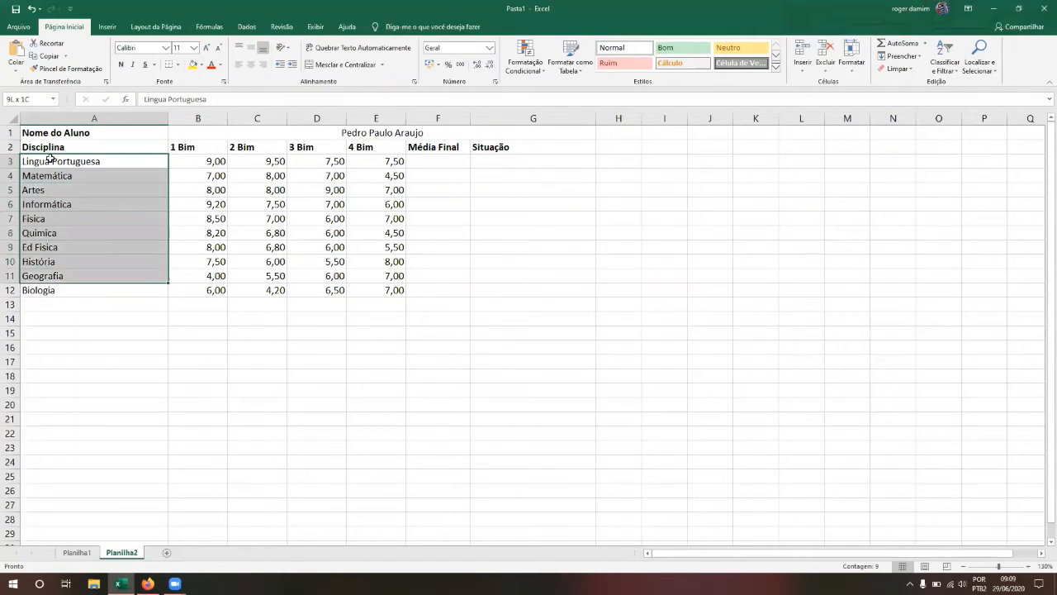
{"action": "key", "text": "shift+Up"}
{"action": "key", "text": "shift+Up"}
{"action": "key", "text": "shift+Up"}
{"action": "key", "text": "shift+Down"}
{"action": "key", "text": "shift+Down"}
{"action": "key", "text": "shift+Down"}
{"action": "key", "text": "shift+Down"}
{"action": "key", "text": "shift+Up"}
{"action": "key", "text": "shift+Up"}
{"action": "key", "text": "shift+Up"}
{"action": "key", "text": "shift+Up"}
{"action": "key", "text": "shift+Up"}
{"action": "key", "text": "shift+Down"}
{"action": "key", "text": "shift+Down"}
{"action": "key", "text": "shift+Down"}
{"action": "key", "text": "shift+Down"}
{"action": "key", "text": "shift+Down"}
{"action": "key", "text": "shift+Right"}
{"action": "key", "text": "shift+Right"}
{"action": "key", "text": "shift+Right"}
{"action": "key", "text": "shift+Right"}
{"action": "key", "text": "shift+Right"}
{"action": "key", "text": "shift+Right"}
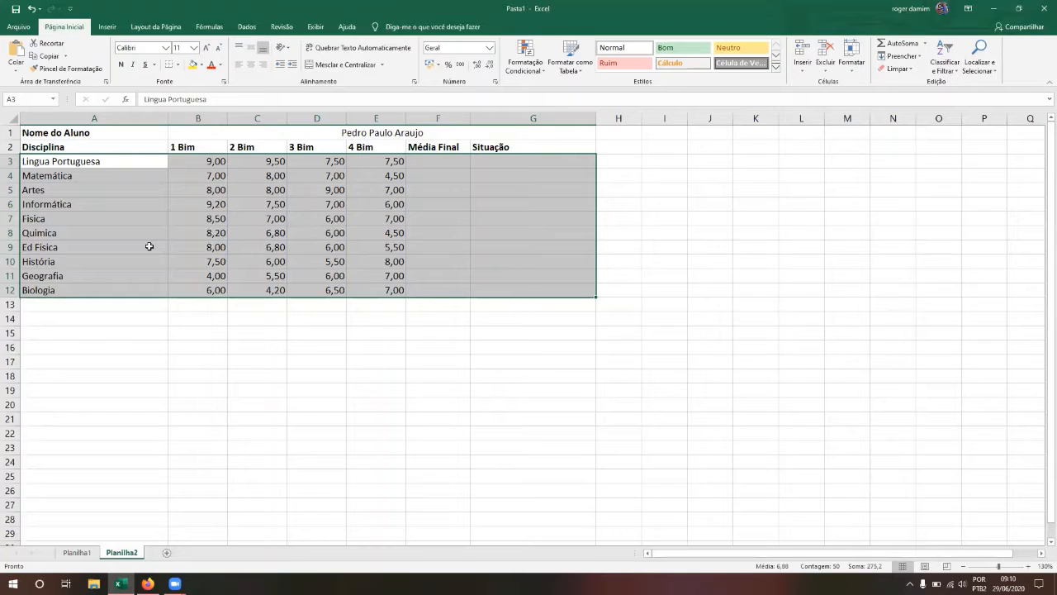
{"action": "key", "text": "Left"}
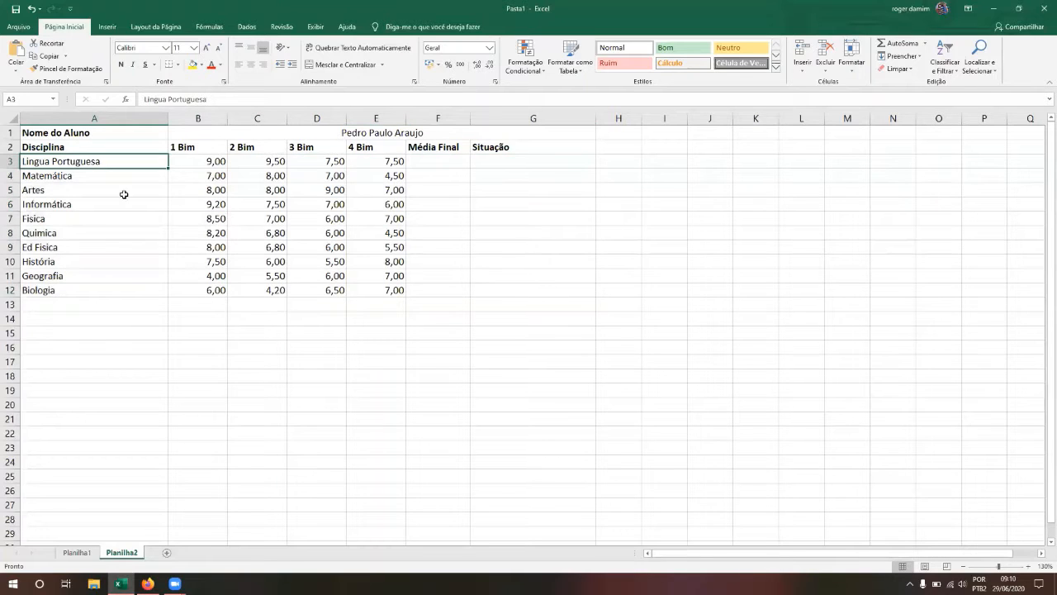
{"action": "left_click_drag", "start_coordinate": [113, 159], "coordinate": [113, 299]}
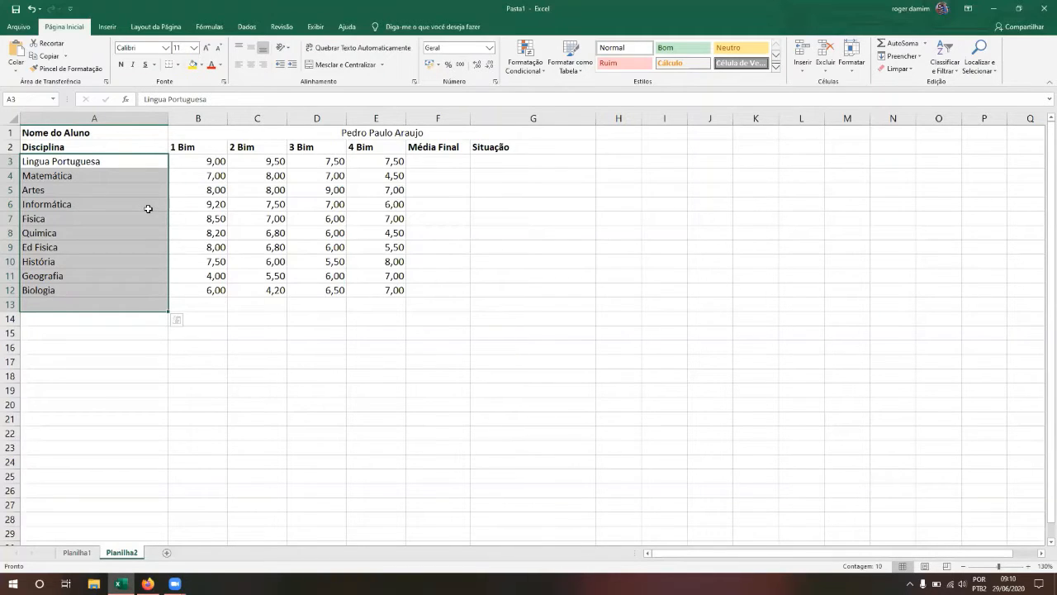
{"action": "left_click", "coordinate": [148, 209]}
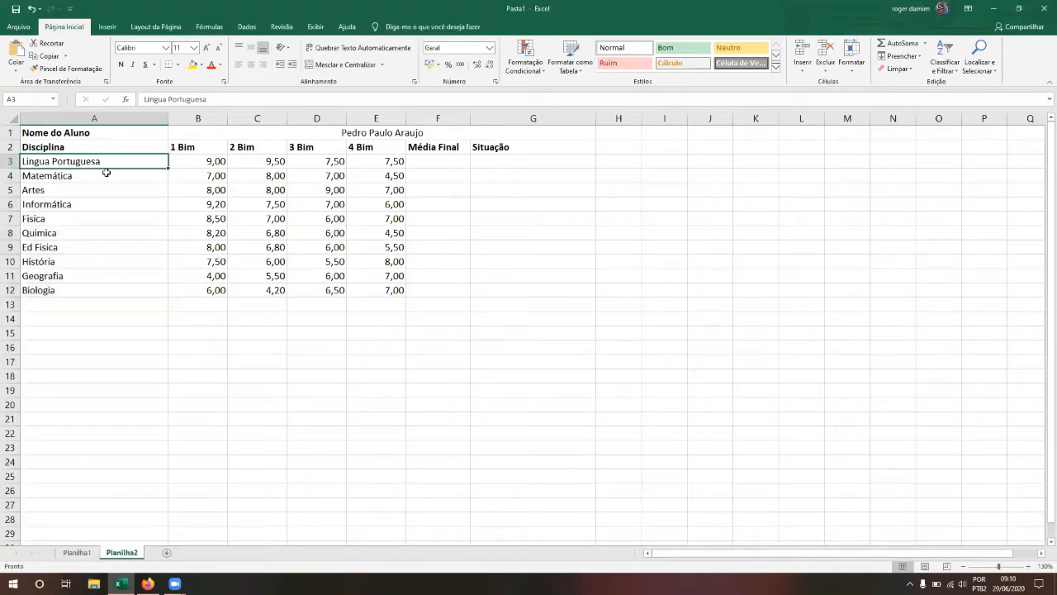
{"action": "left_click_drag", "start_coordinate": [103, 161], "coordinate": [371, 290]}
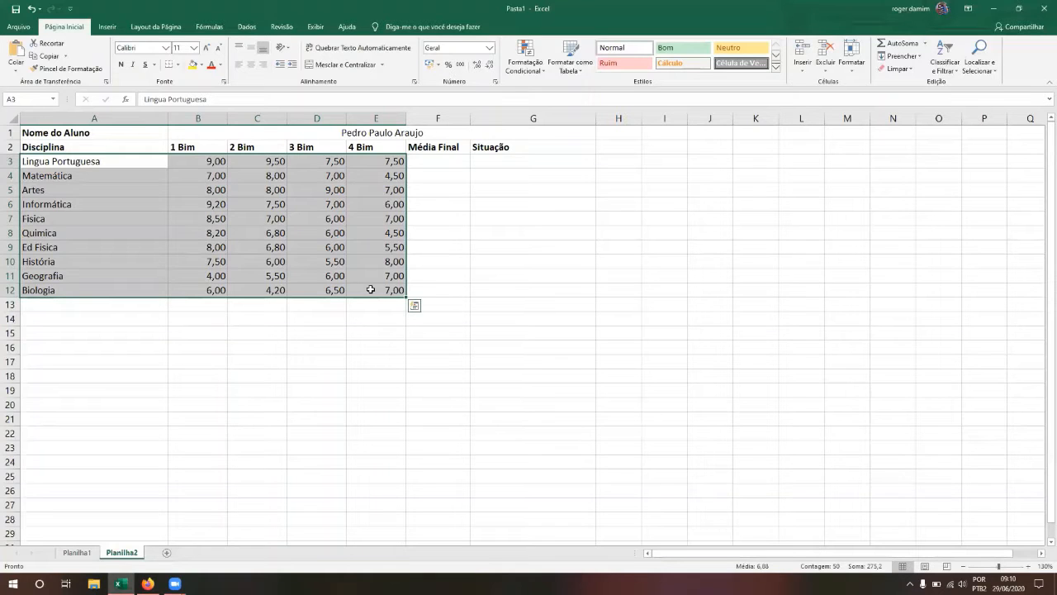
{"action": "left_click", "coordinate": [129, 165]}
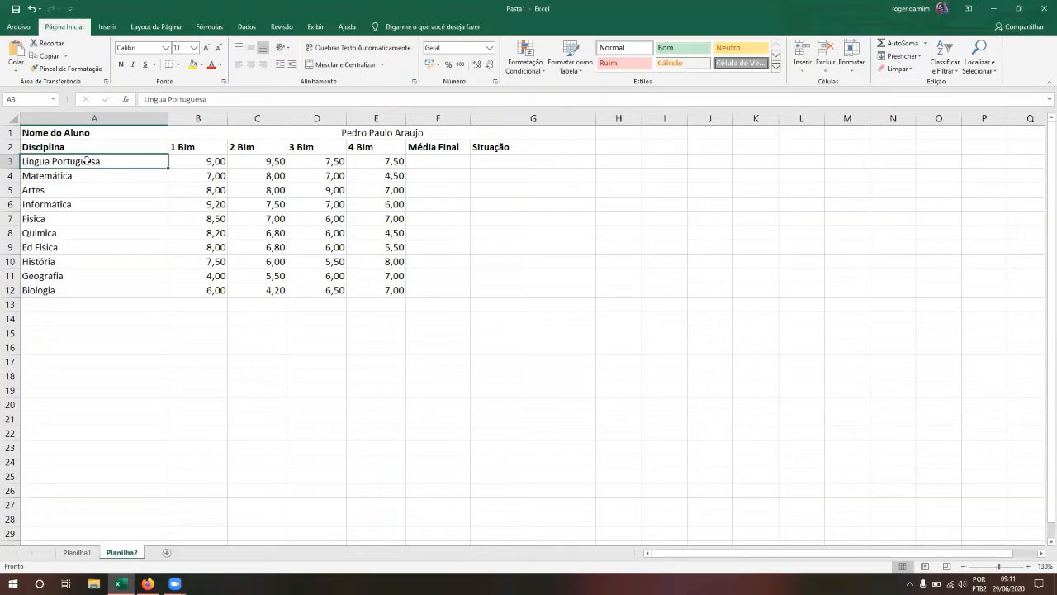
{"action": "left_click_drag", "start_coordinate": [87, 162], "coordinate": [385, 292]}
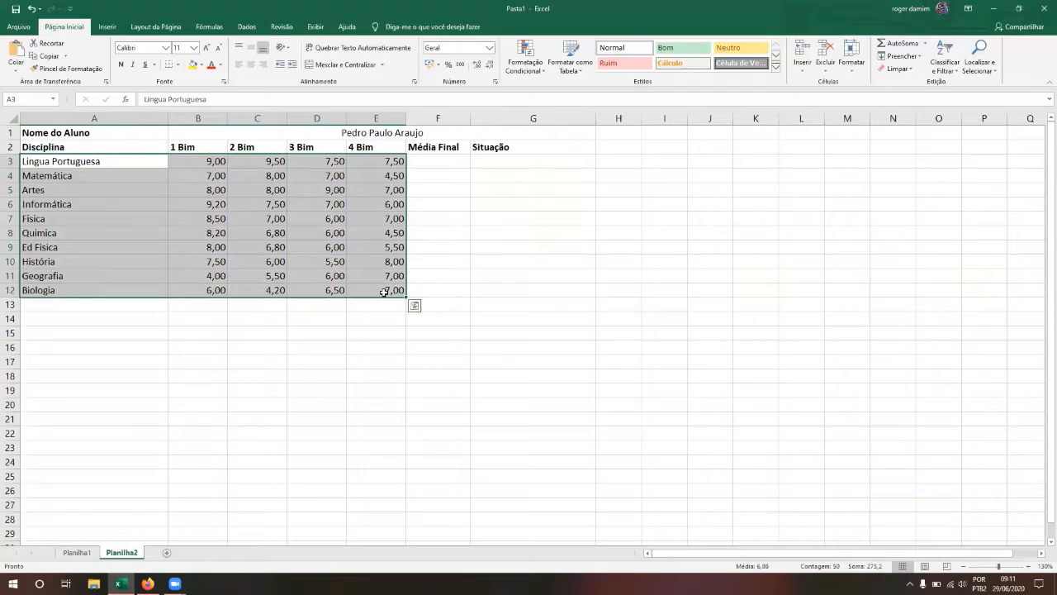
{"action": "left_click", "coordinate": [128, 160]}
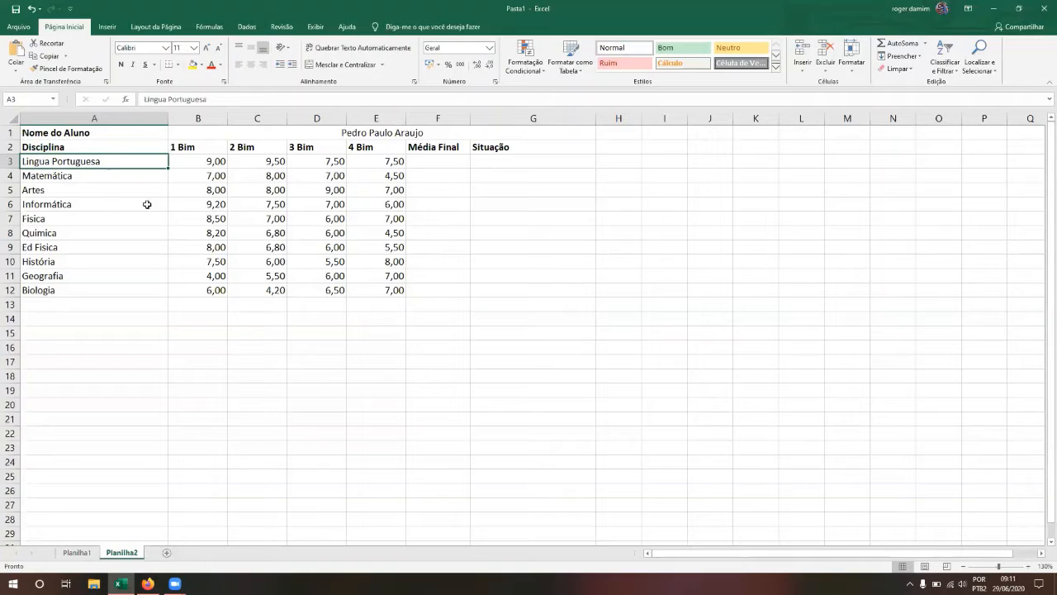
Step: Select the subjects and grades A3:E12 with the mouse, then clear the selection
{"action": "left_click", "coordinate": [376, 301]}
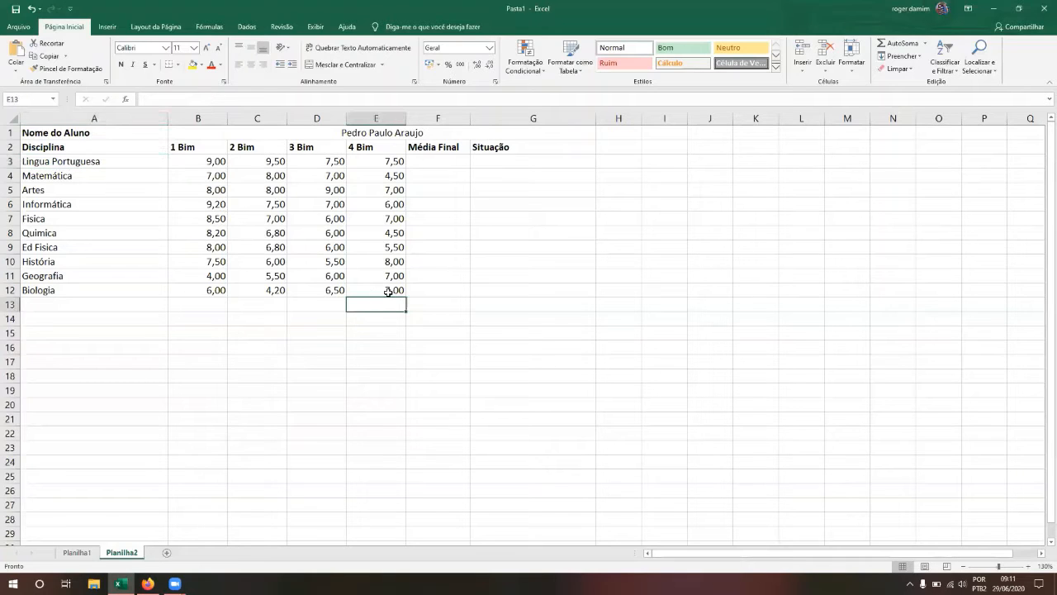
{"action": "left_click", "coordinate": [386, 291]}
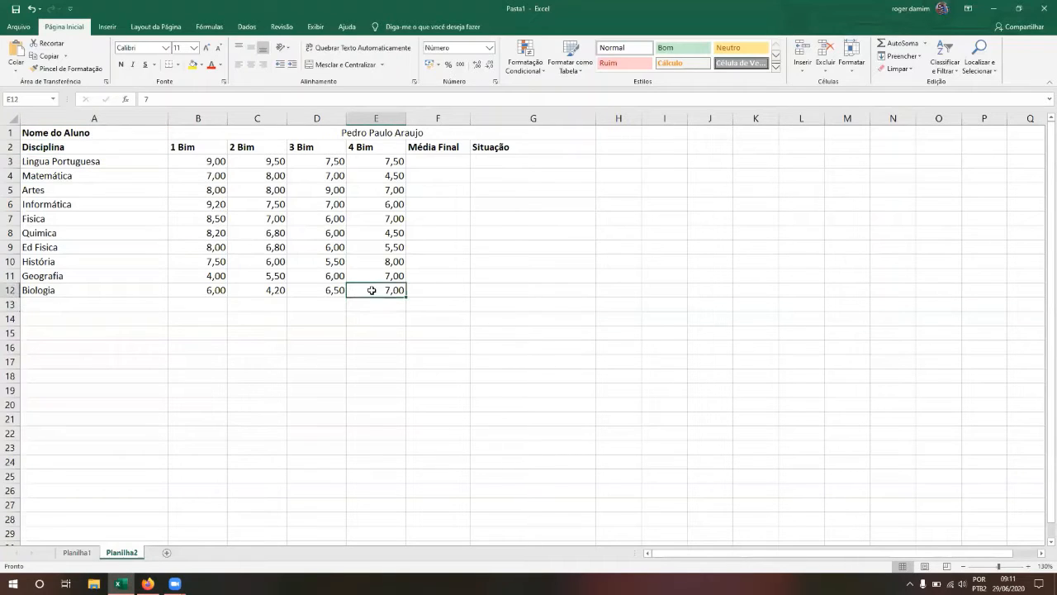
{"action": "left_click", "coordinate": [112, 162], "text": "ctrl"}
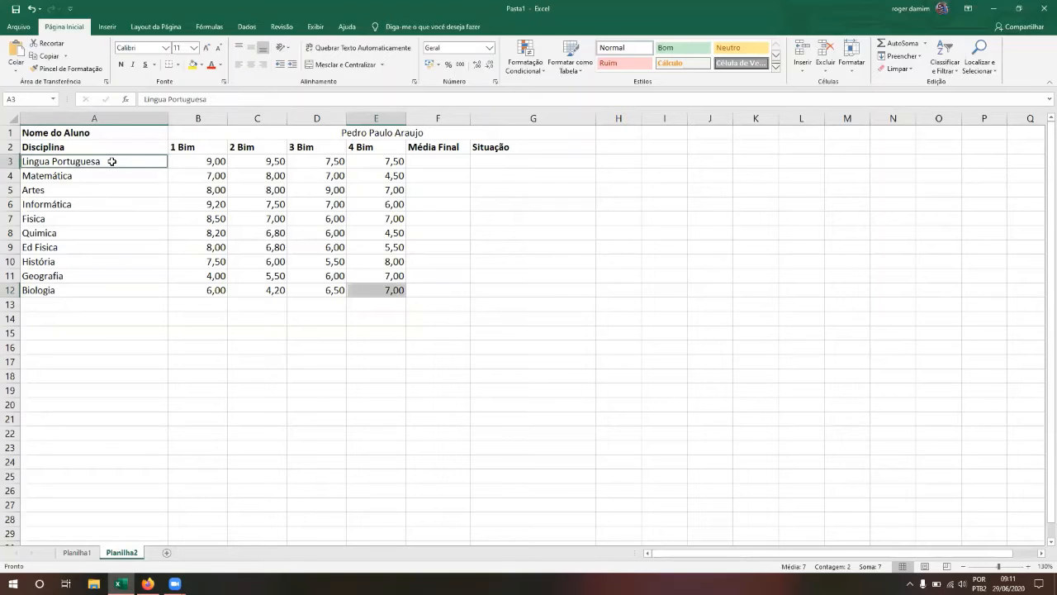
{"action": "left_click", "coordinate": [111, 161]}
{"action": "left_click", "coordinate": [365, 286], "text": "shift"}
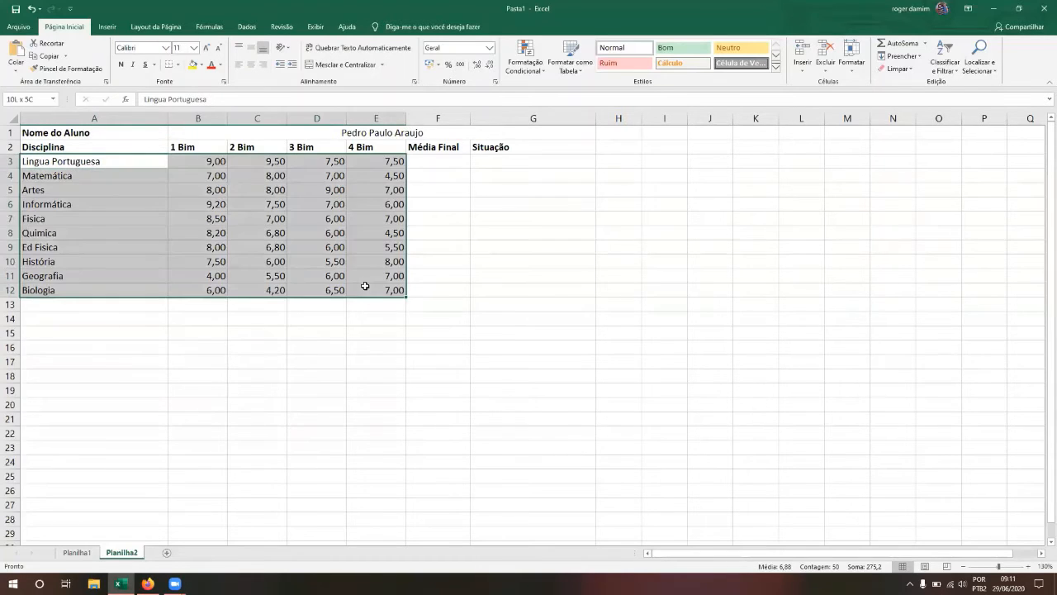
{"action": "left_click", "coordinate": [462, 289]}
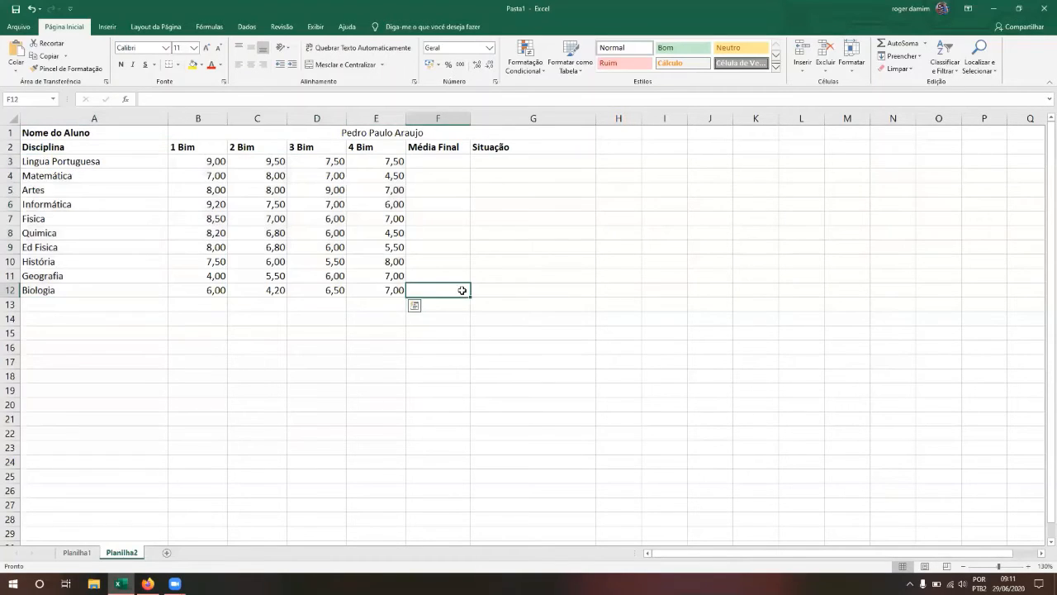
{"action": "left_click", "coordinate": [93, 163]}
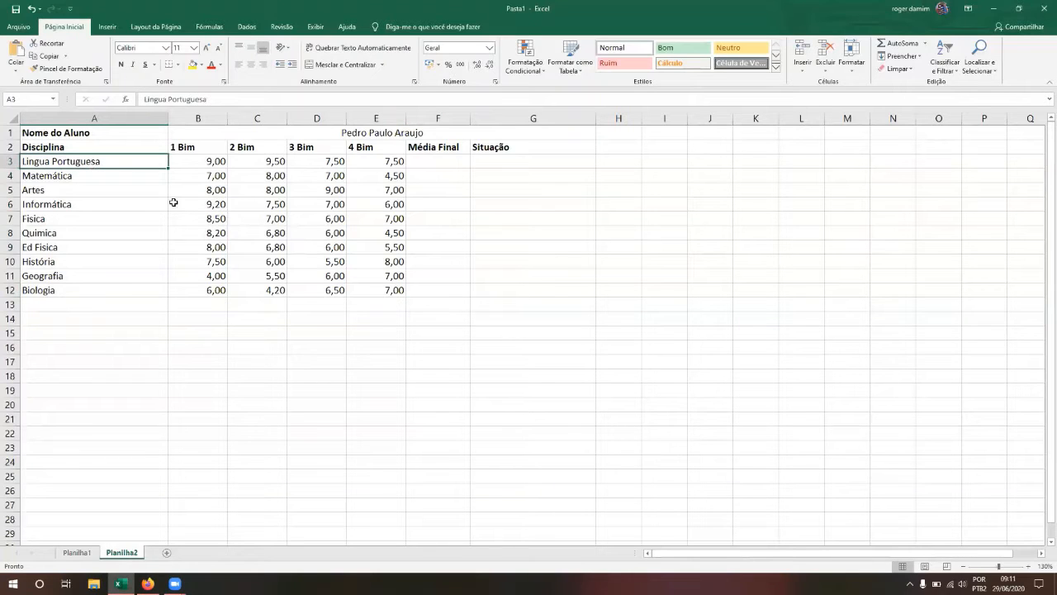
{"action": "left_click", "coordinate": [385, 290], "text": "shift"}
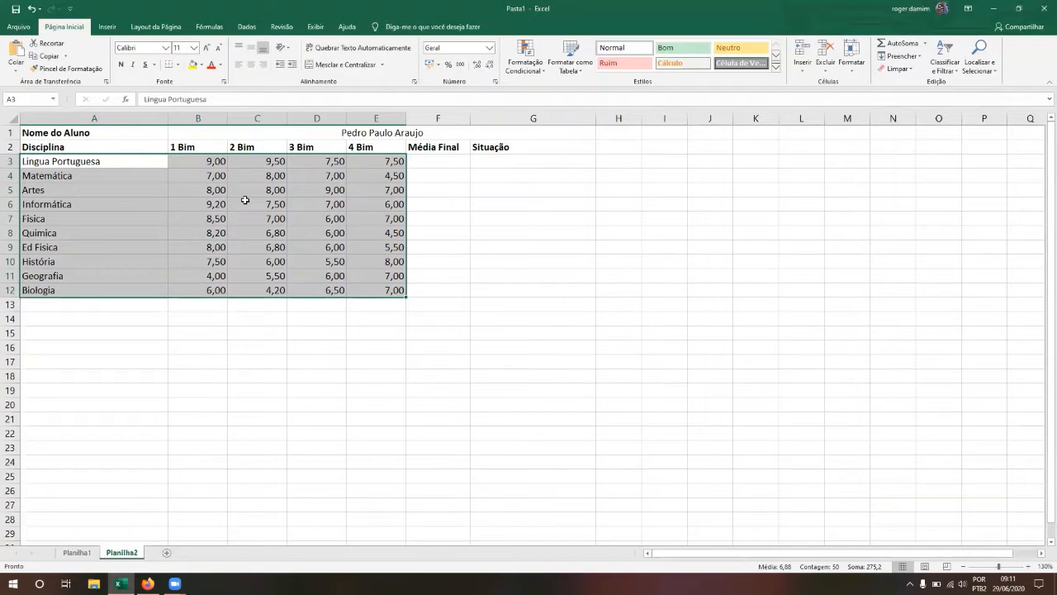
{"action": "key", "text": "Left"}
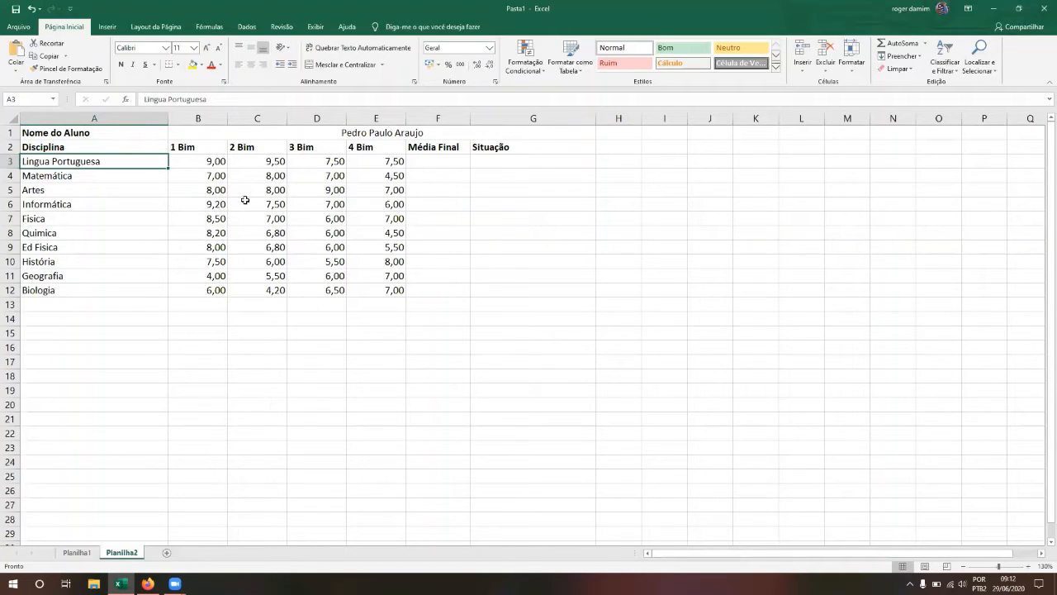
Step: Extend the selection from A3 with Shift+arrow keys to cover A3:E12
{"action": "key", "text": "shift+Down"}
{"action": "key", "text": "shift+Down"}
{"action": "key", "text": "shift+Down"}
{"action": "key", "text": "shift+Down"}
{"action": "key", "text": "shift+Down"}
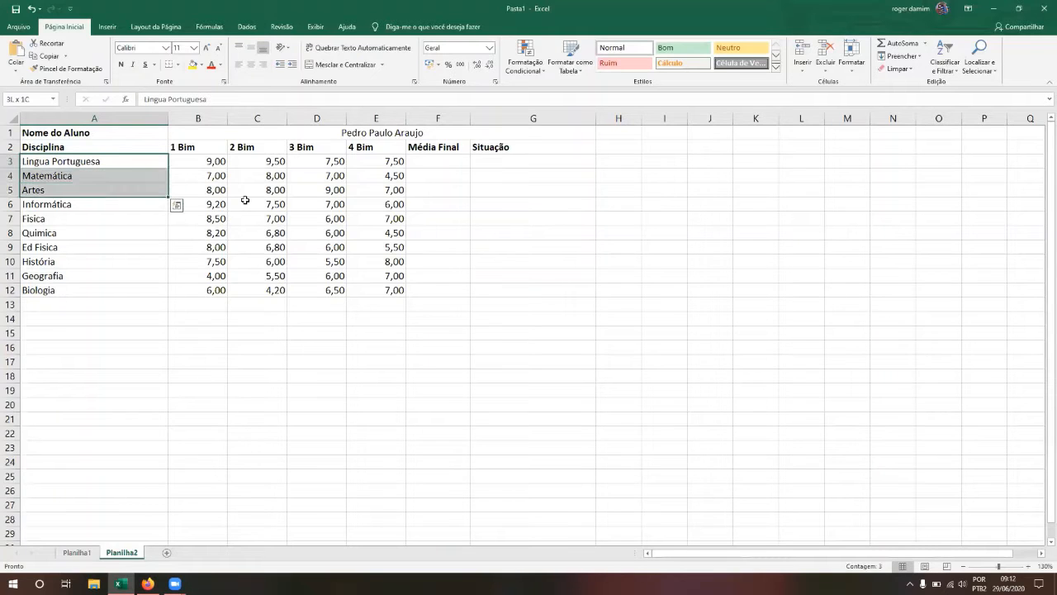
{"action": "key", "text": "shift+Down"}
{"action": "key", "text": "shift+Down"}
{"action": "key", "text": "shift+Right"}
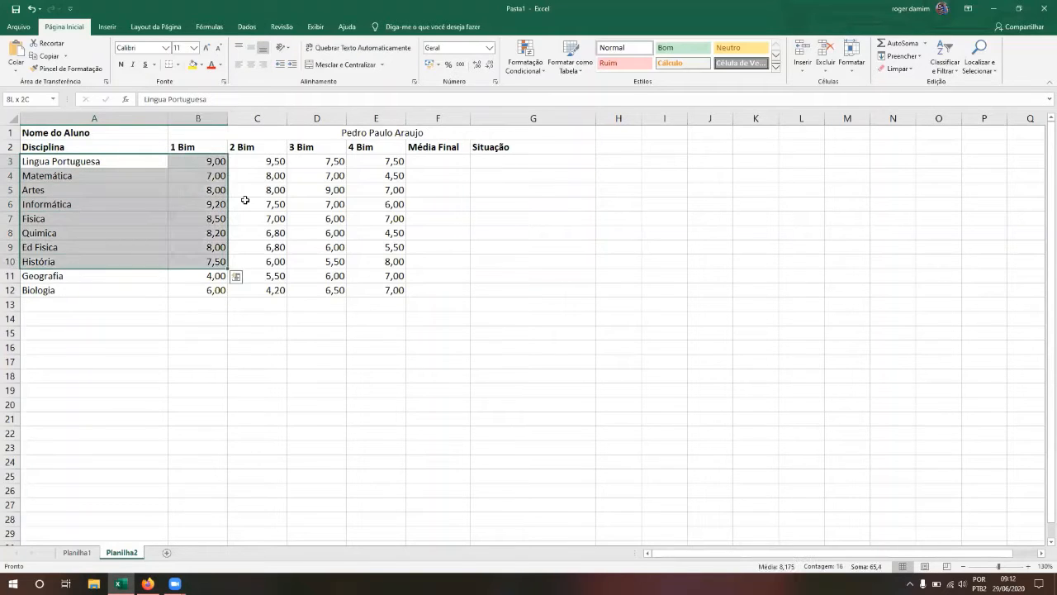
{"action": "key", "text": "shift+Right"}
{"action": "key", "text": "shift+Down"}
{"action": "key", "text": "shift+Right"}
{"action": "key", "text": "shift+Down"}
{"action": "key", "text": "shift+Right"}
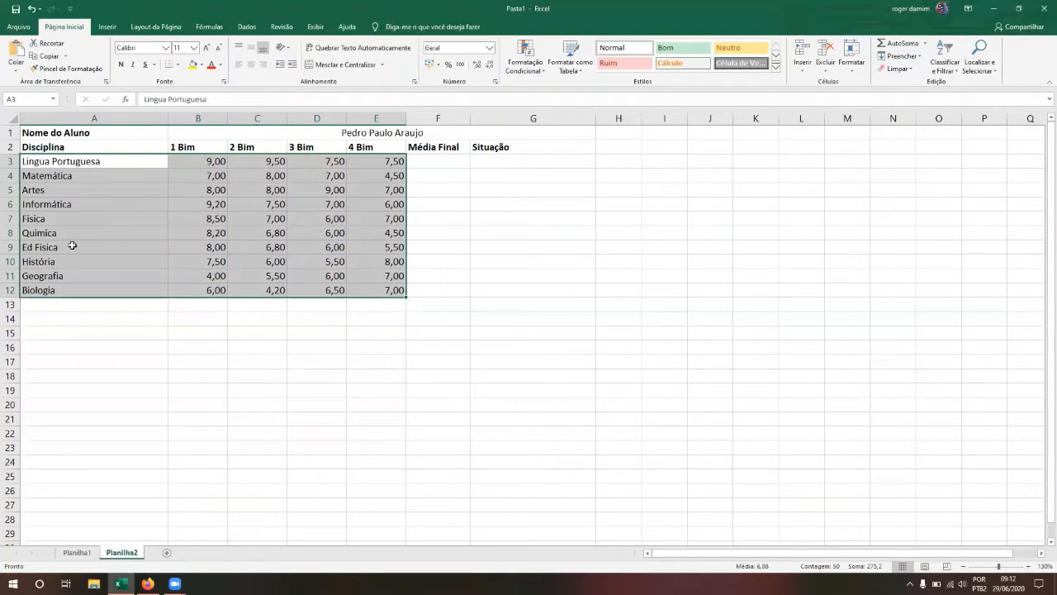
Step: Open Classificação Personalizada and cancel it without sorting
{"action": "left_click", "coordinate": [958, 76]}
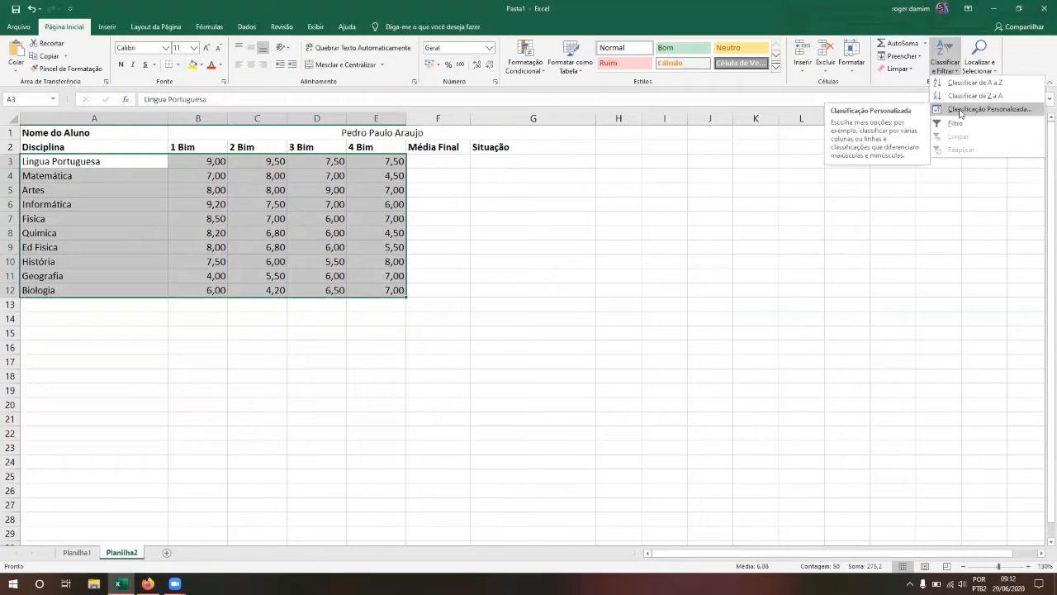
{"action": "left_click", "coordinate": [961, 109]}
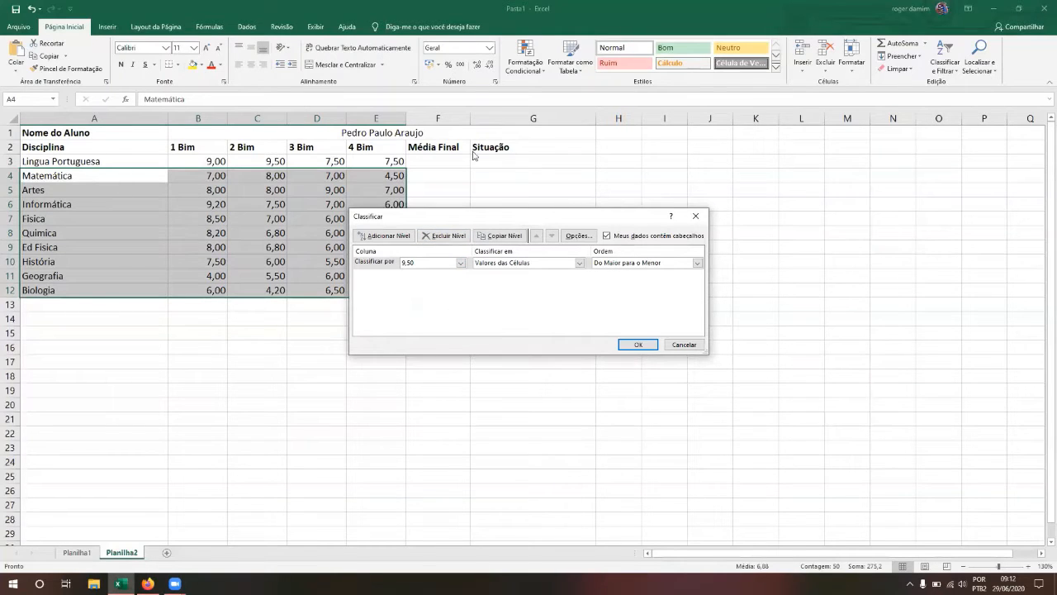
{"action": "key", "text": "Escape"}
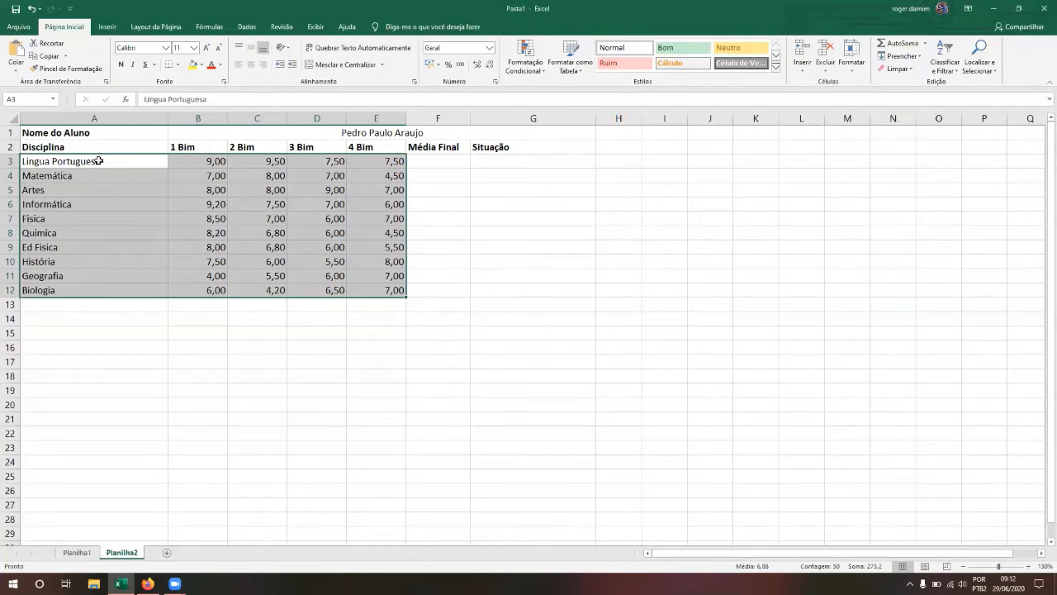
Step: Reselect the subject and grade range A3:E12 starting from A3
{"action": "left_click", "coordinate": [203, 201]}
{"action": "key", "text": "Up"}
{"action": "key", "text": "Up"}
{"action": "key", "text": "Up"}
{"action": "key", "text": "Left"}
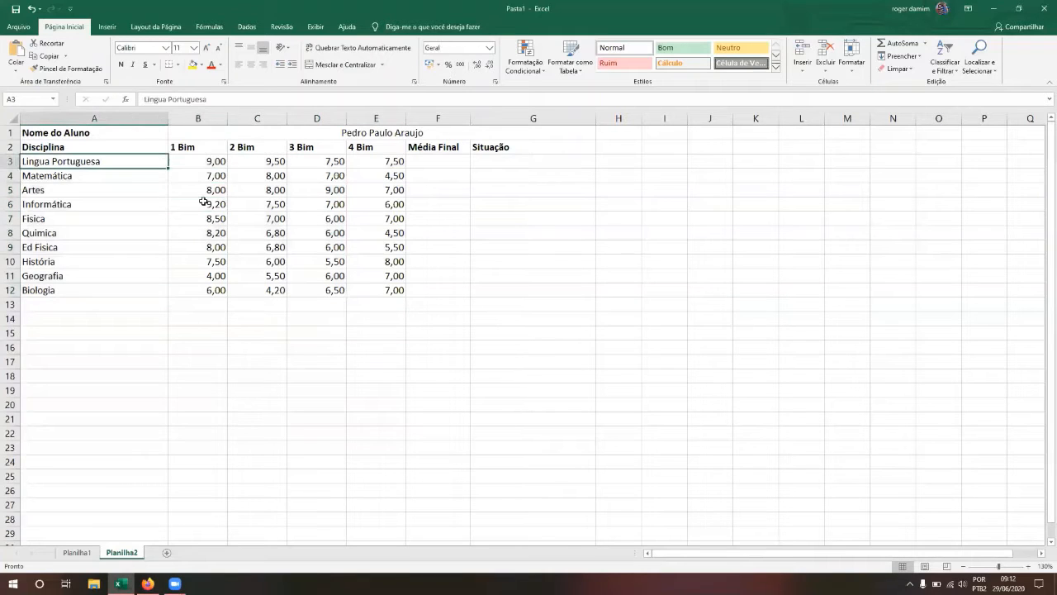
{"action": "key", "text": "shift+Down"}
{"action": "key", "text": "shift+Down"}
{"action": "key", "text": "shift+Down"}
{"action": "key", "text": "shift+Down"}
{"action": "key", "text": "shift+Down"}
{"action": "key", "text": "shift+Down"}
{"action": "key", "text": "shift+Down"}
{"action": "key", "text": "shift+Down"}
{"action": "key", "text": "shift+Down"}
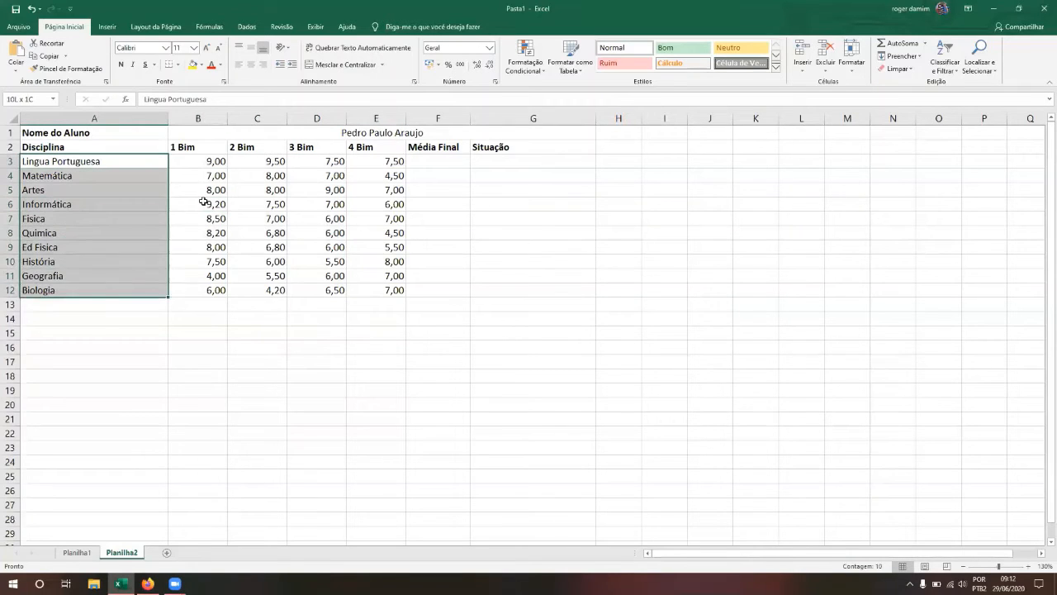
{"action": "key", "text": "shift+Right"}
{"action": "key", "text": "shift+Right"}
{"action": "key", "text": "shift+Right"}
{"action": "key", "text": "shift+Right"}
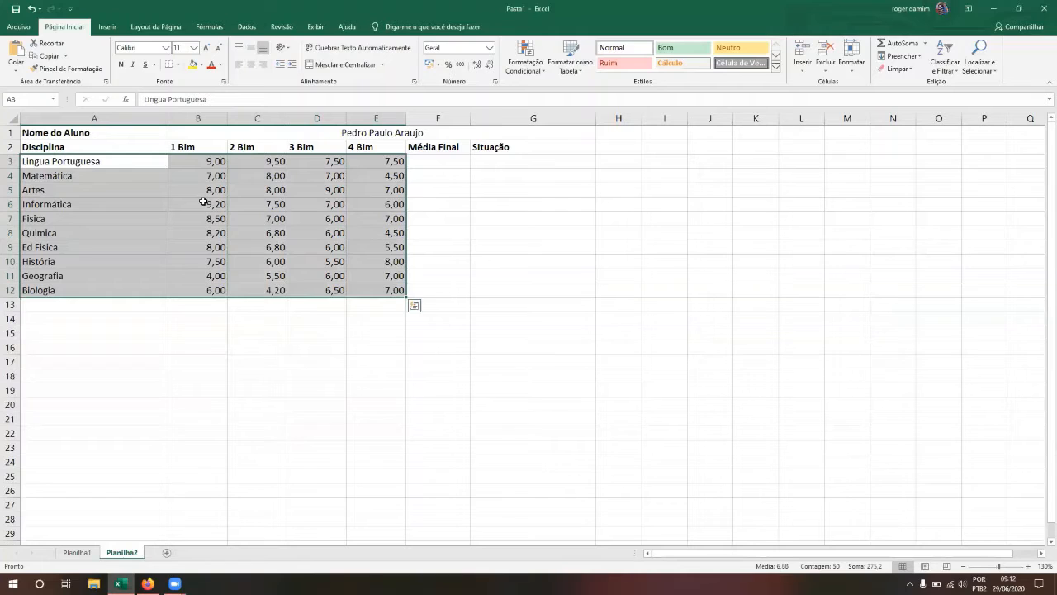
Step: Custom-sort A3:E12 by the subject column De A a Z and review the result
{"action": "left_click", "coordinate": [948, 66]}
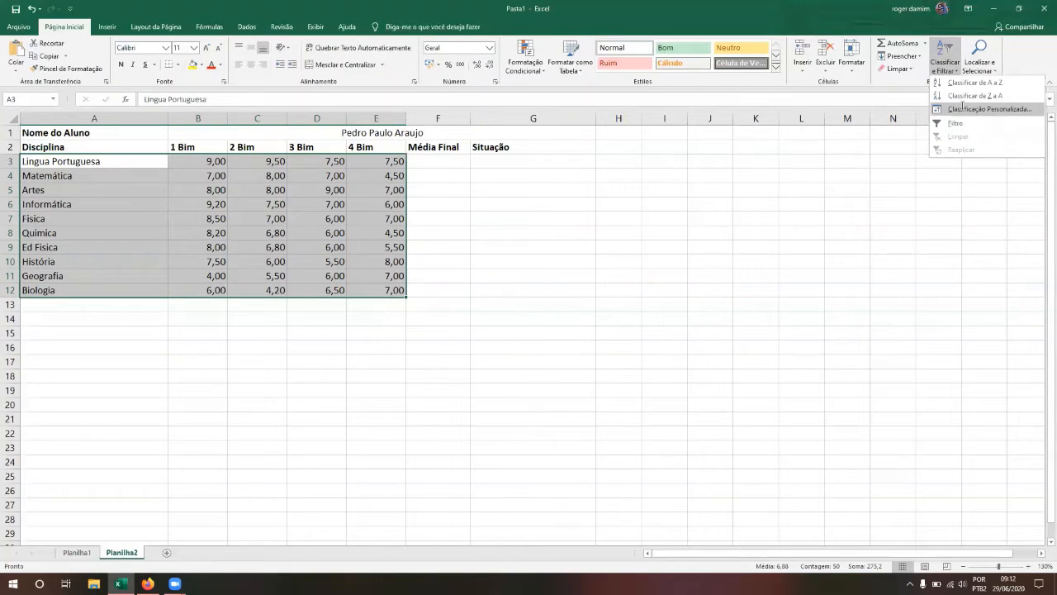
{"action": "left_click", "coordinate": [963, 106]}
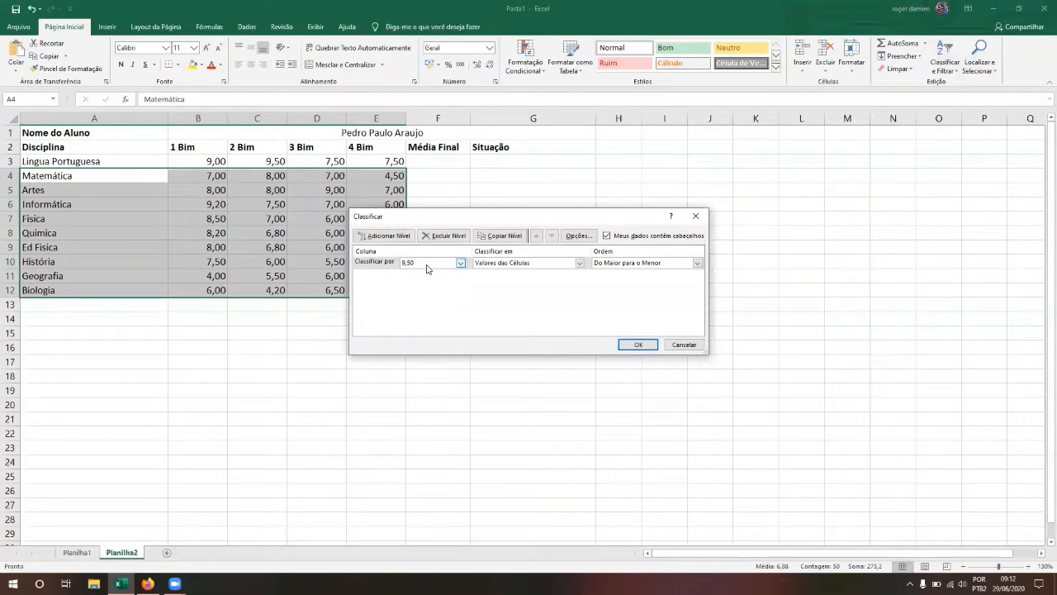
{"action": "left_click", "coordinate": [460, 264]}
{"action": "left_click", "coordinate": [452, 279]}
{"action": "left_click", "coordinate": [612, 265]}
{"action": "left_click", "coordinate": [612, 272]}
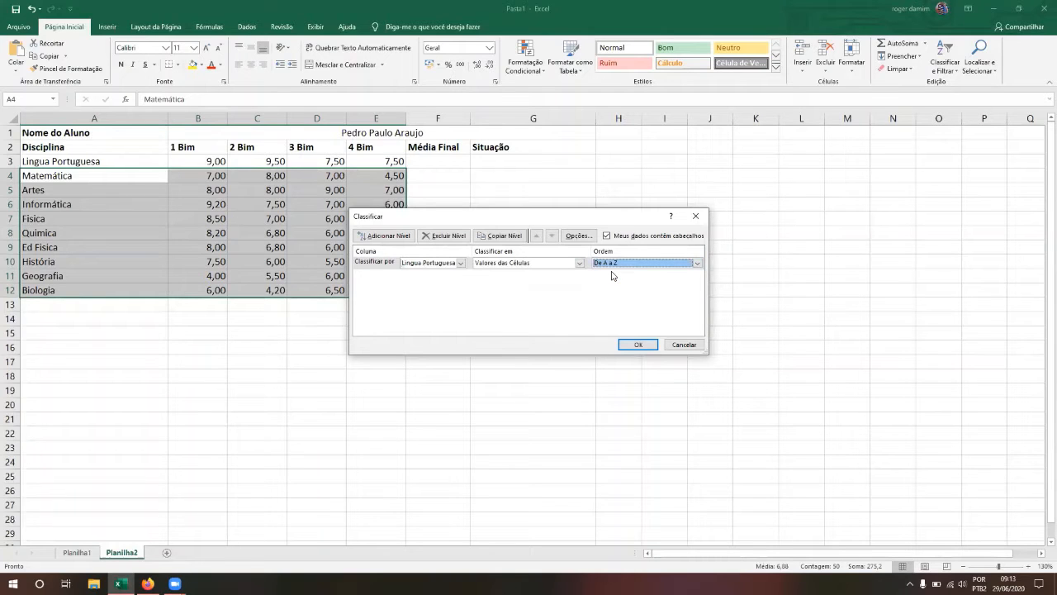
{"action": "left_click", "coordinate": [636, 345]}
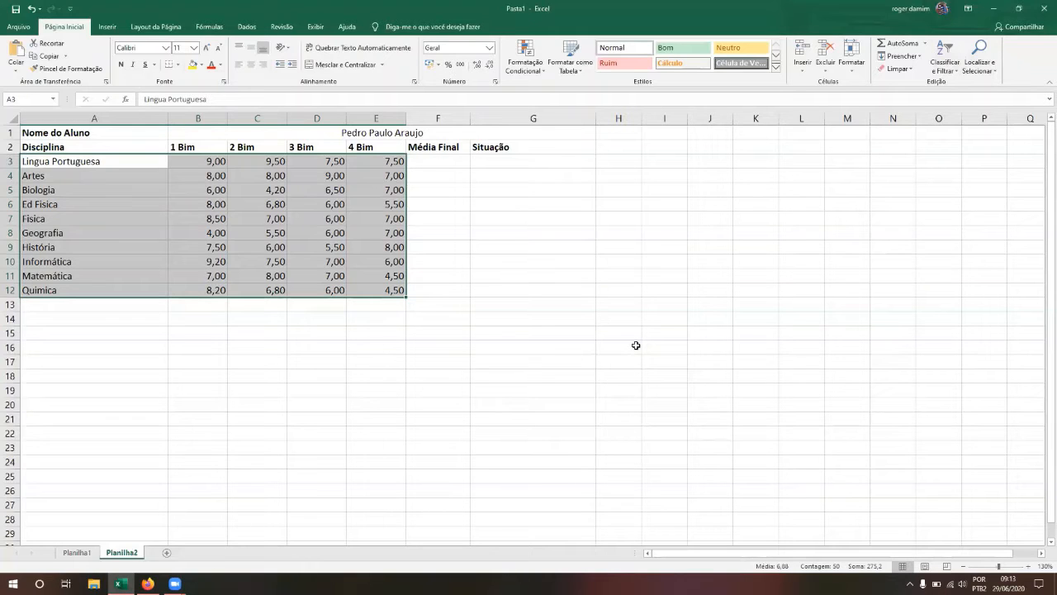
{"action": "key", "text": "Down"}
{"action": "key", "text": "Up"}
{"action": "key", "text": "Down"}
{"action": "key", "text": "Down"}
Step: Undo the sort and select A2:E12, including the header row
{"action": "key", "text": "ctrl+z"}
{"action": "key", "text": "Up"}
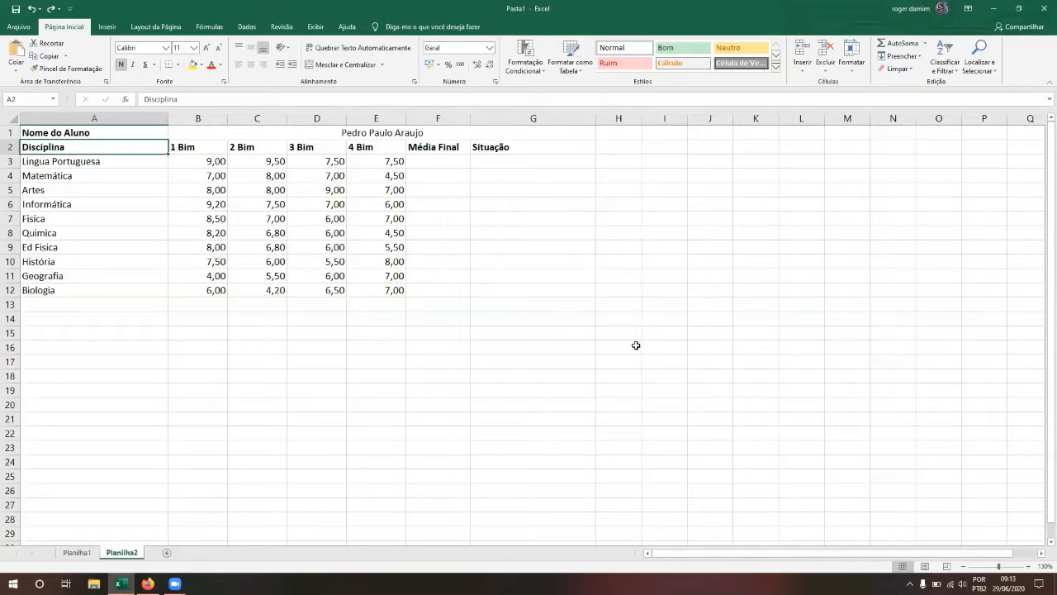
{"action": "key", "text": "shift+Right"}
{"action": "key", "text": "shift+Right"}
{"action": "key", "text": "shift+Right"}
{"action": "key", "text": "shift+Right"}
{"action": "key", "text": "shift+Right"}
{"action": "key", "text": "shift+Left"}
{"action": "key", "text": "shift+Down"}
{"action": "key", "text": "shift+Down"}
{"action": "key", "text": "shift+Down"}
{"action": "key", "text": "shift+Down"}
{"action": "key", "text": "shift+Down"}
{"action": "key", "text": "shift+Down"}
{"action": "key", "text": "shift+Down"}
{"action": "key", "text": "shift+Down"}
{"action": "key", "text": "shift+Down"}
{"action": "key", "text": "shift+Down"}
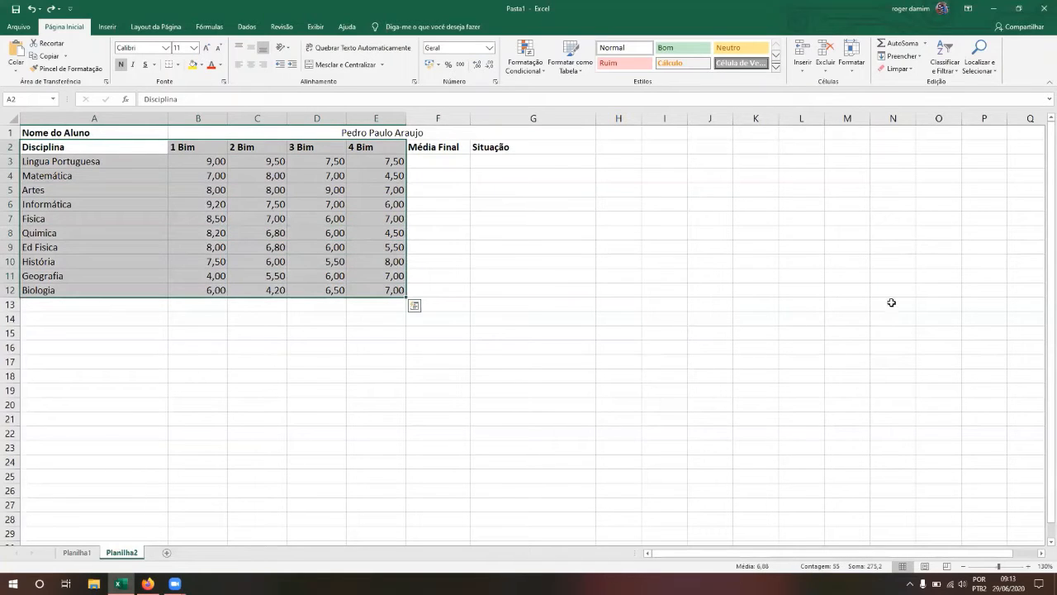
Step: Custom-sort the range by Disciplina, De A a Z
{"action": "left_click", "coordinate": [957, 73]}
{"action": "left_click", "coordinate": [954, 110]}
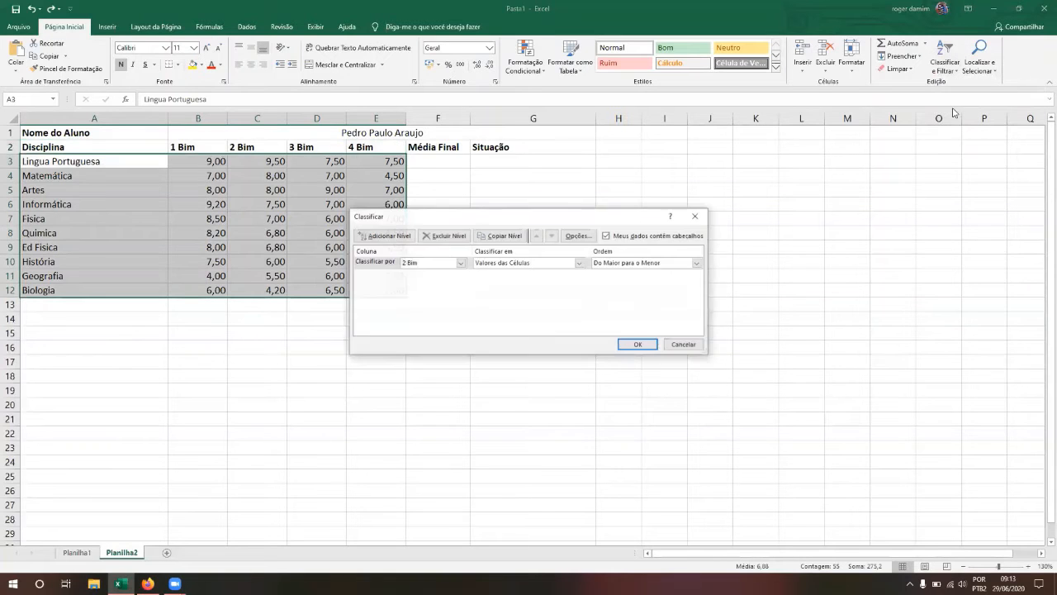
{"action": "left_click", "coordinate": [415, 263]}
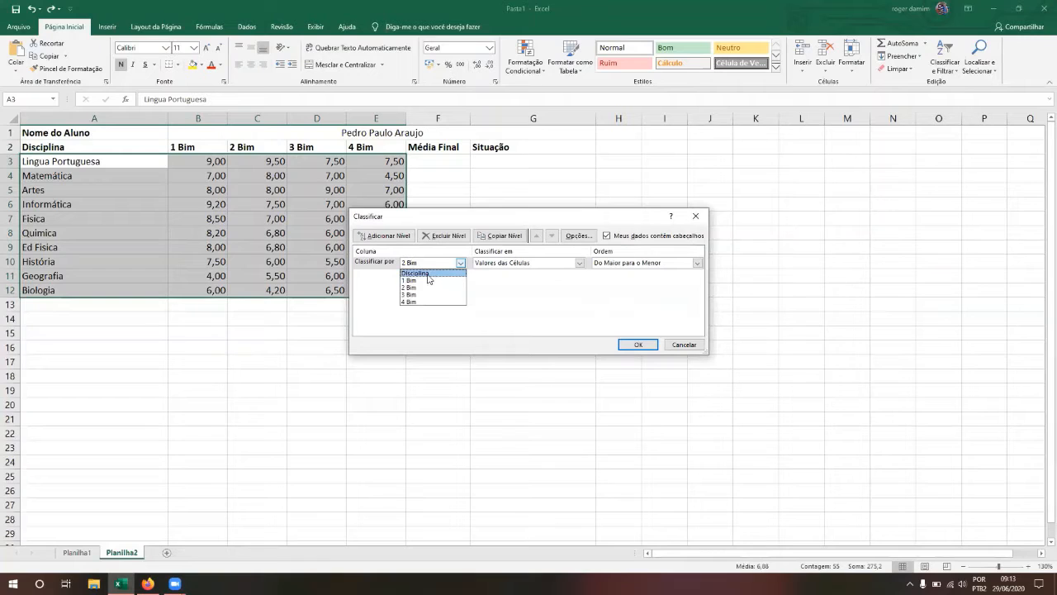
{"action": "left_click", "coordinate": [422, 273]}
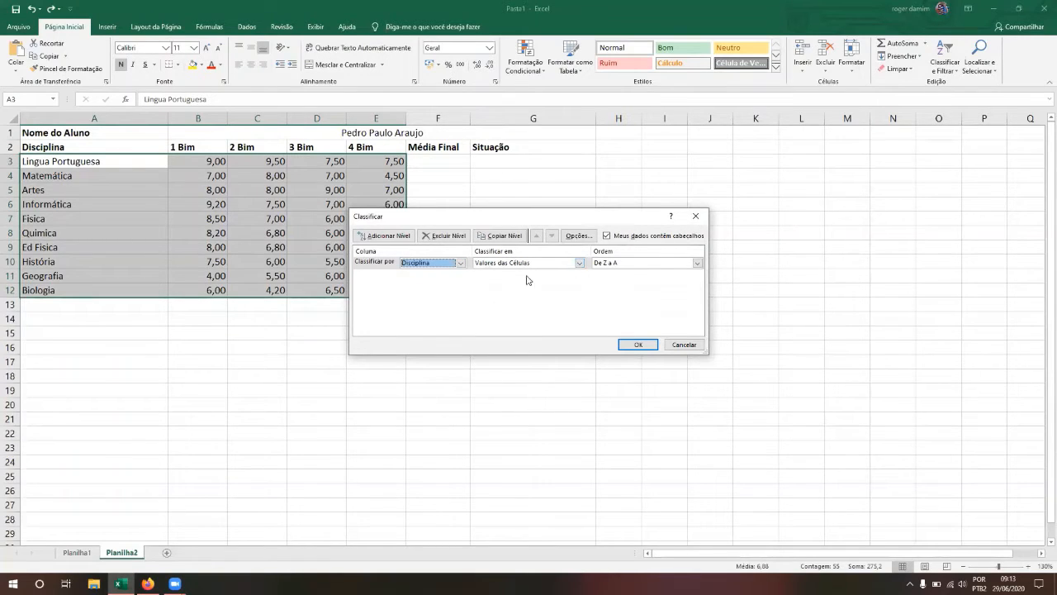
{"action": "left_click", "coordinate": [605, 263]}
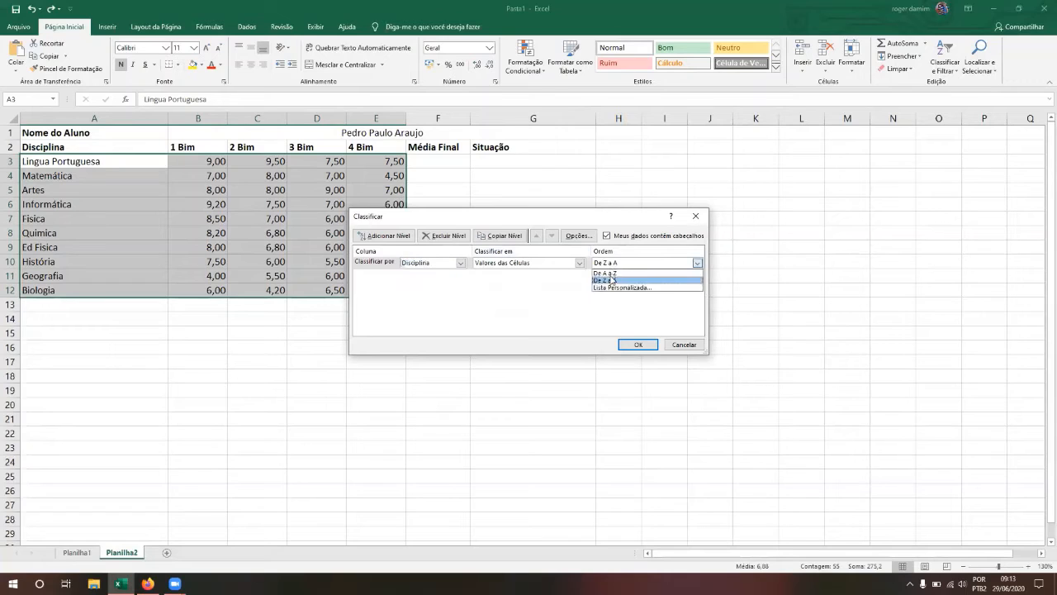
{"action": "left_click", "coordinate": [611, 272]}
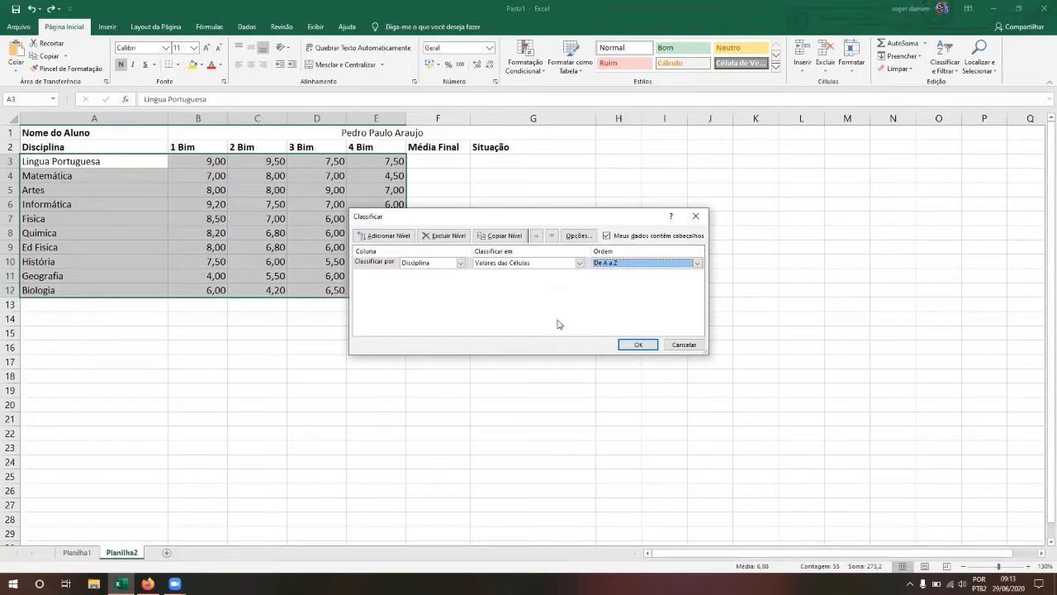
{"action": "left_click", "coordinate": [424, 266]}
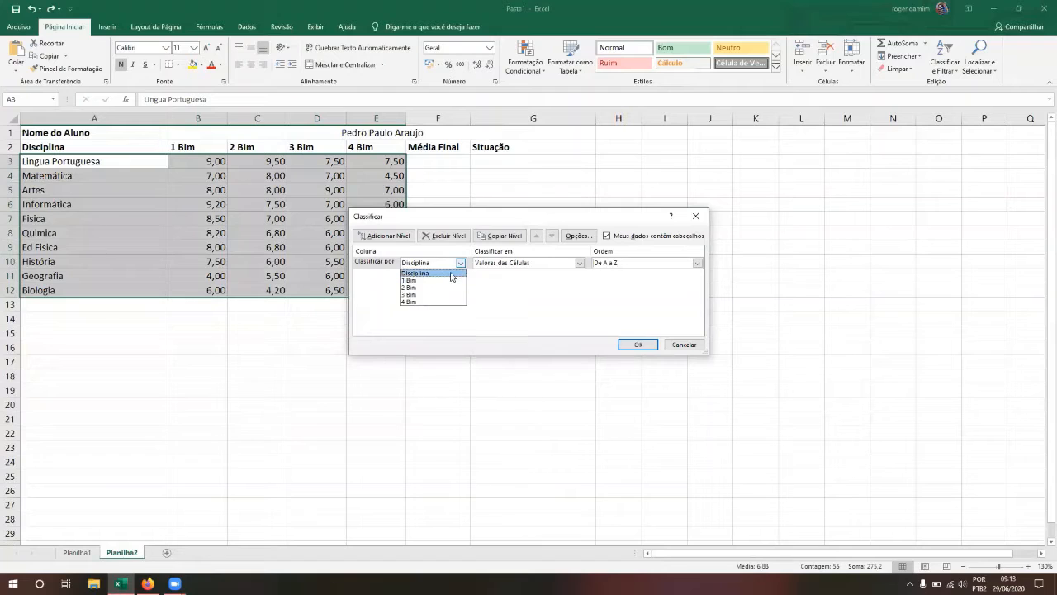
{"action": "left_click", "coordinate": [449, 273]}
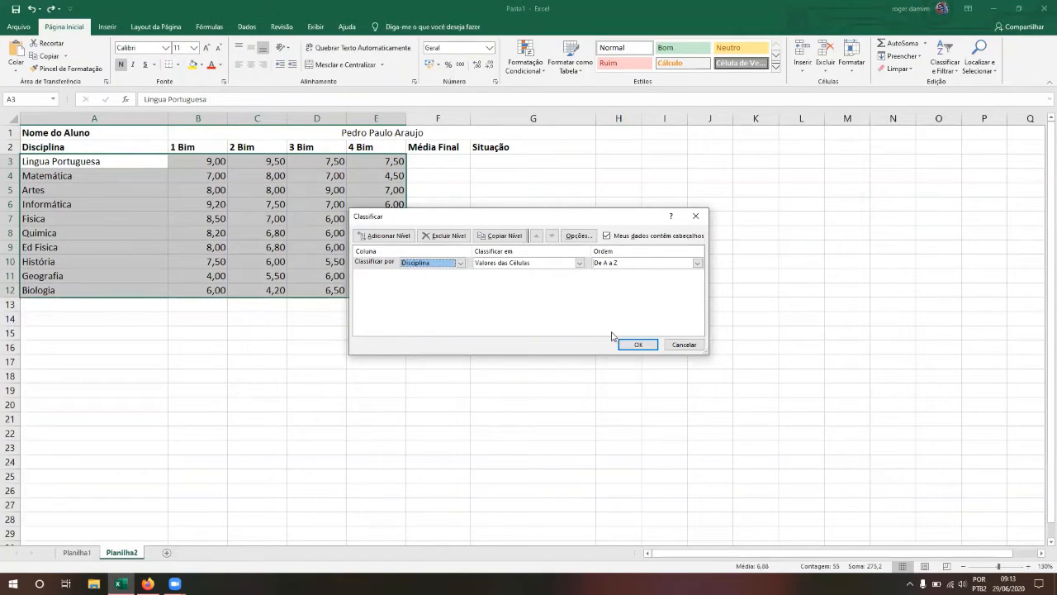
{"action": "left_click", "coordinate": [637, 343]}
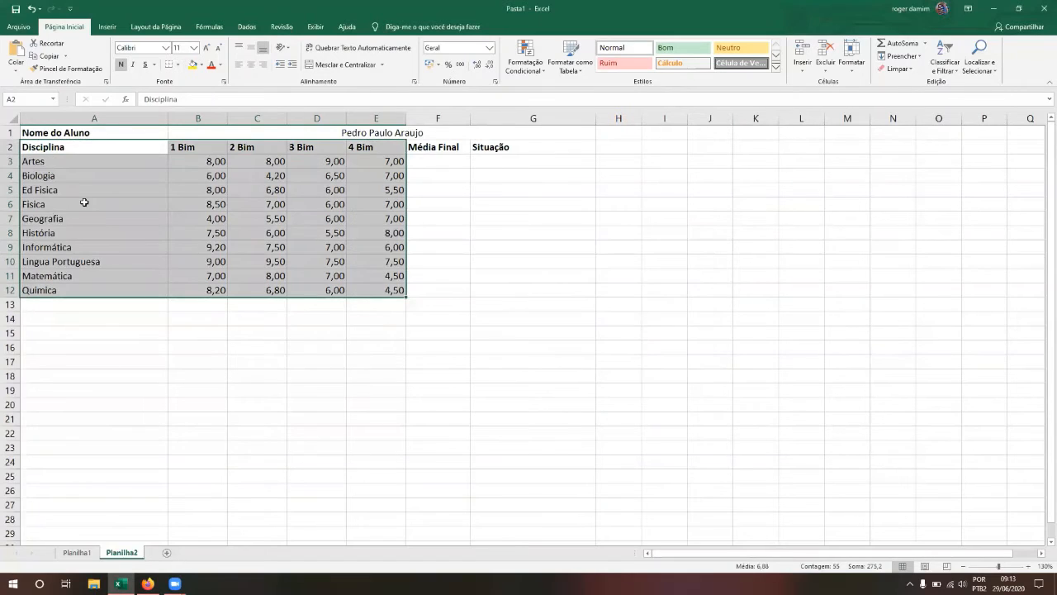
{"action": "left_click", "coordinate": [33, 147]}
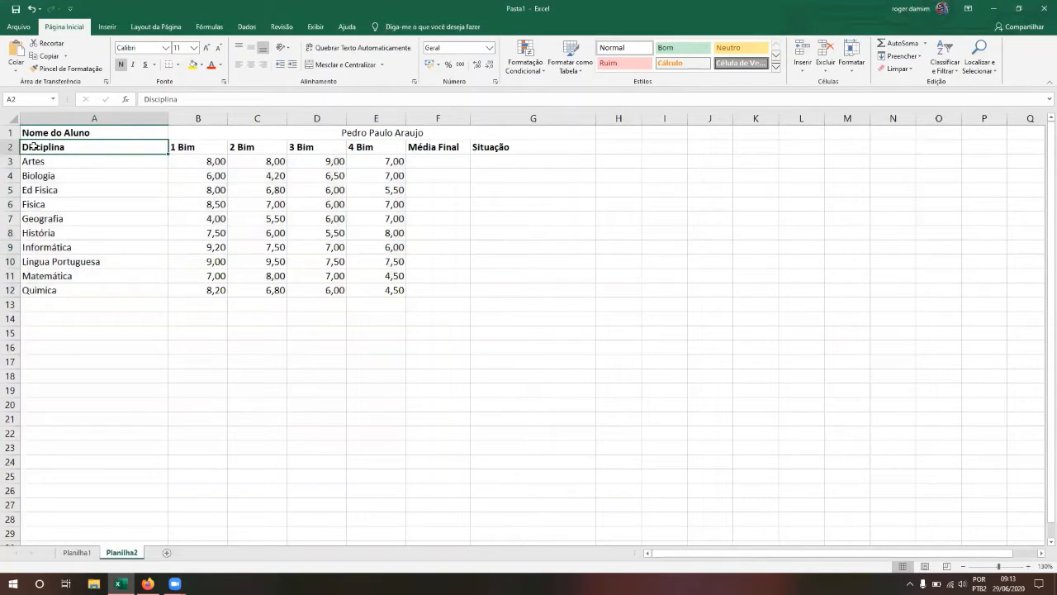
{"action": "key", "text": "Right"}
{"action": "key", "text": "Right"}
{"action": "key", "text": "Right"}
{"action": "key", "text": "Right"}
{"action": "key", "text": "Left"}
{"action": "key", "text": "Left"}
{"action": "key", "text": "Left"}
{"action": "key", "text": "Left"}
{"action": "key", "text": "Down"}
{"action": "key", "text": "shift+Down"}
{"action": "key", "text": "shift+Down"}
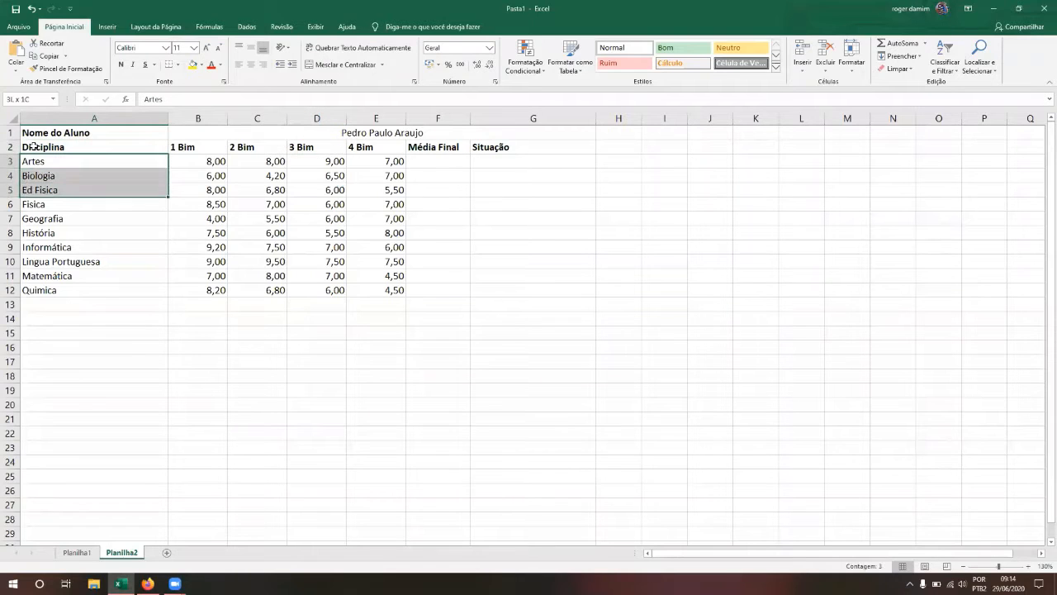
{"action": "key", "text": "shift+Down"}
{"action": "key", "text": "shift+Down"}
{"action": "key", "text": "shift+Down"}
{"action": "key", "text": "shift+Down"}
{"action": "key", "text": "shift+Down"}
{"action": "key", "text": "shift+Down"}
{"action": "key", "text": "shift+Down"}
{"action": "key", "text": "shift+Up"}
{"action": "key", "text": "shift+Down"}
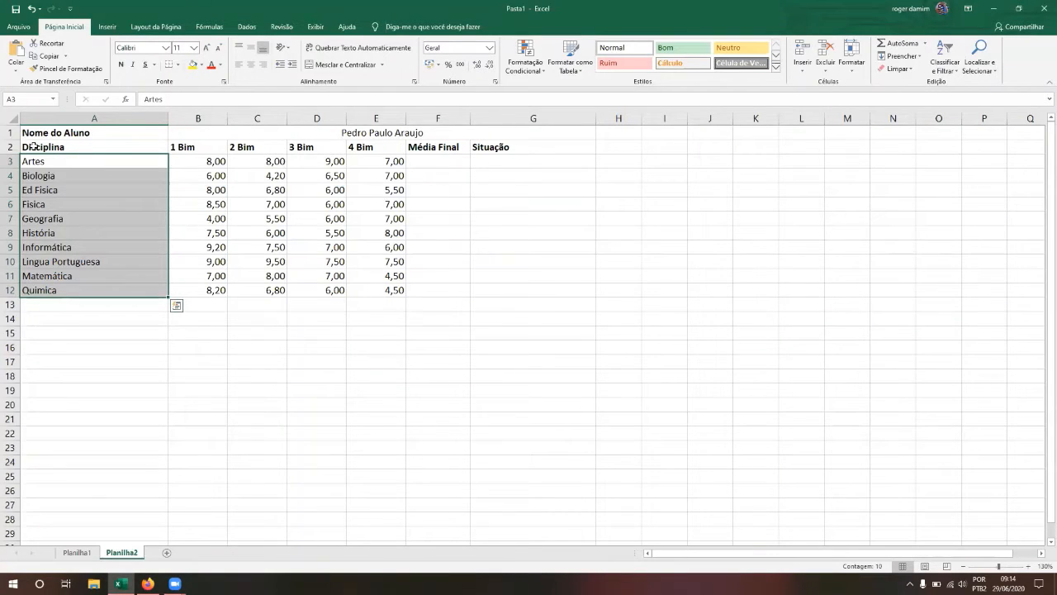
{"action": "key", "text": "Right"}
{"action": "key", "text": "shift+Down"}
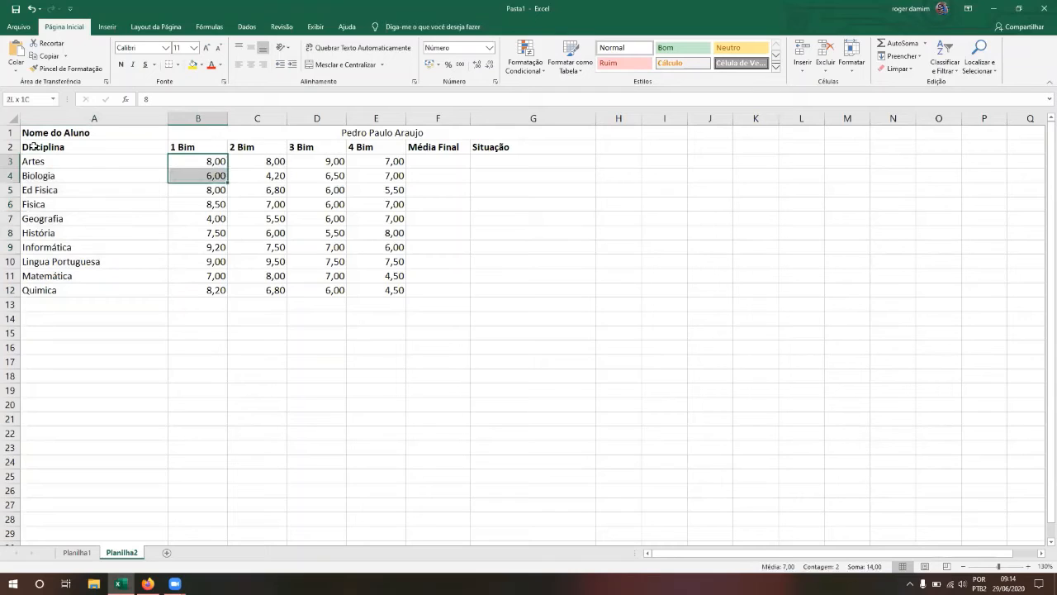
{"action": "key", "text": "shift+Right"}
{"action": "key", "text": "shift+Right"}
{"action": "key", "text": "shift+Right"}
{"action": "key", "text": "shift+Right"}
{"action": "key", "text": "shift+Left"}
{"action": "key", "text": "shift+Down"}
{"action": "key", "text": "shift+Down"}
{"action": "key", "text": "shift+Down"}
{"action": "key", "text": "shift+Down"}
{"action": "key", "text": "shift+Down"}
{"action": "key", "text": "shift+Down"}
{"action": "key", "text": "shift+Down"}
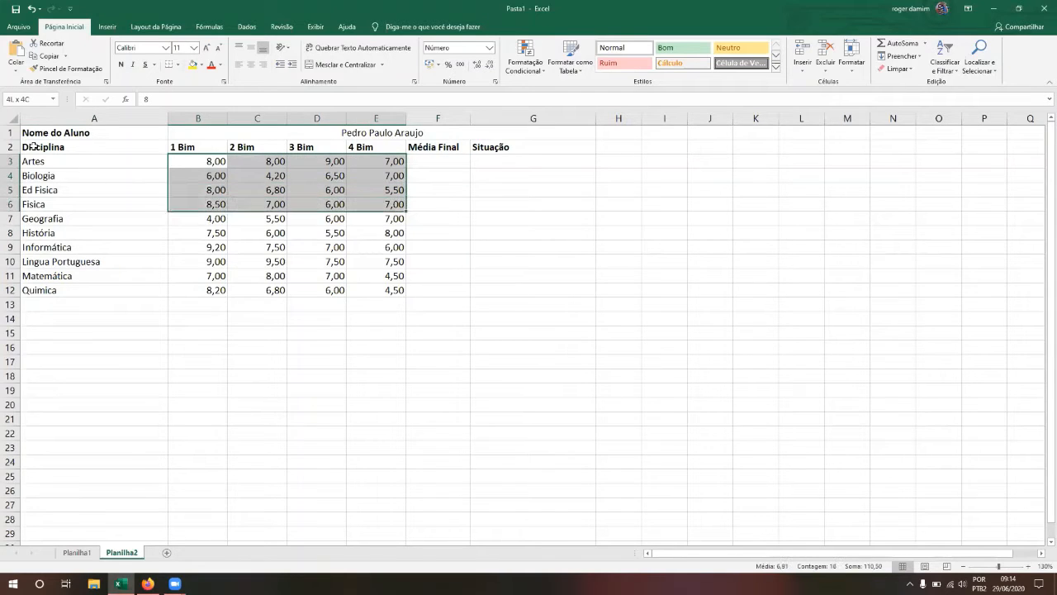
{"action": "key", "text": "shift+Down"}
{"action": "key", "text": "Left"}
{"action": "key", "text": "Down"}
{"action": "key", "text": "Down"}
{"action": "key", "text": "Down"}
{"action": "key", "text": "Down"}
{"action": "key", "text": "Down"}
{"action": "key", "text": "Down"}
{"action": "key", "text": "Down"}
{"action": "key", "text": "Right"}
{"action": "key", "text": "Right"}
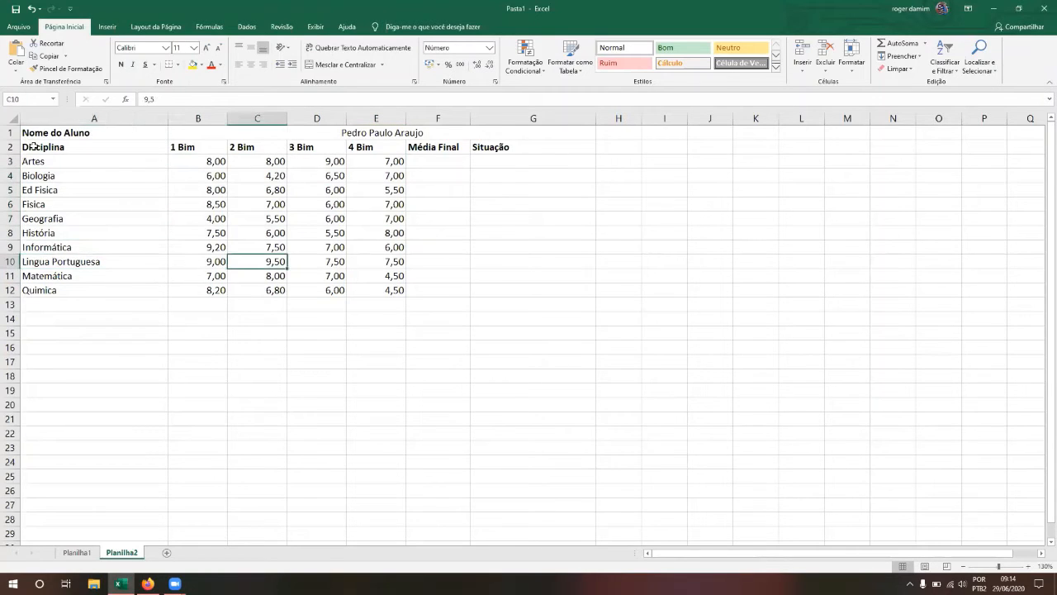
{"action": "key", "text": "Left"}
{"action": "key", "text": "Left"}
{"action": "key", "text": "Right"}
{"action": "key", "text": "Left"}
{"action": "key", "text": "Right"}
{"action": "key", "text": "Right"}
{"action": "key", "text": "Left"}
{"action": "key", "text": "Right"}
{"action": "key", "text": "Left"}
{"action": "key", "text": "Right"}
{"action": "left_click", "coordinate": [945, 66]}
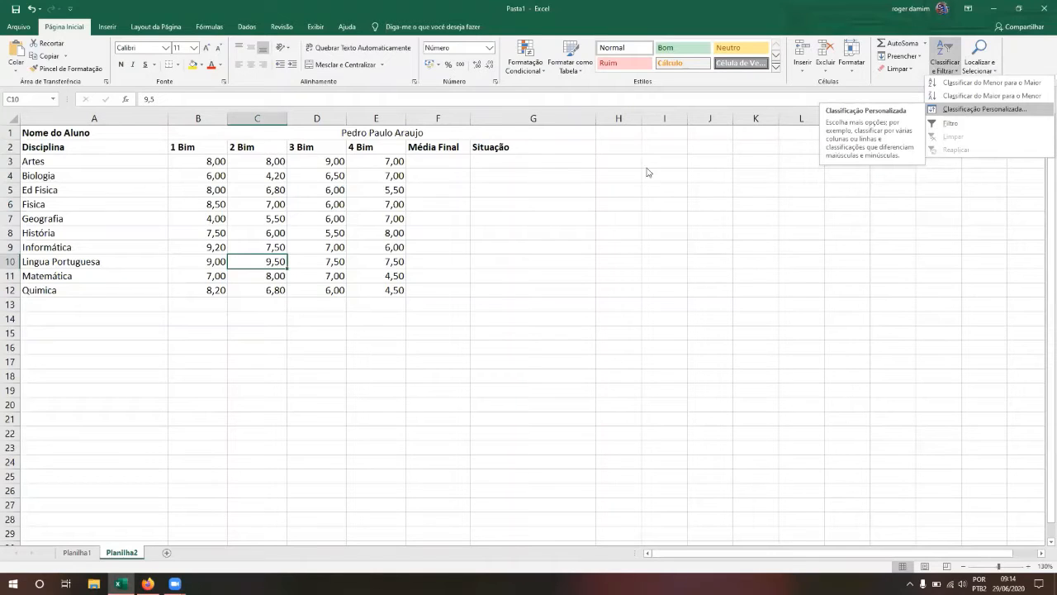
{"action": "left_click", "coordinate": [419, 215]}
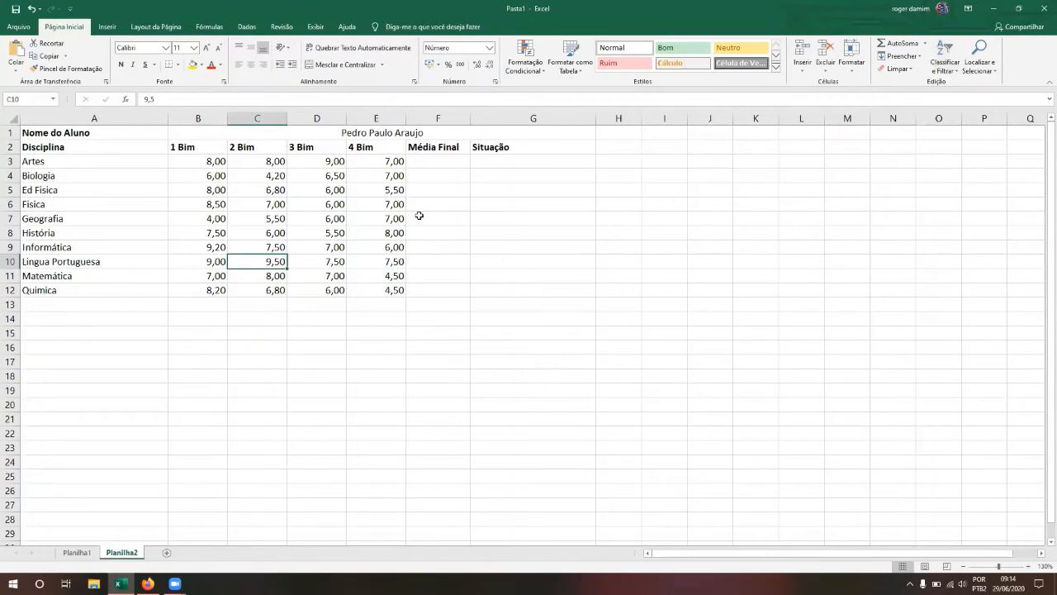
{"action": "left_click", "coordinate": [457, 254]}
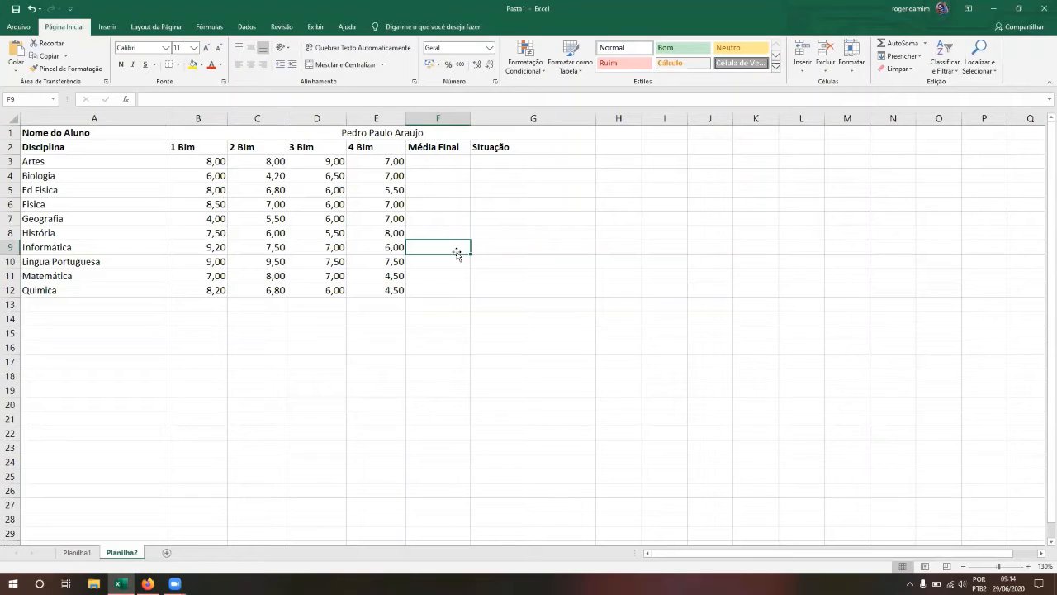
{"action": "key", "text": "Left"}
{"action": "key", "text": "Left"}
{"action": "key", "text": "Left"}
{"action": "key", "text": "Left"}
{"action": "key", "text": "Up"}
{"action": "key", "text": "Up"}
{"action": "key", "text": "Up"}
{"action": "key", "text": "Up"}
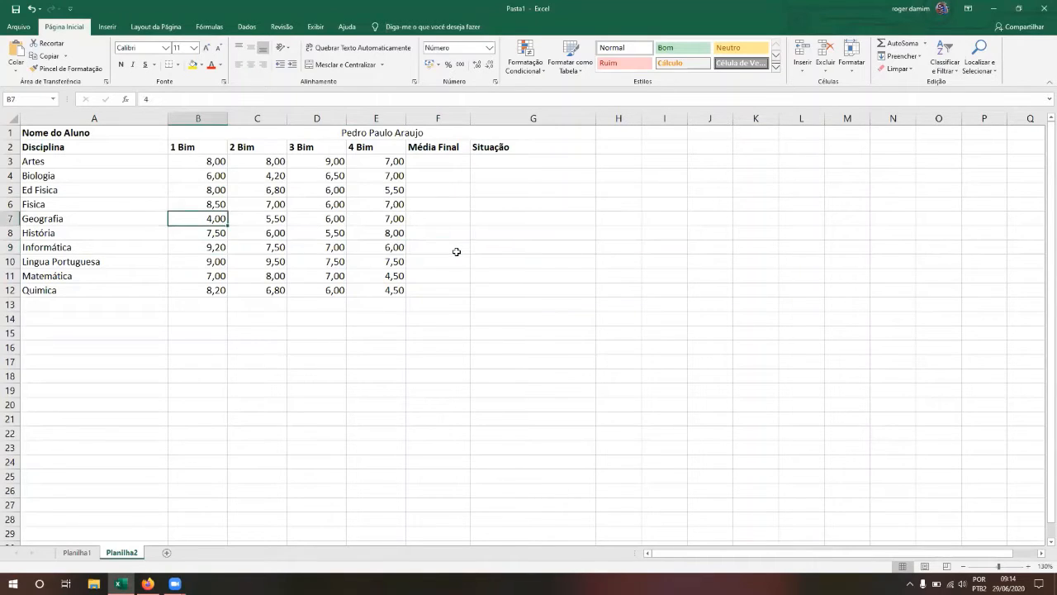
{"action": "key", "text": "Up"}
{"action": "key", "text": "Up"}
{"action": "key", "text": "Right"}
{"action": "key", "text": "Right"}
{"action": "key", "text": "Right"}
{"action": "key", "text": "Right"}
{"action": "key", "text": "Up"}
{"action": "key", "text": "Down"}
{"action": "key", "text": "Left"}
{"action": "key", "text": "Left"}
{"action": "key", "text": "Left"}
{"action": "key", "text": "Left"}
{"action": "key", "text": "Down"}
{"action": "key", "text": "Down"}
{"action": "key", "text": "Down"}
{"action": "key", "text": "Down"}
{"action": "key", "text": "Down"}
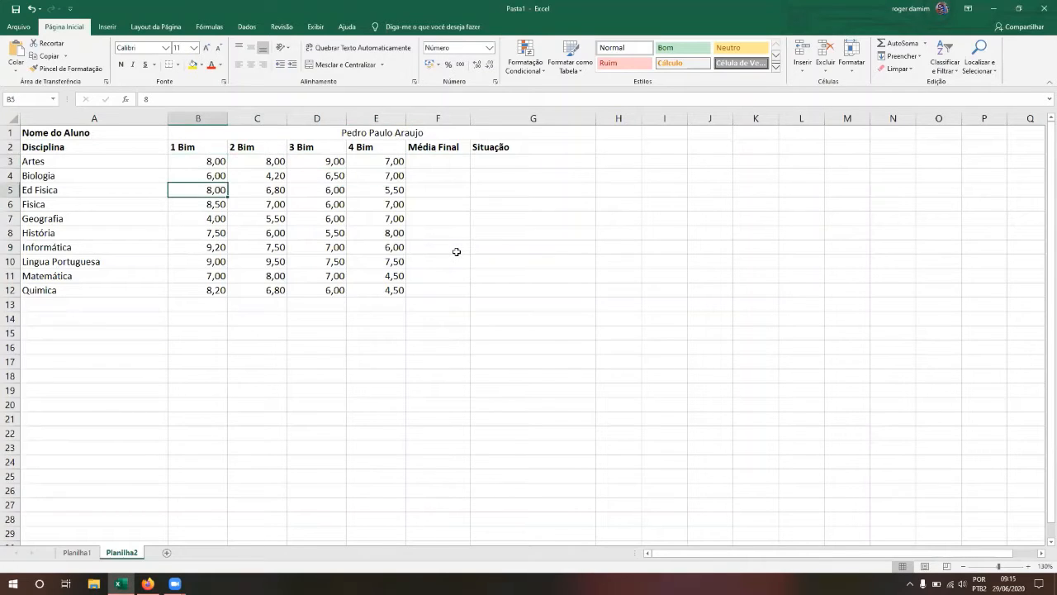
{"action": "key", "text": "Down"}
{"action": "key", "text": "Down"}
{"action": "key", "text": "Down"}
{"action": "key", "text": "Down"}
{"action": "key", "text": "Right"}
{"action": "key", "text": "Right"}
{"action": "key", "text": "Right"}
{"action": "key", "text": "Right"}
{"action": "key", "text": "Left"}
{"action": "key", "text": "Left"}
{"action": "key", "text": "Up"}
{"action": "key", "text": "Up"}
{"action": "key", "text": "Up"}
{"action": "key", "text": "Up"}
{"action": "key", "text": "Up"}
{"action": "key", "text": "Up"}
{"action": "key", "text": "Up"}
{"action": "key", "text": "Up"}
{"action": "key", "text": "Up"}
{"action": "key", "text": "Right"}
{"action": "key", "text": "Right"}
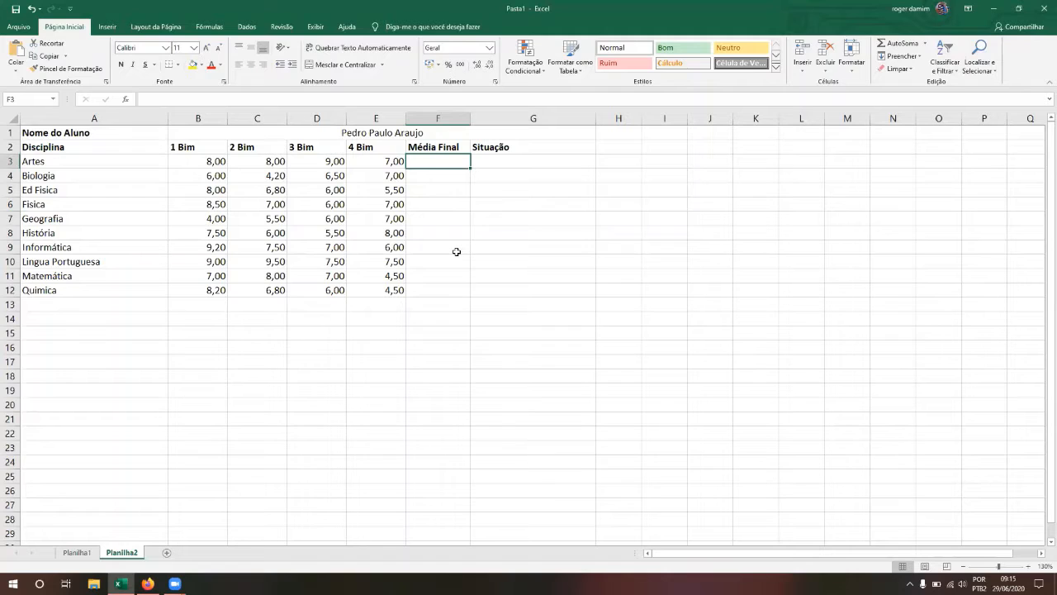
Step: Enter =MÉDIA(B3:E3) in F3 to average the Artes grades
{"action": "type", "text": "=méd"}
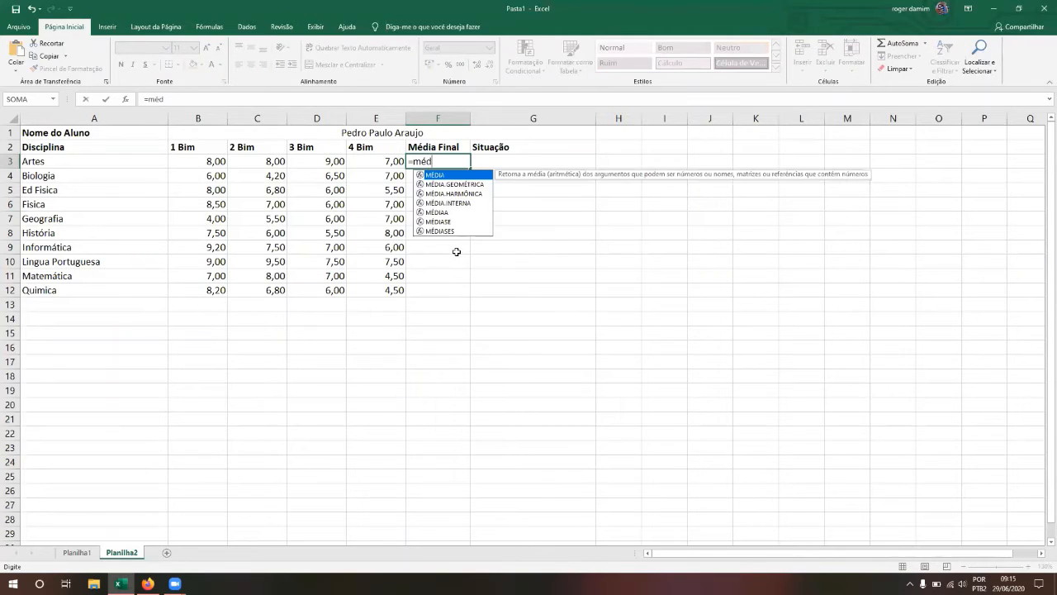
{"action": "type", "text": "ia("}
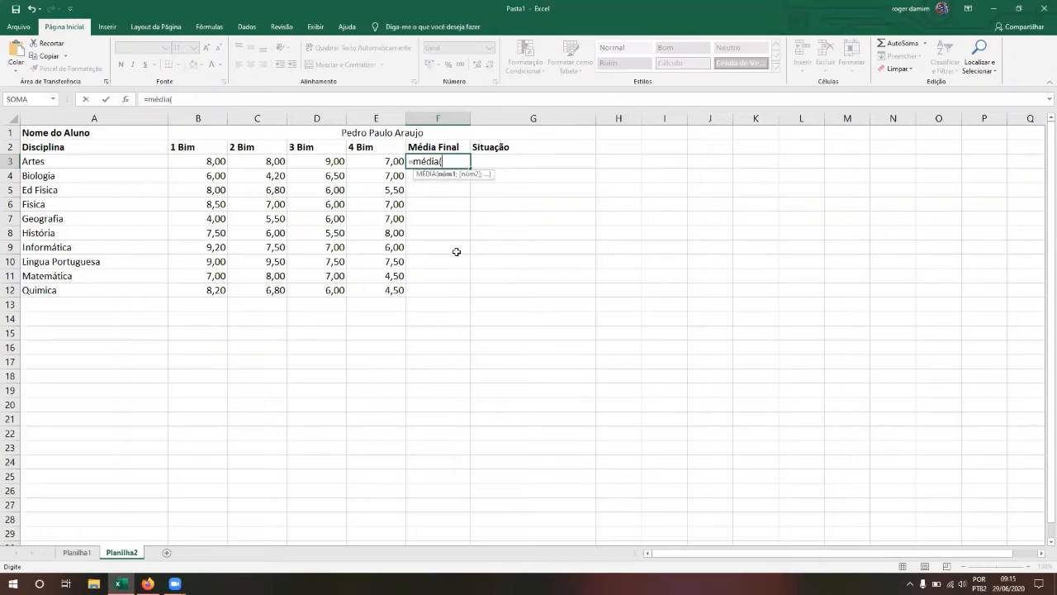
{"action": "left_click", "coordinate": [193, 160]}
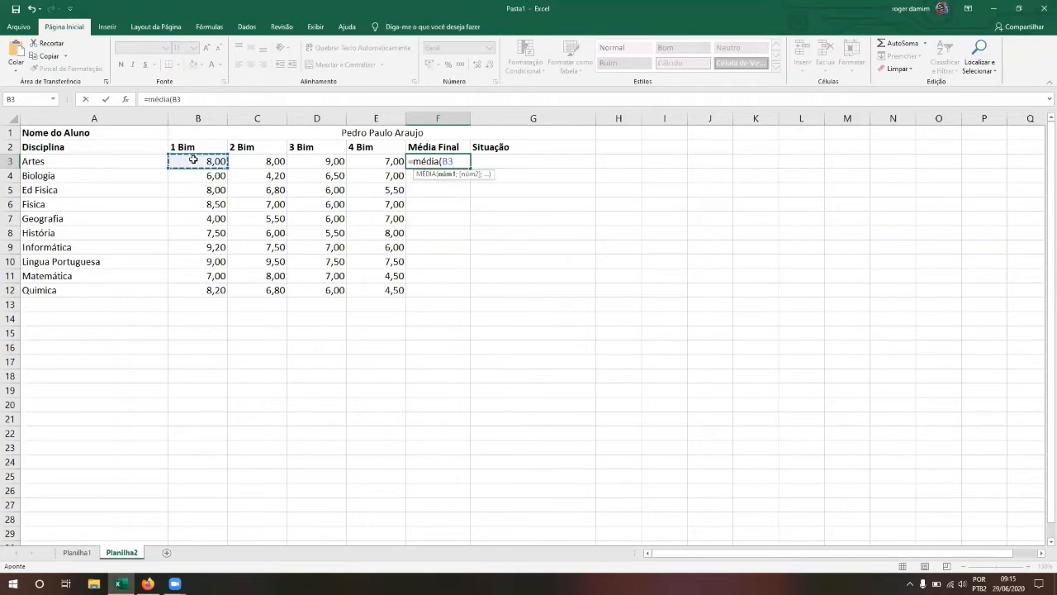
{"action": "key", "text": "shift+Right"}
{"action": "key", "text": "shift+Right"}
{"action": "key", "text": "shift+Right"}
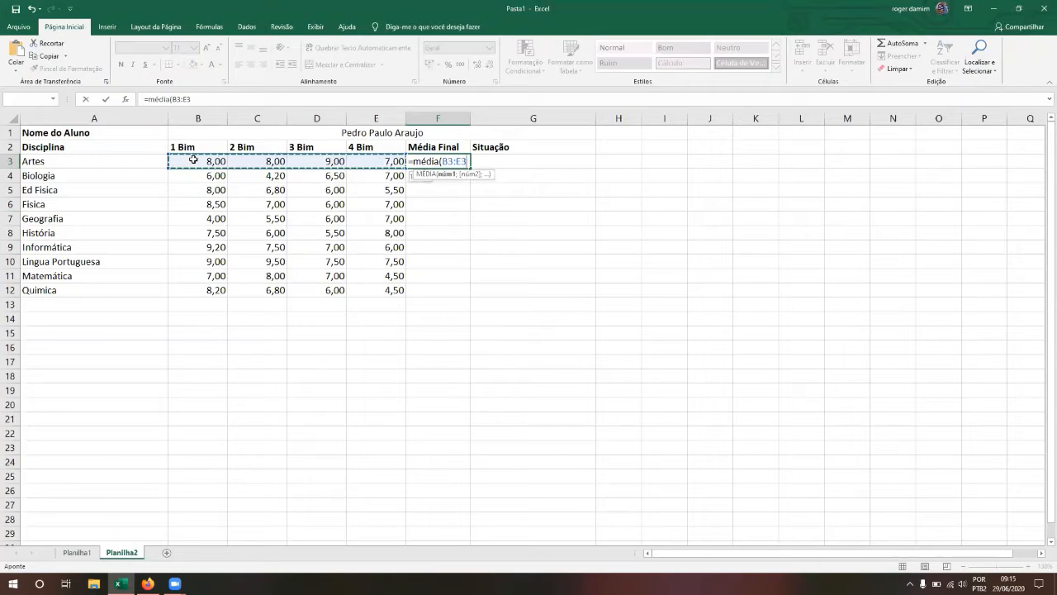
{"action": "type", "text": ")"}
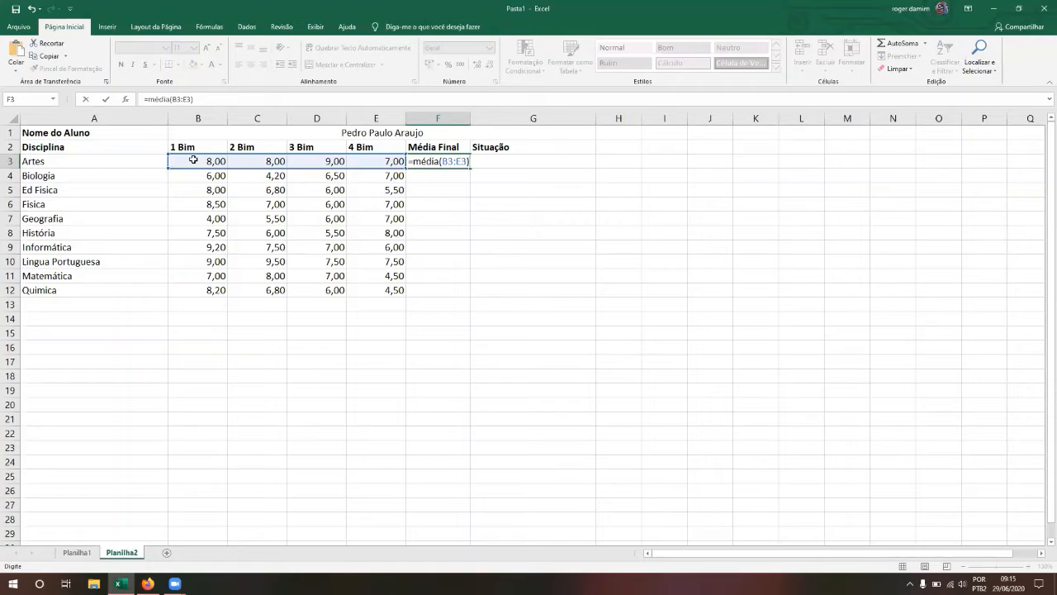
{"action": "key", "text": "Return"}
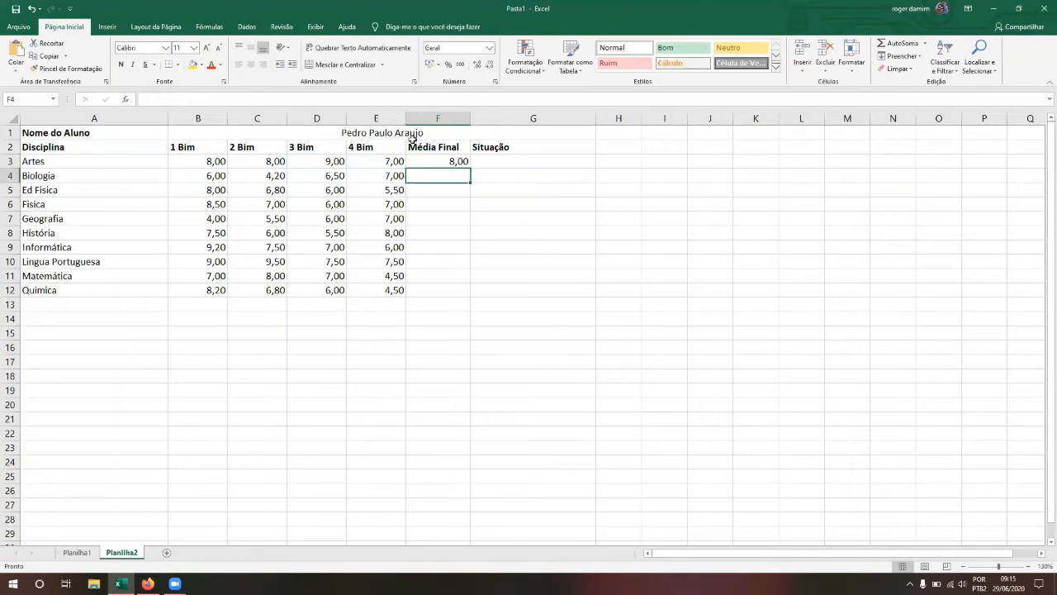
Step: Copy the F3 average formula down through F12
{"action": "left_click", "coordinate": [438, 160]}
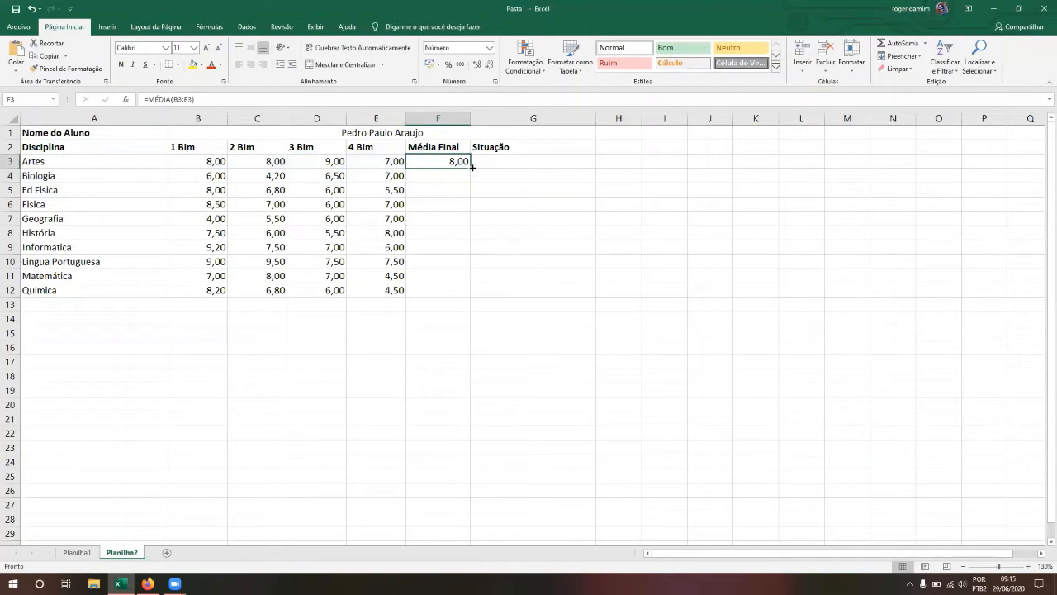
{"action": "left_click_drag", "start_coordinate": [472, 167], "coordinate": [467, 294]}
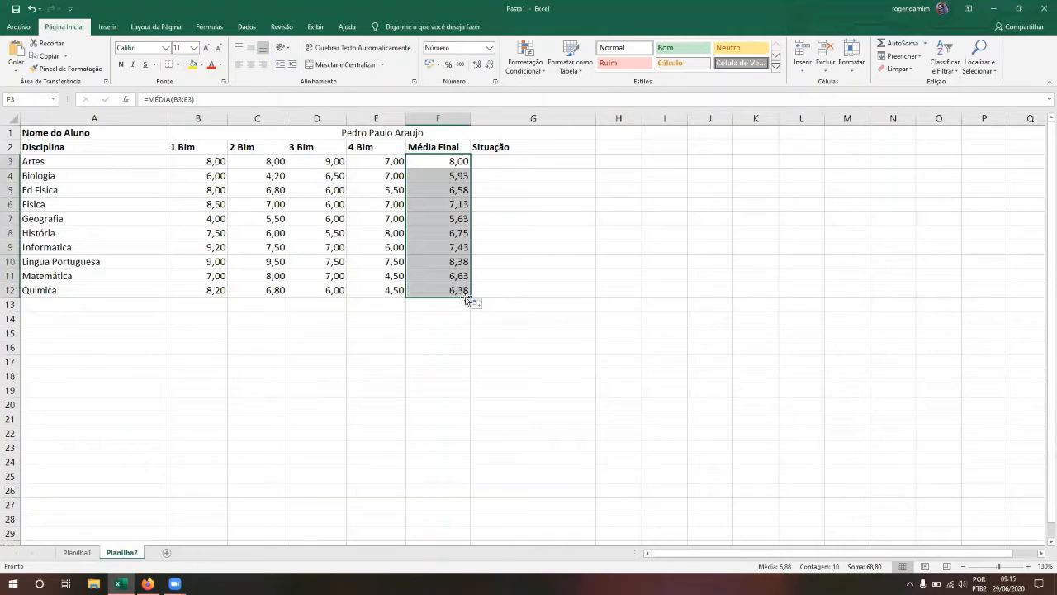
{"action": "left_click", "coordinate": [477, 305]}
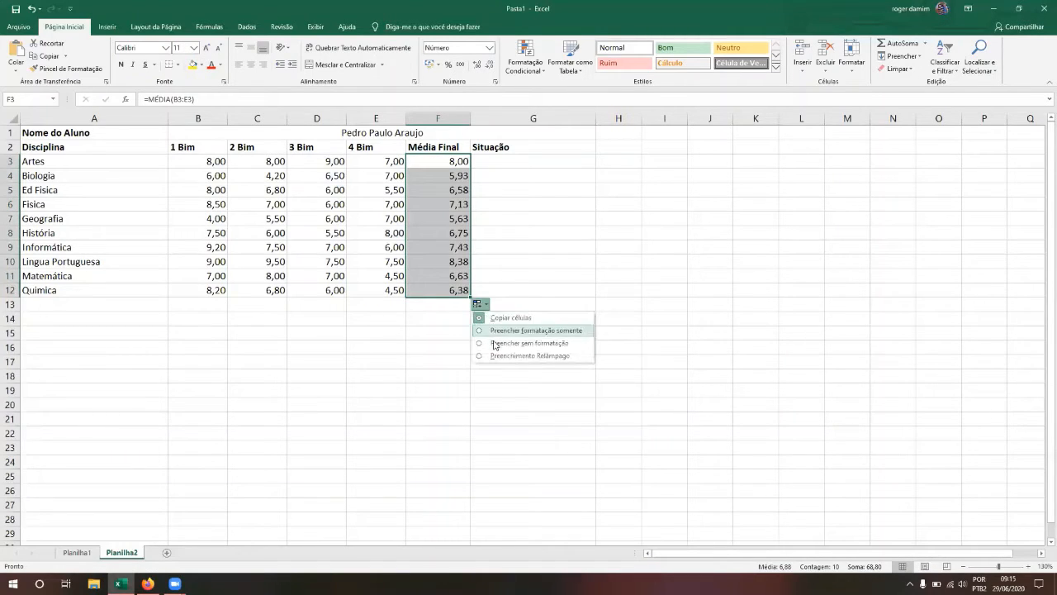
{"action": "left_click", "coordinate": [529, 269]}
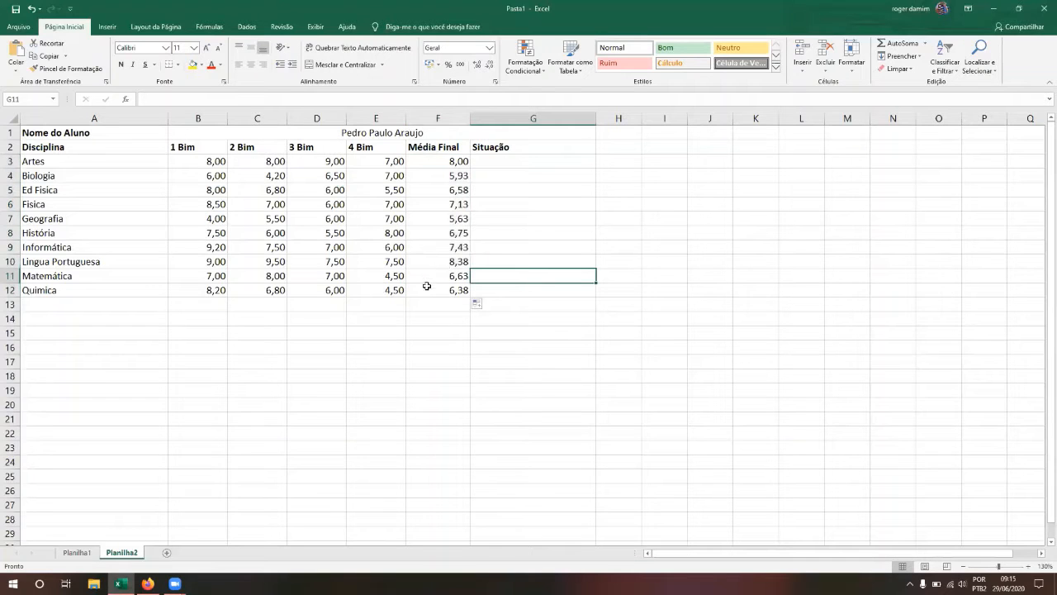
Step: Check the copied average formulas in F3:F12, ending at Matemática in F11
{"action": "left_click", "coordinate": [427, 286]}
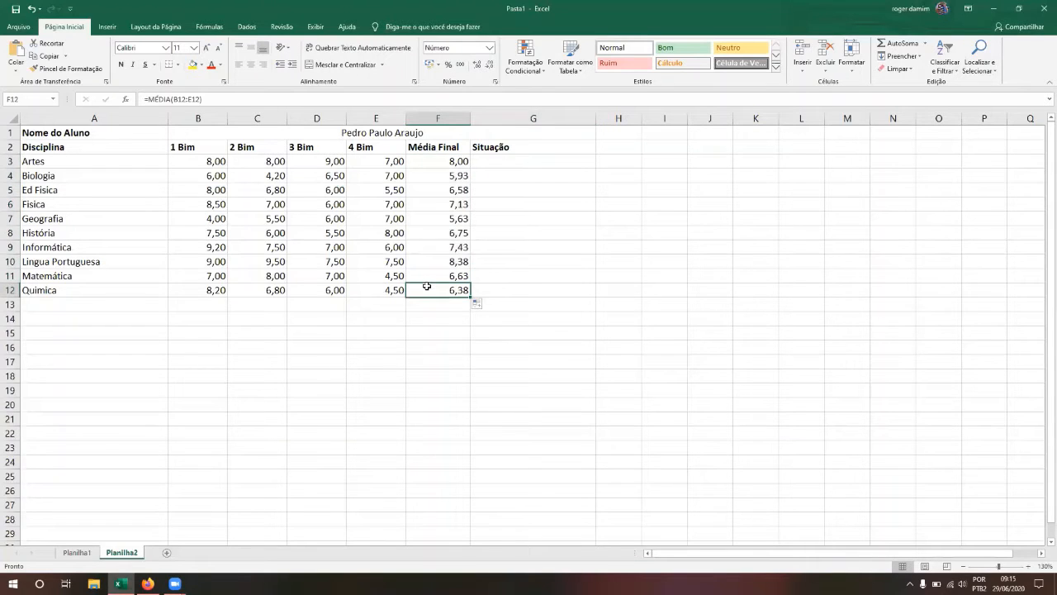
{"action": "key", "text": "shift+Up"}
{"action": "key", "text": "shift+Up"}
{"action": "key", "text": "shift+Up"}
{"action": "key", "text": "shift+Up"}
{"action": "key", "text": "shift+Up"}
{"action": "key", "text": "shift+Up"}
{"action": "key", "text": "shift+Up"}
{"action": "key", "text": "shift+Up"}
{"action": "key", "text": "shift+Up"}
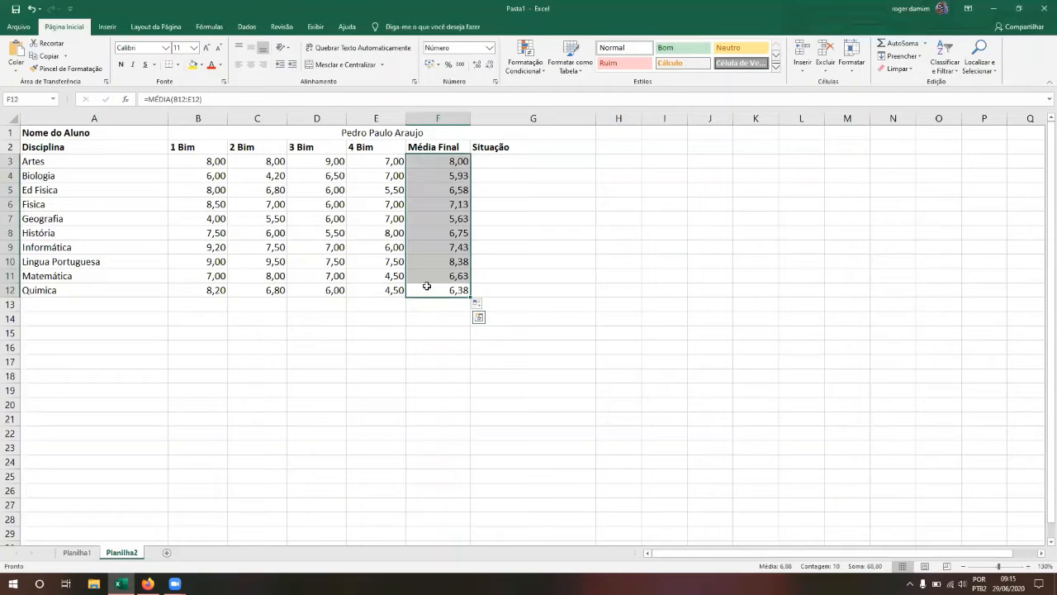
{"action": "left_click", "coordinate": [427, 286]}
{"action": "key", "text": "Up"}
{"action": "key", "text": "Up"}
{"action": "key", "text": "Up"}
{"action": "key", "text": "Up"}
{"action": "key", "text": "Up"}
{"action": "key", "text": "Up"}
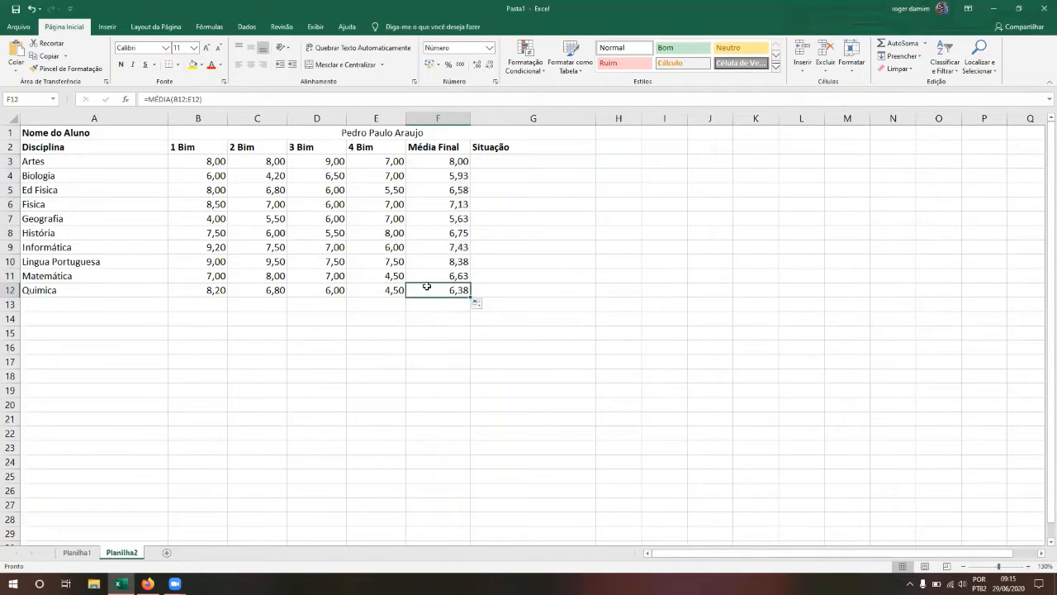
{"action": "key", "text": "Up"}
{"action": "key", "text": "Up"}
{"action": "key", "text": "Up"}
{"action": "key", "text": "Down"}
{"action": "key", "text": "Down"}
{"action": "key", "text": "Down"}
{"action": "key", "text": "Down"}
{"action": "key", "text": "Down"}
{"action": "key", "text": "Down"}
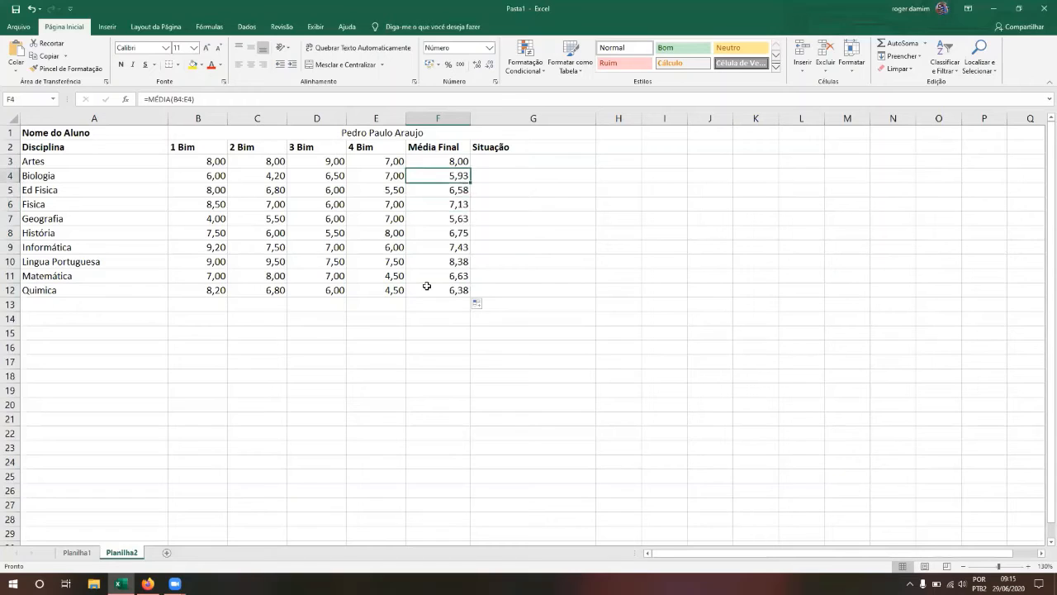
{"action": "key", "text": "Down"}
{"action": "key", "text": "Down"}
{"action": "key", "text": "Down"}
{"action": "key", "text": "Up"}
{"action": "key", "text": "Up"}
{"action": "key", "text": "Up"}
{"action": "key", "text": "Up"}
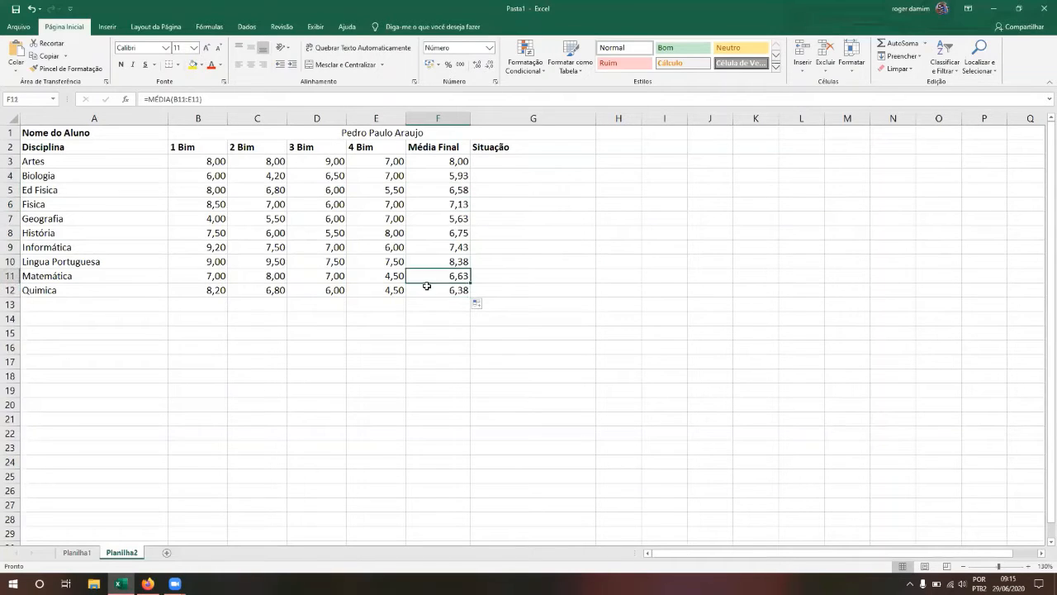
{"action": "key", "text": "Down"}
{"action": "key", "text": "Down"}
{"action": "key", "text": "Down"}
Step: Select B3:F12 and open Formatação Condicional's Regras de Realce das Células submenu
{"action": "left_click", "coordinate": [202, 163]}
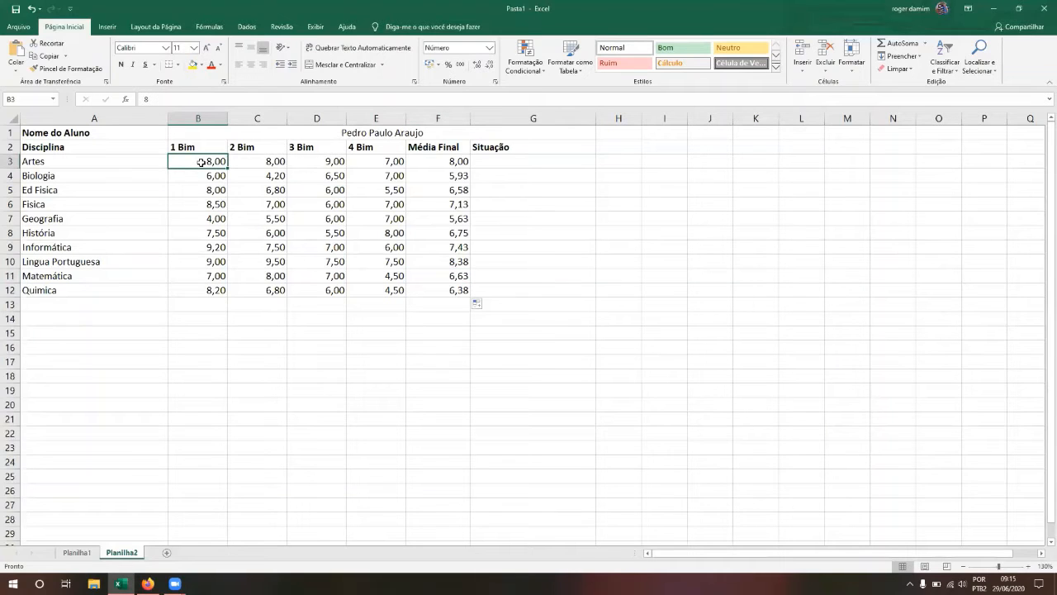
{"action": "key", "text": "shift+Right"}
{"action": "key", "text": "shift+Right"}
{"action": "key", "text": "shift+Right"}
{"action": "key", "text": "shift+Right"}
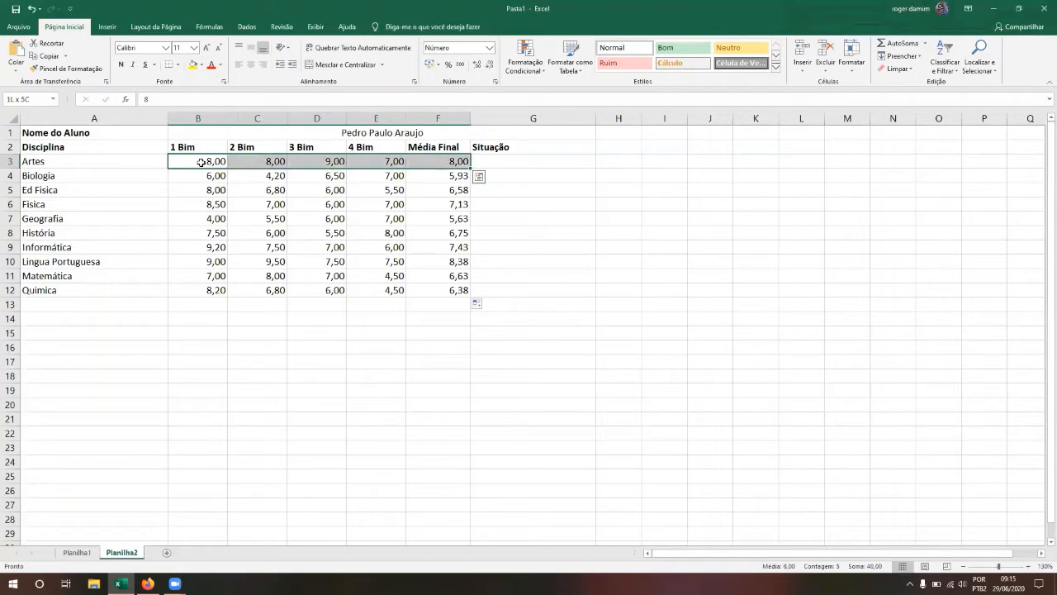
{"action": "key", "text": "shift+Down"}
{"action": "key", "text": "shift+Down"}
{"action": "key", "text": "shift+Down"}
{"action": "key", "text": "shift+Down"}
{"action": "key", "text": "shift+Down"}
{"action": "key", "text": "shift+Down"}
{"action": "key", "text": "shift+Down"}
{"action": "key", "text": "shift+Down"}
{"action": "key", "text": "shift+Down"}
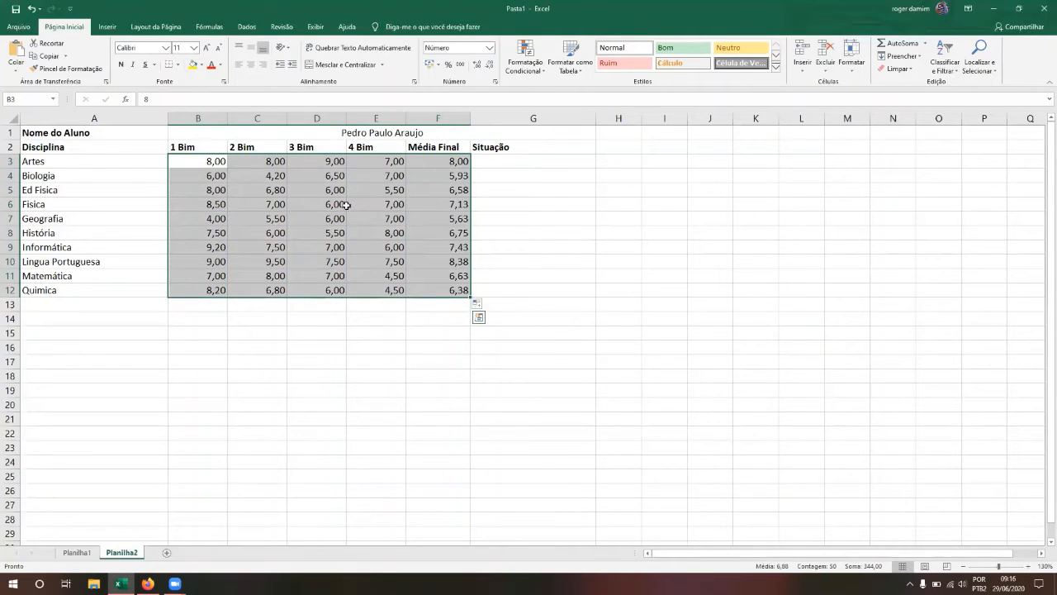
{"action": "left_click", "coordinate": [543, 75]}
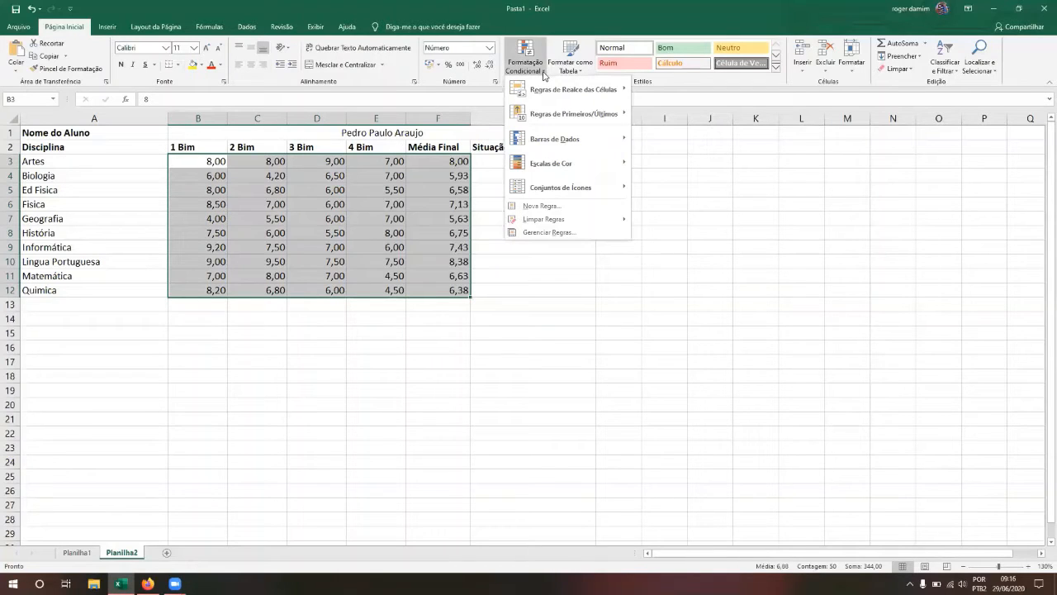
{"action": "mouse_move", "coordinate": [560, 95]}
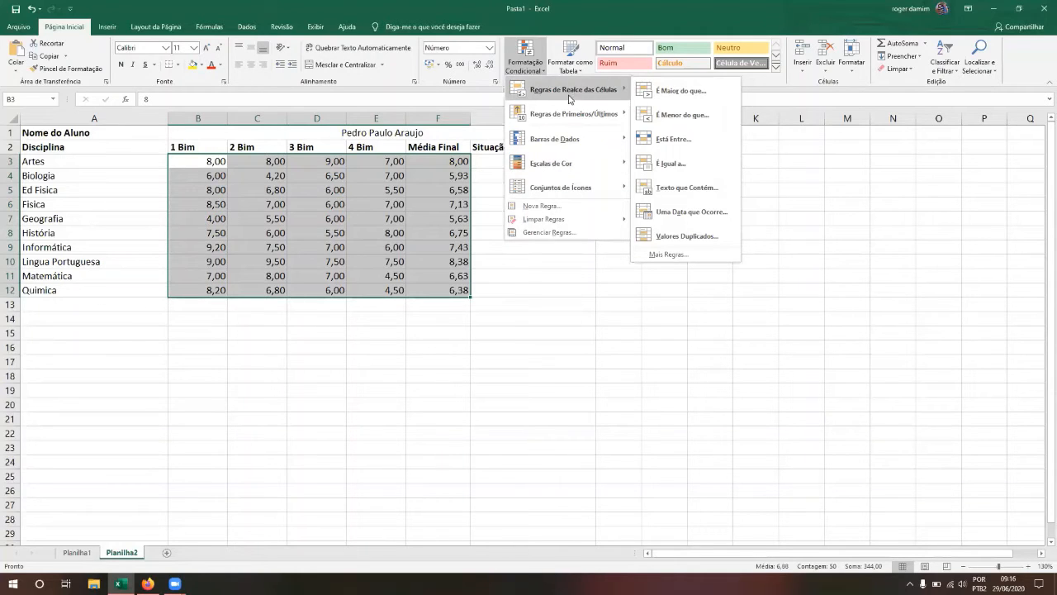
Step: Start a Less Than rule with threshold 6 and browse the preset highlight formats
{"action": "left_click", "coordinate": [685, 117]}
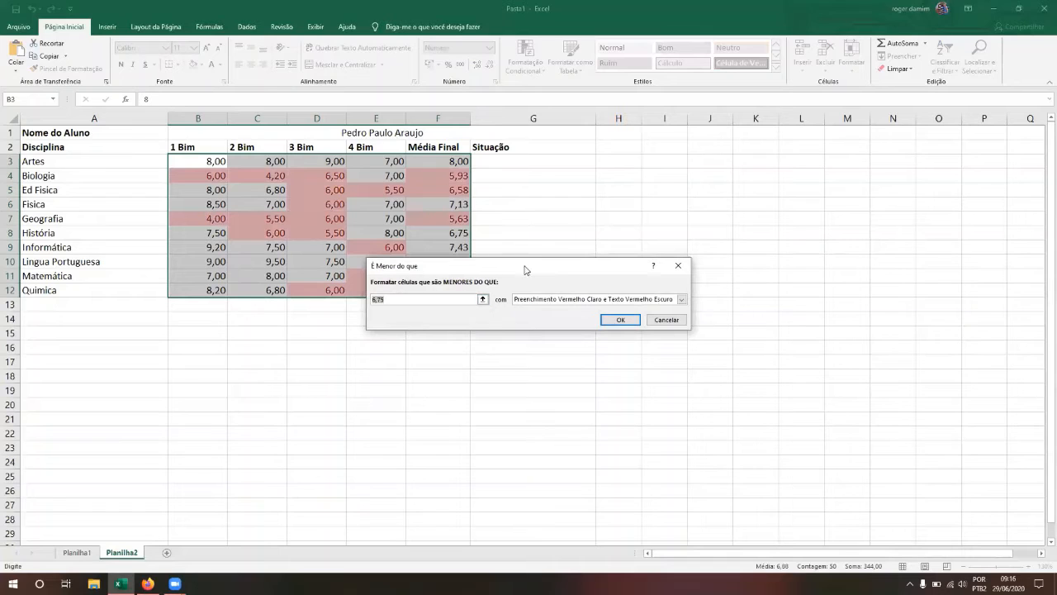
{"action": "left_click_drag", "start_coordinate": [527, 269], "coordinate": [616, 210]}
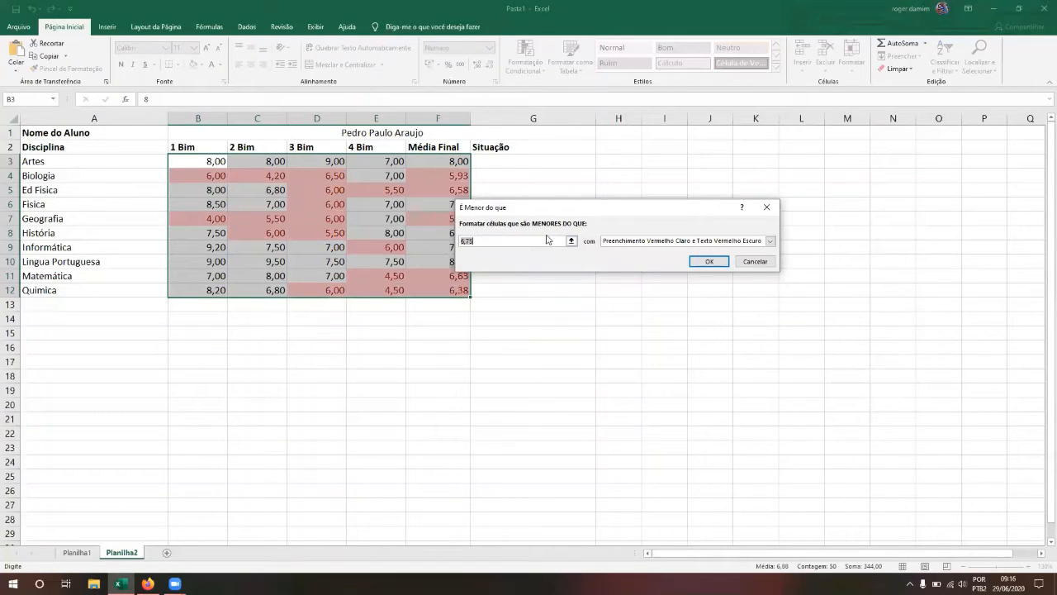
{"action": "type", "text": "6"}
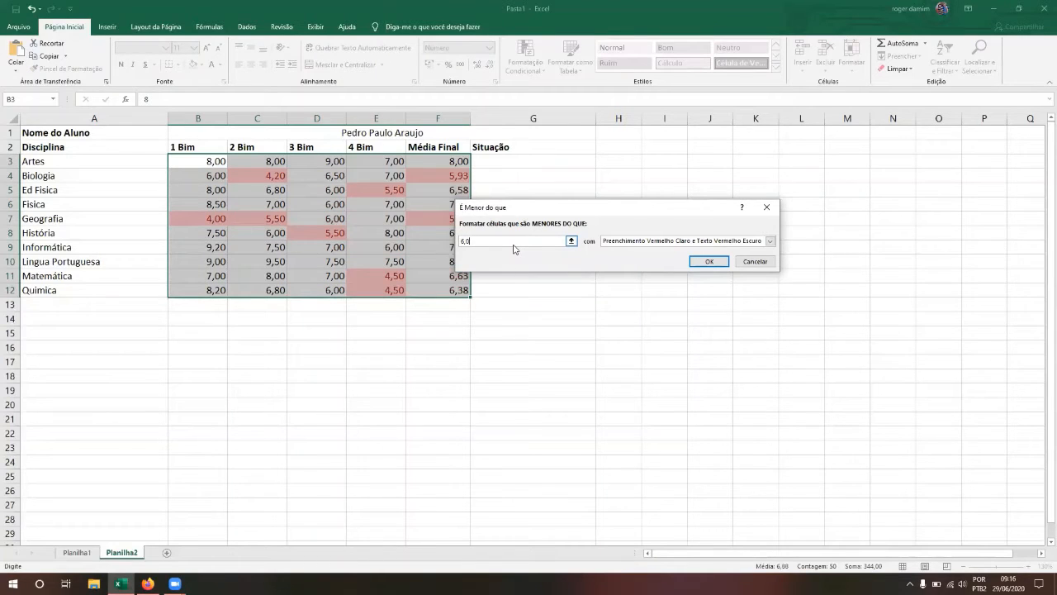
{"action": "left_click", "coordinate": [769, 241]}
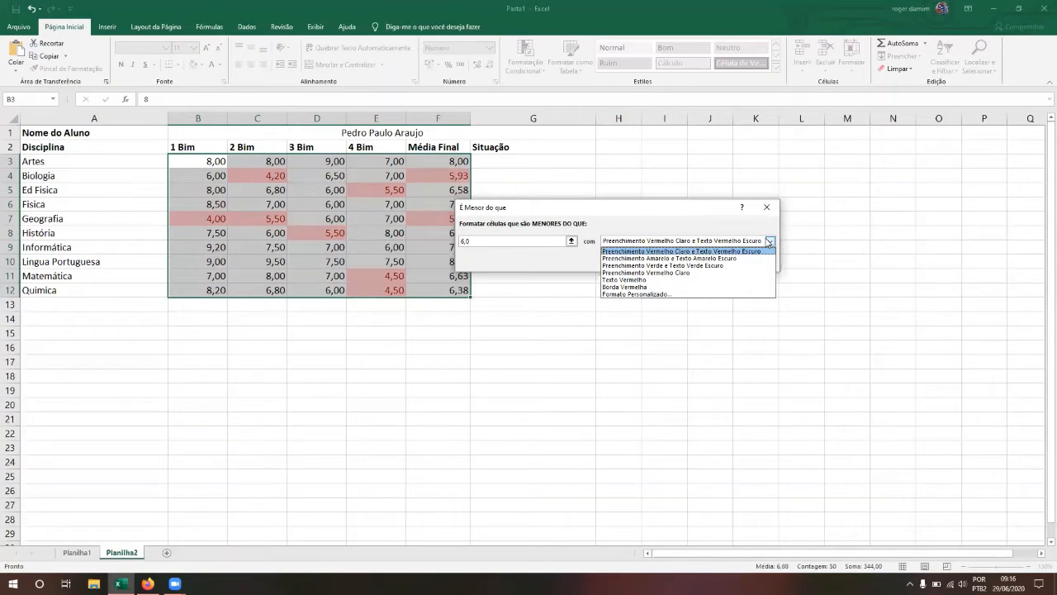
{"action": "key", "text": "Down"}
{"action": "key", "text": "Down"}
{"action": "key", "text": "Down"}
{"action": "key", "text": "Down"}
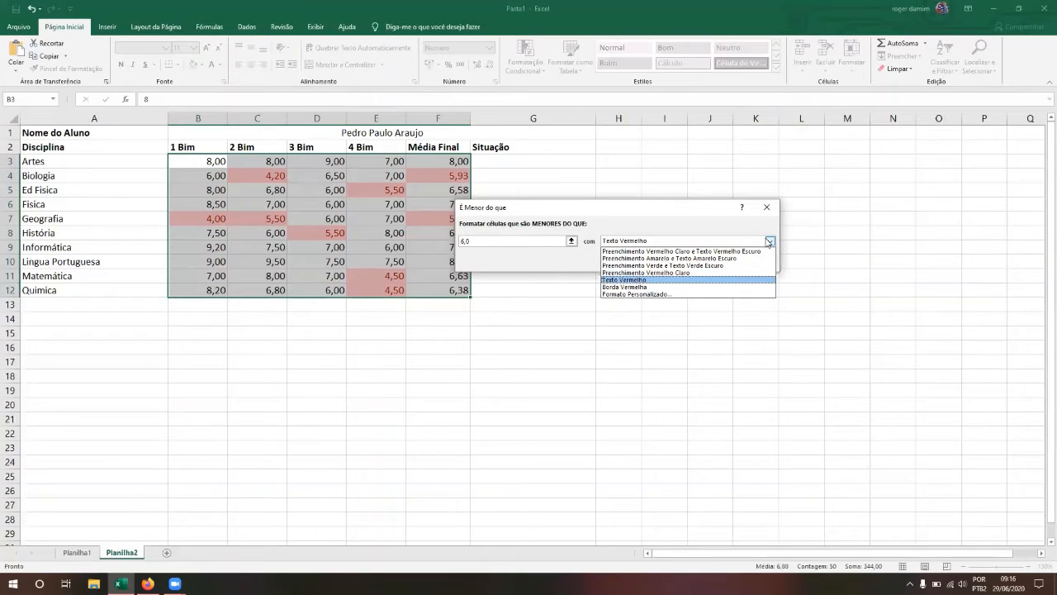
{"action": "key", "text": "Down"}
{"action": "key", "text": "Down"}
{"action": "key", "text": "Up"}
{"action": "key", "text": "Up"}
{"action": "key", "text": "Down"}
{"action": "key", "text": "Up"}
{"action": "key", "text": "Up"}
{"action": "key", "text": "Up"}
{"action": "key", "text": "Up"}
{"action": "key", "text": "Down"}
{"action": "key", "text": "Down"}
{"action": "key", "text": "Down"}
{"action": "key", "text": "Down"}
{"action": "key", "text": "Down"}
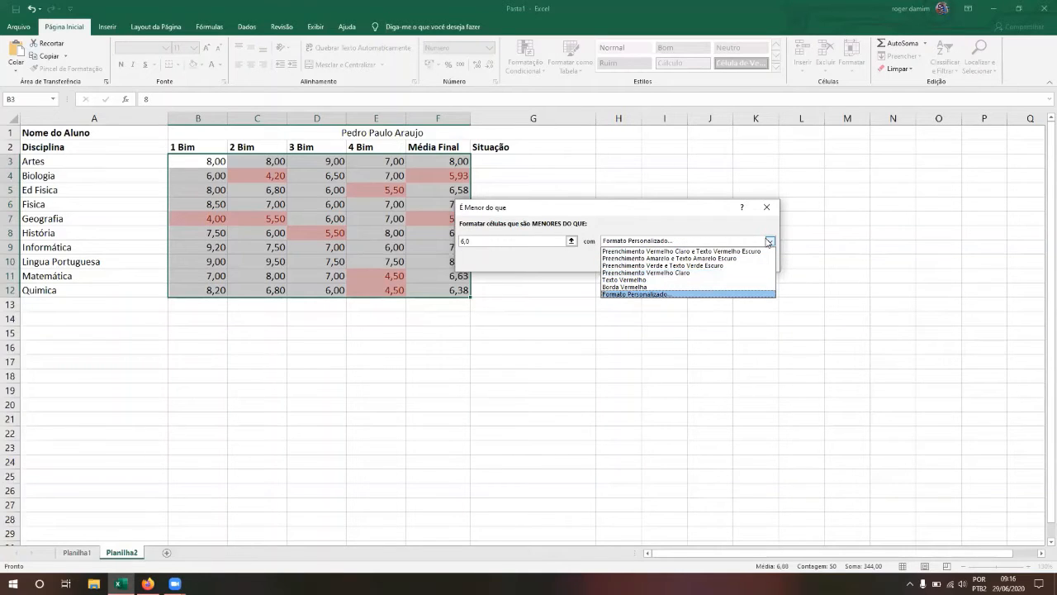
Step: Choose a custom format and set its font colour to red
{"action": "left_click", "coordinate": [769, 242]}
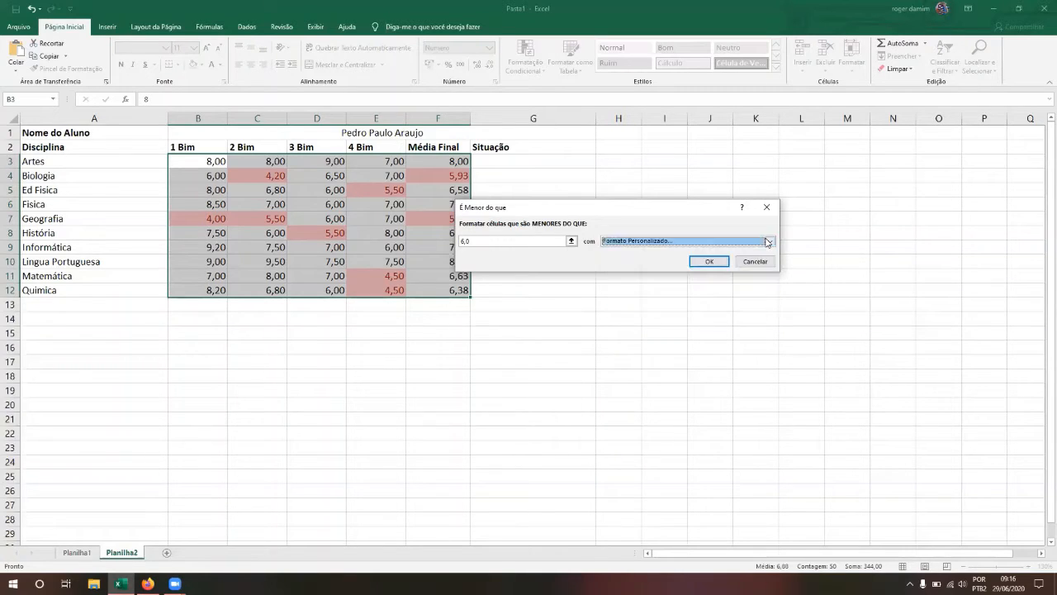
{"action": "left_click", "coordinate": [712, 263]}
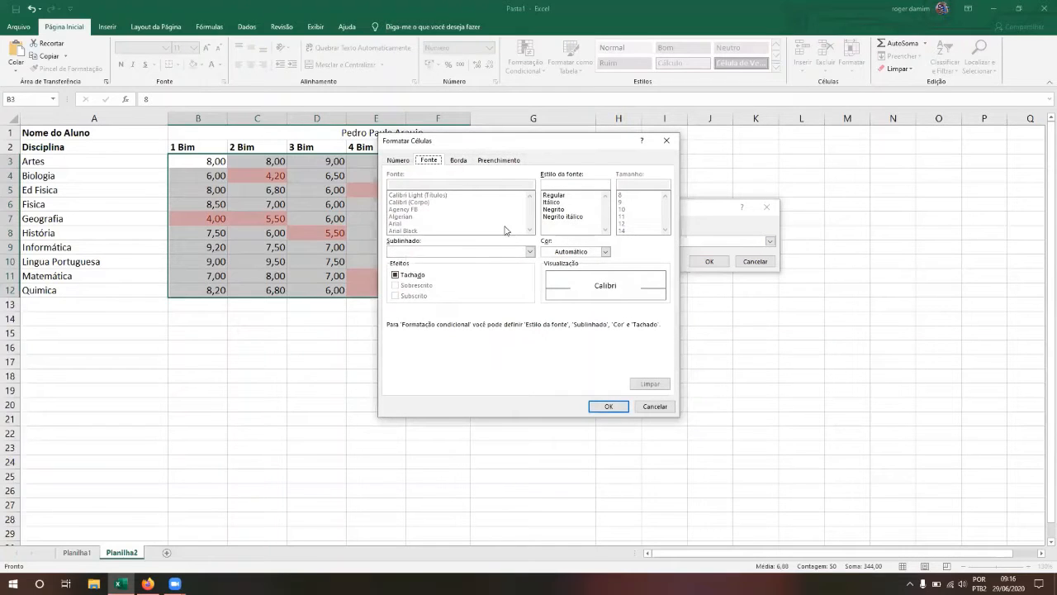
{"action": "left_click", "coordinate": [401, 160]}
{"action": "left_click", "coordinate": [432, 161]}
{"action": "left_click", "coordinate": [605, 251]}
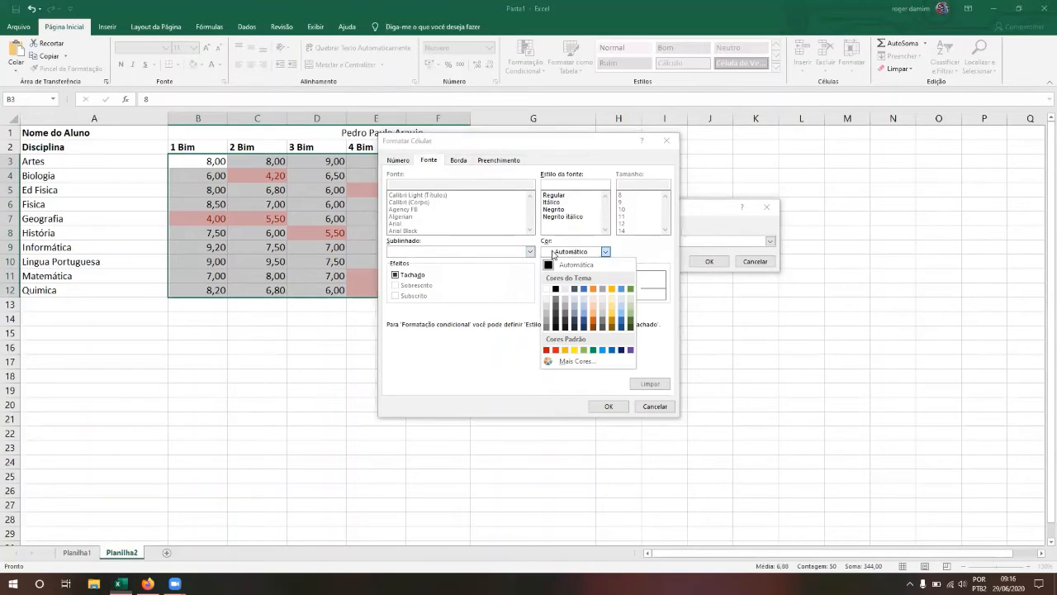
{"action": "left_click", "coordinate": [555, 351]}
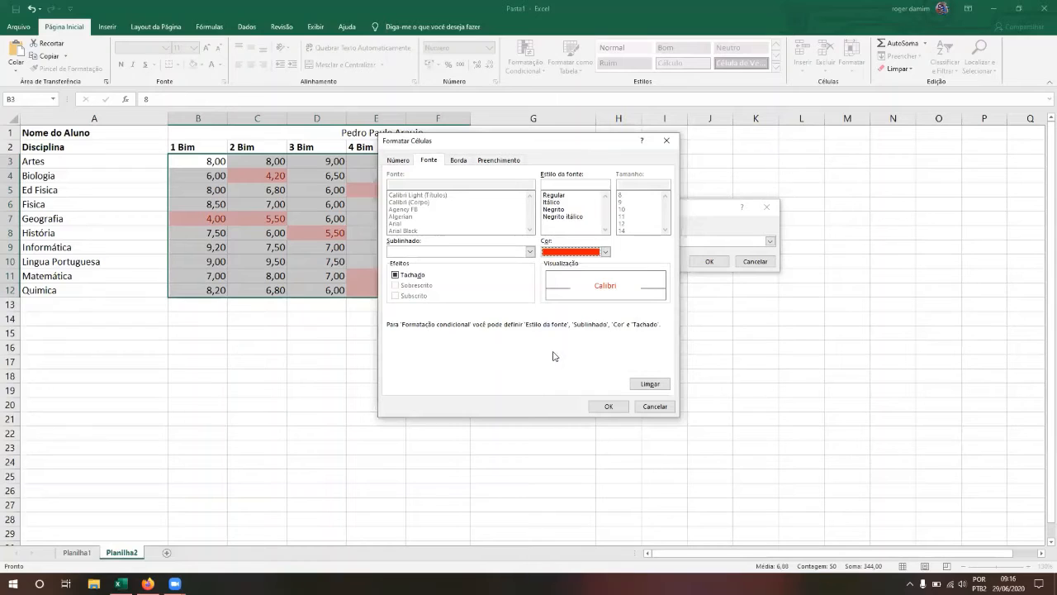
Step: Add a red outline border to the format and apply the below-6 rule
{"action": "left_click", "coordinate": [459, 159]}
{"action": "left_click", "coordinate": [537, 203]}
{"action": "left_click", "coordinate": [455, 274]}
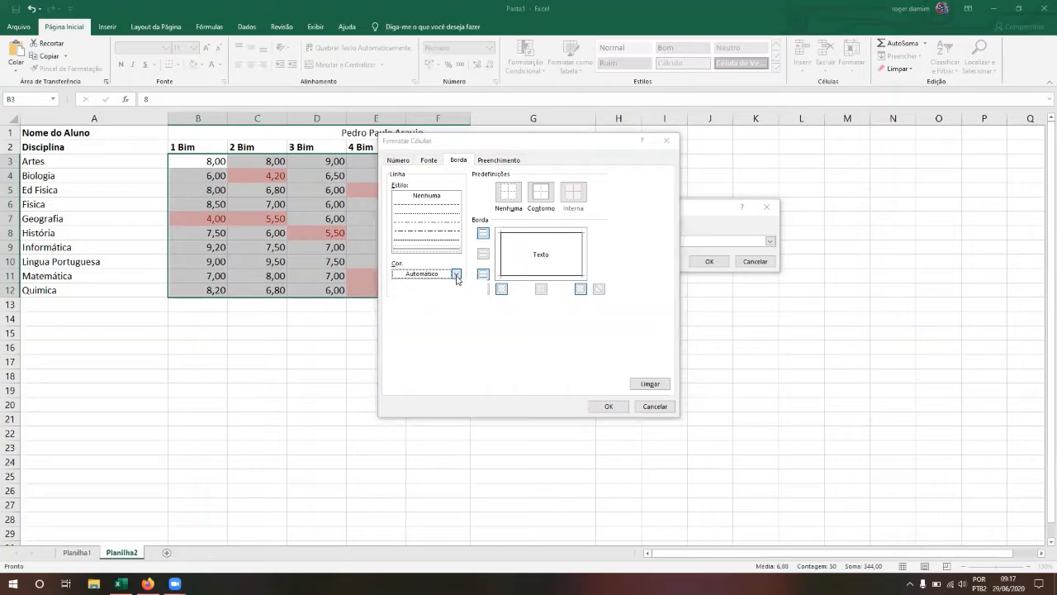
{"action": "left_click", "coordinate": [406, 372]}
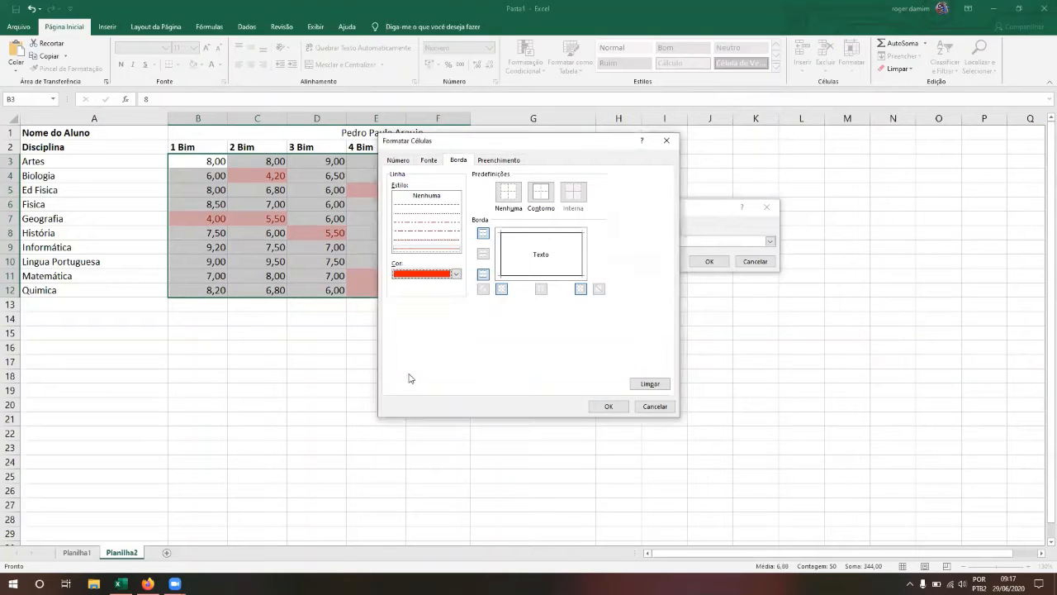
{"action": "left_click", "coordinate": [608, 406]}
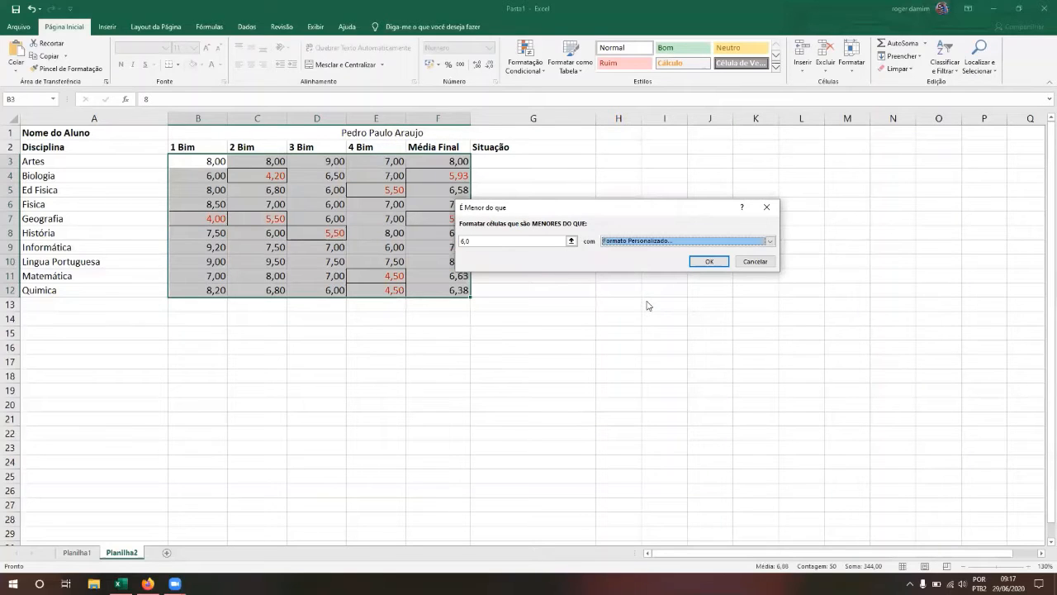
{"action": "left_click", "coordinate": [702, 262]}
Step: Review the red below-6 highlighting on low grades and averages such as F4
{"action": "left_click", "coordinate": [529, 244]}
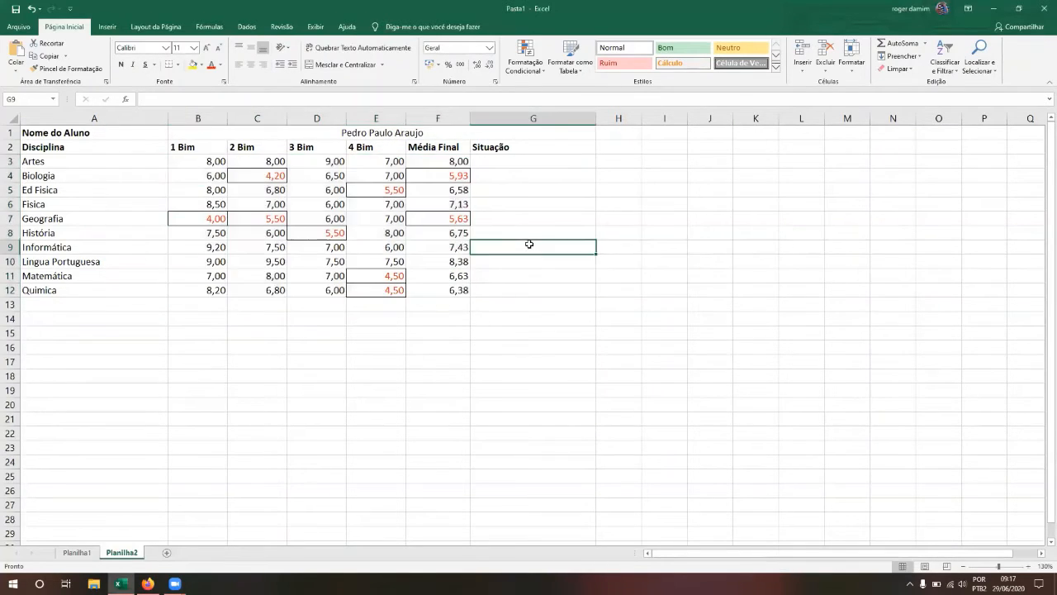
{"action": "key", "text": "Left"}
{"action": "key", "text": "Left"}
{"action": "key", "text": "Up"}
{"action": "key", "text": "Left"}
{"action": "key", "text": "Left"}
{"action": "key", "text": "Left"}
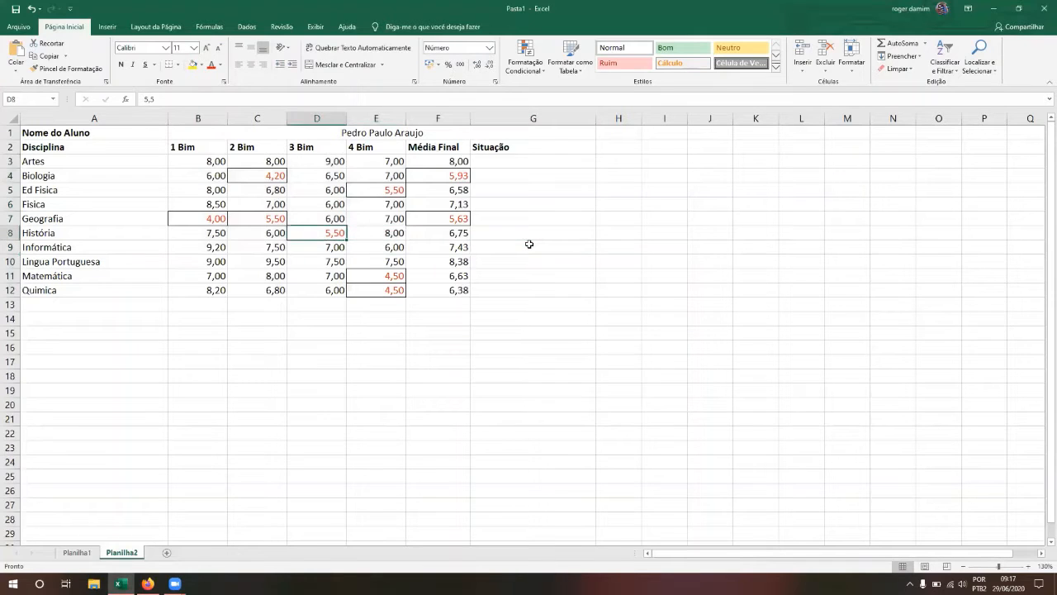
{"action": "key", "text": "Up"}
{"action": "key", "text": "Right"}
{"action": "key", "text": "Up"}
{"action": "key", "text": "Up"}
{"action": "key", "text": "Up"}
{"action": "key", "text": "Down"}
{"action": "key", "text": "Down"}
{"action": "key", "text": "Down"}
{"action": "key", "text": "Right"}
{"action": "key", "text": "Down"}
{"action": "key", "text": "Right"}
{"action": "key", "text": "Right"}
{"action": "key", "text": "Down"}
{"action": "key", "text": "Left"}
{"action": "key", "text": "Down"}
{"action": "key", "text": "Down"}
{"action": "key", "text": "Right"}
{"action": "key", "text": "Up"}
{"action": "key", "text": "Up"}
{"action": "key", "text": "Up"}
{"action": "key", "text": "Up"}
{"action": "key", "text": "Up"}
{"action": "key", "text": "Up"}
{"action": "key", "text": "Up"}
{"action": "key", "text": "Left"}
{"action": "key", "text": "Down"}
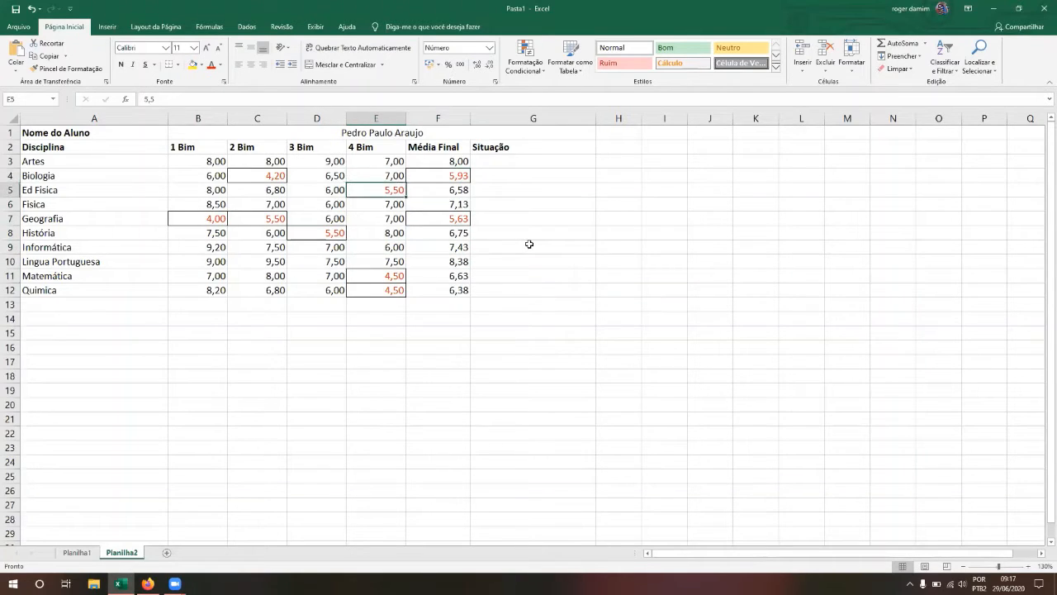
{"action": "key", "text": "Right"}
{"action": "key", "text": "Up"}
{"action": "key", "text": "Down"}
{"action": "key", "text": "Down"}
{"action": "key", "text": "Left"}
Step: Select the grade range B3:F12 and bring up the Conditional Formatting menu
{"action": "key", "text": "Up"}
{"action": "key", "text": "Up"}
{"action": "key", "text": "Right"}
{"action": "key", "text": "Left"}
{"action": "key", "text": "Left"}
{"action": "key", "text": "Left"}
{"action": "key", "text": "Left"}
{"action": "key", "text": "Left"}
{"action": "key", "text": "Up"}
{"action": "key", "text": "Right"}
{"action": "key", "text": "shift+Down"}
{"action": "key", "text": "shift+Down"}
{"action": "key", "text": "shift+Down"}
{"action": "key", "text": "shift+Down"}
{"action": "key", "text": "shift+Down"}
{"action": "key", "text": "shift+Down"}
{"action": "key", "text": "shift+Down"}
{"action": "key", "text": "shift+Down"}
{"action": "key", "text": "shift+Down"}
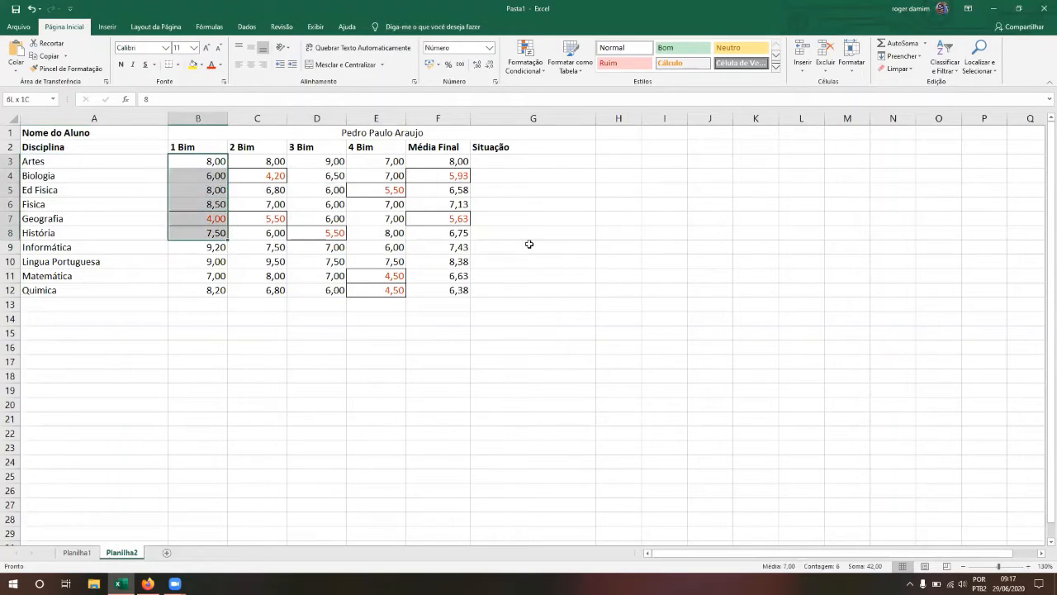
{"action": "key", "text": "shift+Right"}
{"action": "key", "text": "shift+Right"}
{"action": "key", "text": "shift+Right"}
{"action": "key", "text": "shift+Right"}
{"action": "key", "text": "shift+Right"}
{"action": "key", "text": "shift+Left"}
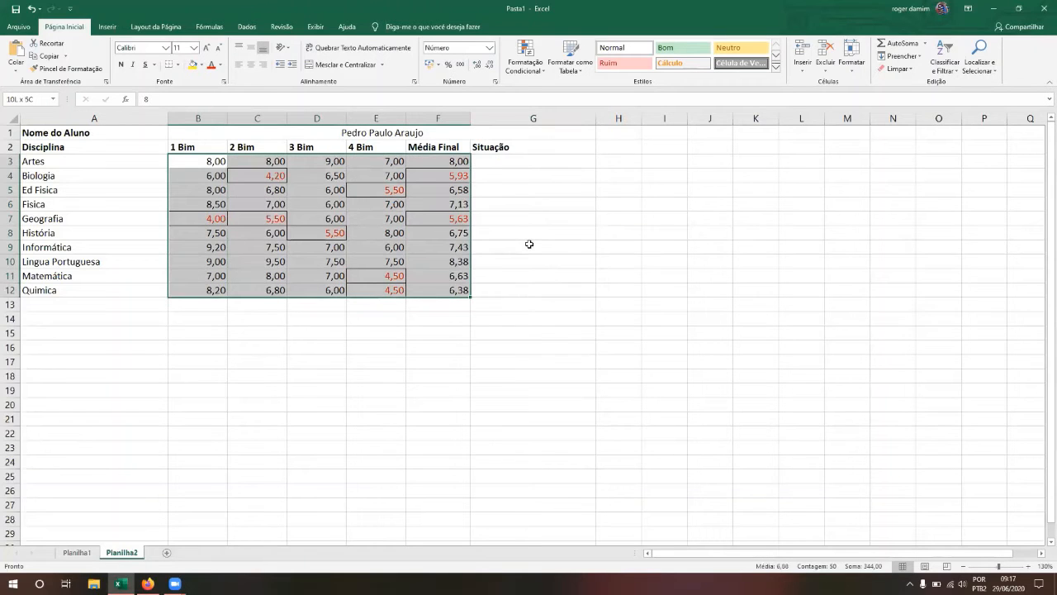
{"action": "left_click", "coordinate": [543, 70]}
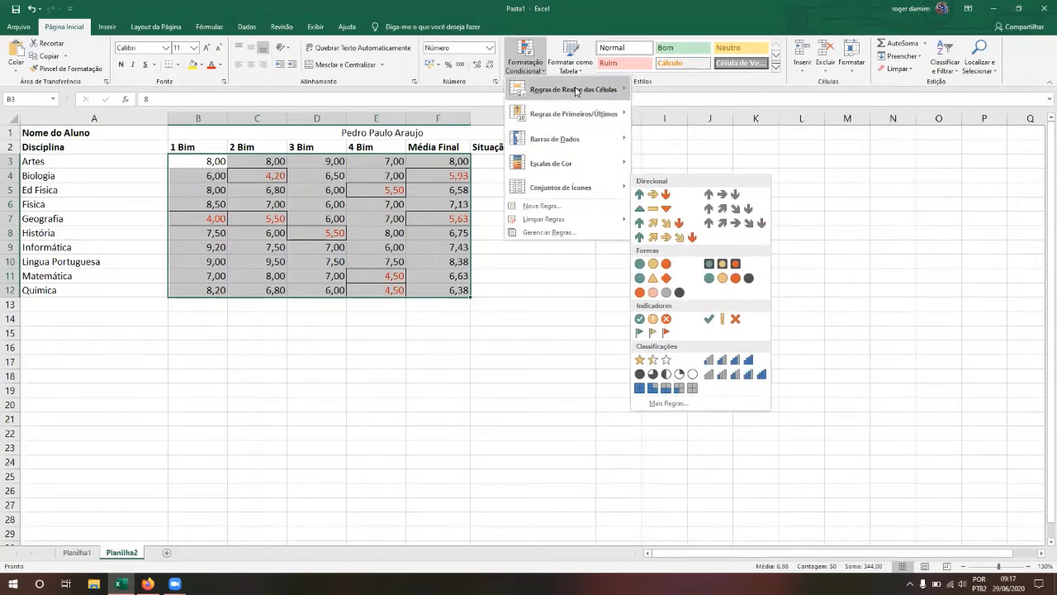
Step: Add a 2-Color Scale rule to B3:F12, using Lowest Value as minimum and Highest Value as maximum
{"action": "mouse_move", "coordinate": [577, 92]}
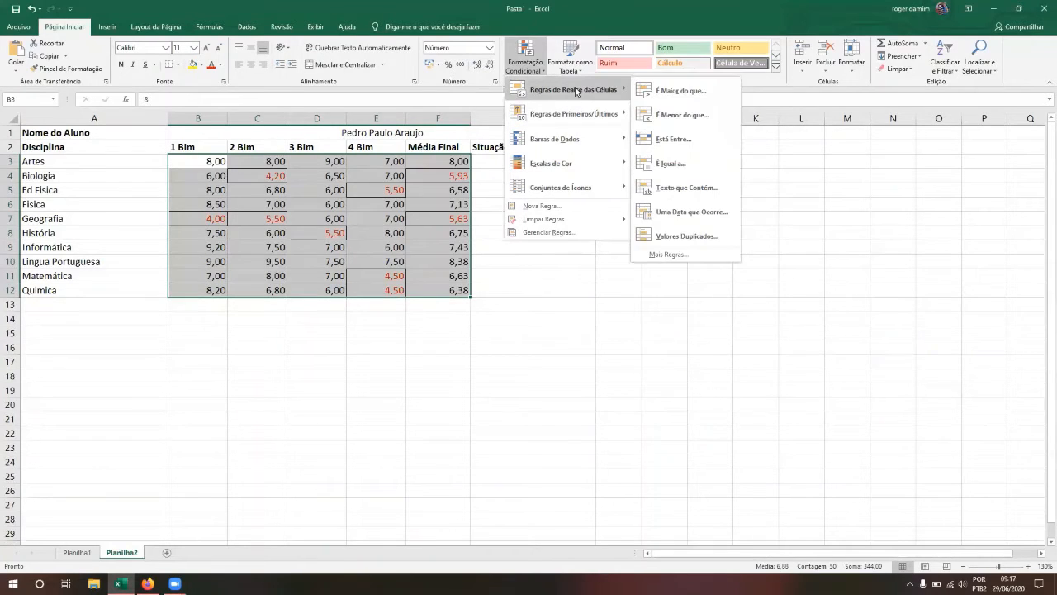
{"action": "left_click", "coordinate": [560, 205]}
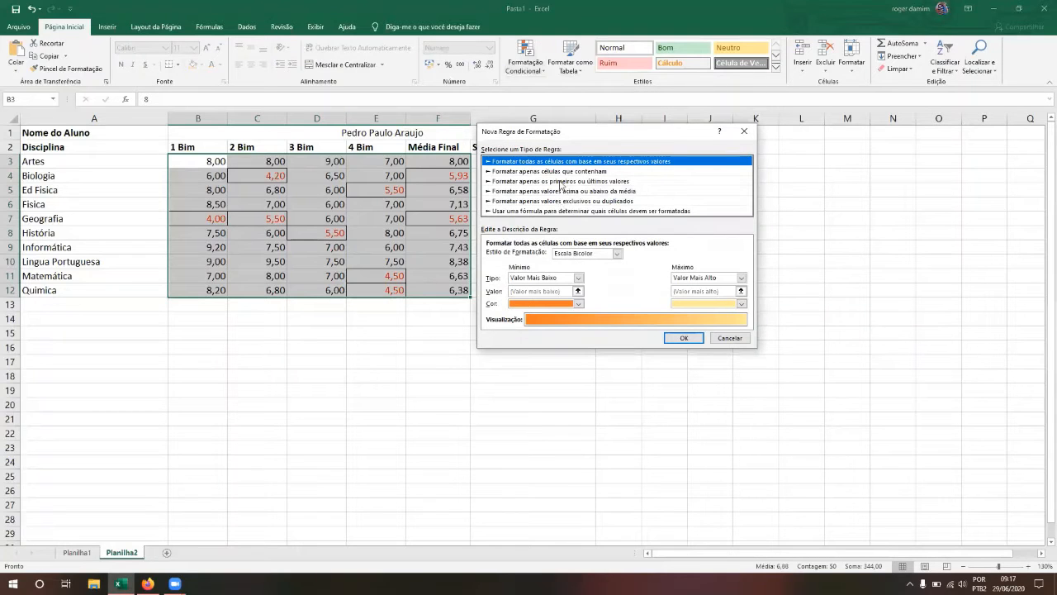
{"action": "left_click_drag", "start_coordinate": [585, 136], "coordinate": [665, 154]}
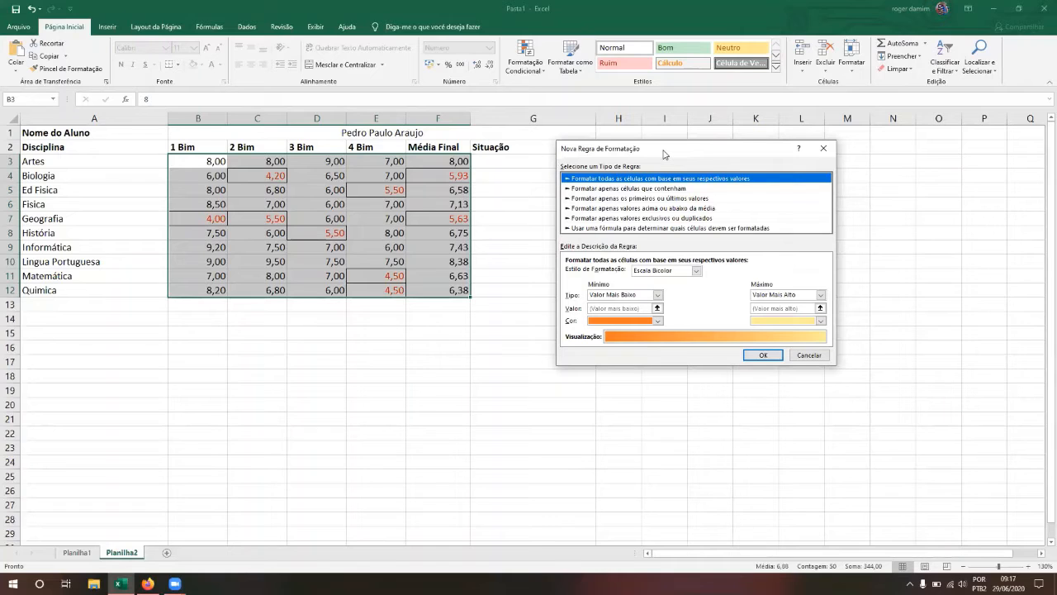
{"action": "left_click_drag", "start_coordinate": [665, 152], "coordinate": [657, 145]}
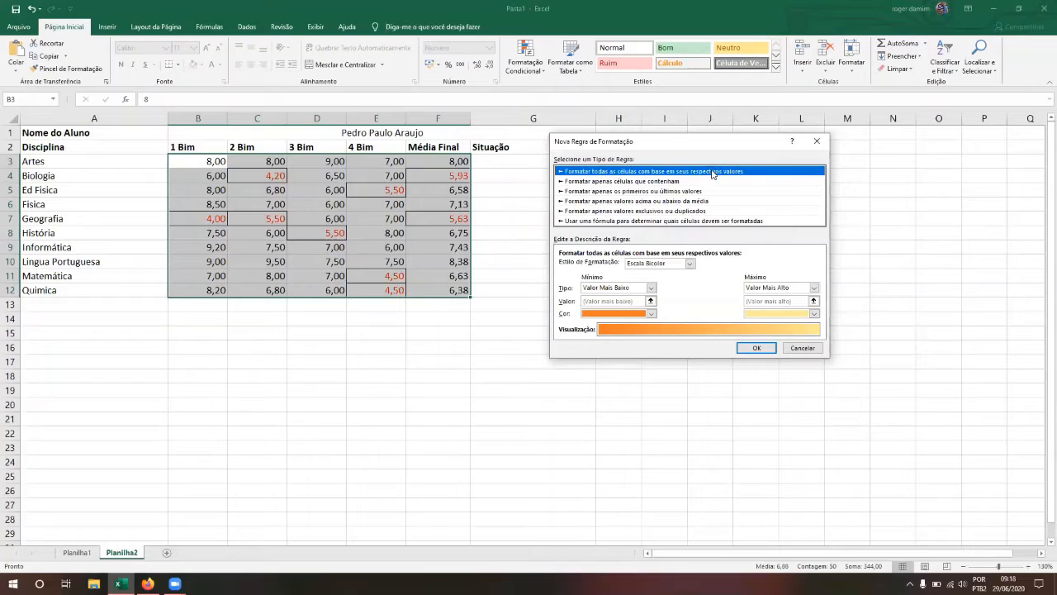
{"action": "left_click", "coordinate": [690, 264]}
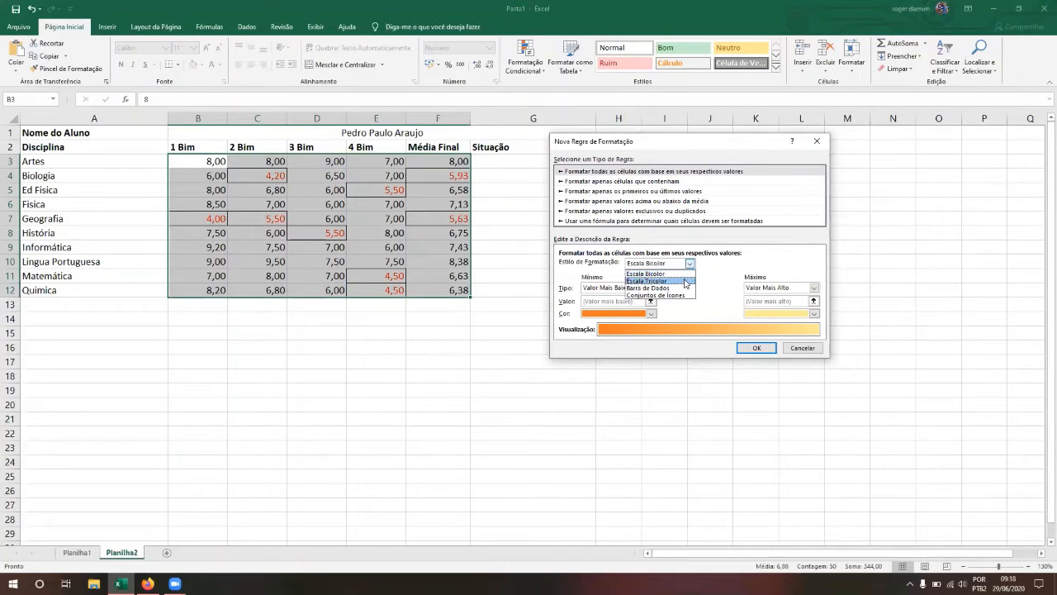
{"action": "left_click", "coordinate": [690, 265]}
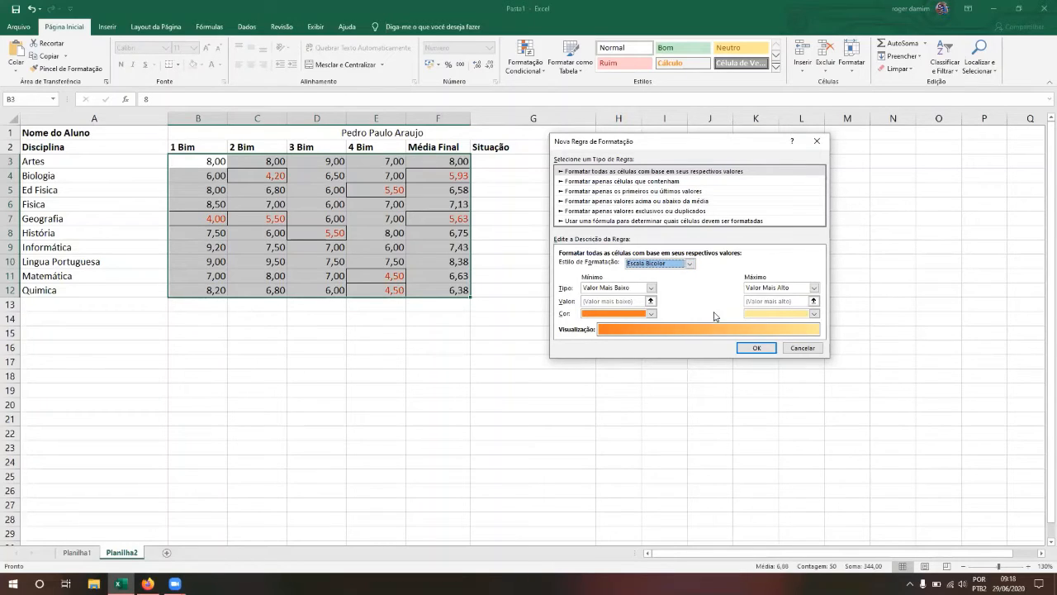
{"action": "left_click", "coordinate": [652, 289]}
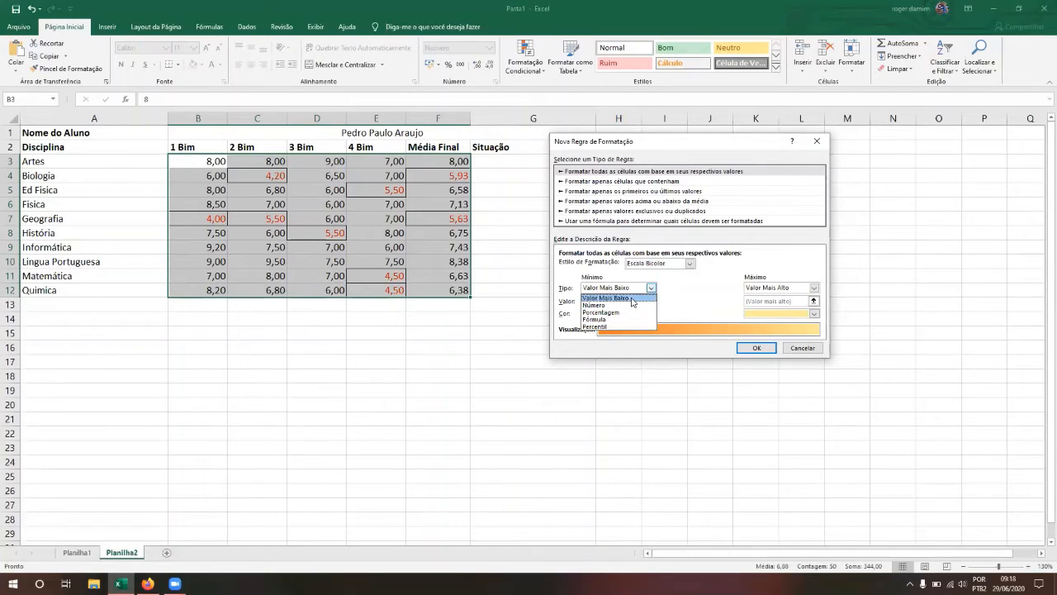
{"action": "left_click", "coordinate": [633, 298]}
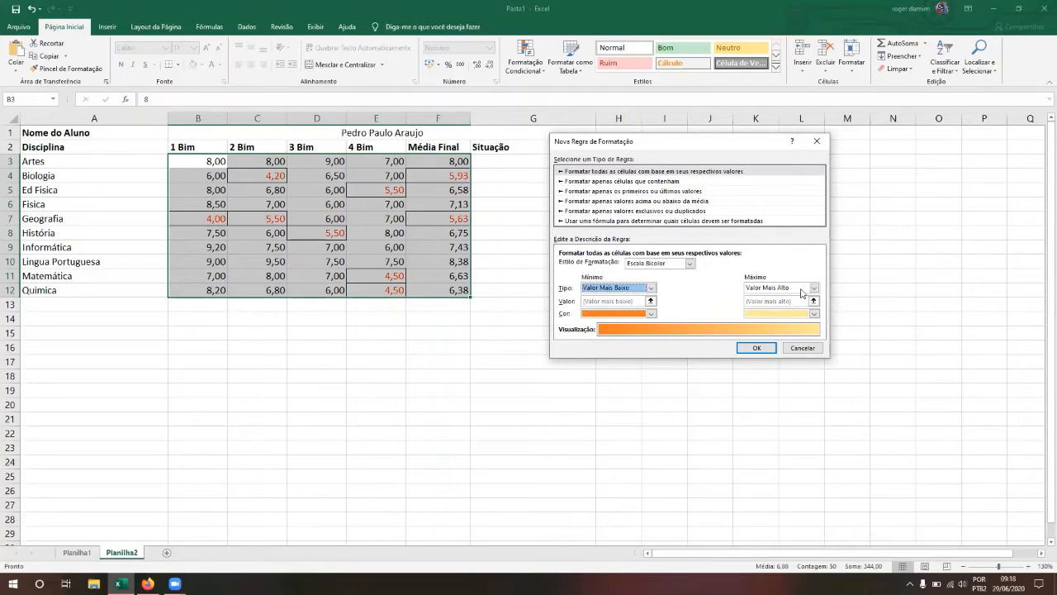
{"action": "left_click", "coordinate": [754, 348]}
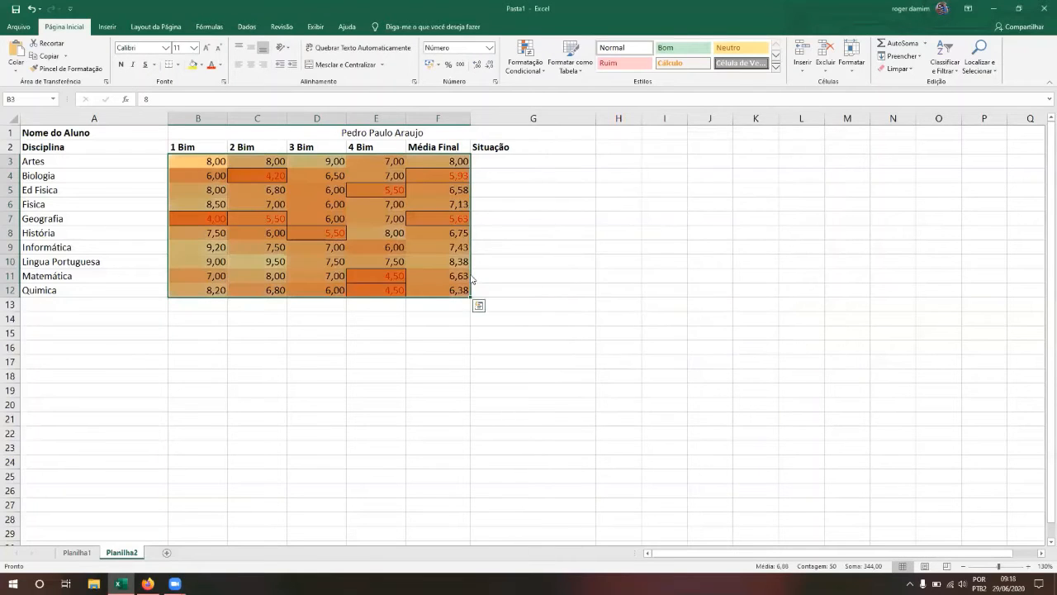
{"action": "left_click", "coordinate": [618, 245]}
{"action": "left_click", "coordinate": [376, 206]}
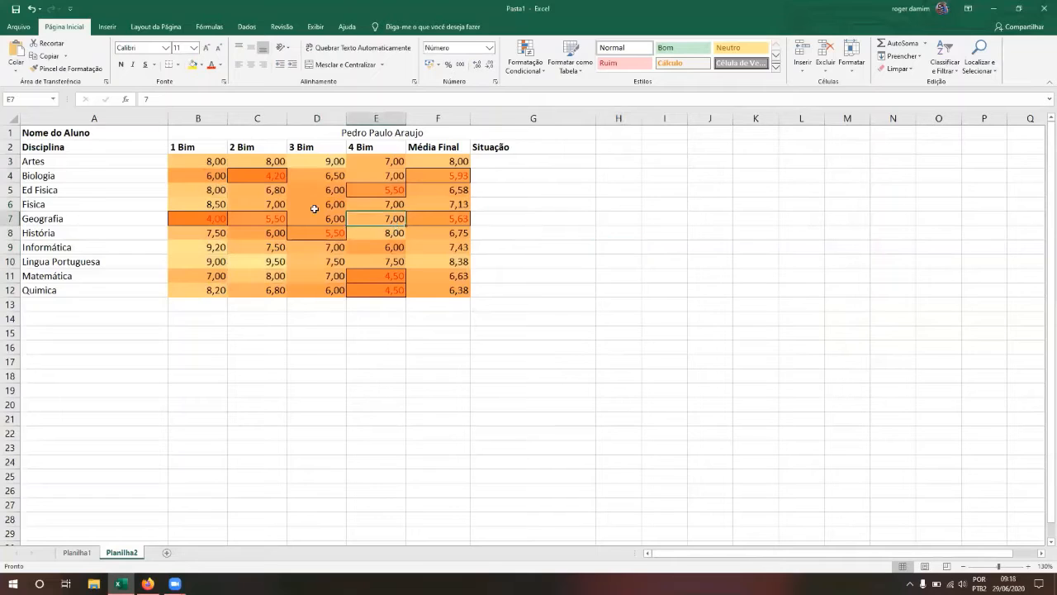
{"action": "left_click", "coordinate": [314, 210]}
{"action": "left_click", "coordinate": [264, 202]}
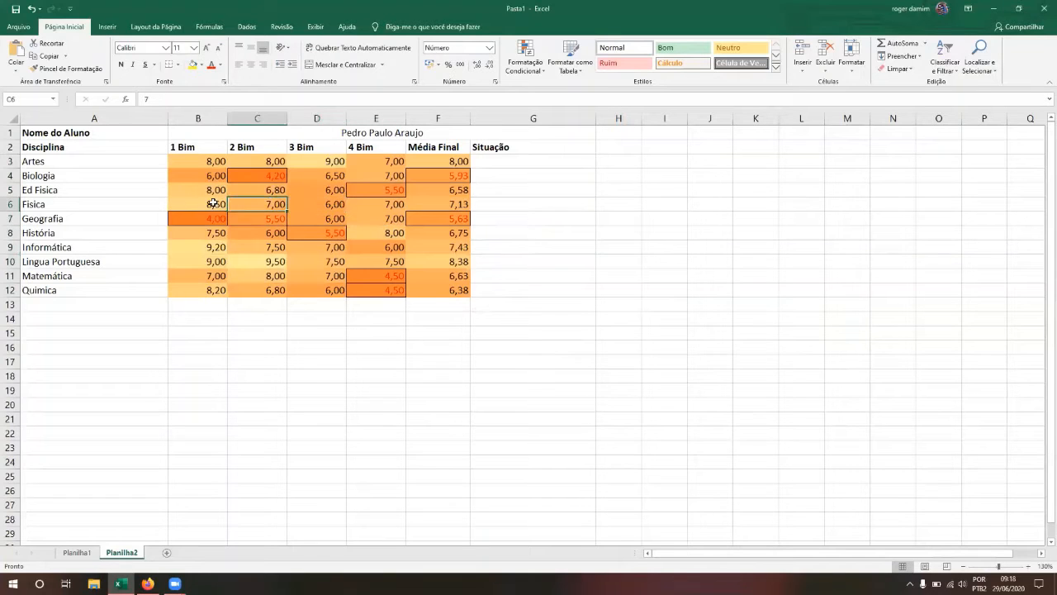
{"action": "left_click", "coordinate": [211, 175]}
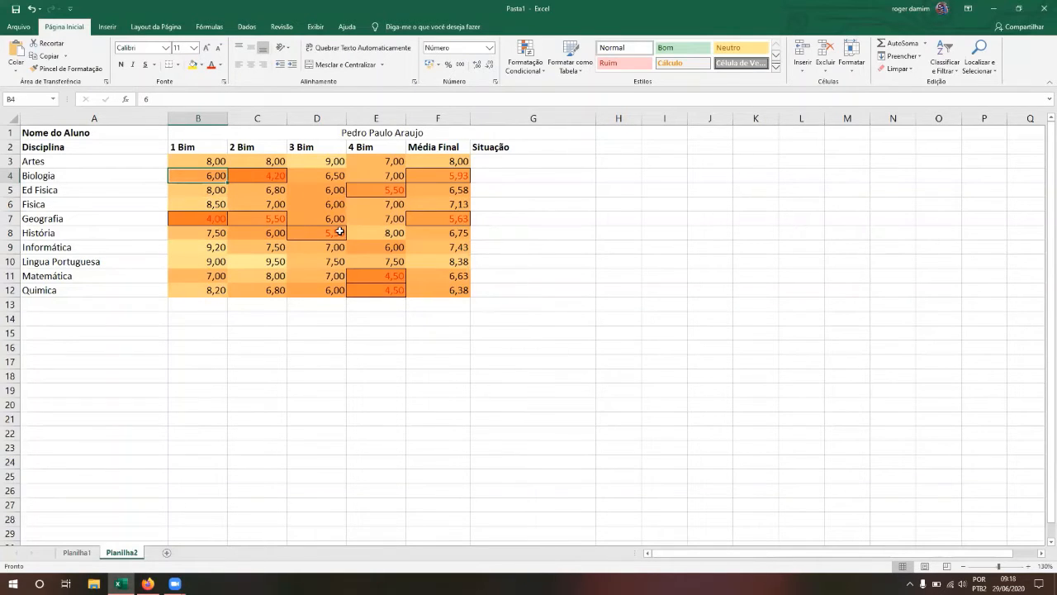
{"action": "key", "text": "Left"}
{"action": "key", "text": "Down"}
{"action": "key", "text": "Down"}
{"action": "key", "text": "Down"}
{"action": "key", "text": "Down"}
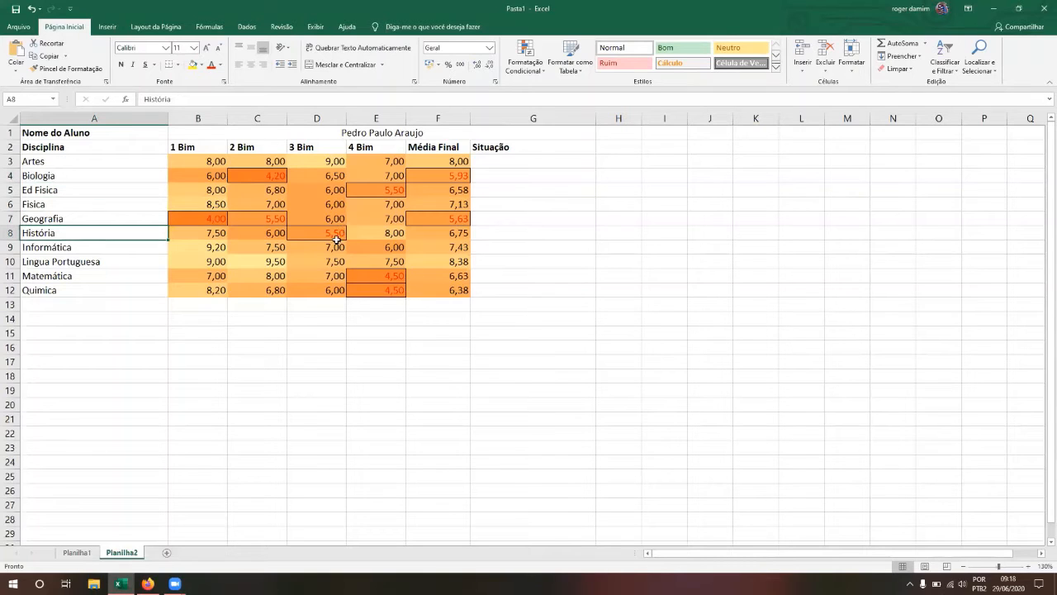
{"action": "left_click", "coordinate": [268, 176]}
{"action": "key", "text": "Down"}
{"action": "key", "text": "Down"}
{"action": "key", "text": "Left"}
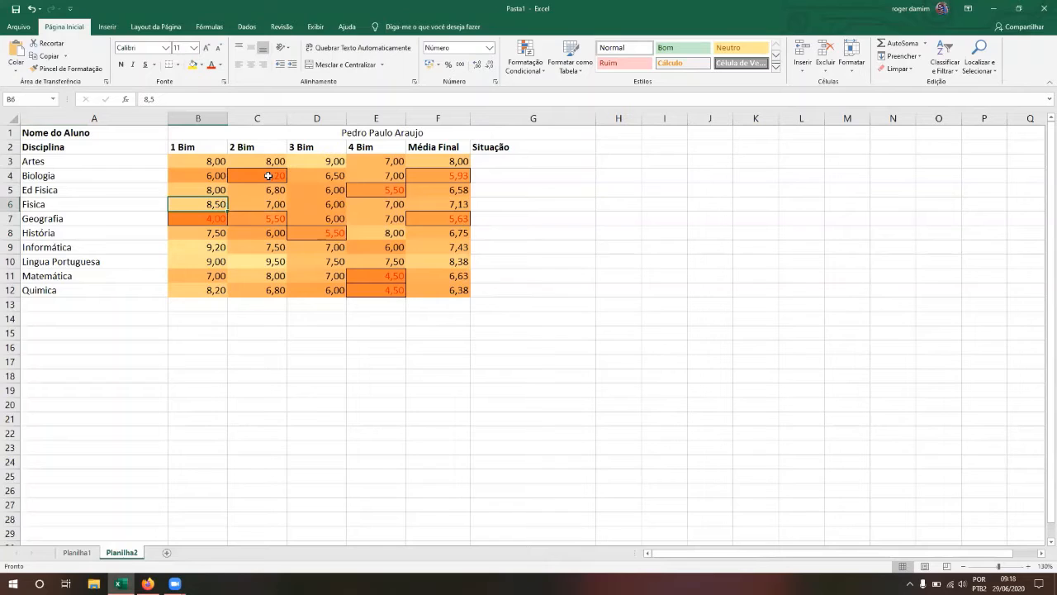
{"action": "key", "text": "Down"}
{"action": "key", "text": "Down"}
{"action": "key", "text": "Down"}
{"action": "key", "text": "Down"}
{"action": "key", "text": "Right"}
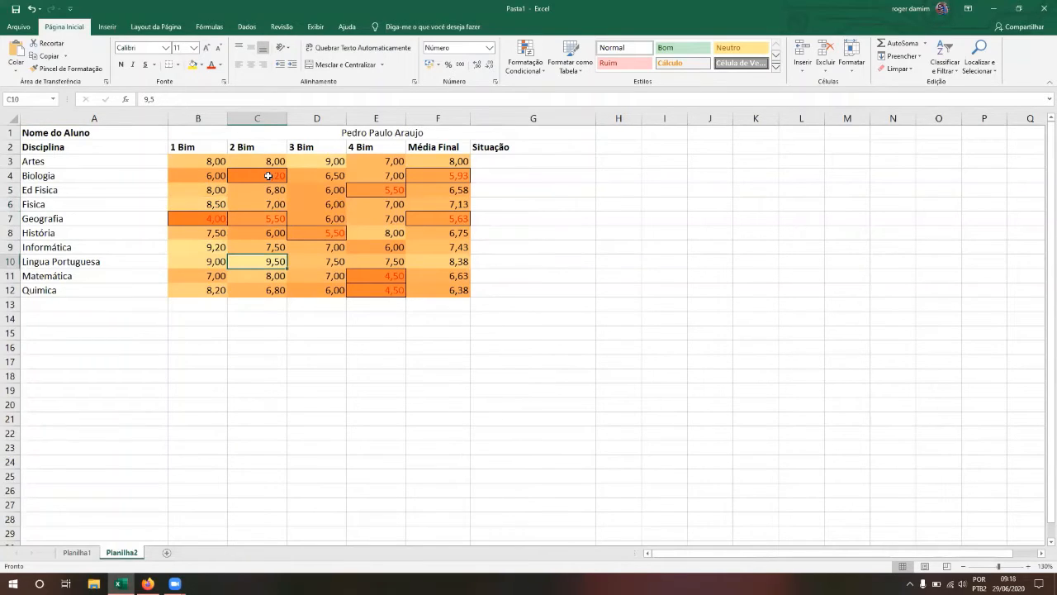
{"action": "left_click", "coordinate": [204, 163]}
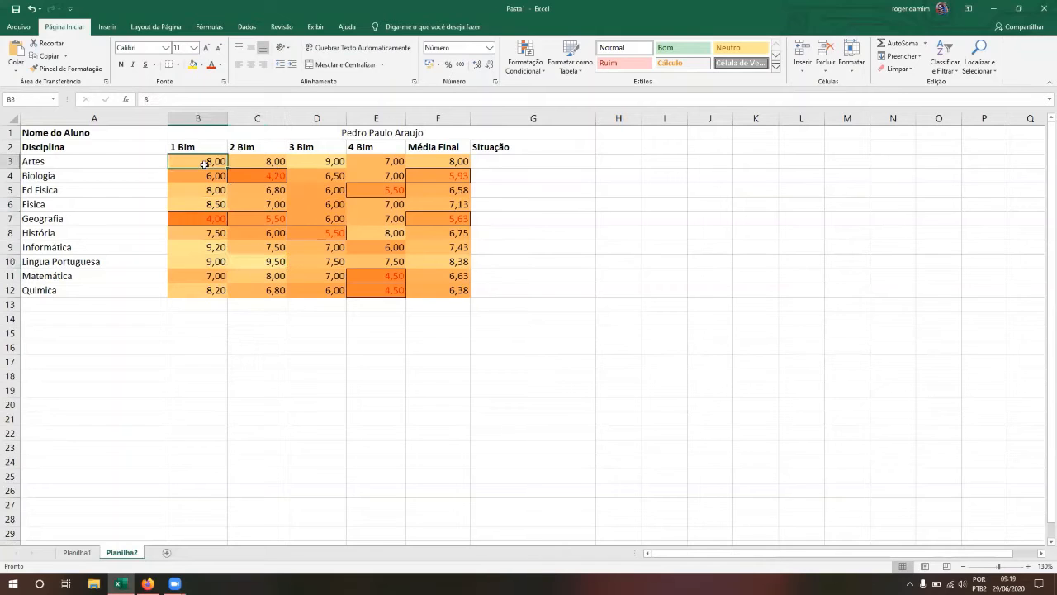
{"action": "key", "text": "shift+Down"}
{"action": "key", "text": "shift+Down"}
{"action": "key", "text": "shift+Down"}
{"action": "key", "text": "shift+Down"}
{"action": "key", "text": "shift+Down"}
{"action": "key", "text": "shift+Down"}
{"action": "key", "text": "shift+Down"}
{"action": "key", "text": "shift+Down"}
{"action": "key", "text": "shift+Down"}
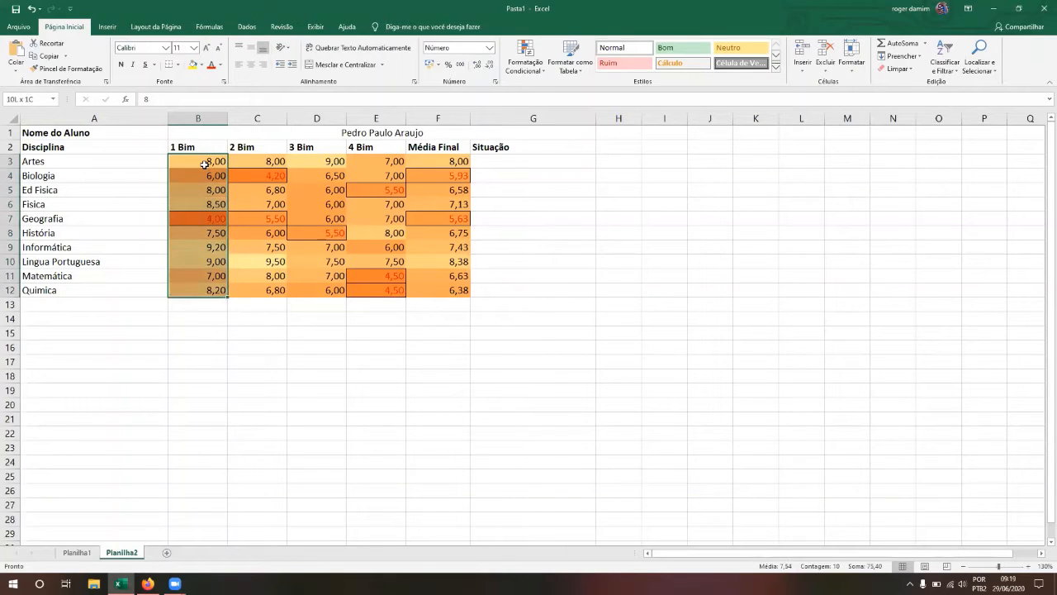
{"action": "key", "text": "shift+Right"}
{"action": "key", "text": "shift+Right"}
{"action": "key", "text": "shift+Right"}
{"action": "key", "text": "shift+Right"}
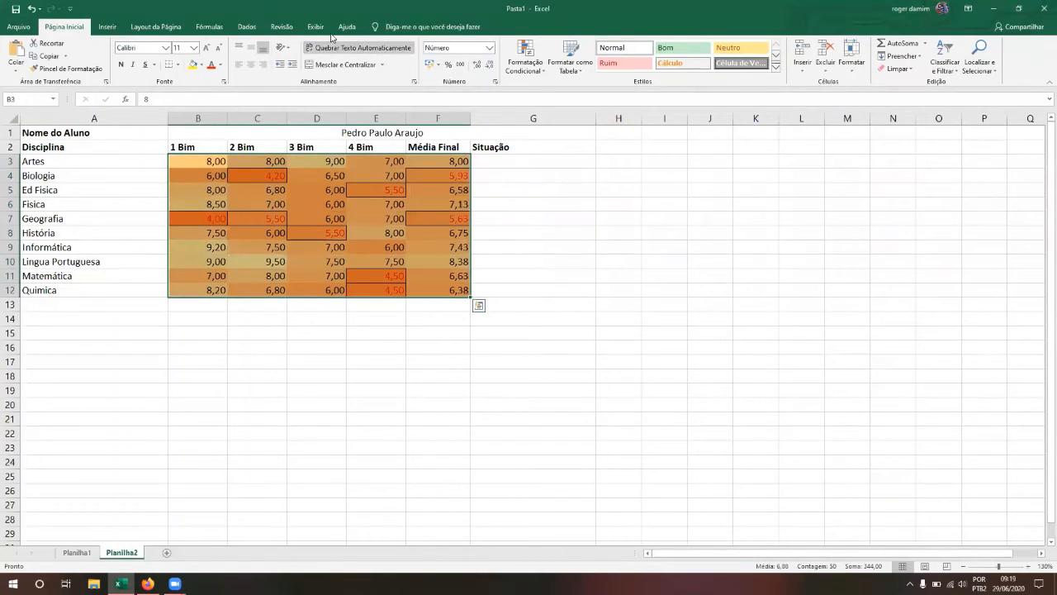
Step: Start a new conditional rule of type 'Format only cells that contain'
{"action": "left_click", "coordinate": [545, 71]}
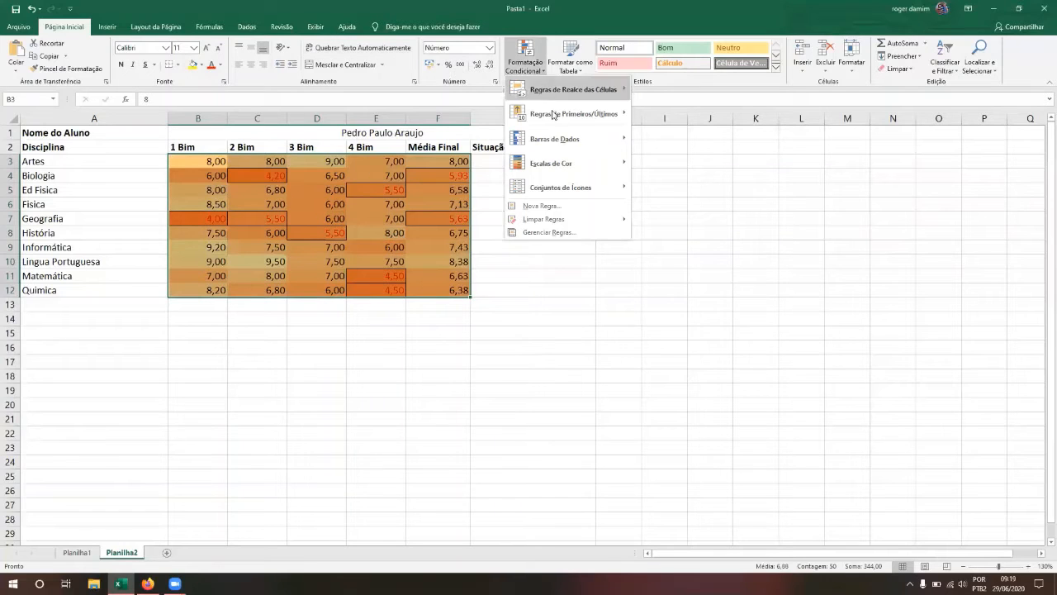
{"action": "mouse_move", "coordinate": [554, 145]}
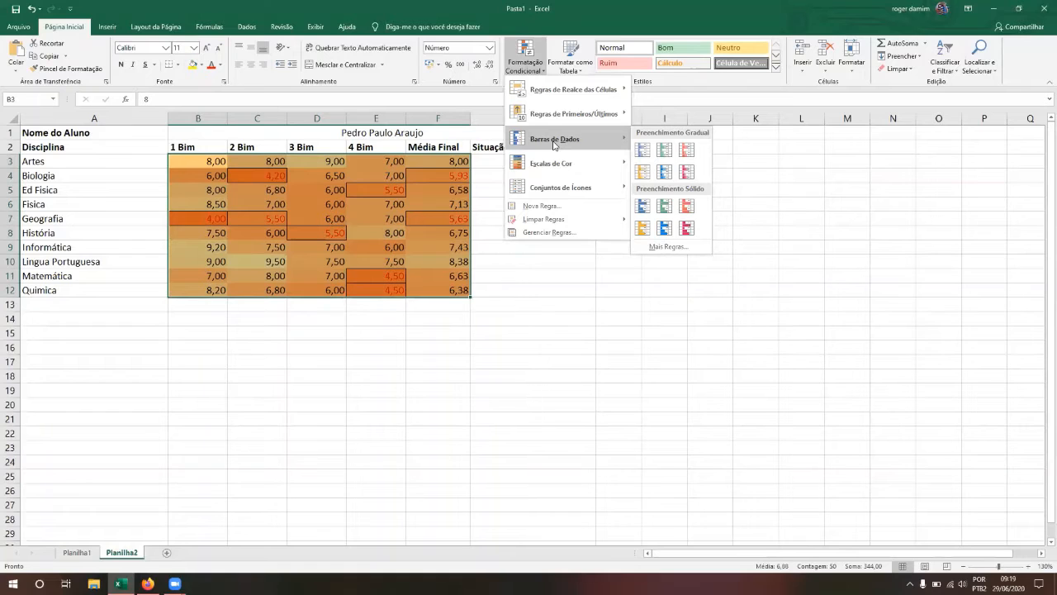
{"action": "left_click", "coordinate": [555, 207]}
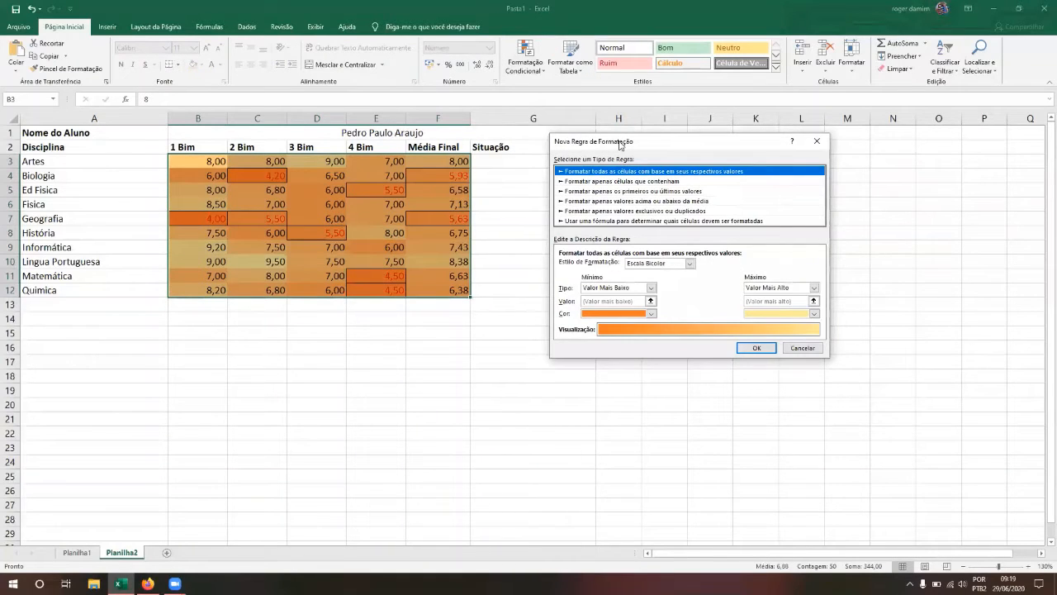
{"action": "left_click_drag", "start_coordinate": [621, 146], "coordinate": [601, 124]}
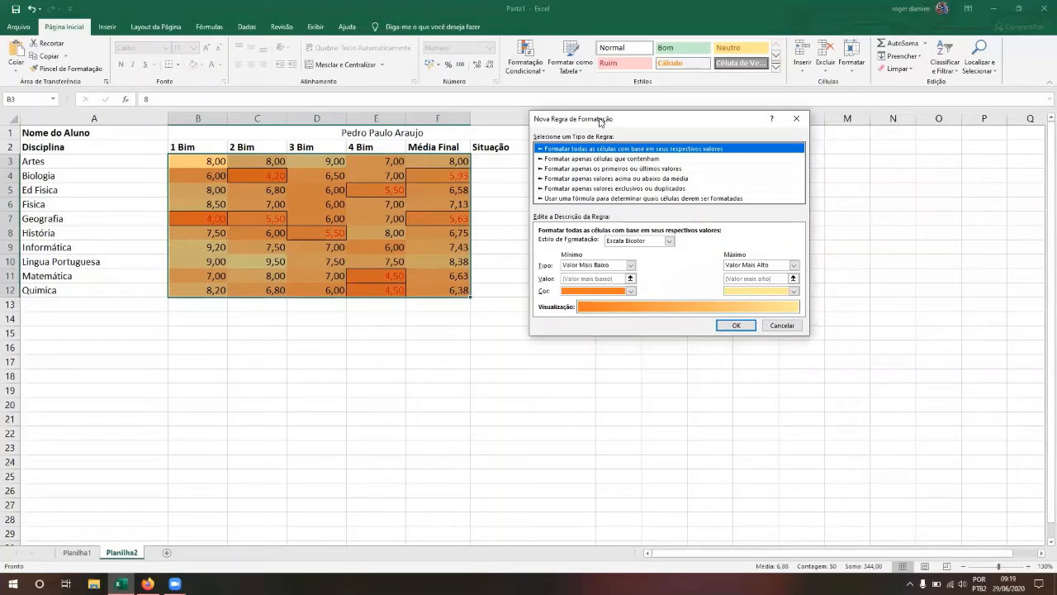
{"action": "key", "text": "Down"}
{"action": "key", "text": "Down"}
{"action": "key", "text": "Up"}
{"action": "key", "text": "Down"}
{"action": "key", "text": "Up"}
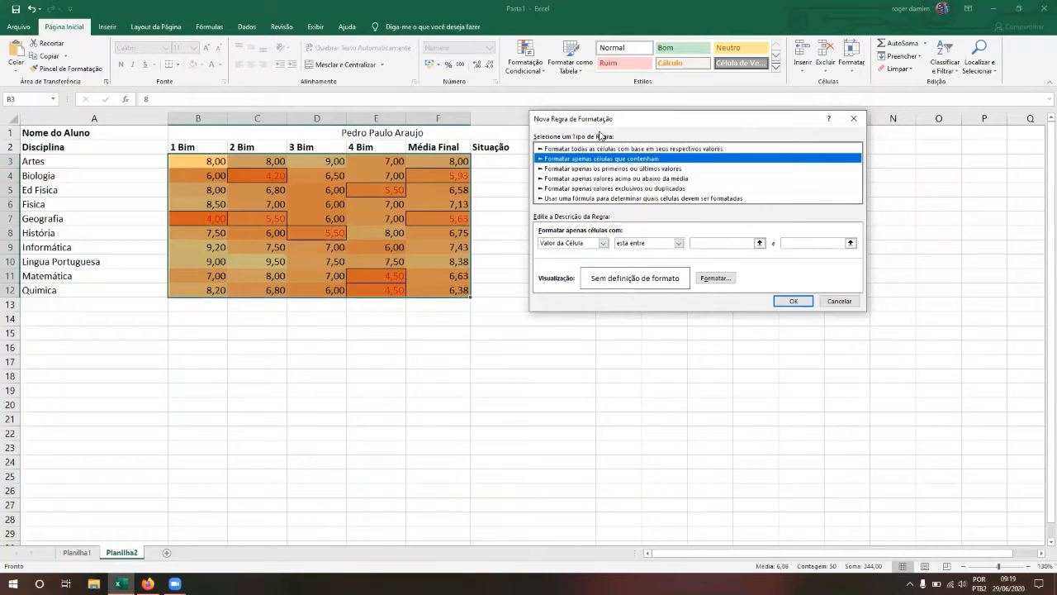
Step: Set the rule condition to Cell Value equal to 6
{"action": "left_click", "coordinate": [575, 246]}
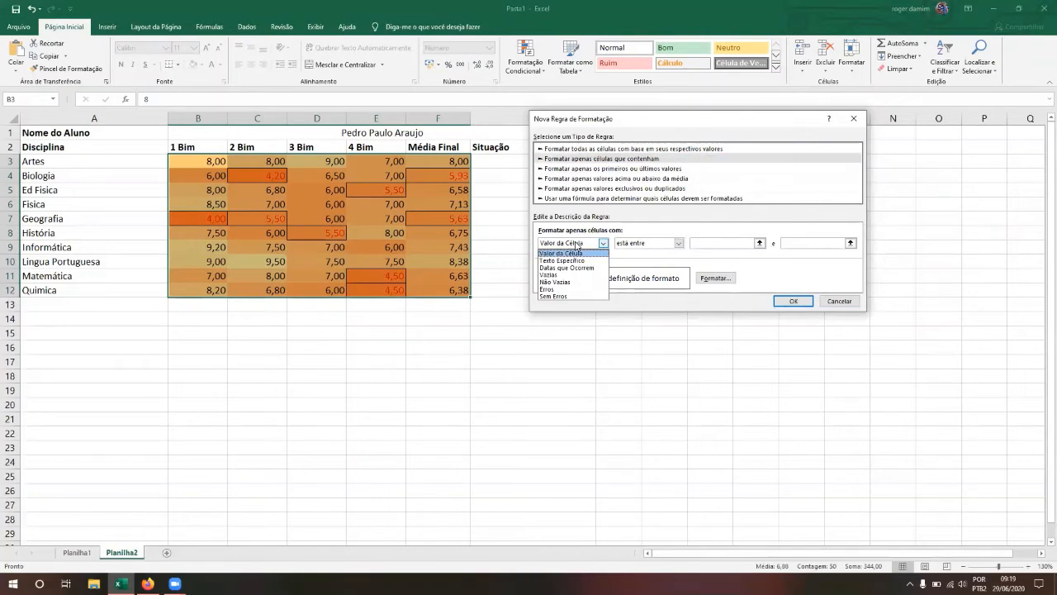
{"action": "left_click", "coordinate": [577, 246]}
{"action": "left_click", "coordinate": [626, 246]}
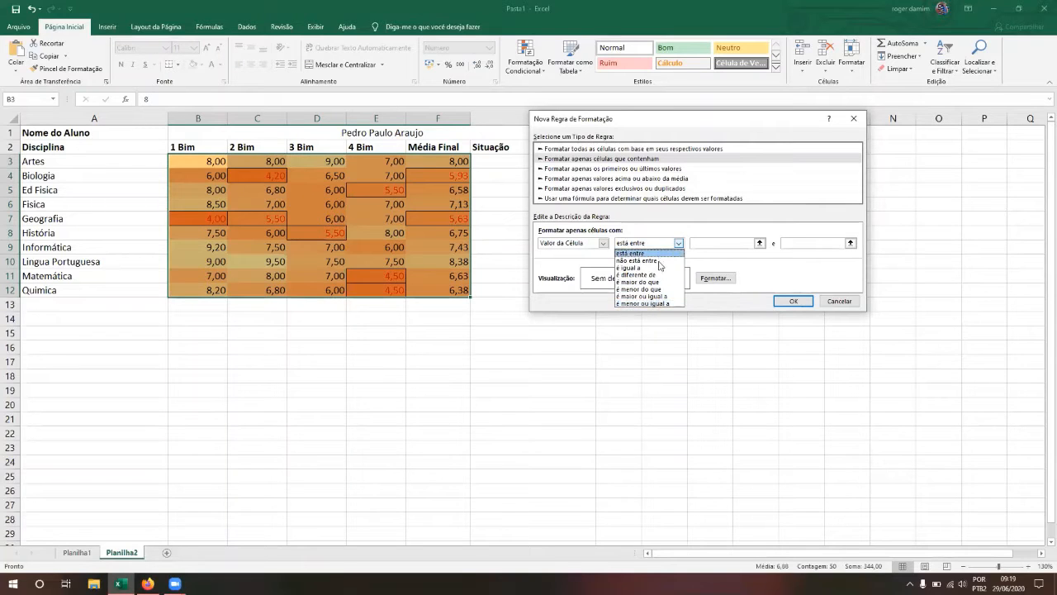
{"action": "left_click", "coordinate": [650, 269]}
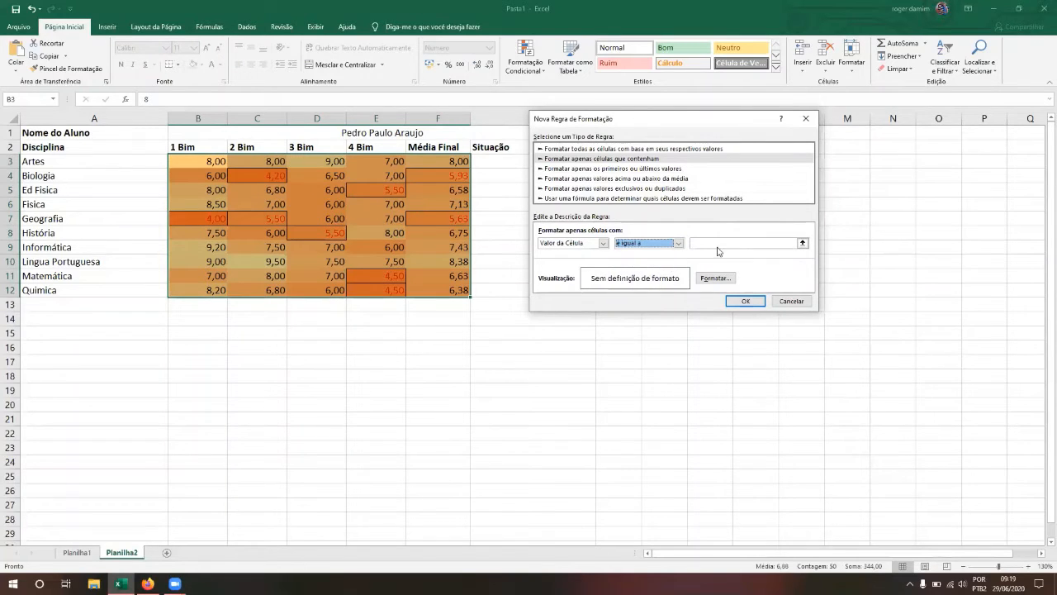
{"action": "left_click", "coordinate": [709, 243]}
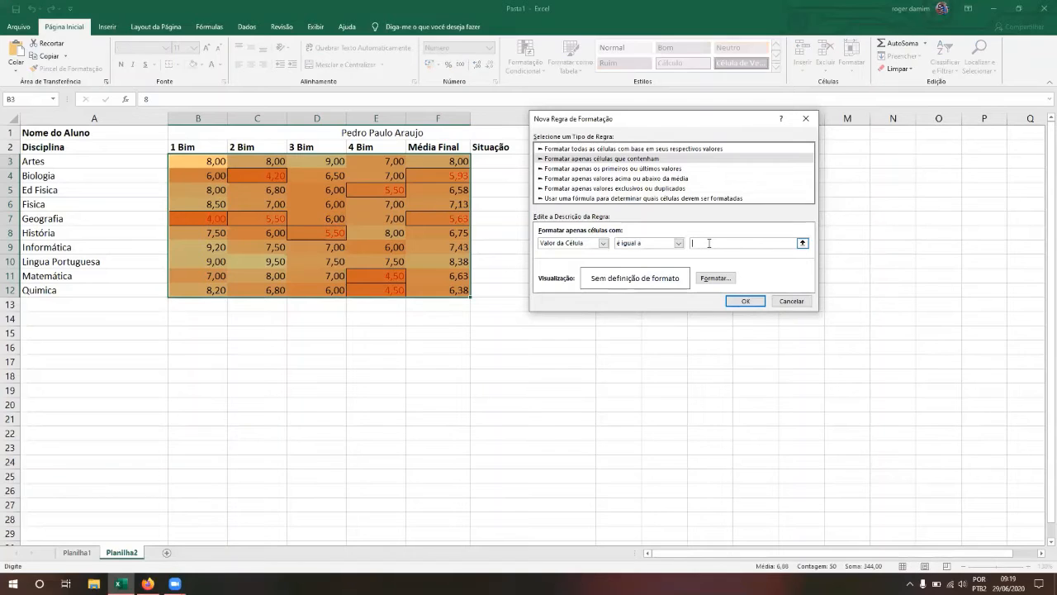
{"action": "type", "text": "9"}
{"action": "left_click", "coordinate": [714, 280]}
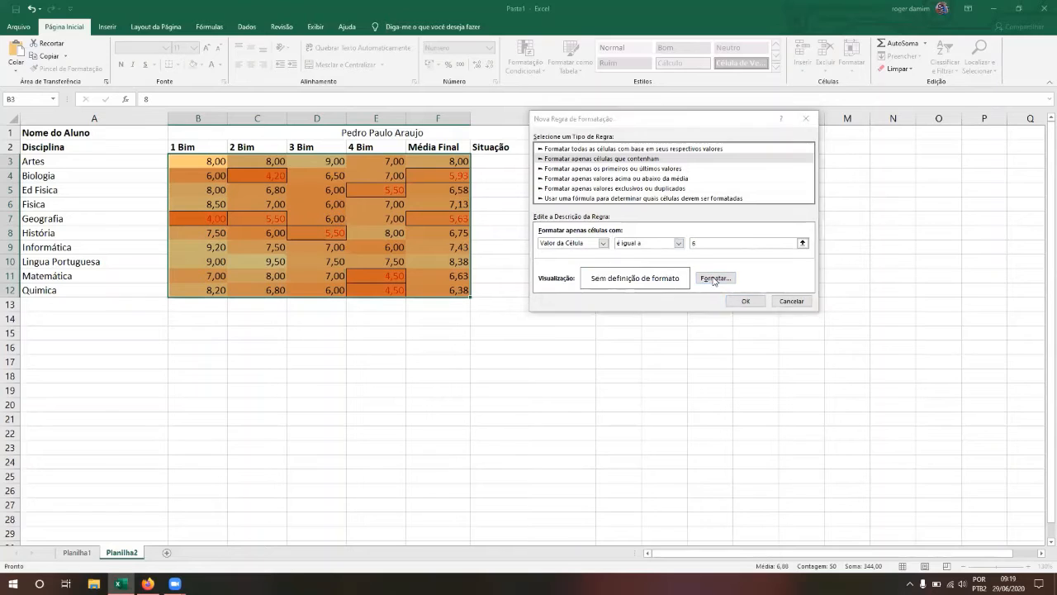
Step: Choose Bold as the font style for cells matching the equals-6 rule
{"action": "left_click", "coordinate": [592, 113]}
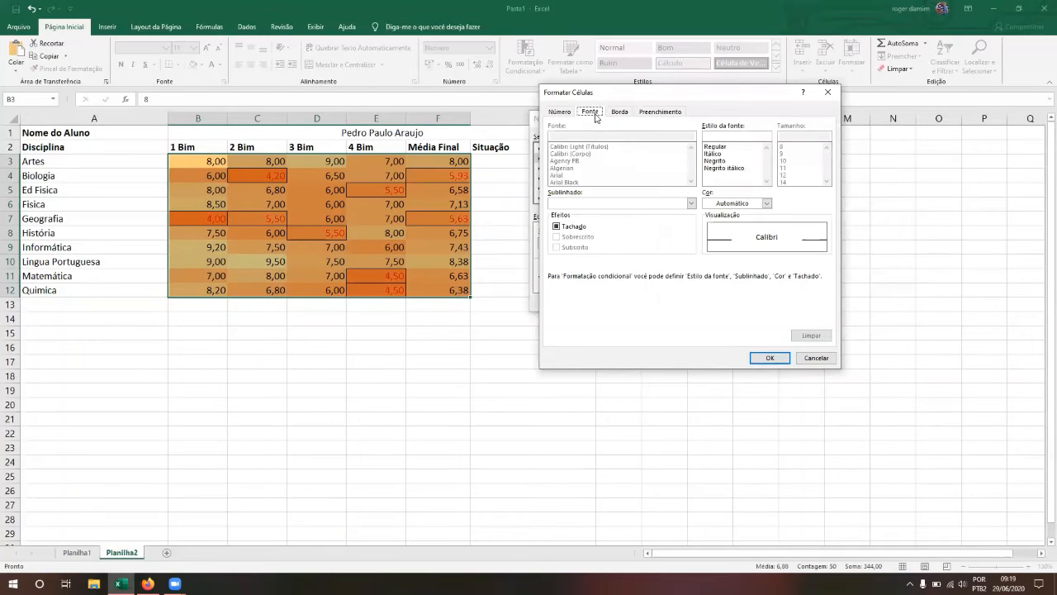
{"action": "left_click", "coordinate": [720, 162]}
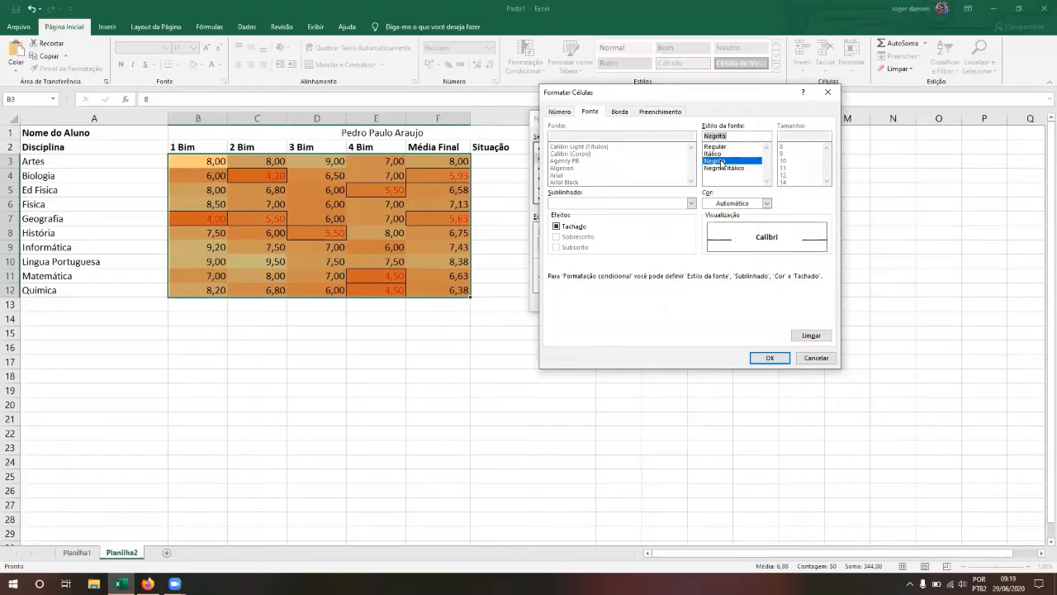
{"action": "left_click", "coordinate": [726, 155]}
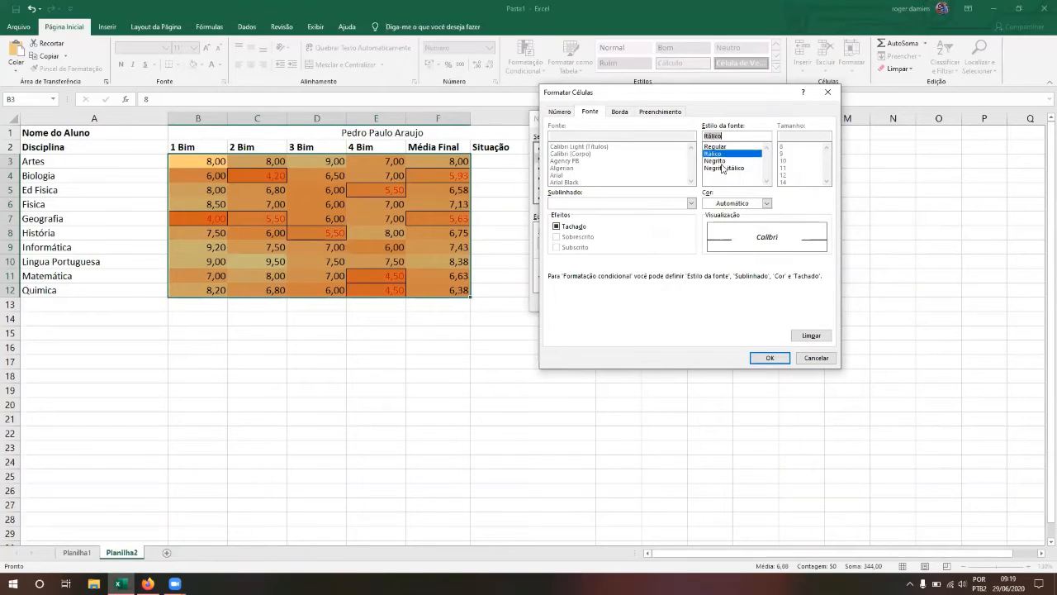
{"action": "left_click", "coordinate": [724, 168]}
{"action": "left_click", "coordinate": [721, 162]}
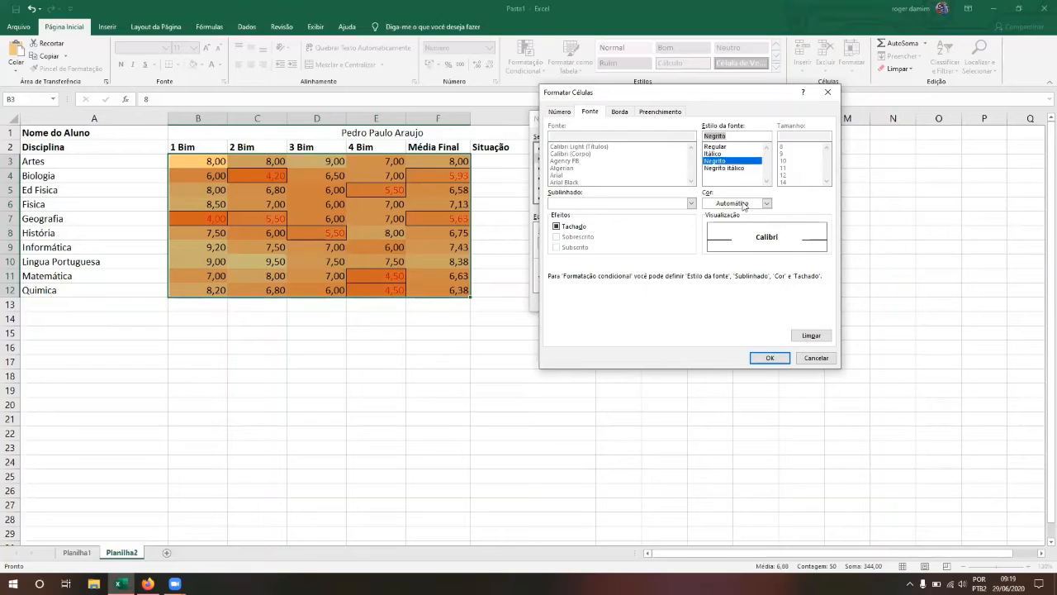
{"action": "left_click", "coordinate": [768, 358]}
Step: Apply the bold rule and change Física's 3 Bim grade in D6 to 6,2
{"action": "left_click", "coordinate": [743, 302]}
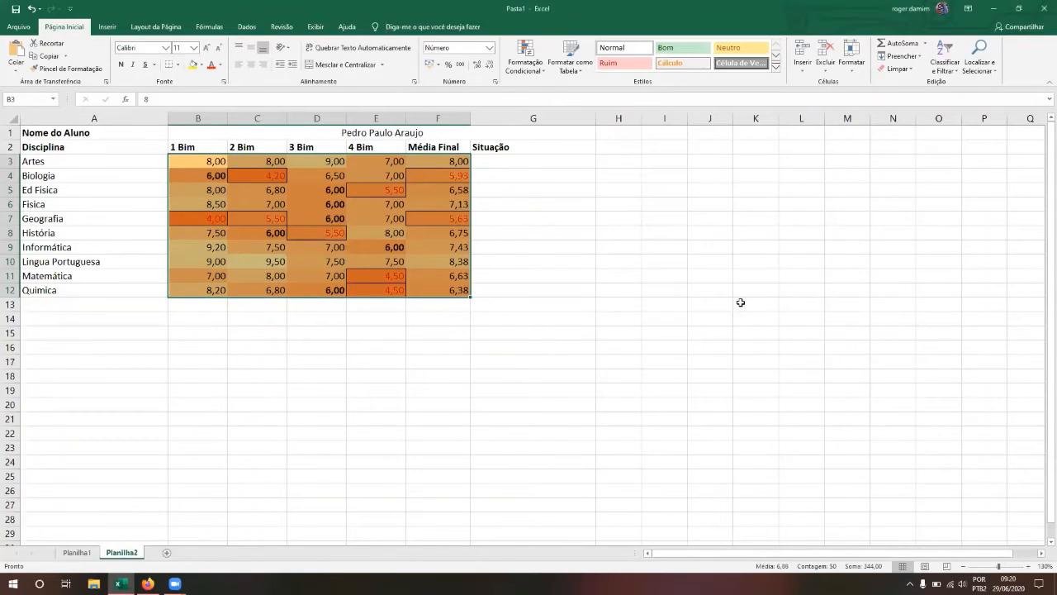
{"action": "left_click", "coordinate": [209, 176]}
{"action": "left_click", "coordinate": [260, 233]}
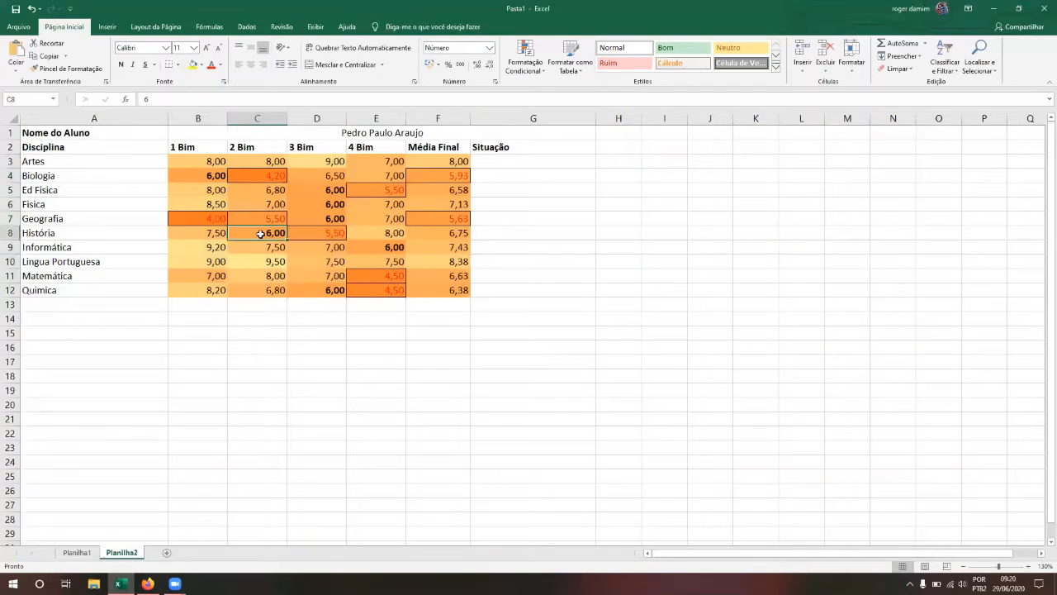
{"action": "left_click", "coordinate": [369, 248]}
{"action": "left_click", "coordinate": [336, 217]}
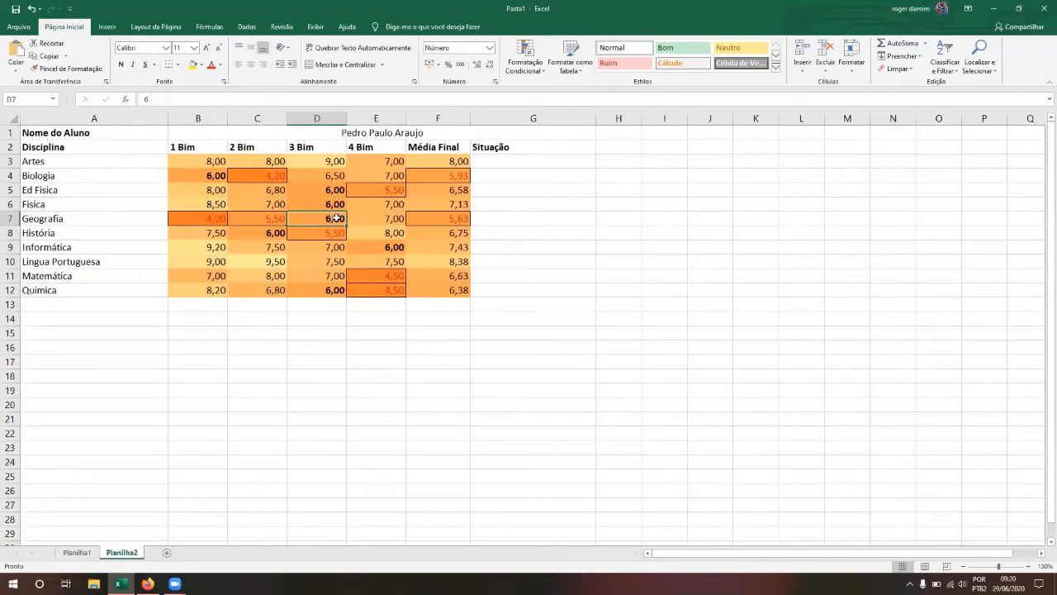
{"action": "key", "text": "Up"}
{"action": "key", "text": "Up"}
{"action": "key", "text": "Down"}
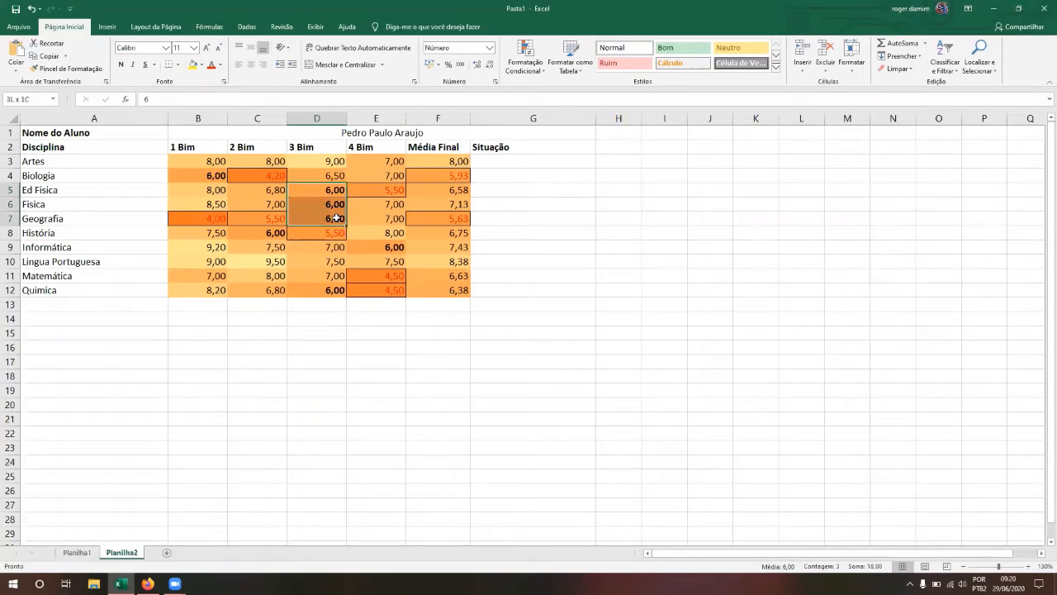
{"action": "key", "text": "Right"}
{"action": "key", "text": "Left"}
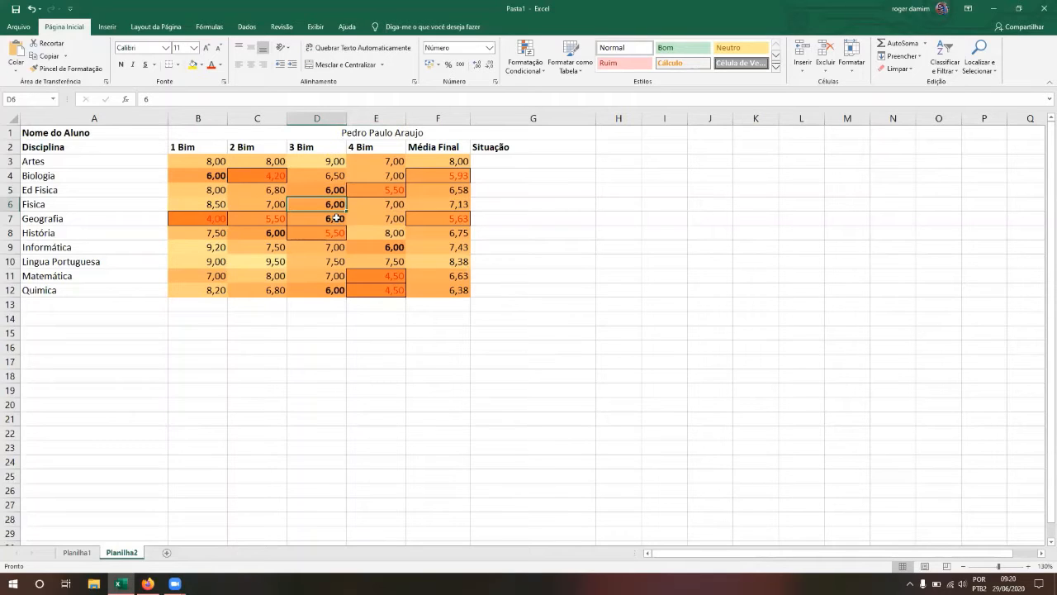
{"action": "type", "text": "6,2"}
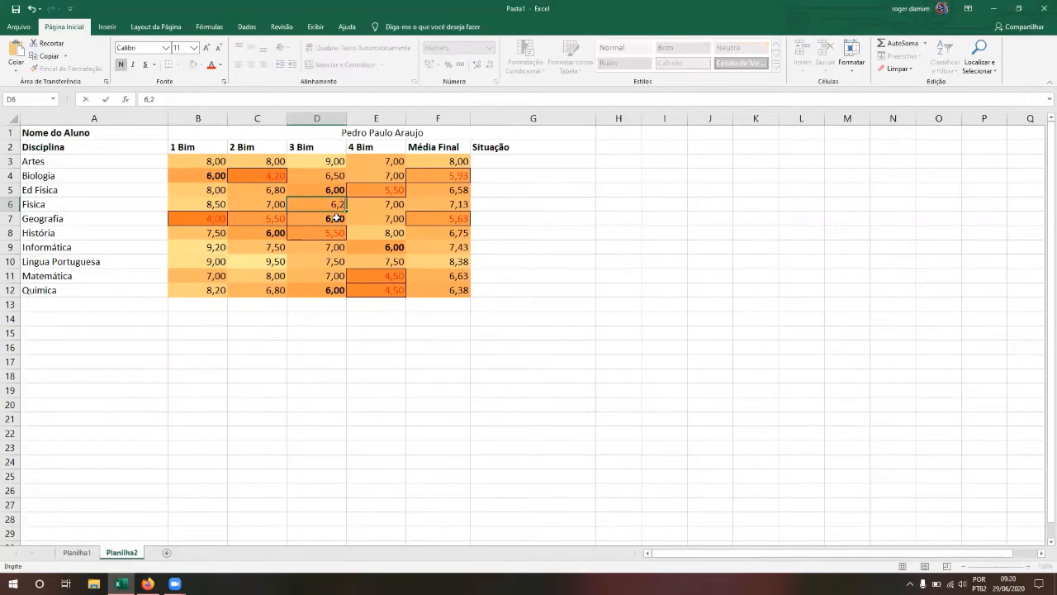
{"action": "key", "text": "Return"}
Step: Change Física's 2 Bim grade in C6 to 6, which now appears bold
{"action": "key", "text": "Left"}
{"action": "key", "text": "Down"}
{"action": "key", "text": "Right"}
{"action": "key", "text": "Up"}
{"action": "key", "text": "Right"}
{"action": "key", "text": "Up"}
{"action": "key", "text": "Left"}
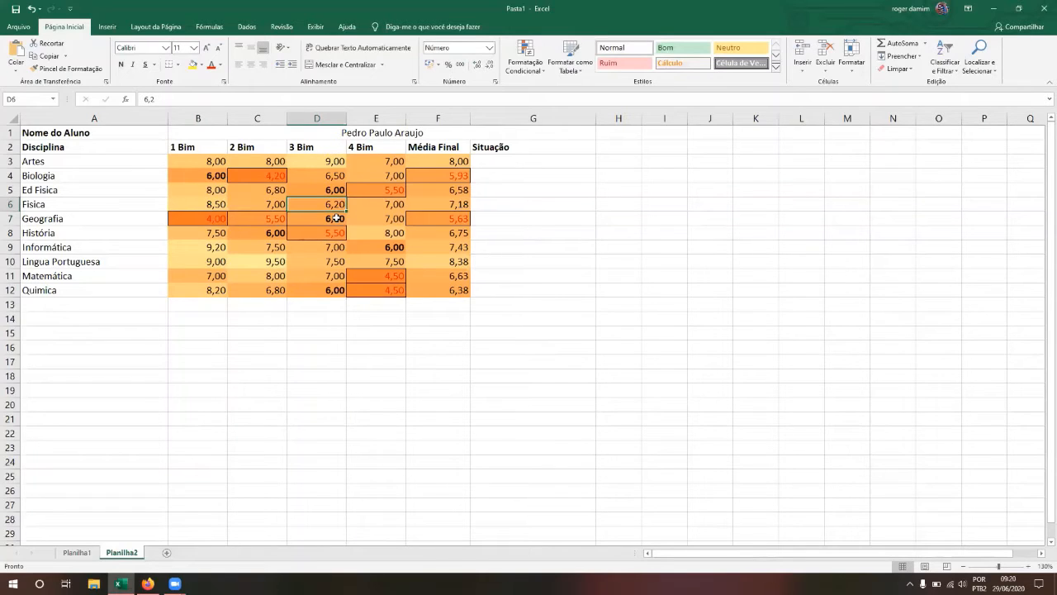
{"action": "key", "text": "Left"}
{"action": "key", "text": "Down"}
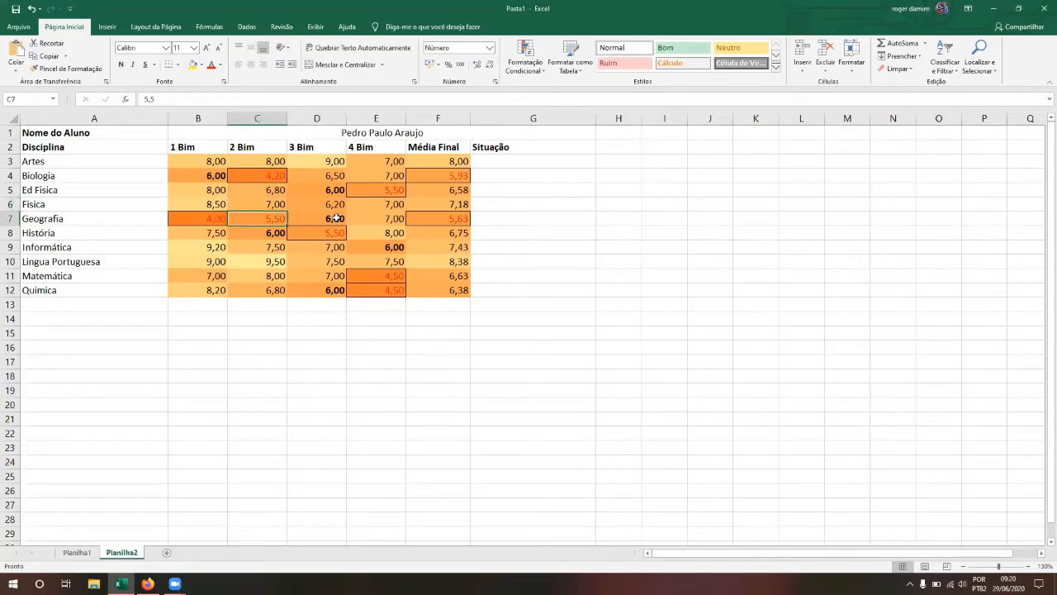
{"action": "key", "text": "Up"}
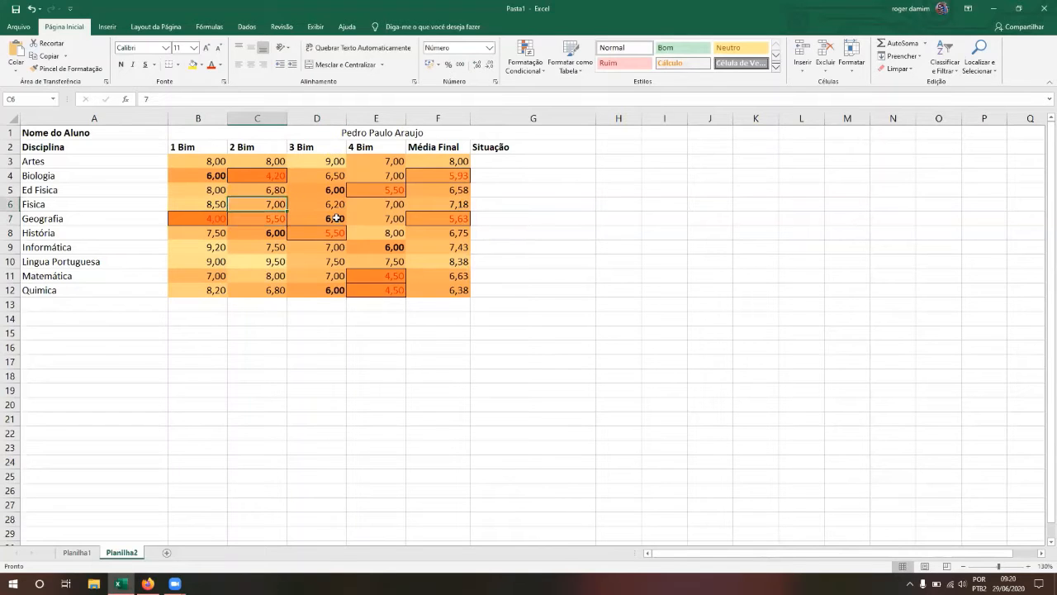
{"action": "type", "text": "6"}
{"action": "key", "text": "Return"}
{"action": "key", "text": "Up"}
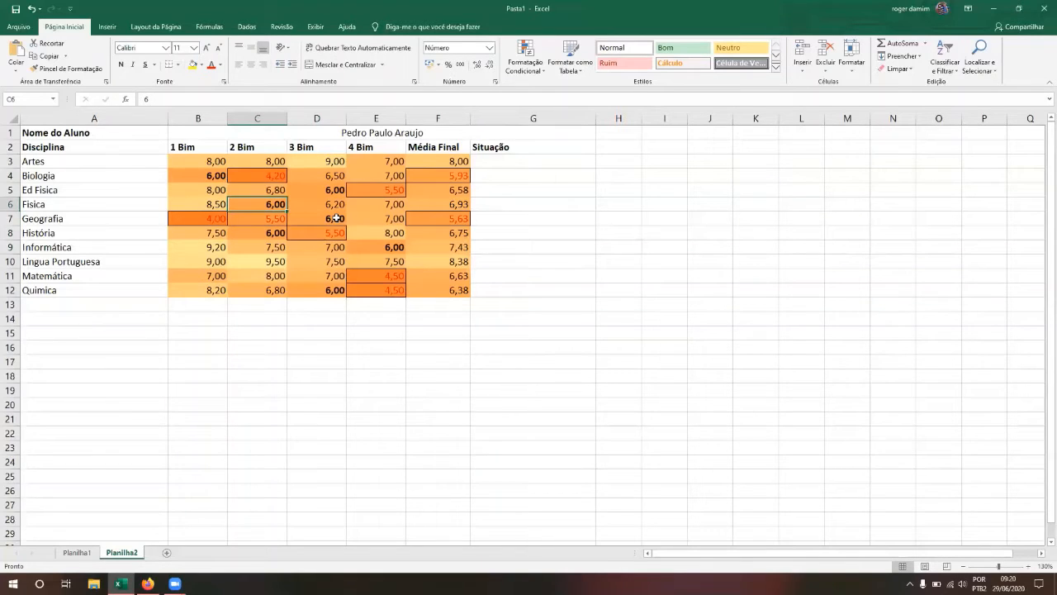
Step: Select the whole grade range B3:F12
{"action": "key", "text": "Up"}
{"action": "key", "text": "Up"}
{"action": "key", "text": "Up"}
{"action": "key", "text": "Left"}
{"action": "key", "text": "shift+Down"}
{"action": "key", "text": "shift+Down"}
{"action": "key", "text": "shift+Down"}
{"action": "key", "text": "shift+Down"}
{"action": "key", "text": "shift+Down"}
{"action": "key", "text": "shift+Down"}
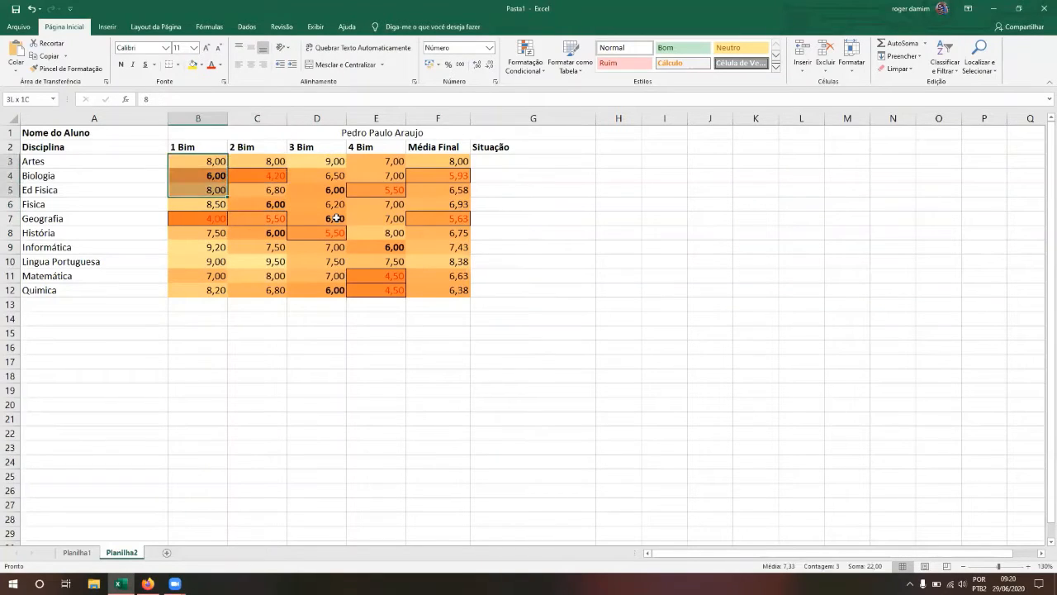
{"action": "key", "text": "shift+Down"}
{"action": "key", "text": "shift+Down"}
{"action": "key", "text": "shift+Down"}
{"action": "key", "text": "shift+Right"}
{"action": "key", "text": "shift+Right"}
{"action": "key", "text": "shift+Right"}
{"action": "key", "text": "shift+Right"}
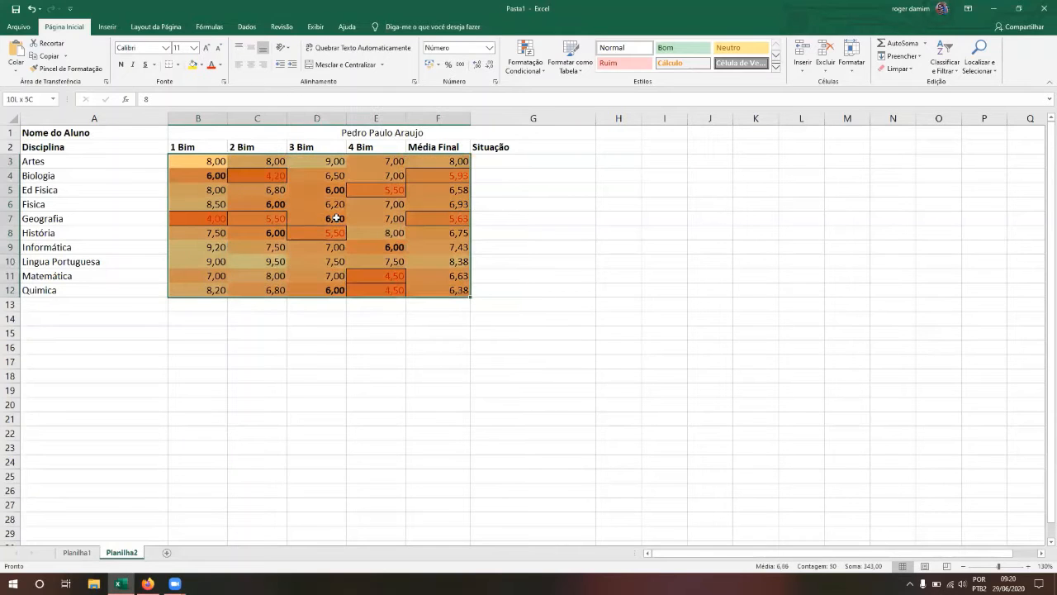
Step: Select the Média Final averages F3:F12 and show the Clear Rules options
{"action": "left_click", "coordinate": [544, 73]}
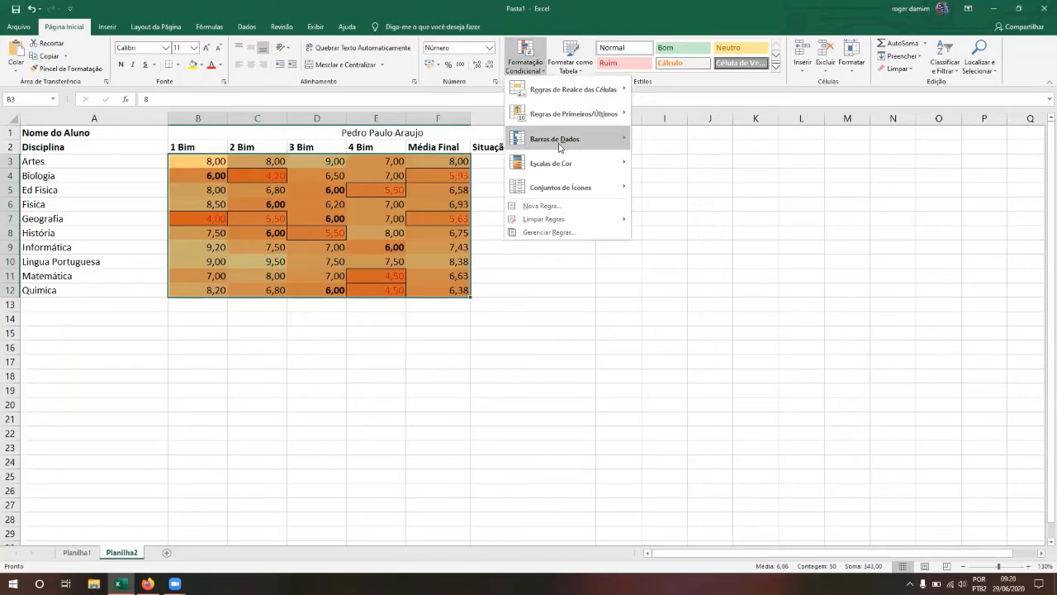
{"action": "mouse_move", "coordinate": [562, 146]}
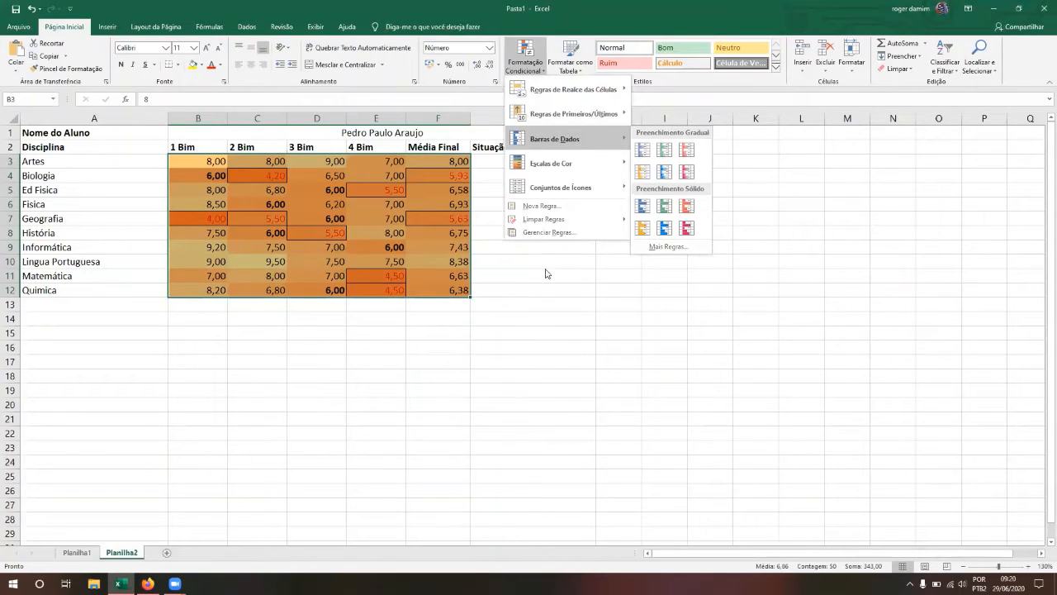
{"action": "left_click", "coordinate": [544, 314]}
{"action": "left_click_drag", "start_coordinate": [442, 162], "coordinate": [439, 293]}
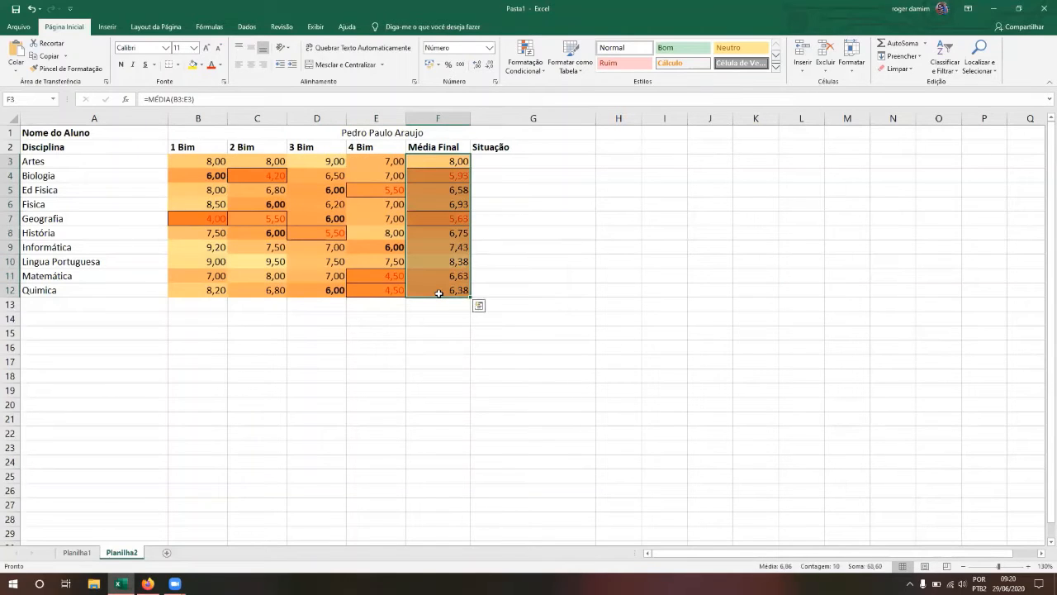
{"action": "left_click", "coordinate": [544, 73]}
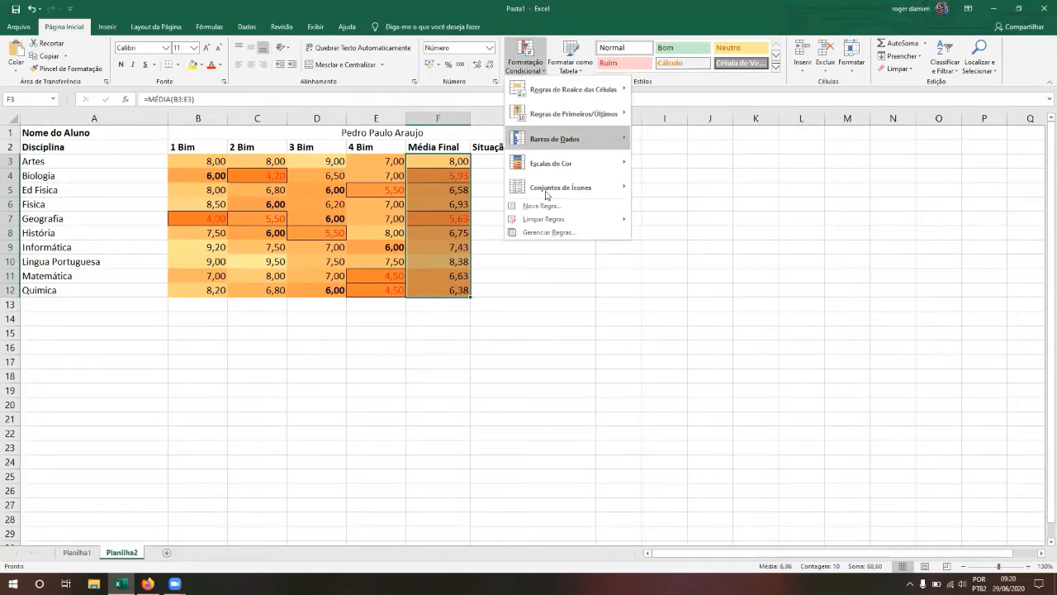
{"action": "mouse_move", "coordinate": [545, 222]}
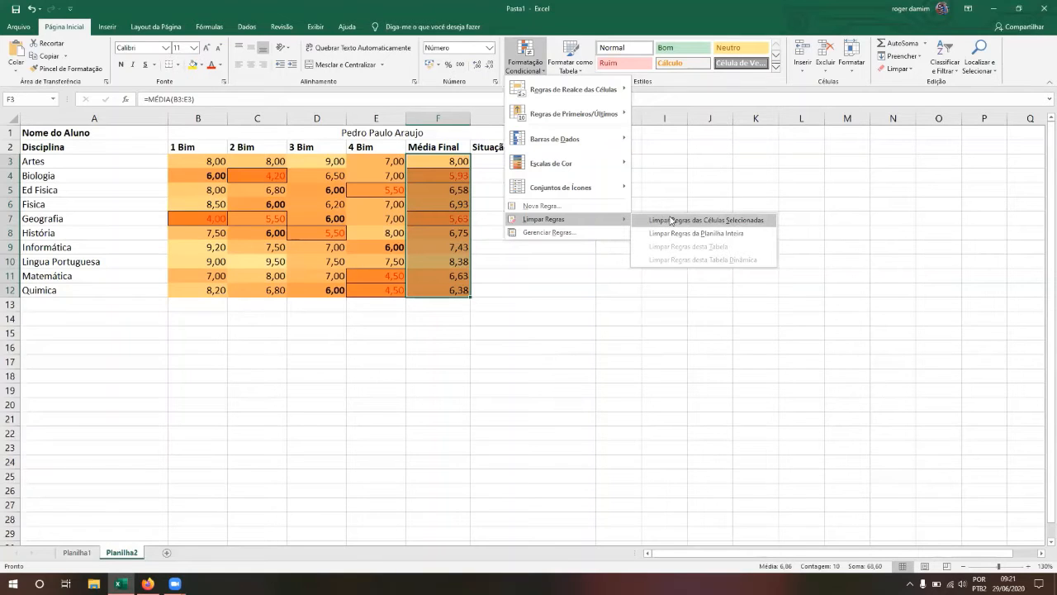
Step: Clear the conditional rules from the averages, then reselect F3:F12
{"action": "left_click", "coordinate": [718, 226]}
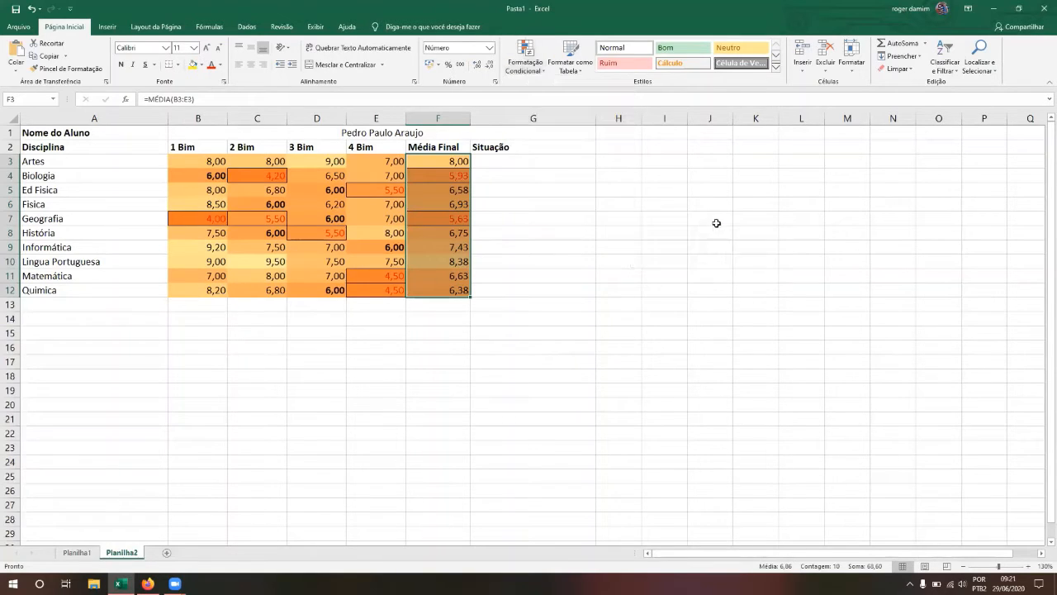
{"action": "left_click", "coordinate": [438, 246]}
{"action": "key", "text": "Up"}
{"action": "key", "text": "Up"}
{"action": "key", "text": "Up"}
{"action": "key", "text": "Up"}
{"action": "key", "text": "Up"}
{"action": "key", "text": "Up"}
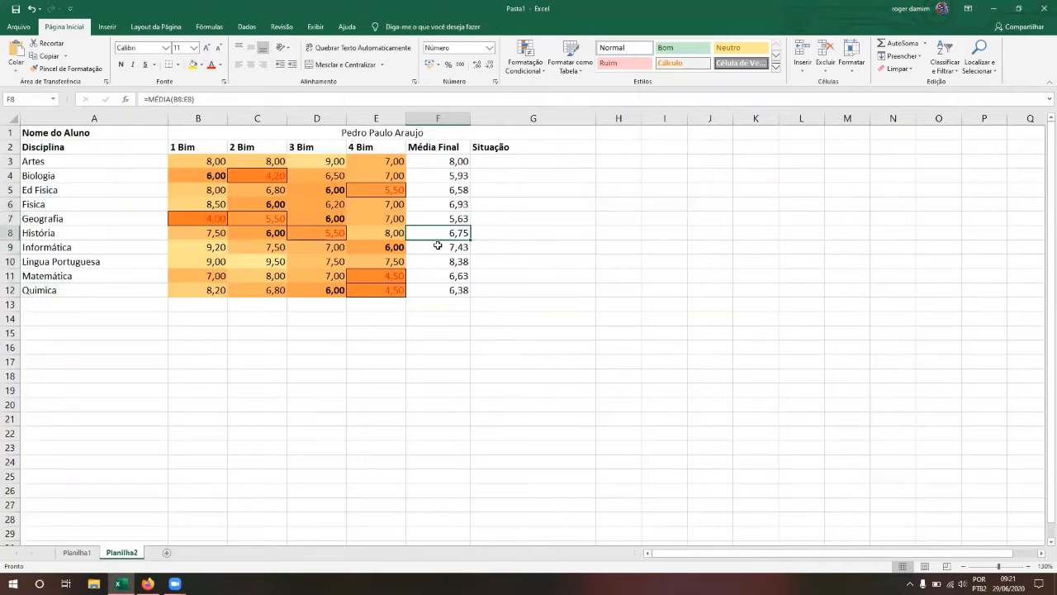
{"action": "key", "text": "Down"}
{"action": "key", "text": "Down"}
{"action": "key", "text": "Down"}
{"action": "key", "text": "Down"}
{"action": "key", "text": "Down"}
{"action": "key", "text": "Down"}
{"action": "key", "text": "Down"}
{"action": "key", "text": "Down"}
{"action": "key", "text": "Down"}
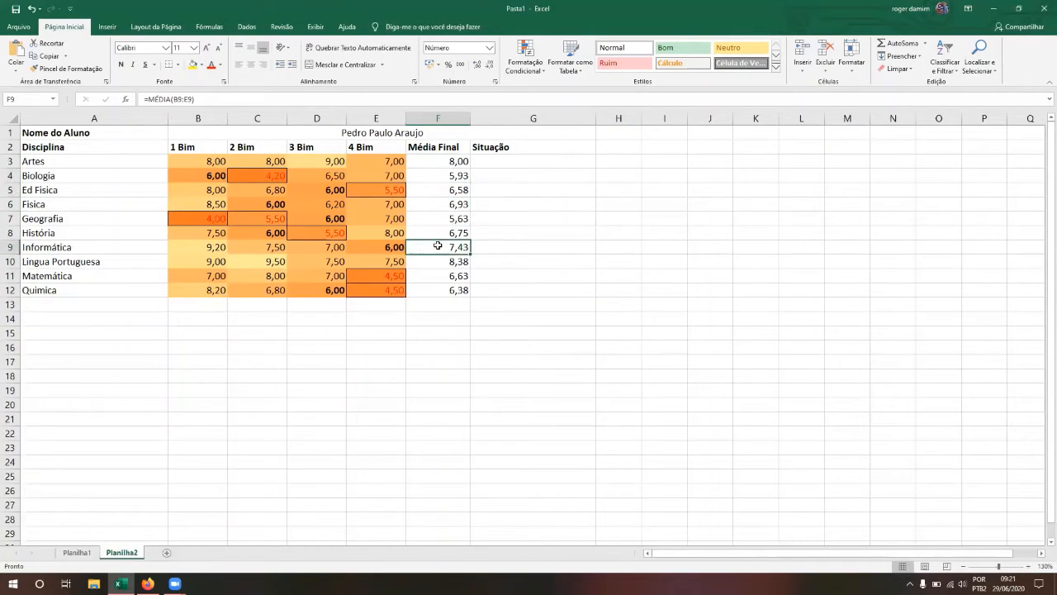
{"action": "key", "text": "shift+Up"}
{"action": "key", "text": "shift+Up"}
{"action": "key", "text": "shift+Up"}
{"action": "key", "text": "shift+Up"}
{"action": "key", "text": "shift+Up"}
{"action": "key", "text": "shift+Up"}
{"action": "key", "text": "shift+Up"}
{"action": "key", "text": "shift+Up"}
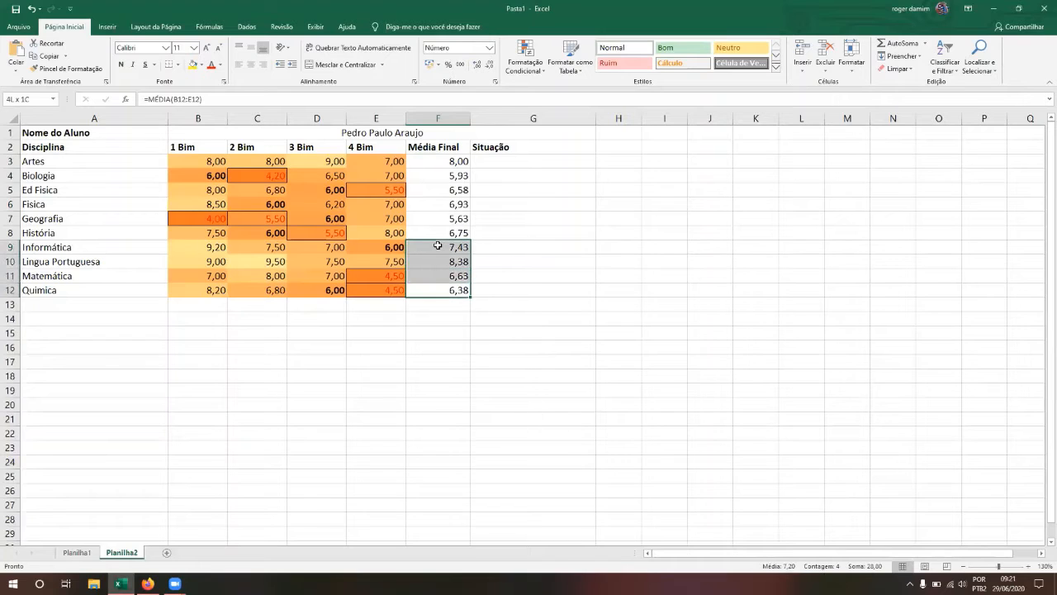
{"action": "key", "text": "Down"}
{"action": "key", "text": "Up"}
{"action": "key", "text": "shift+Up"}
{"action": "key", "text": "shift+Up"}
{"action": "key", "text": "shift+Up"}
{"action": "key", "text": "shift+Up"}
{"action": "key", "text": "shift+Up"}
{"action": "key", "text": "shift+Up"}
{"action": "key", "text": "shift+Up"}
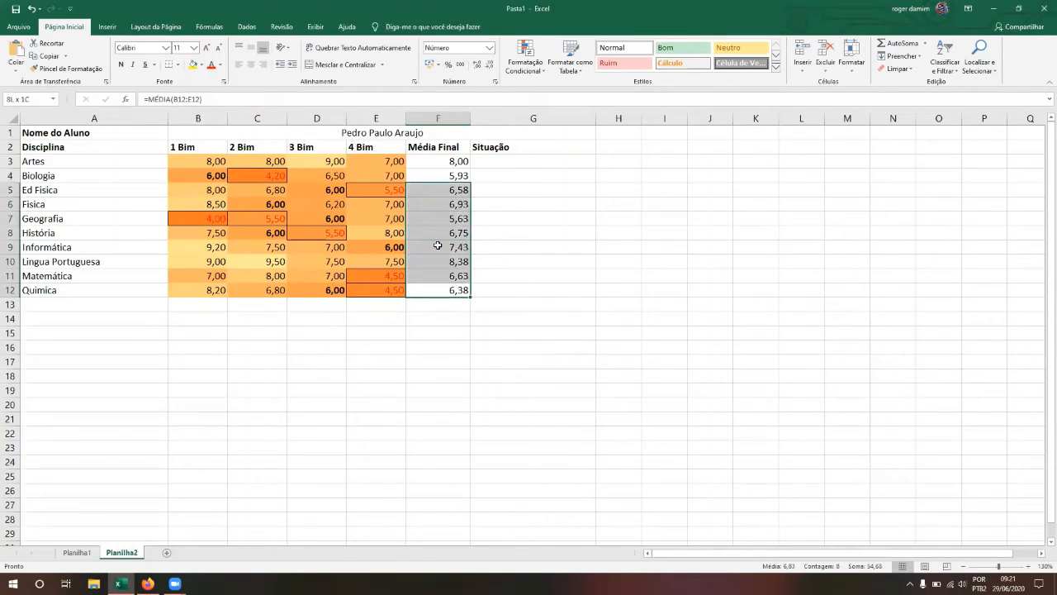
{"action": "key", "text": "shift+Up"}
{"action": "key", "text": "shift+Up"}
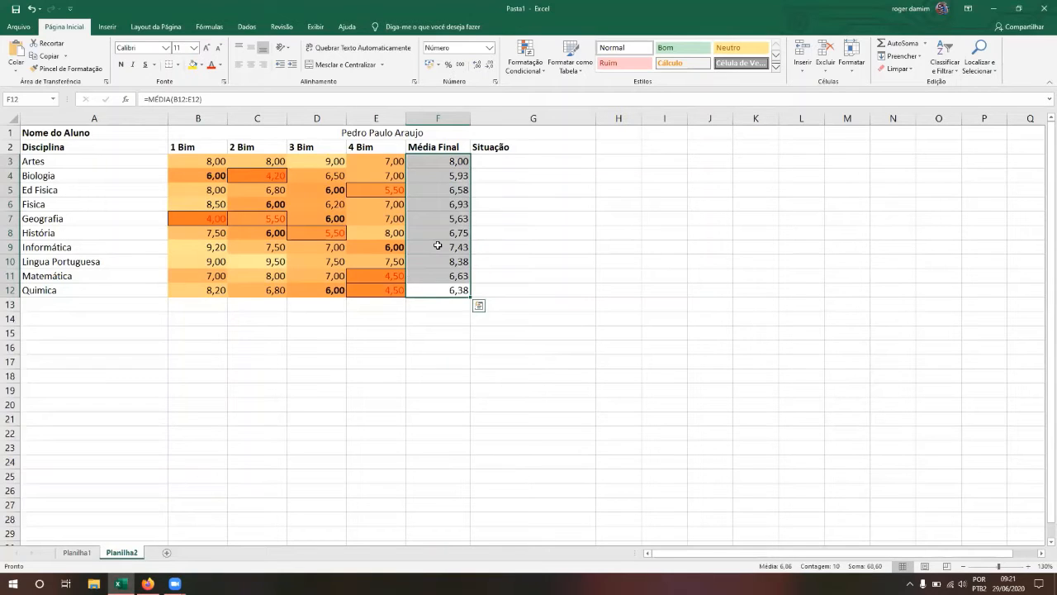
Step: Add a 'Cell Value less than 6' rule giving averages F3:F12 red font
{"action": "left_click", "coordinate": [545, 77]}
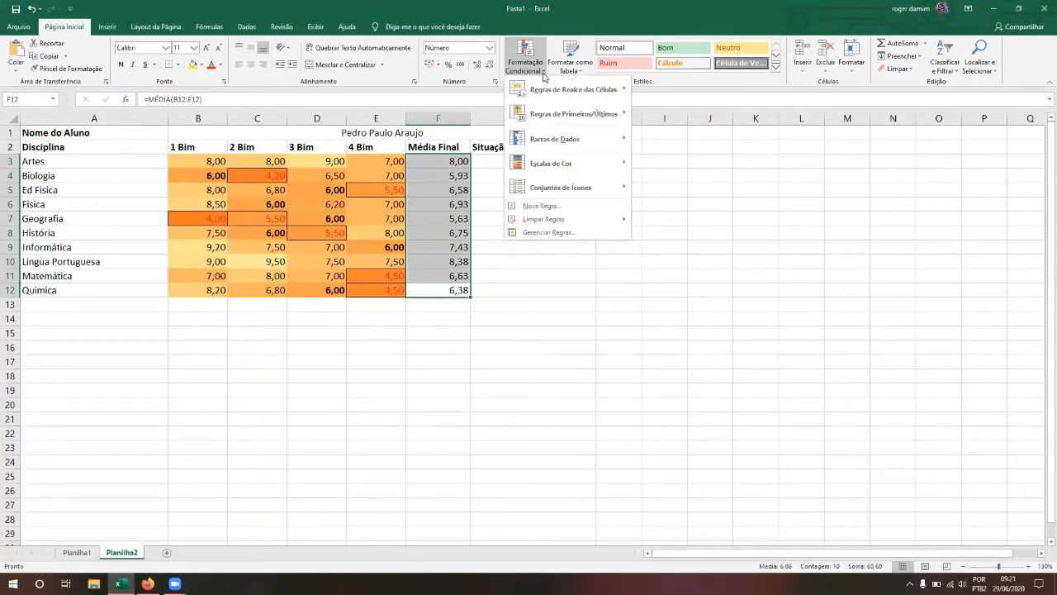
{"action": "left_click", "coordinate": [543, 208]}
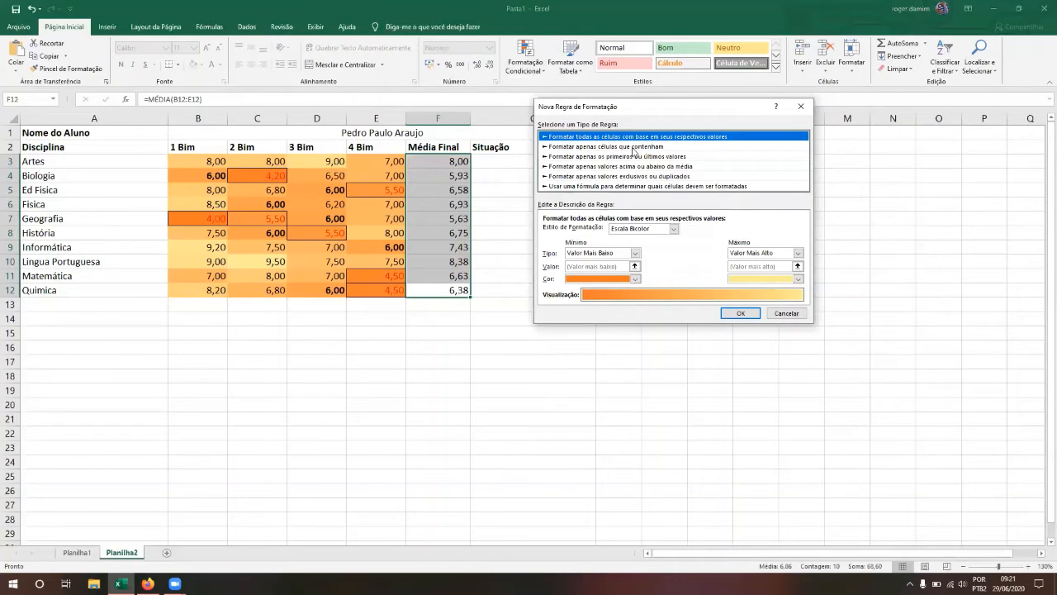
{"action": "left_click", "coordinate": [634, 147]}
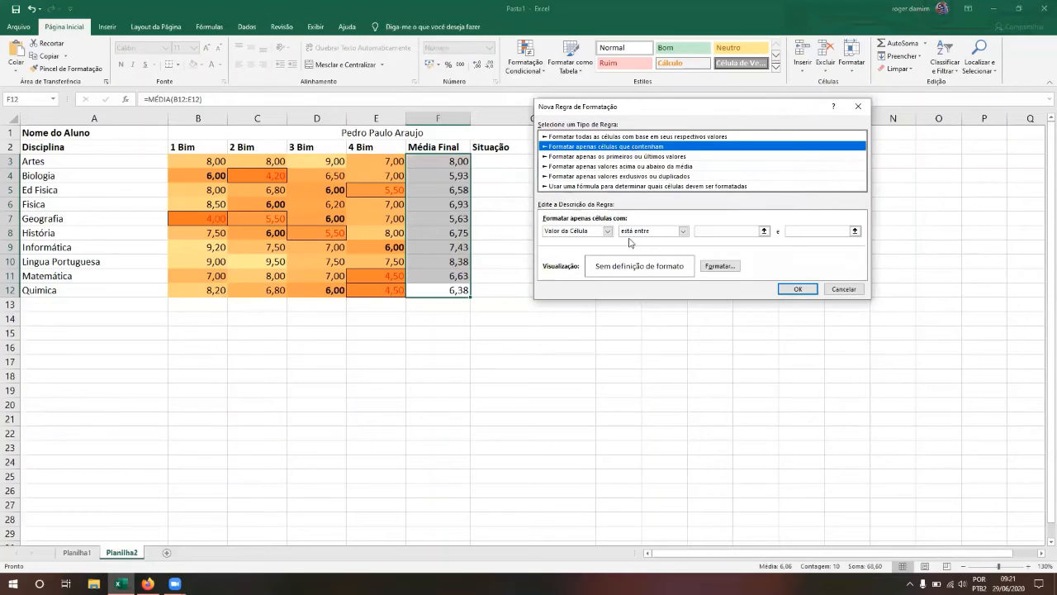
{"action": "left_click", "coordinate": [683, 232]}
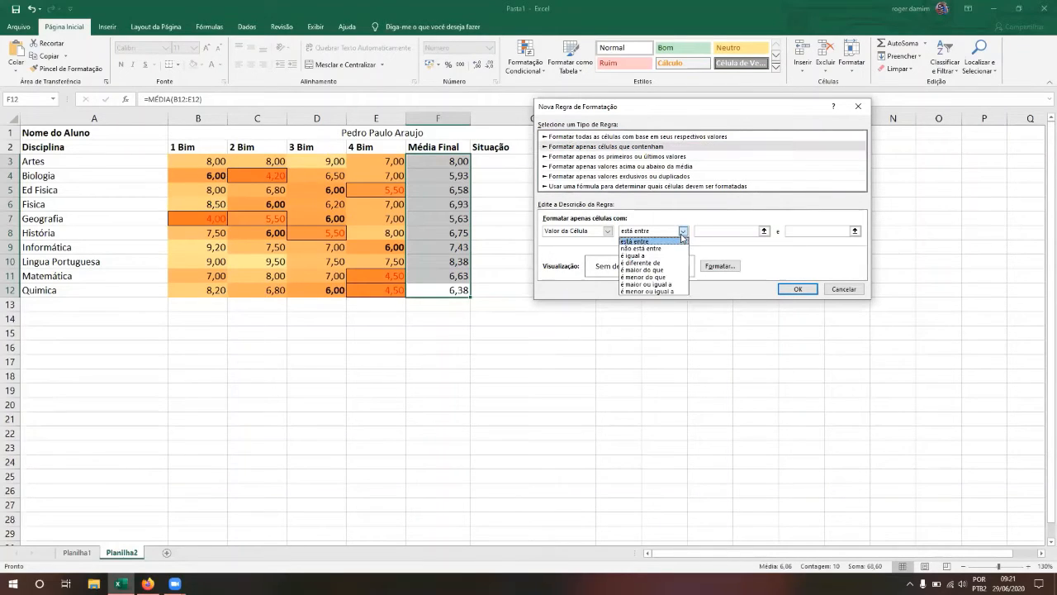
{"action": "left_click", "coordinate": [665, 277]}
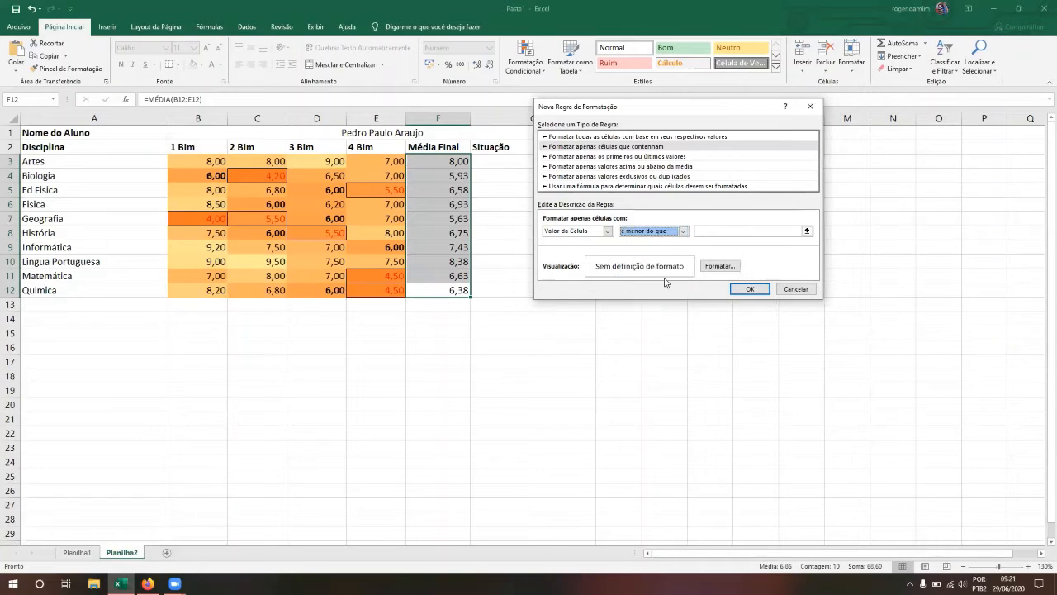
{"action": "left_click", "coordinate": [727, 233]}
{"action": "type", "text": "6"}
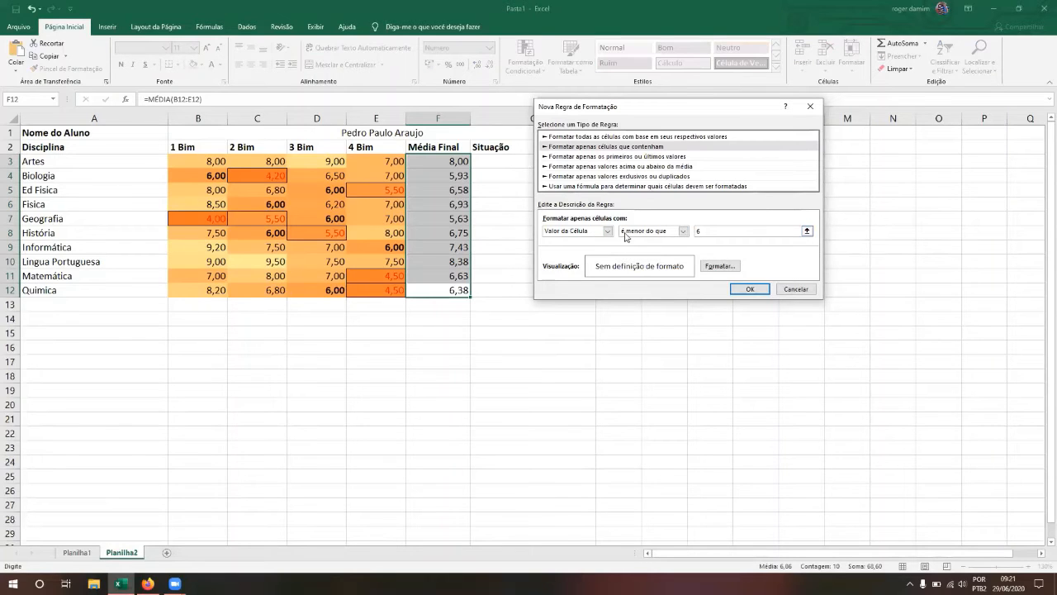
{"action": "left_click", "coordinate": [716, 266]}
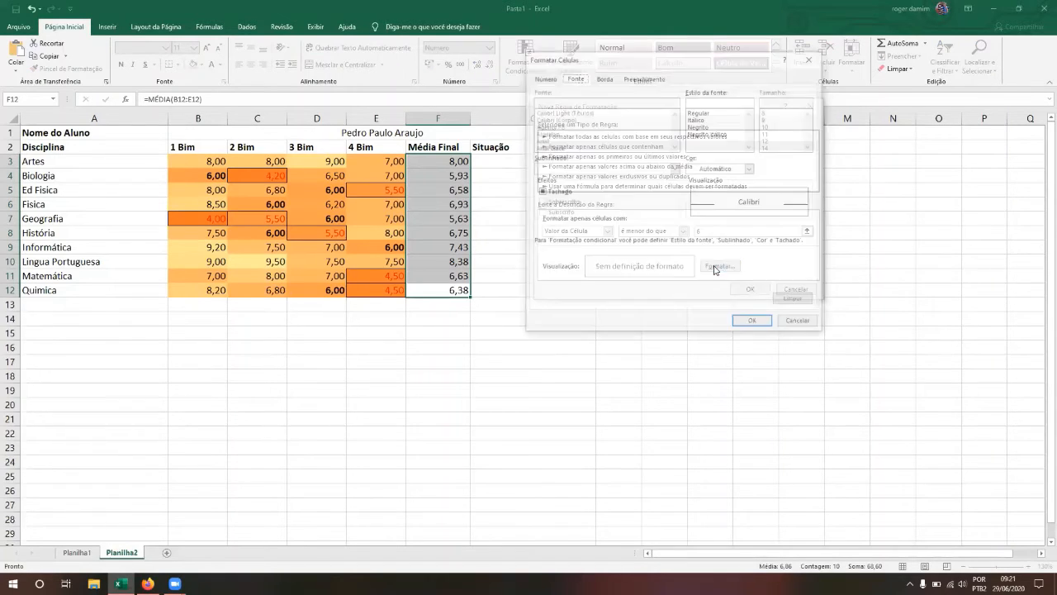
{"action": "left_click", "coordinate": [751, 169]}
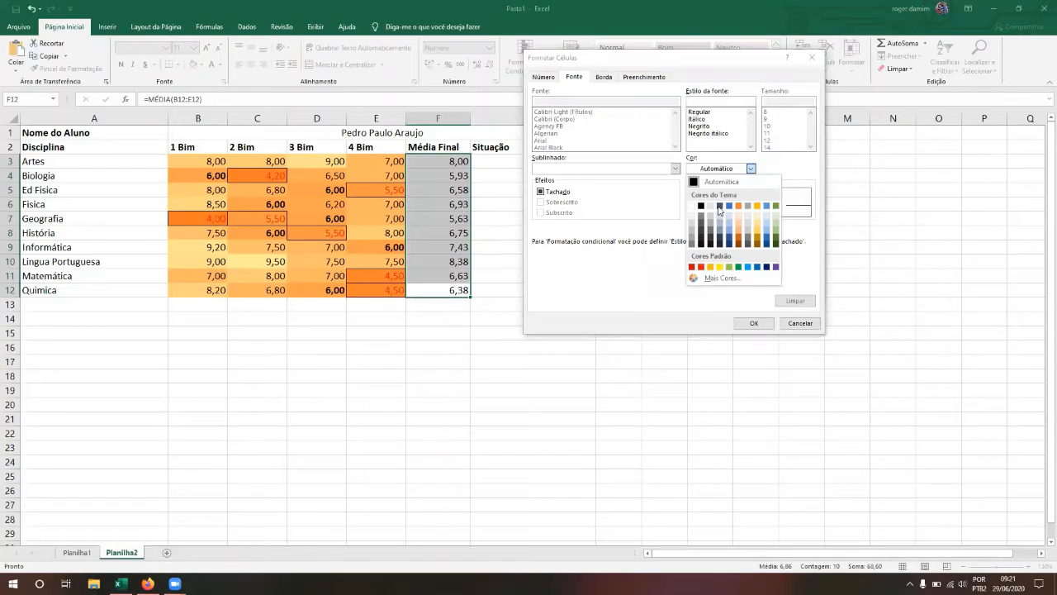
{"action": "left_click", "coordinate": [700, 267]}
{"action": "left_click", "coordinate": [752, 323]}
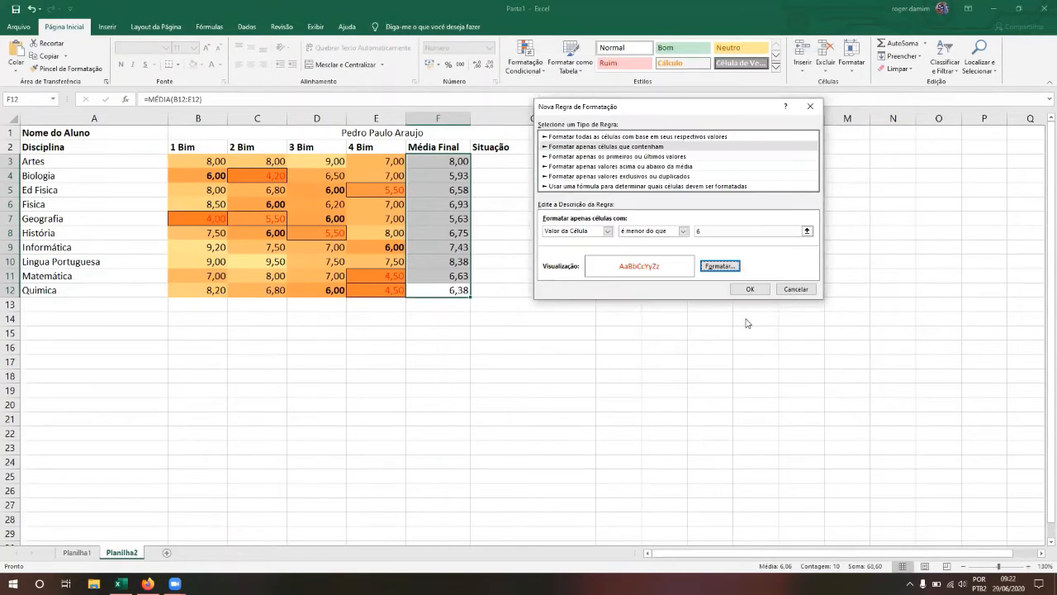
{"action": "left_click", "coordinate": [750, 289]}
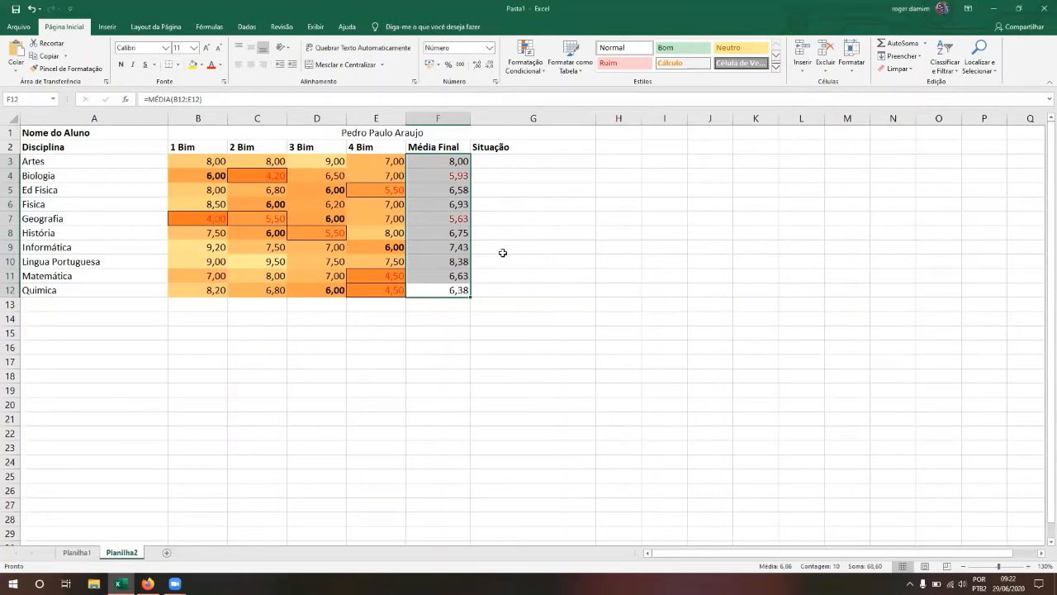
{"action": "left_click", "coordinate": [502, 252]}
Step: Select averages F3:F12 and display the Data Bars styles under Conditional Formatting
{"action": "left_click", "coordinate": [454, 177]}
{"action": "left_click", "coordinate": [446, 217]}
{"action": "key", "text": "Up"}
{"action": "key", "text": "Up"}
{"action": "key", "text": "Up"}
{"action": "key", "text": "Up"}
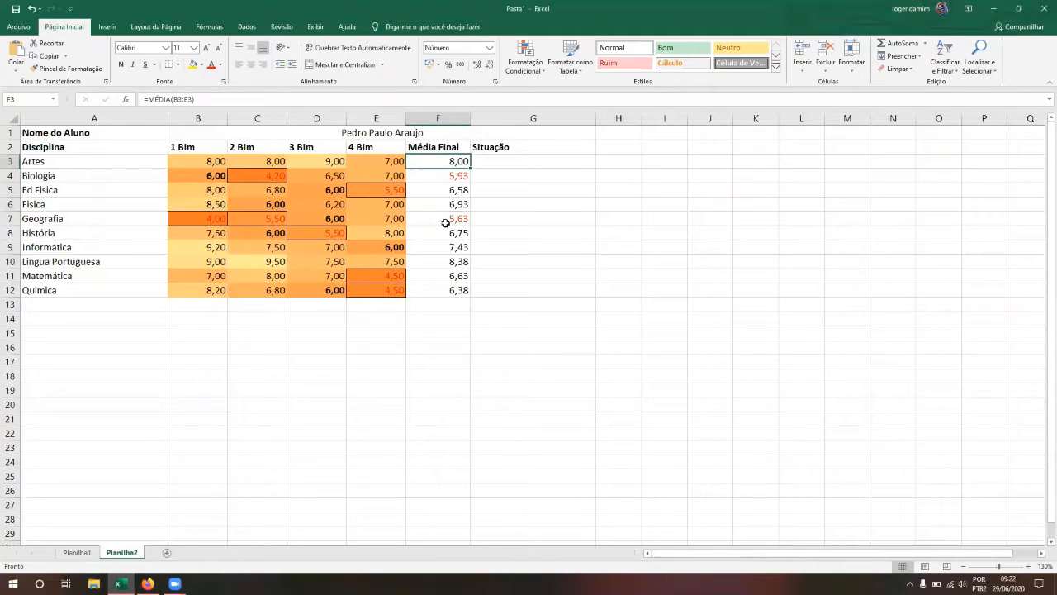
{"action": "key", "text": "shift+Down"}
{"action": "key", "text": "shift+Down"}
{"action": "key", "text": "shift+Down"}
{"action": "key", "text": "shift+Down"}
{"action": "key", "text": "shift+Down"}
{"action": "key", "text": "shift+Down"}
{"action": "key", "text": "shift+Down"}
{"action": "key", "text": "shift+Down"}
{"action": "key", "text": "shift+Down"}
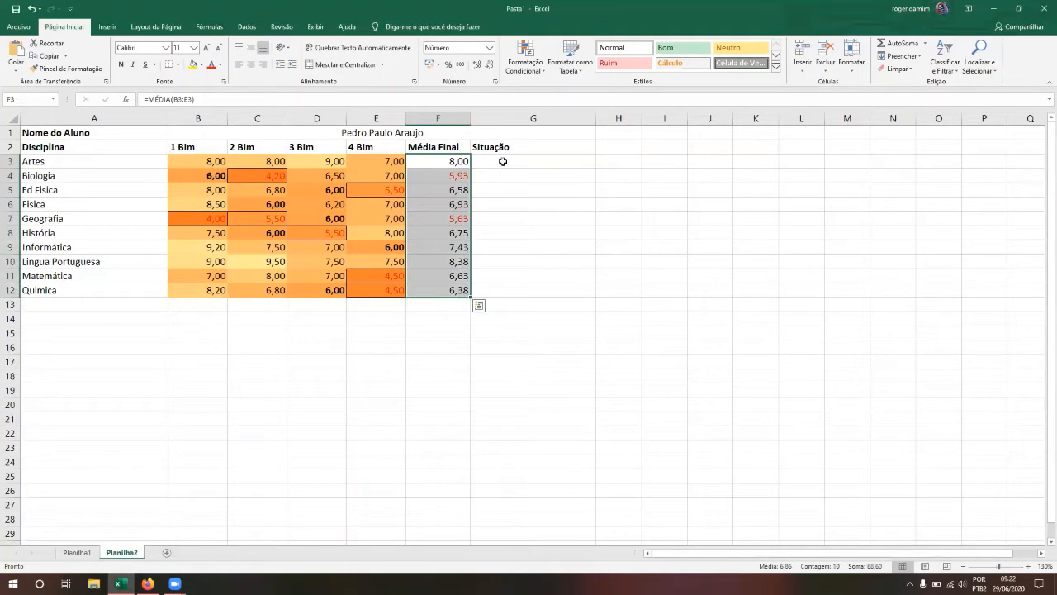
{"action": "left_click", "coordinate": [541, 74]}
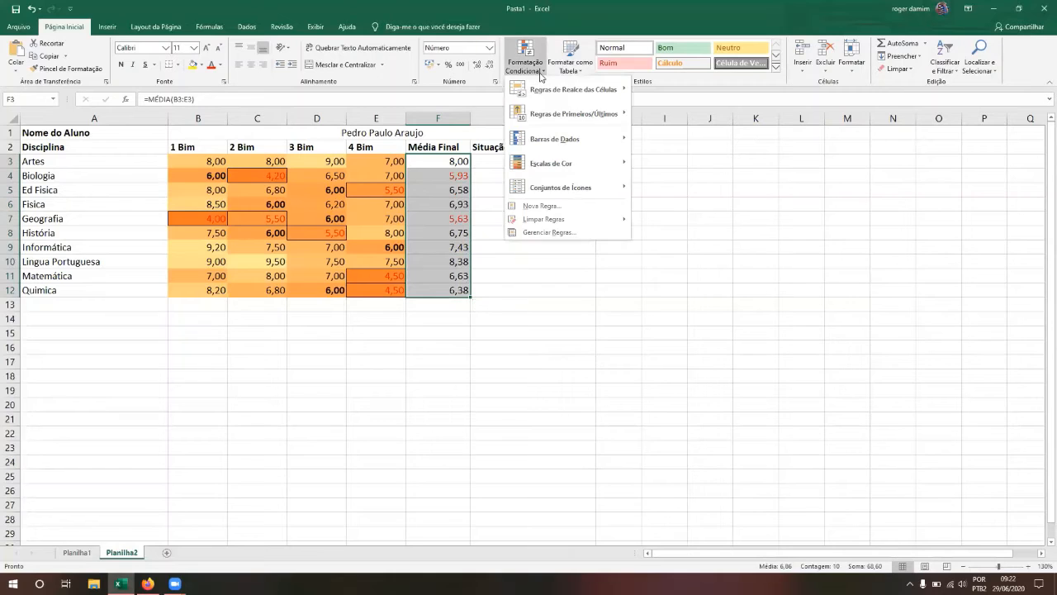
{"action": "mouse_move", "coordinate": [568, 144]}
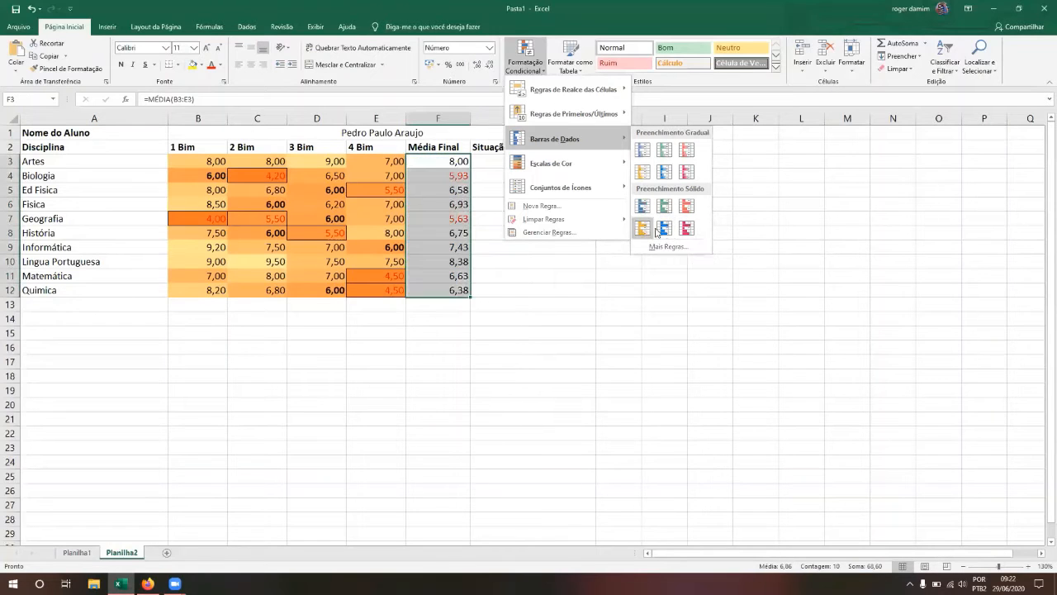
Step: Enter 10 in F13, select F3:F13, and bring up Conditional Formatting
{"action": "left_click", "coordinate": [432, 305]}
{"action": "left_click", "coordinate": [432, 305]}
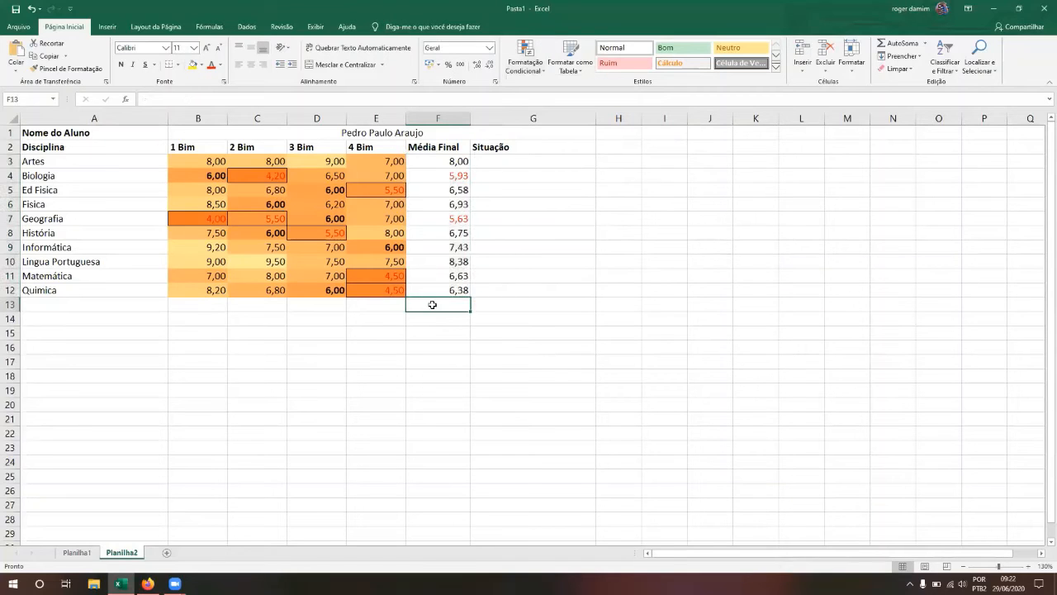
{"action": "type", "text": "10"}
{"action": "key", "text": "Return"}
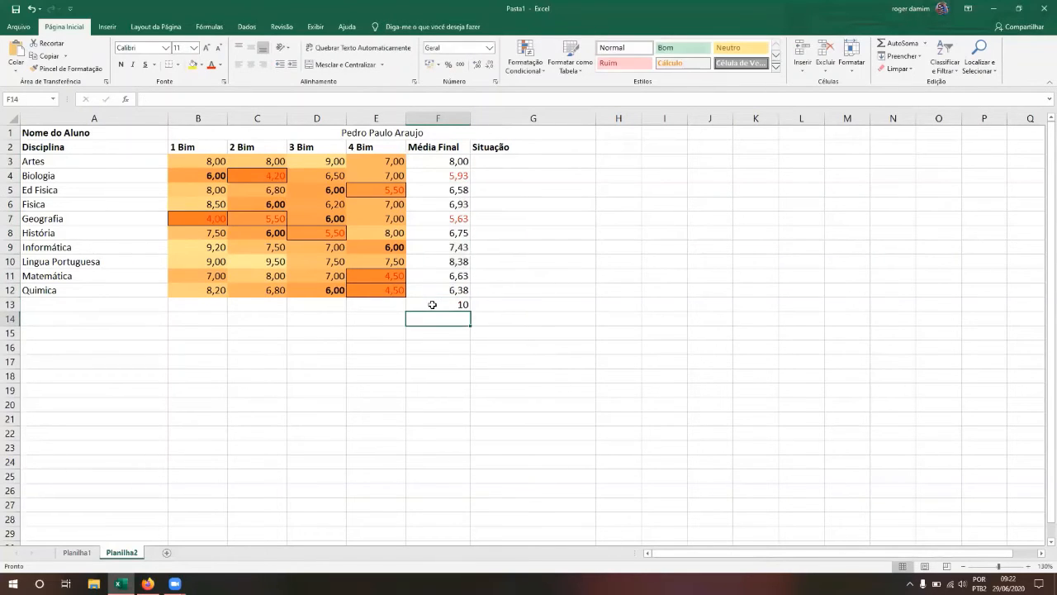
{"action": "left_click", "coordinate": [432, 305]}
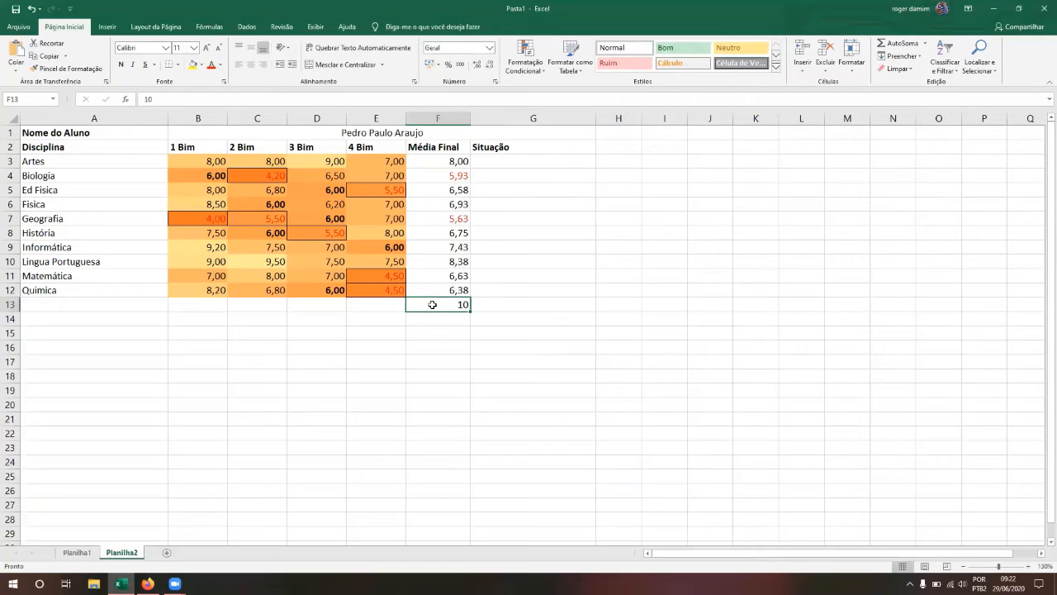
{"action": "key", "text": "shift+Up"}
{"action": "key", "text": "shift+Up"}
{"action": "key", "text": "shift+Up"}
{"action": "key", "text": "shift+Up"}
{"action": "key", "text": "shift+Up"}
{"action": "key", "text": "shift+Up"}
{"action": "key", "text": "shift+Up"}
{"action": "key", "text": "shift+Up"}
{"action": "key", "text": "shift+Up"}
{"action": "key", "text": "shift+Up"}
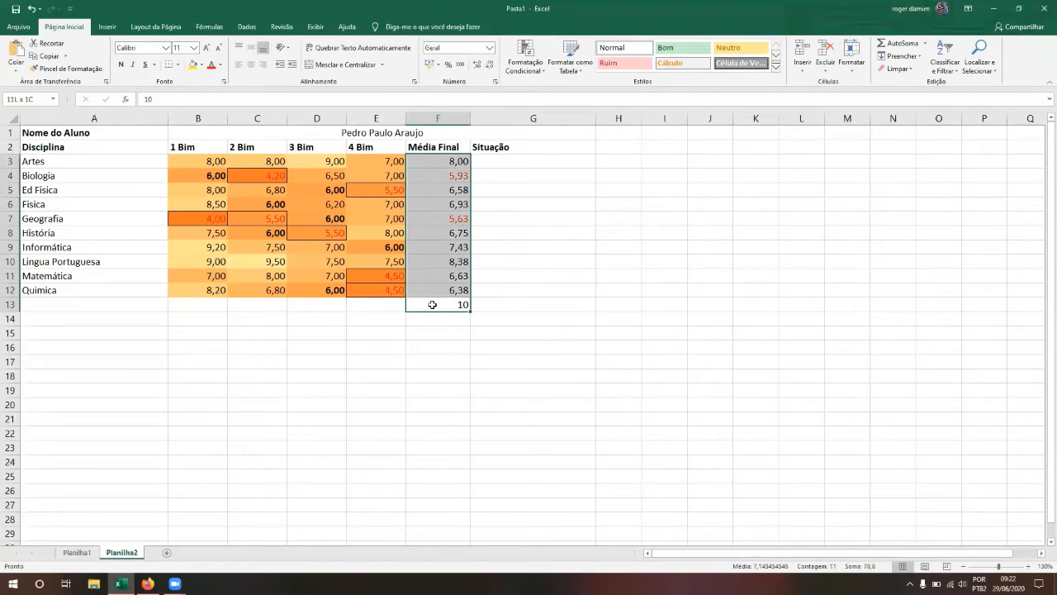
{"action": "left_click", "coordinate": [541, 75]}
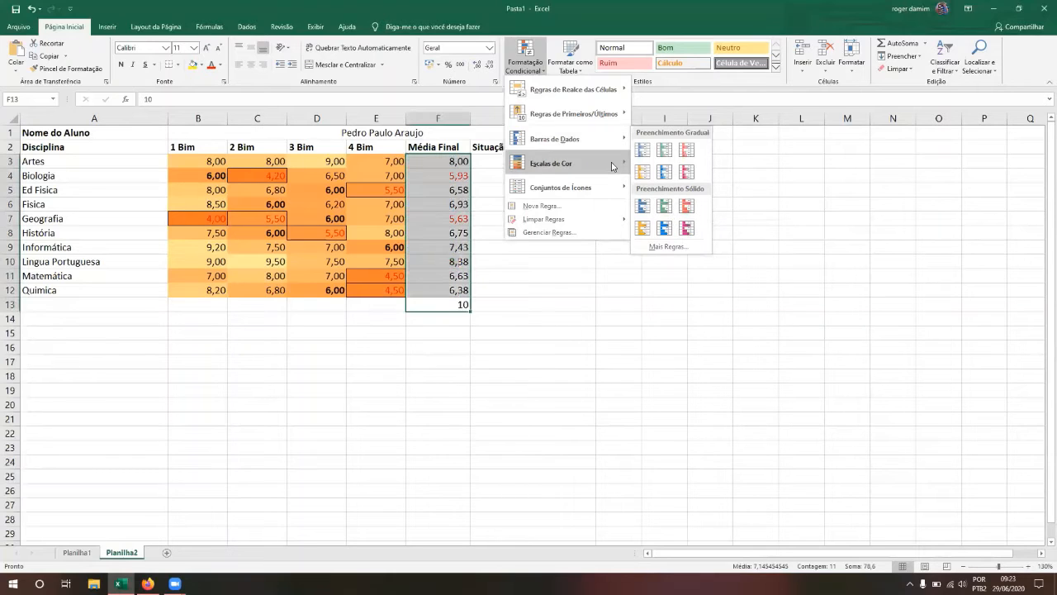
Step: Preview Color Scales and Icon Sets on the Média Final averages, then dismiss the menu unapplied
{"action": "mouse_move", "coordinate": [614, 166]}
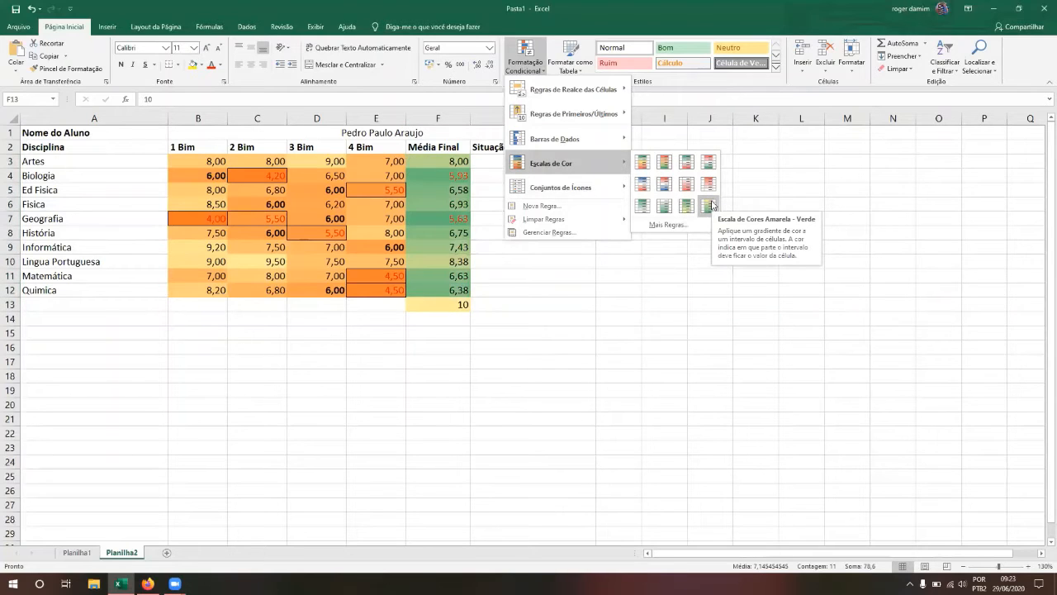
{"action": "mouse_move", "coordinate": [601, 192]}
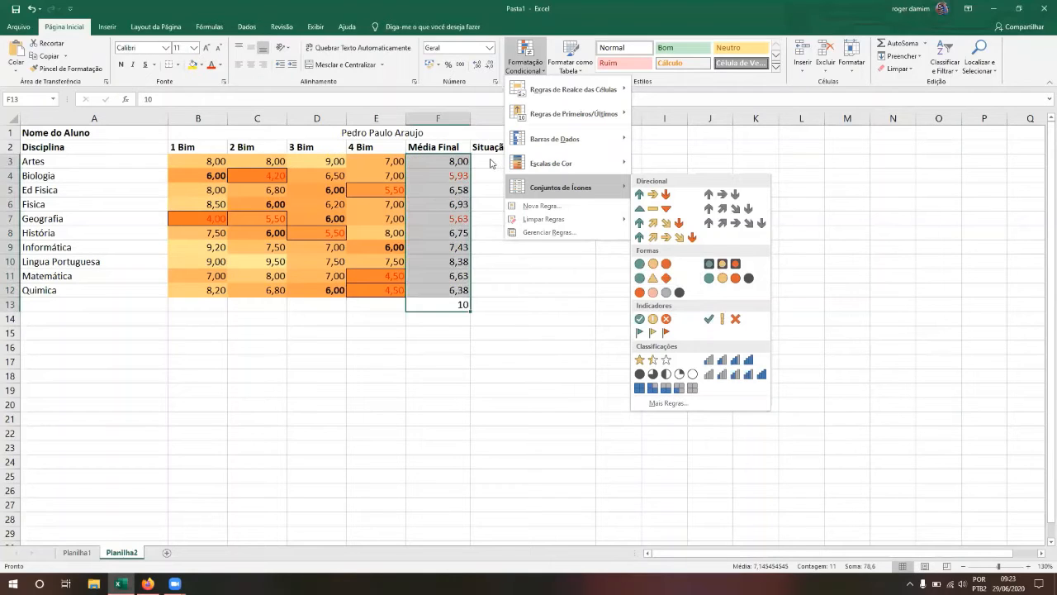
{"action": "left_click", "coordinate": [483, 92]}
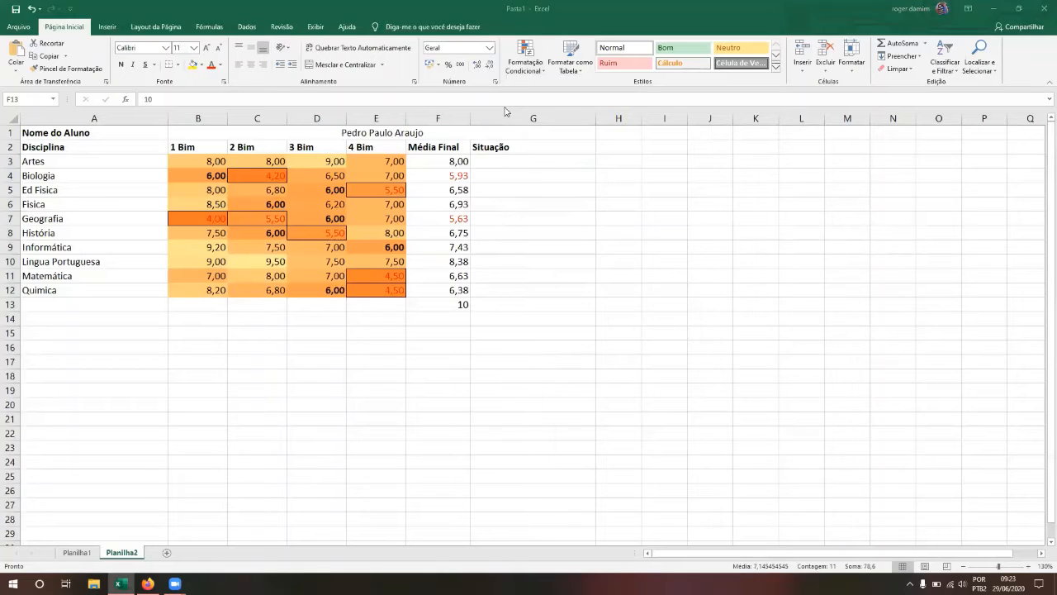
{"action": "left_click", "coordinate": [529, 66]}
{"action": "mouse_move", "coordinate": [561, 190]}
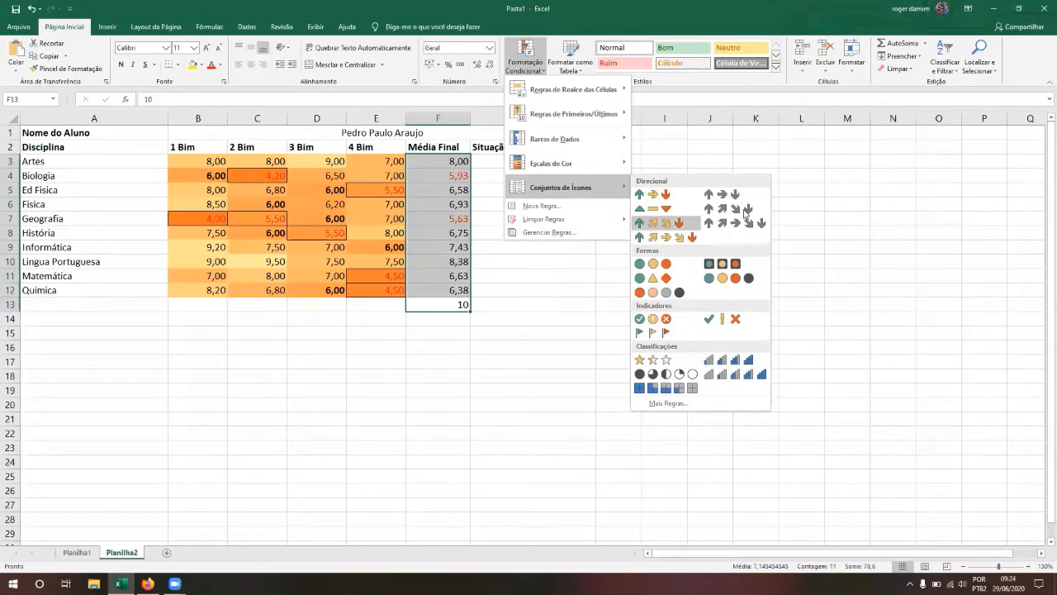
{"action": "mouse_move", "coordinate": [600, 139]}
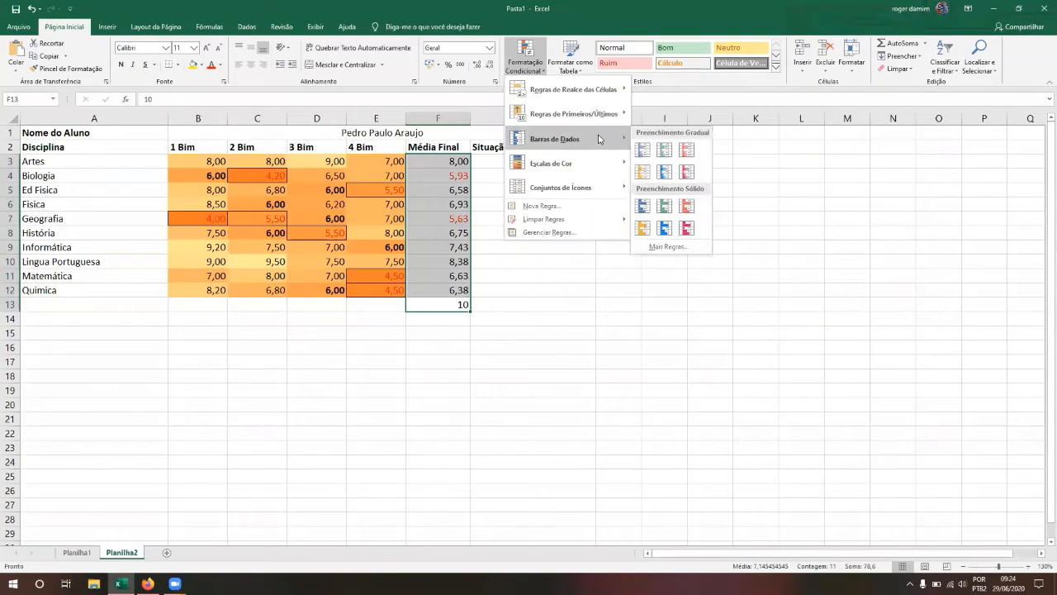
{"action": "mouse_move", "coordinate": [607, 91]}
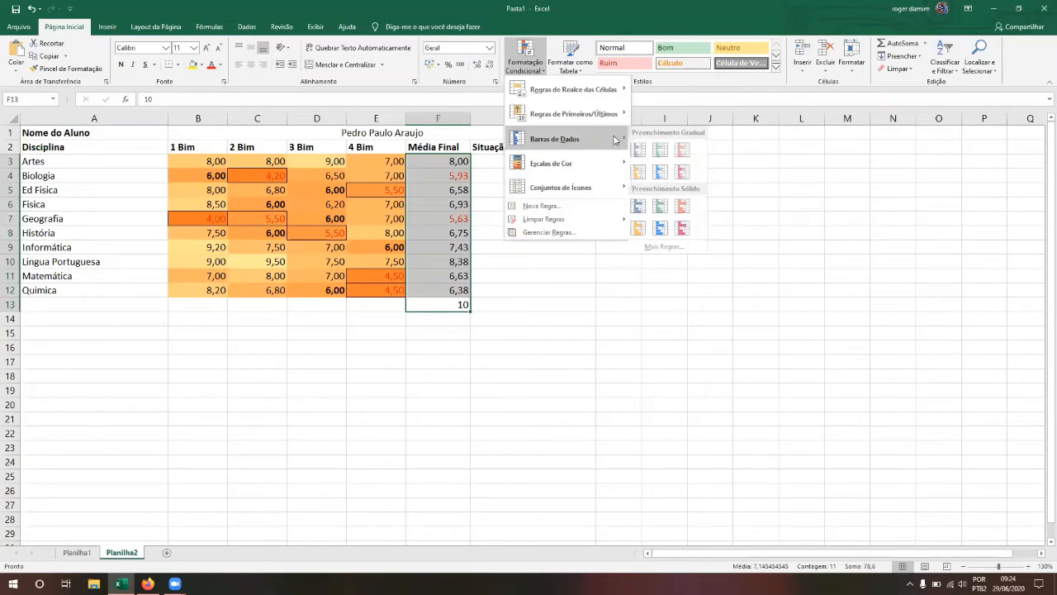
{"action": "left_click", "coordinate": [664, 206]}
{"action": "left_click", "coordinate": [490, 199]}
{"action": "key", "text": "Up"}
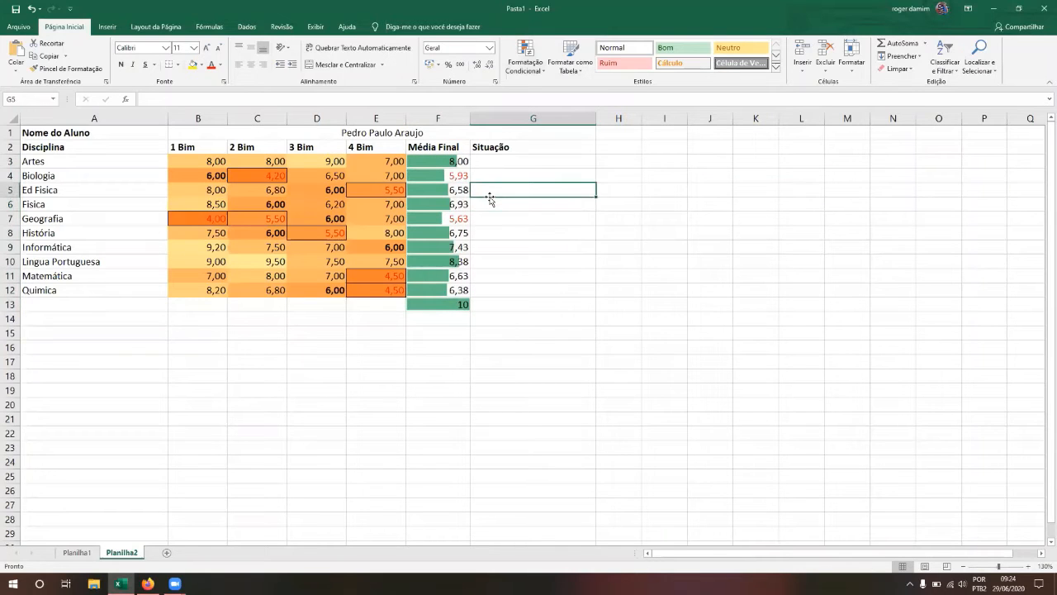
{"action": "left_click", "coordinate": [541, 72]}
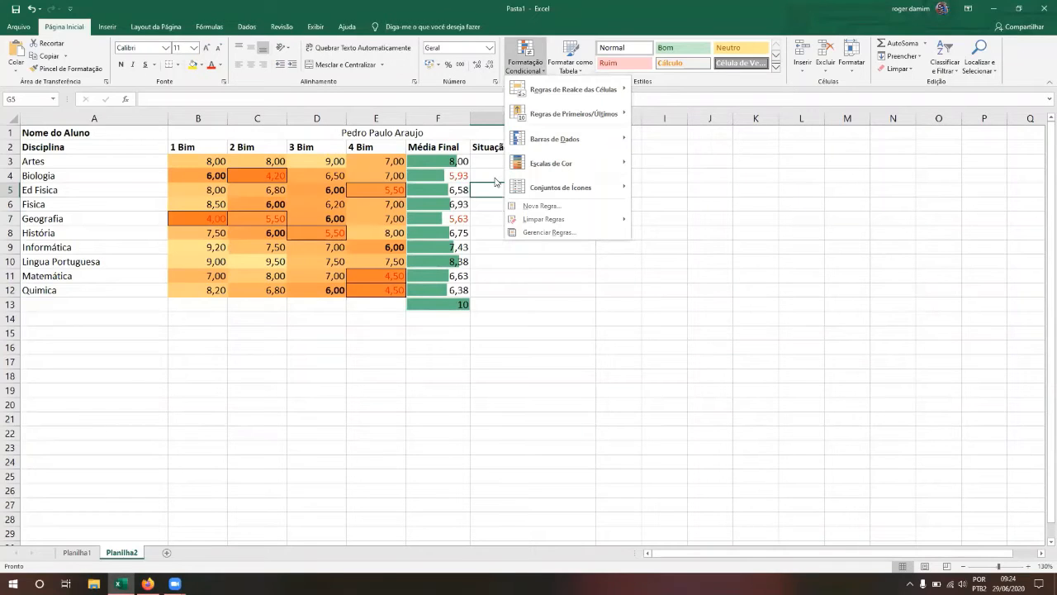
Step: Dismiss the Conditional Formatting menu and drag the Situação column G slightly narrower
{"action": "key", "text": "Escape"}
{"action": "key", "text": "Up"}
{"action": "key", "text": "Up"}
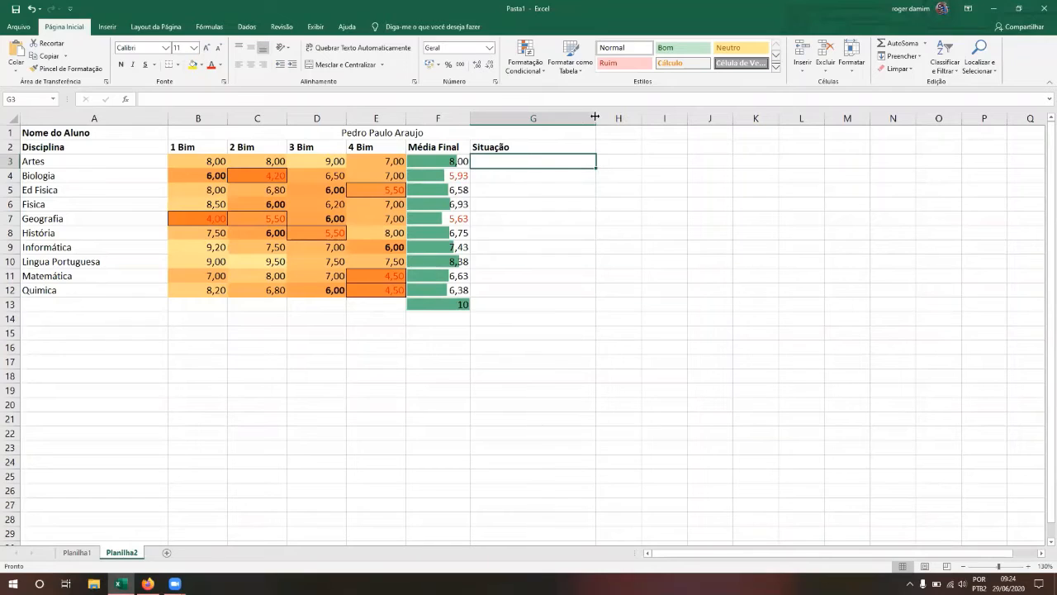
{"action": "left_click_drag", "start_coordinate": [585, 118], "coordinate": [584, 118]}
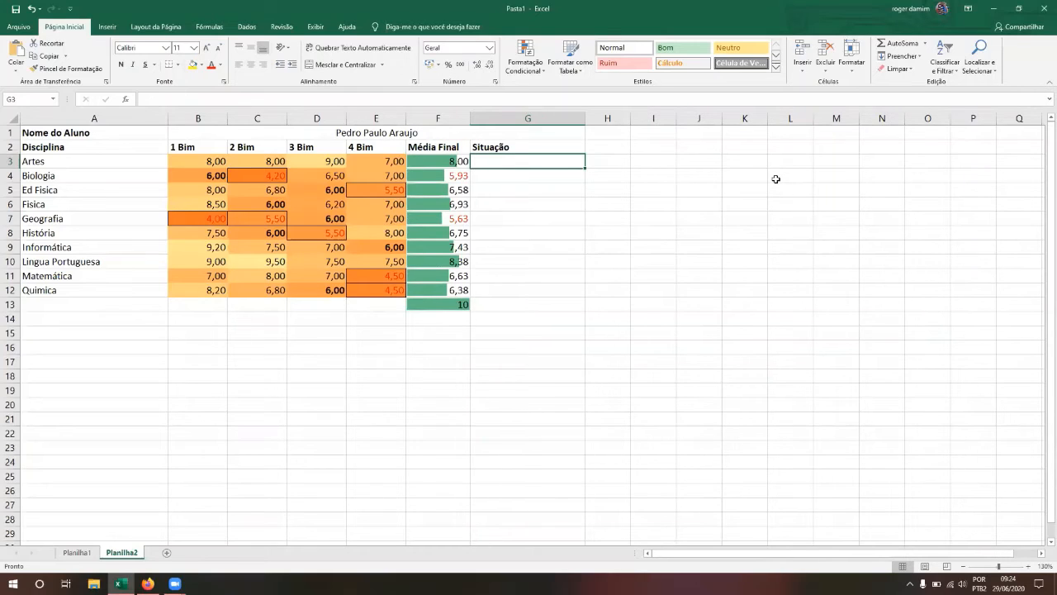
{"action": "left_click", "coordinate": [519, 159]}
{"action": "key", "text": "Left"}
{"action": "key", "text": "Down"}
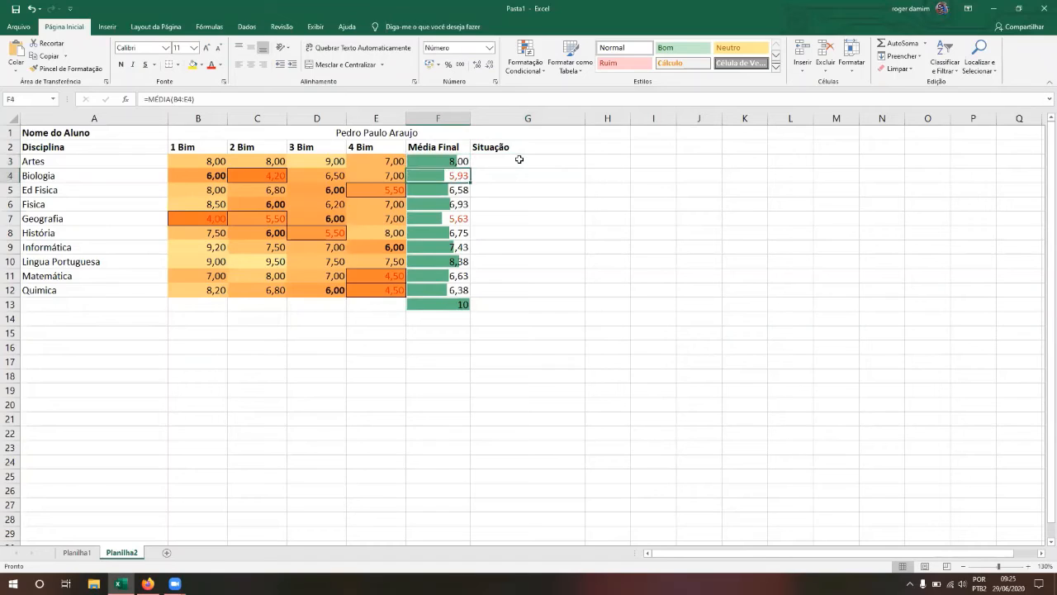
{"action": "key", "text": "Up"}
{"action": "key", "text": "Down"}
{"action": "key", "text": "Down"}
{"action": "key", "text": "Down"}
{"action": "key", "text": "Down"}
{"action": "key", "text": "Up"}
{"action": "key", "text": "Up"}
{"action": "key", "text": "Up"}
{"action": "key", "text": "Down"}
{"action": "key", "text": "Down"}
{"action": "key", "text": "Down"}
{"action": "key", "text": "Up"}
{"action": "key", "text": "Up"}
{"action": "key", "text": "Down"}
{"action": "key", "text": "Up"}
{"action": "key", "text": "Up"}
{"action": "key", "text": "Down"}
{"action": "key", "text": "Down"}
{"action": "key", "text": "Down"}
{"action": "key", "text": "Up"}
{"action": "key", "text": "Up"}
{"action": "key", "text": "Down"}
{"action": "key", "text": "Down"}
{"action": "key", "text": "Down"}
{"action": "key", "text": "Down"}
{"action": "key", "text": "Down"}
{"action": "key", "text": "Down"}
{"action": "key", "text": "Down"}
{"action": "key", "text": "Down"}
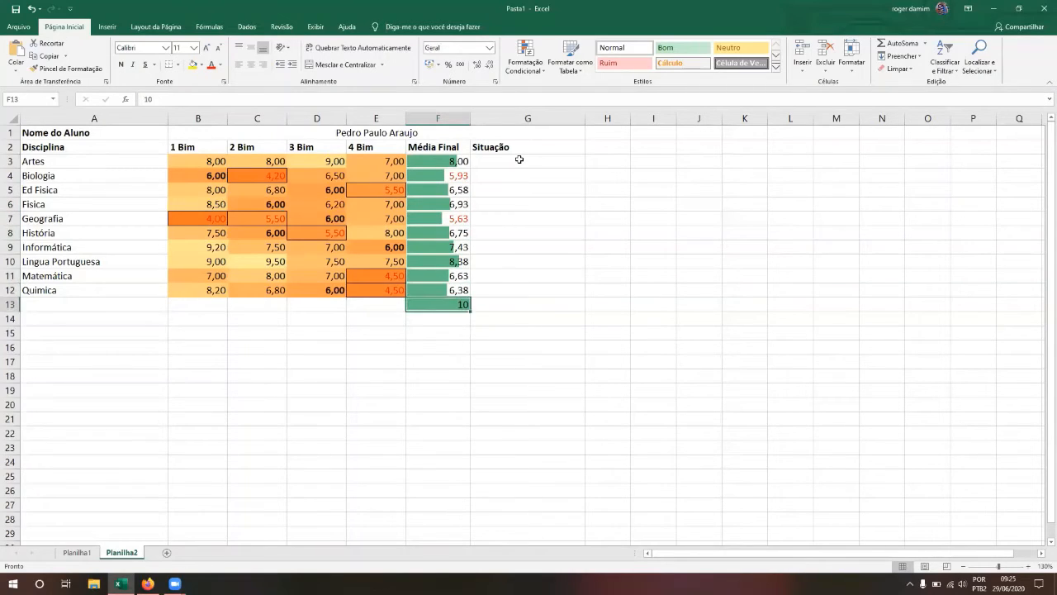
{"action": "key", "text": "Up"}
{"action": "key", "text": "shift+Up"}
{"action": "key", "text": "shift+Up"}
{"action": "key", "text": "shift+Up"}
{"action": "key", "text": "shift+Up"}
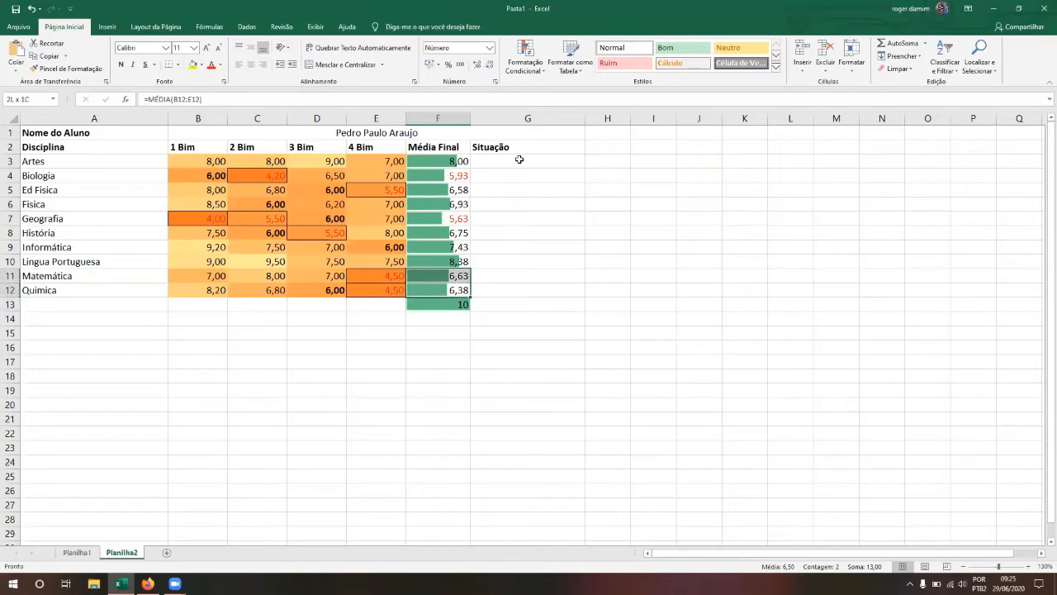
{"action": "key", "text": "shift+Up"}
{"action": "key", "text": "shift+Up"}
{"action": "key", "text": "shift+Up"}
{"action": "key", "text": "shift+Up"}
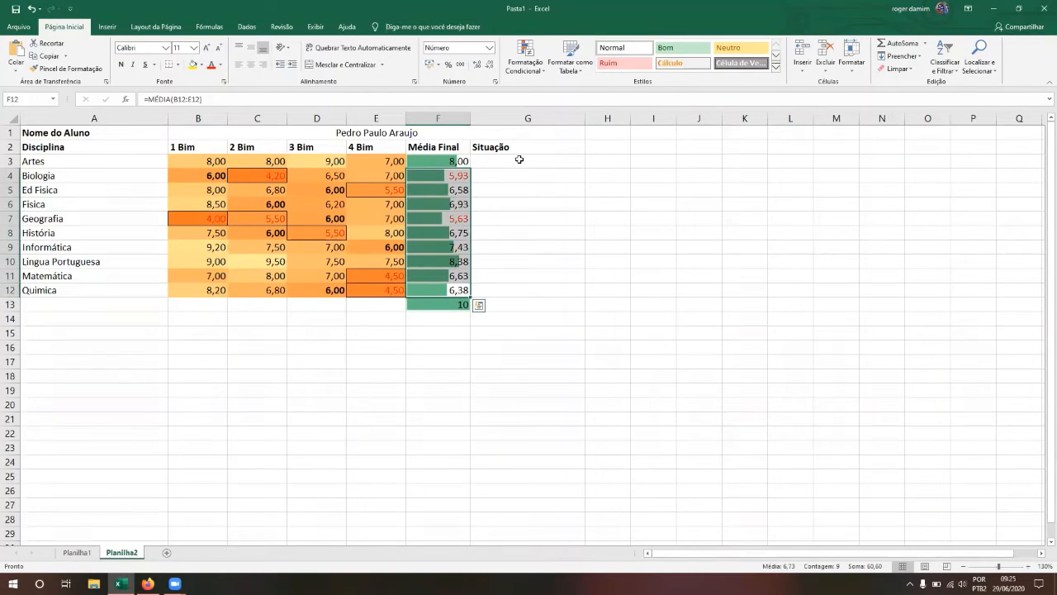
{"action": "key", "text": "shift+Up"}
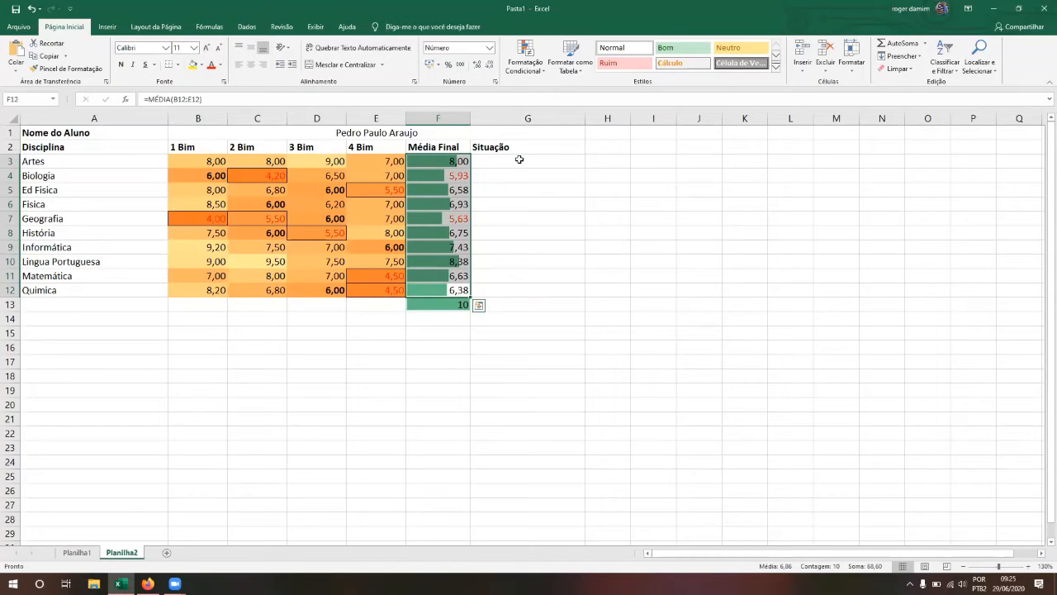
{"action": "key", "text": "Right"}
{"action": "key", "text": "Up"}
{"action": "key", "text": "Up"}
{"action": "key", "text": "Up"}
{"action": "key", "text": "Up"}
{"action": "key", "text": "Up"}
{"action": "key", "text": "Up"}
{"action": "key", "text": "Up"}
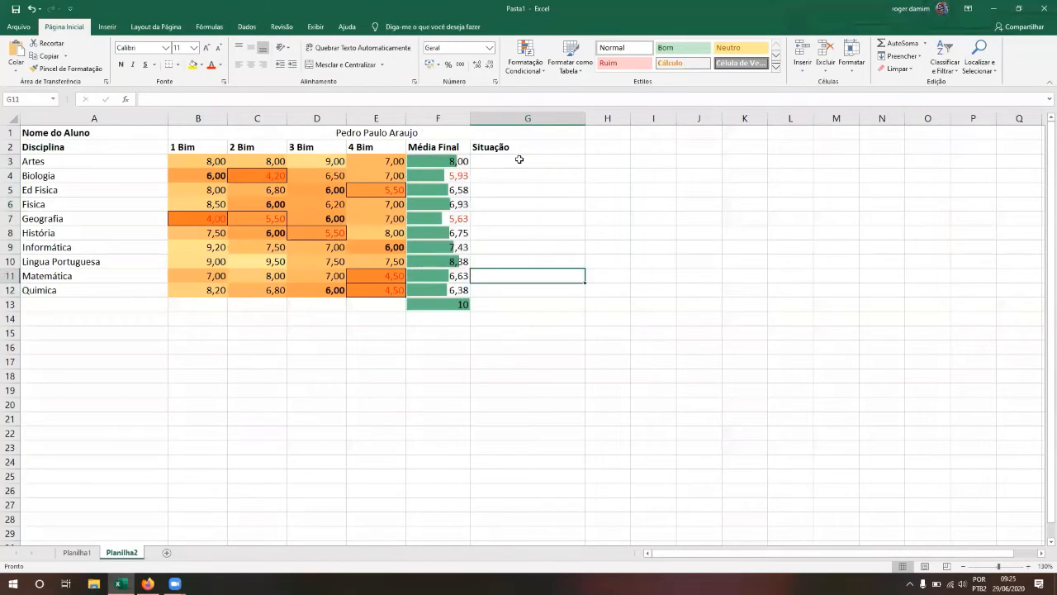
{"action": "key", "text": "Up"}
{"action": "key", "text": "Up"}
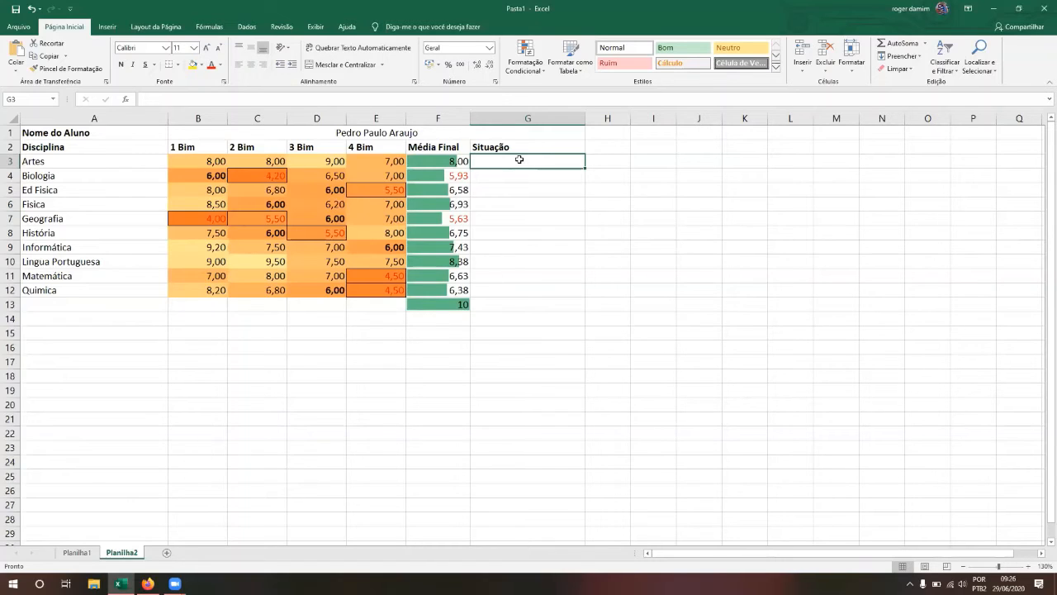
Step: Begin G3's status formula as =SE(F3>=6; using the Artes average in F3
{"action": "type", "text": "="}
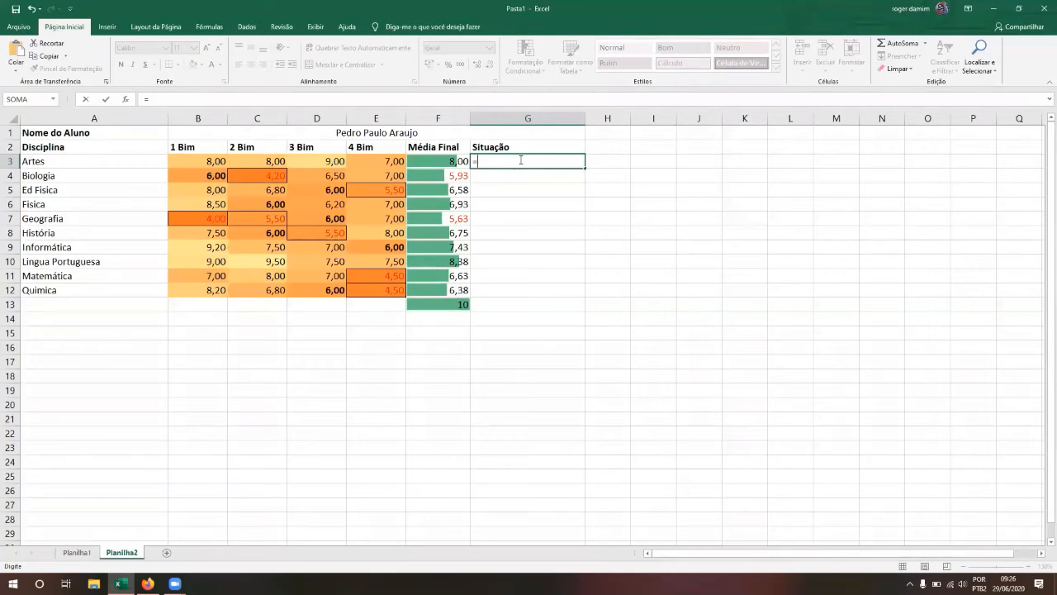
{"action": "type", "text": "SE"}
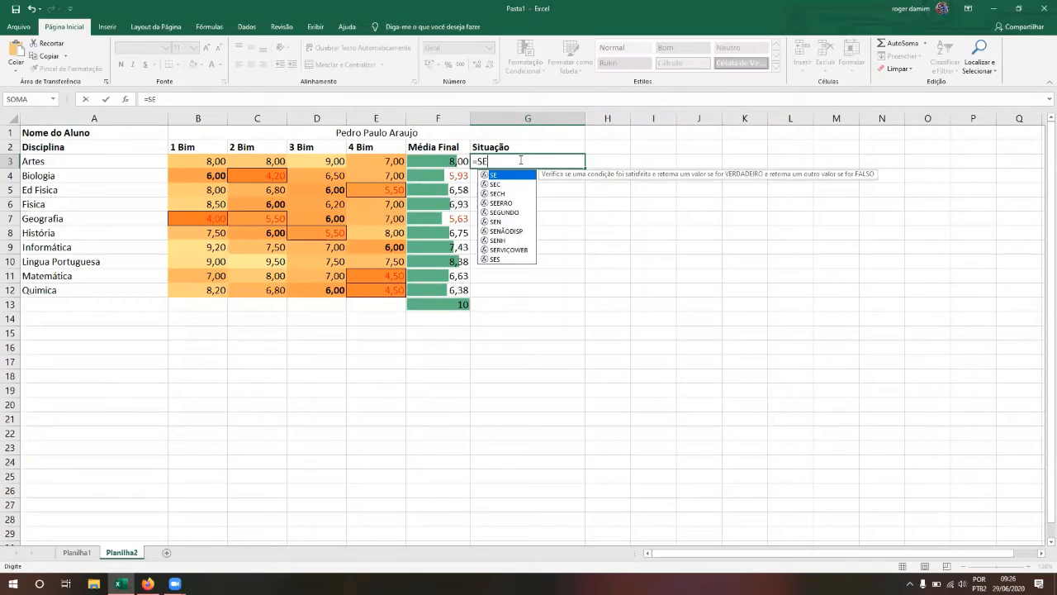
{"action": "type", "text": "("}
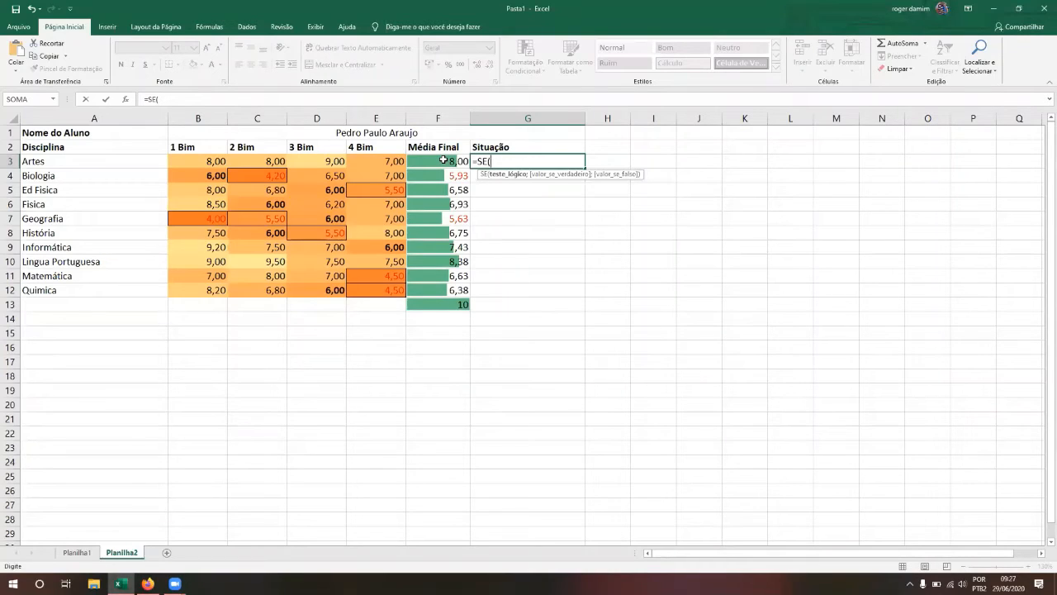
{"action": "left_click", "coordinate": [443, 160]}
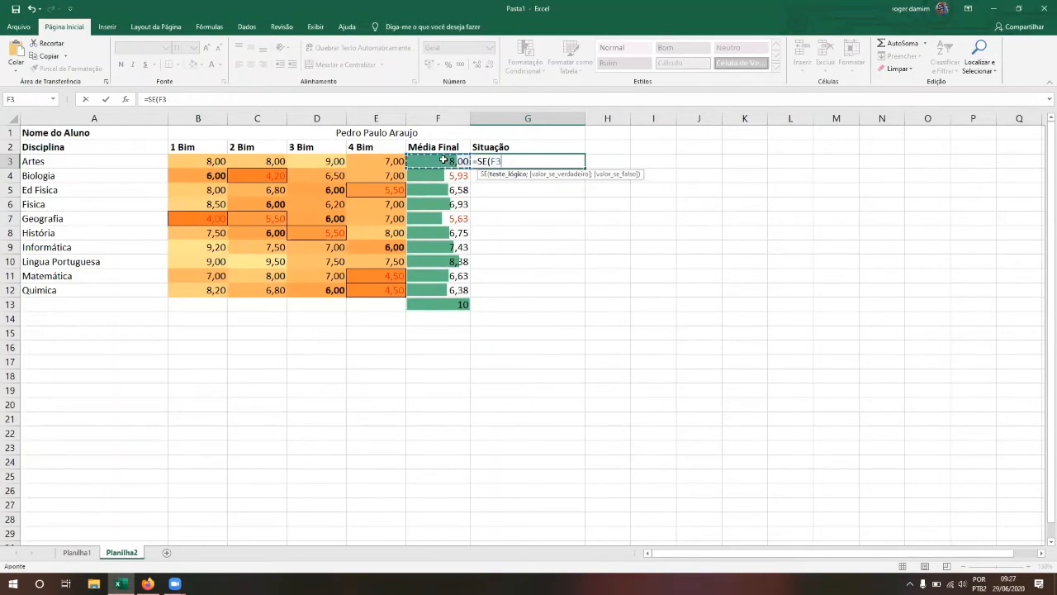
{"action": "type", "text": ">=6"}
{"action": "type", "text": ";"}
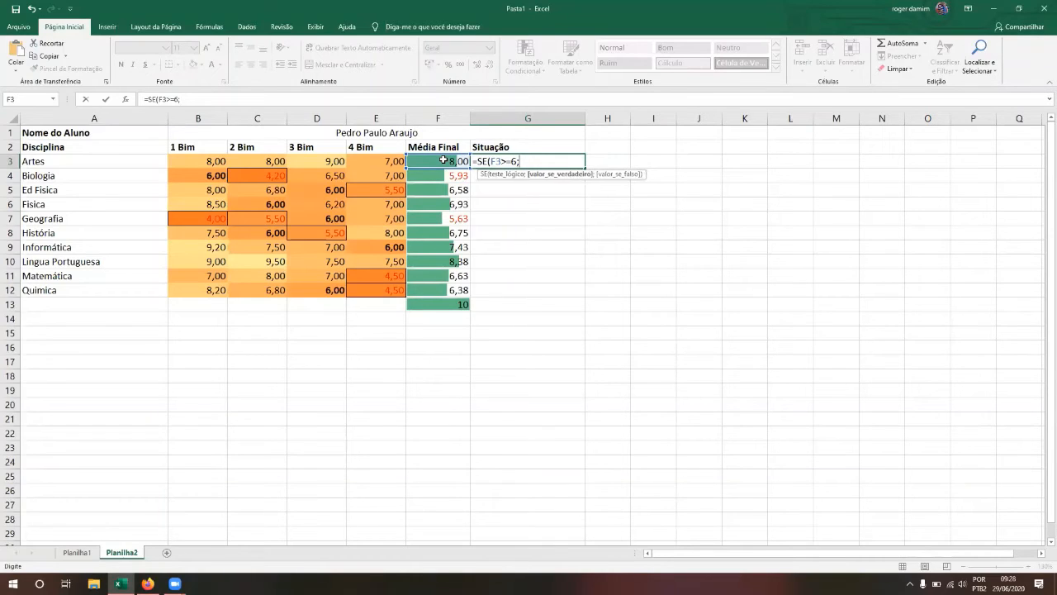
{"action": "type", "text": "\""}
Step: Resume editing G3 and add the Aprovado and Reprovado result texts to the formula
{"action": "left_click", "coordinate": [443, 160]}
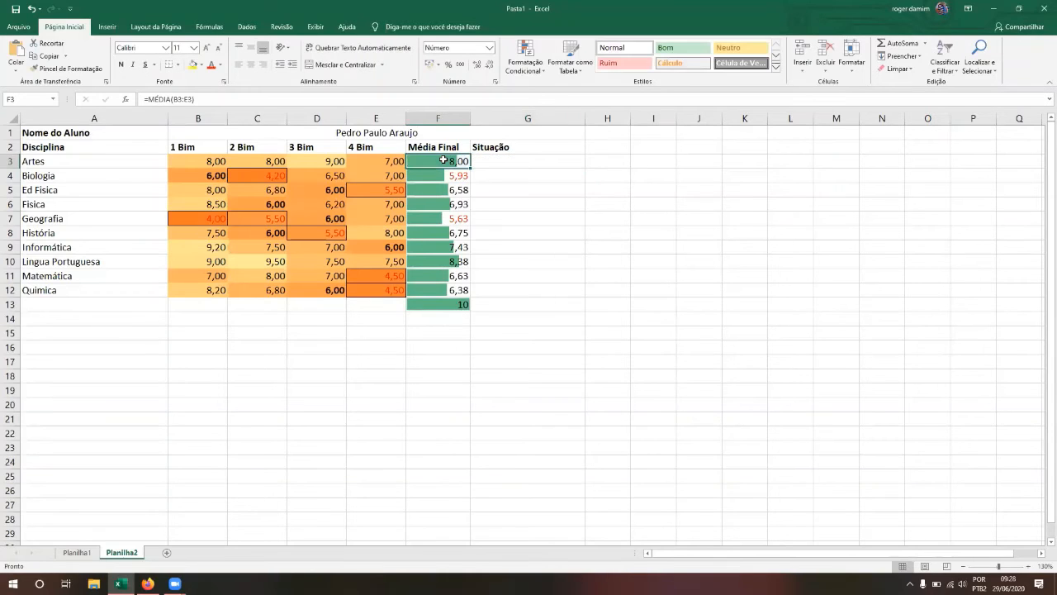
{"action": "key", "text": "Right"}
{"action": "key", "text": "F2"}
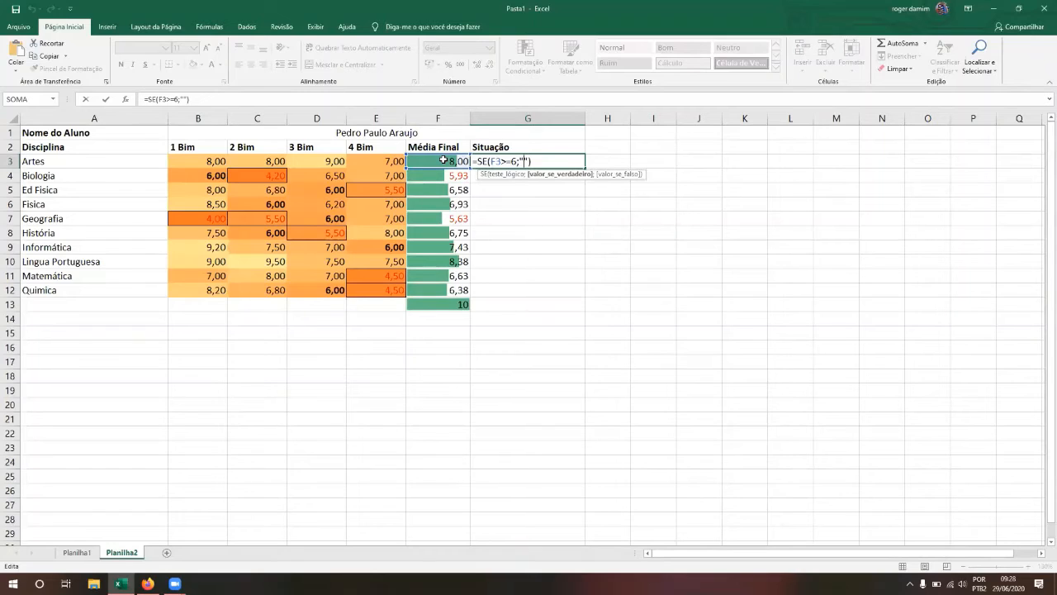
{"action": "type", "text": "A"}
{"action": "type", "text": "prova"}
{"action": "type", "text": "do"}
{"action": "type", "text": ";"}
{"action": "type", "text": "\"\""}
{"action": "type", "text": "Re"}
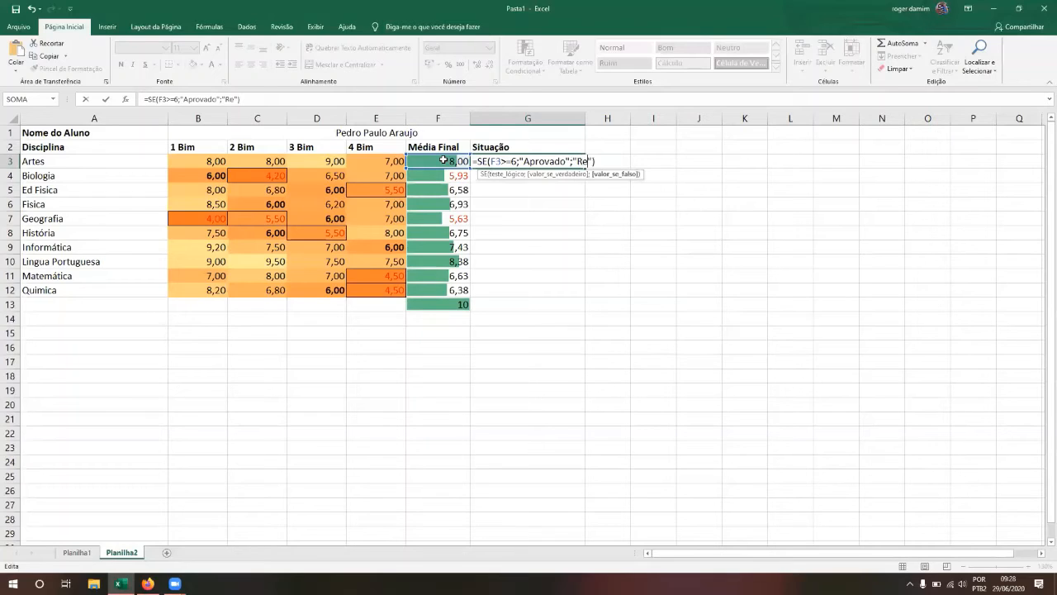
{"action": "type", "text": "provado"}
Step: Walk through the condition and result parts, then confirm =SE(F3>=6;"Aprovado";"Reprovado") in G3
{"action": "key", "text": "Left"}
{"action": "key", "text": "Left"}
{"action": "key", "text": "Left"}
{"action": "key", "text": "Left"}
{"action": "key", "text": "Left"}
{"action": "key", "text": "Left"}
{"action": "key", "text": "Left"}
{"action": "key", "text": "Left"}
{"action": "key", "text": "Left"}
{"action": "key", "text": "Left"}
{"action": "key", "text": "Left"}
{"action": "key", "text": "Left"}
{"action": "key", "text": "Left"}
{"action": "key", "text": "Left"}
{"action": "key", "text": "Left"}
{"action": "key", "text": "Left"}
{"action": "key", "text": "Left"}
{"action": "key", "text": "Left"}
{"action": "key", "text": "Left"}
{"action": "key", "text": "Left"}
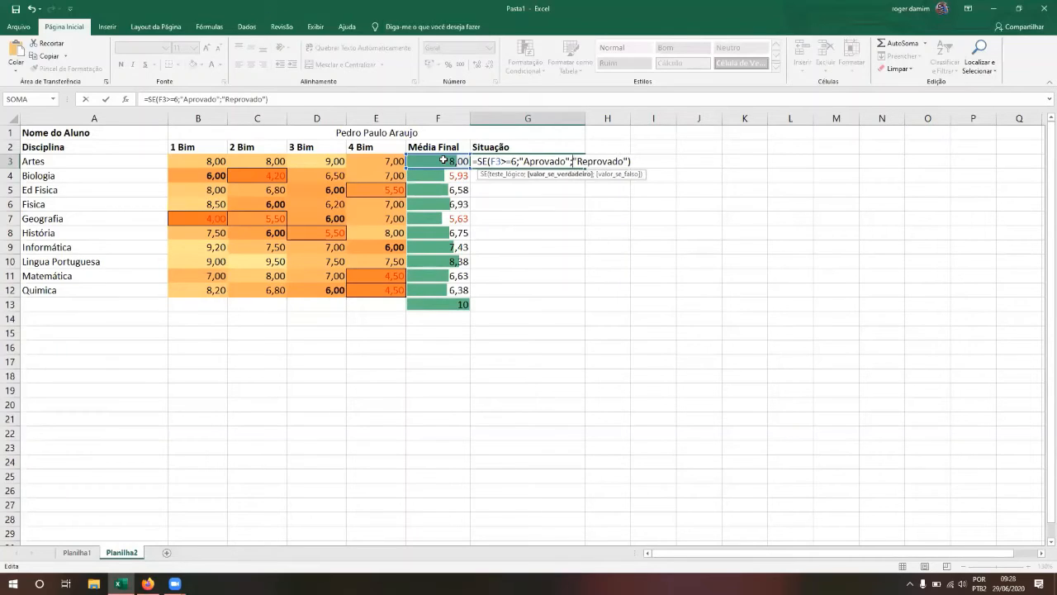
{"action": "key", "text": "shift+Right"}
{"action": "key", "text": "shift+Right"}
{"action": "key", "text": "shift+Right"}
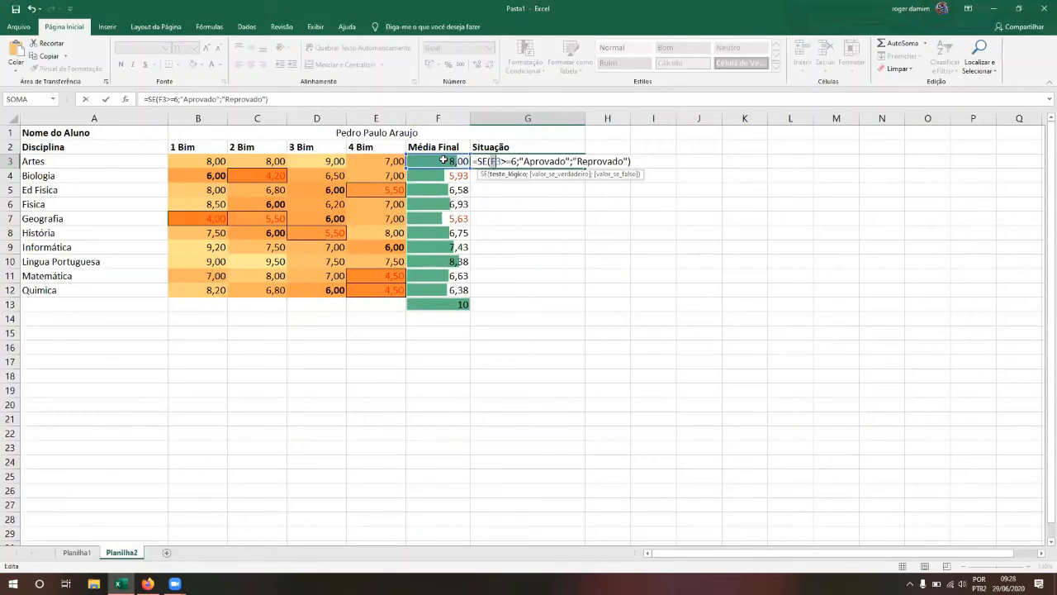
{"action": "key", "text": "Left"}
{"action": "key", "text": "Right"}
{"action": "key", "text": "Right"}
{"action": "key", "text": "Right"}
{"action": "key", "text": "Right"}
{"action": "key", "text": "Right"}
{"action": "key", "text": "shift+Right"}
{"action": "key", "text": "shift+Right"}
{"action": "key", "text": "shift+Right"}
{"action": "key", "text": "shift+Right"}
{"action": "key", "text": "shift+Right"}
{"action": "key", "text": "shift+Right"}
{"action": "key", "text": "shift+Right"}
{"action": "key", "text": "shift+Right"}
{"action": "key", "text": "shift+Right"}
{"action": "key", "text": "shift+Right"}
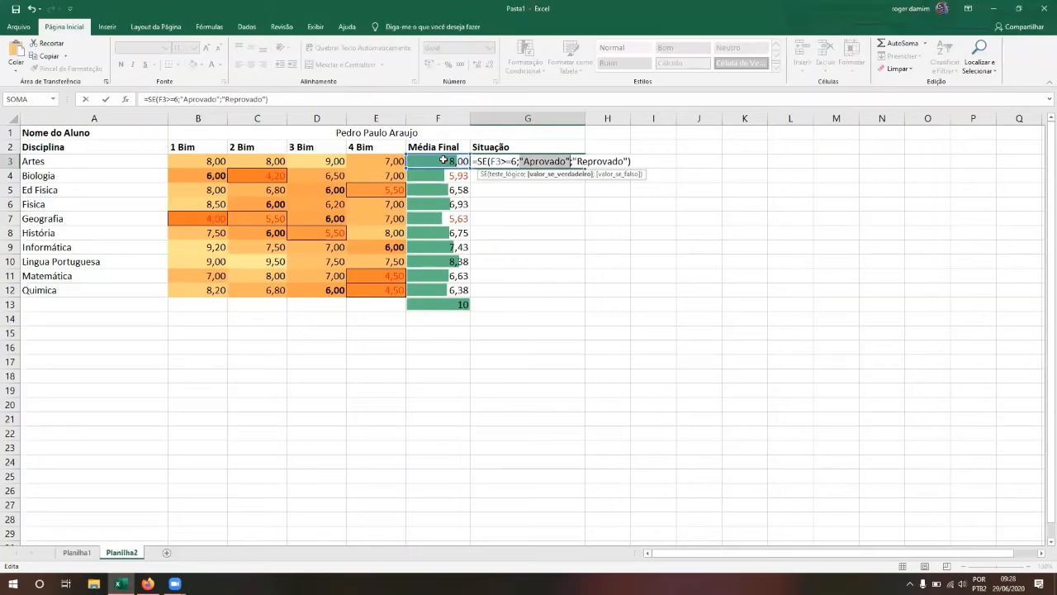
{"action": "key", "text": "Left"}
{"action": "key", "text": "Right"}
{"action": "key", "text": "Right"}
{"action": "key", "text": "Right"}
{"action": "key", "text": "Right"}
{"action": "key", "text": "Right"}
{"action": "key", "text": "Right"}
{"action": "key", "text": "shift+Right"}
{"action": "key", "text": "shift+Right"}
{"action": "key", "text": "shift+Right"}
{"action": "key", "text": "shift+Right"}
{"action": "key", "text": "shift+Right"}
{"action": "key", "text": "shift+Right"}
{"action": "key", "text": "shift+Right"}
{"action": "key", "text": "shift+Right"}
{"action": "key", "text": "shift+Right"}
{"action": "key", "text": "shift+Right"}
{"action": "key", "text": "shift+Right"}
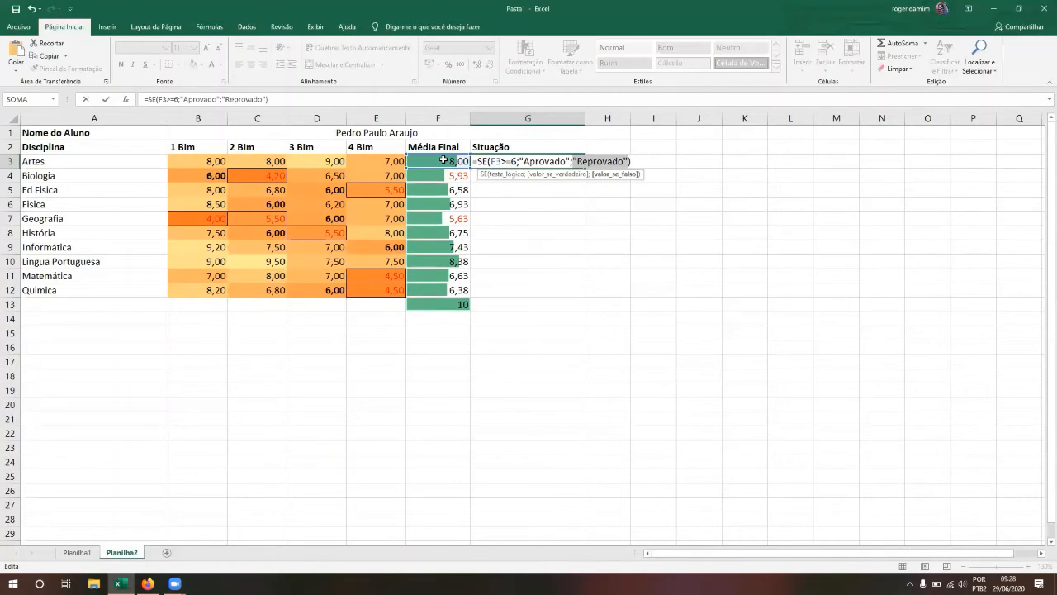
{"action": "key", "text": "Return"}
{"action": "key", "text": "Up"}
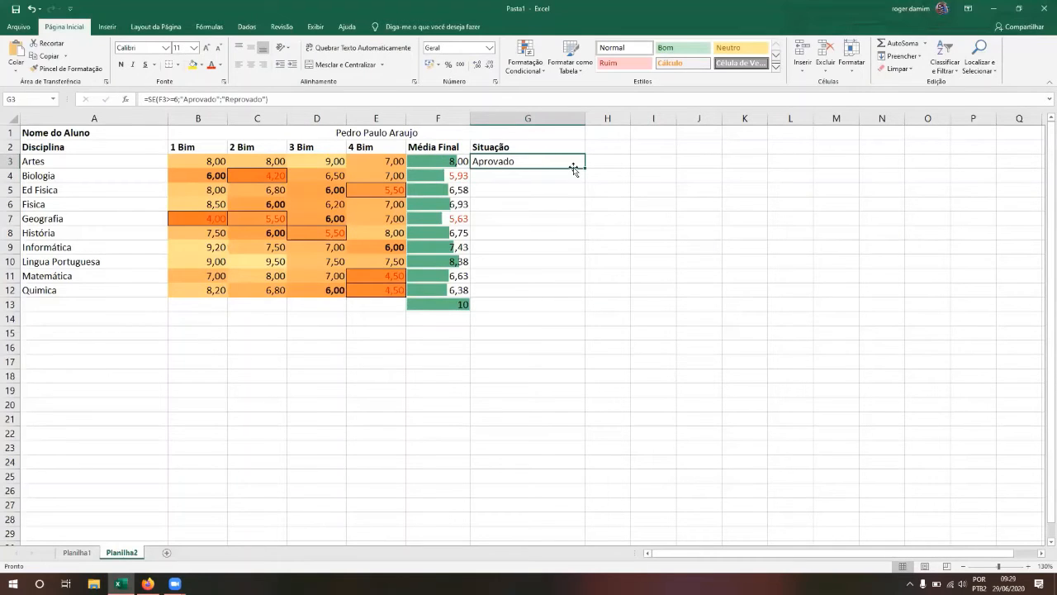
Step: Fill the G3 status formula down to G12 and check the Artes, Biologia and Física results
{"action": "left_click_drag", "start_coordinate": [586, 168], "coordinate": [584, 297]}
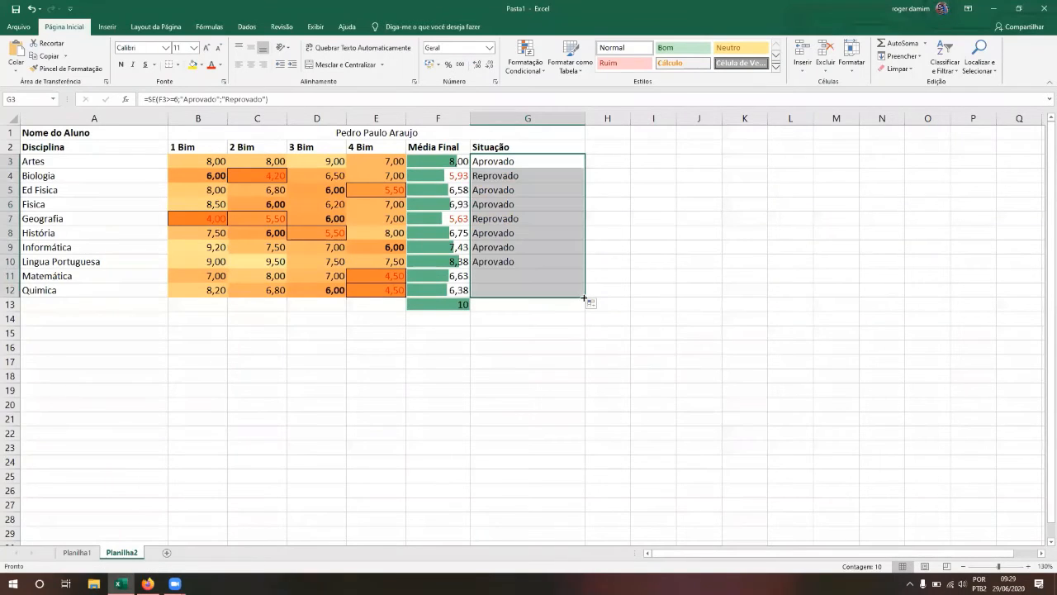
{"action": "left_click", "coordinate": [525, 235]}
{"action": "key", "text": "Up"}
{"action": "key", "text": "Up"}
{"action": "key", "text": "Up"}
{"action": "key", "text": "Up"}
{"action": "key", "text": "Up"}
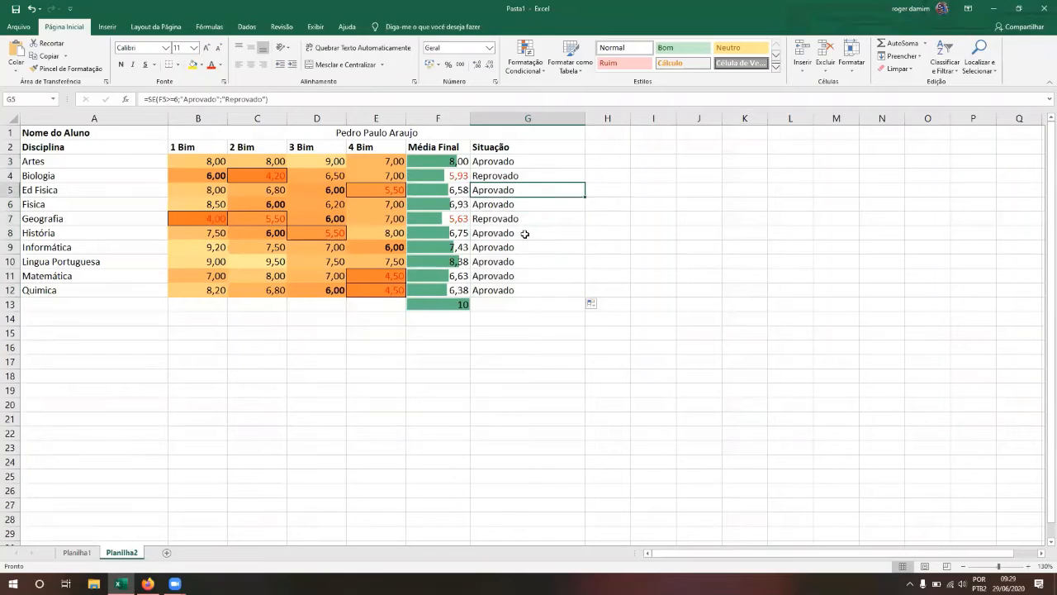
{"action": "key", "text": "Down"}
{"action": "key", "text": "Down"}
{"action": "key", "text": "Down"}
{"action": "key", "text": "Down"}
{"action": "key", "text": "Down"}
{"action": "key", "text": "Down"}
{"action": "key", "text": "Up"}
{"action": "key", "text": "Up"}
{"action": "key", "text": "Up"}
{"action": "key", "text": "Up"}
{"action": "key", "text": "Up"}
{"action": "key", "text": "Down"}
{"action": "key", "text": "Down"}
{"action": "key", "text": "Down"}
{"action": "key", "text": "Down"}
{"action": "key", "text": "Down"}
{"action": "key", "text": "Down"}
{"action": "key", "text": "Up"}
{"action": "key", "text": "Up"}
{"action": "key", "text": "Up"}
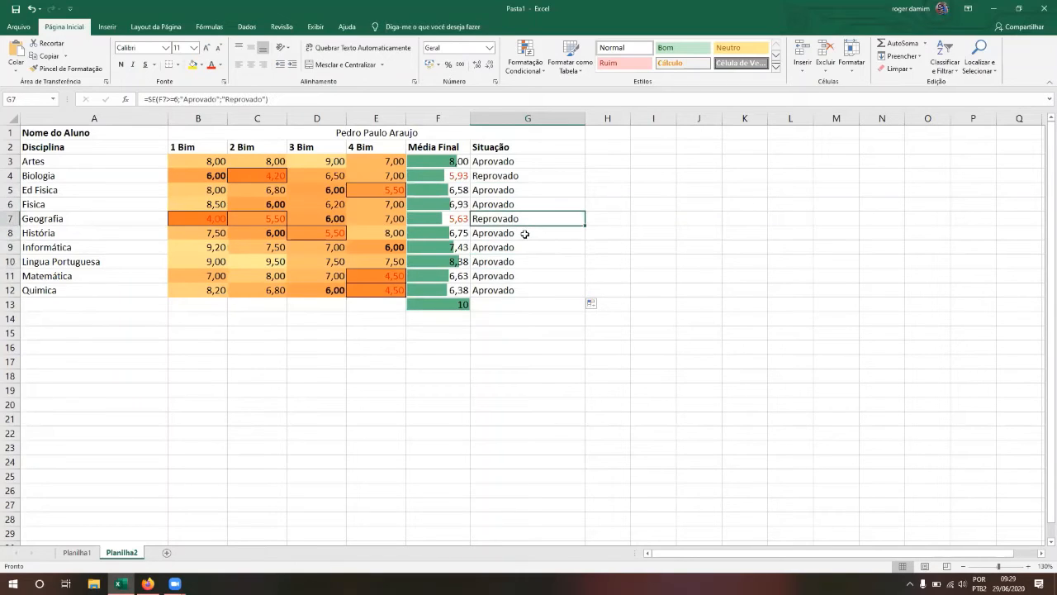
Step: Check Geografia's average behind its Reprovado, then select the status range G3:G12
{"action": "key", "text": "Left"}
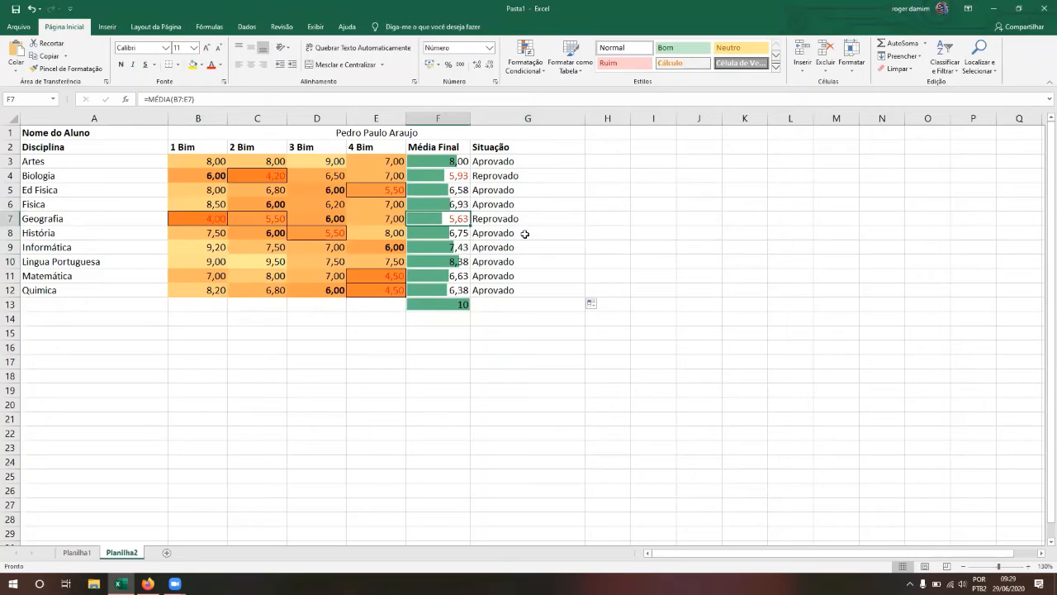
{"action": "key", "text": "Right"}
{"action": "key", "text": "Up"}
{"action": "key", "text": "Up"}
{"action": "key", "text": "Up"}
{"action": "key", "text": "Up"}
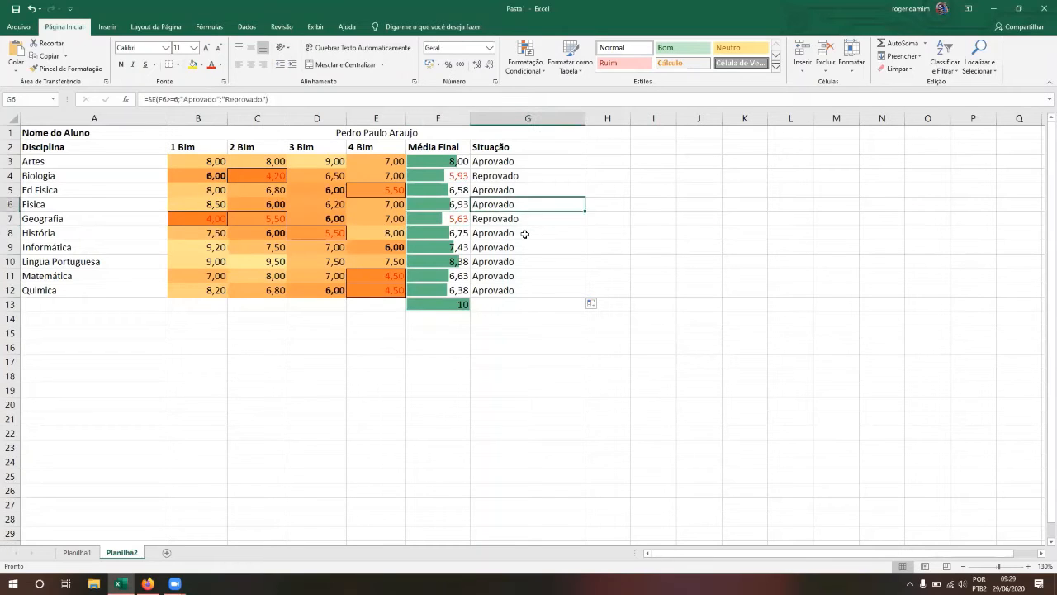
{"action": "key", "text": "Down"}
{"action": "key", "text": "Up"}
{"action": "key", "text": "shift+Down"}
{"action": "key", "text": "shift+Down"}
{"action": "key", "text": "shift+Down"}
{"action": "key", "text": "shift+Down"}
{"action": "key", "text": "shift+Down"}
{"action": "key", "text": "shift+Down"}
{"action": "key", "text": "shift+Down"}
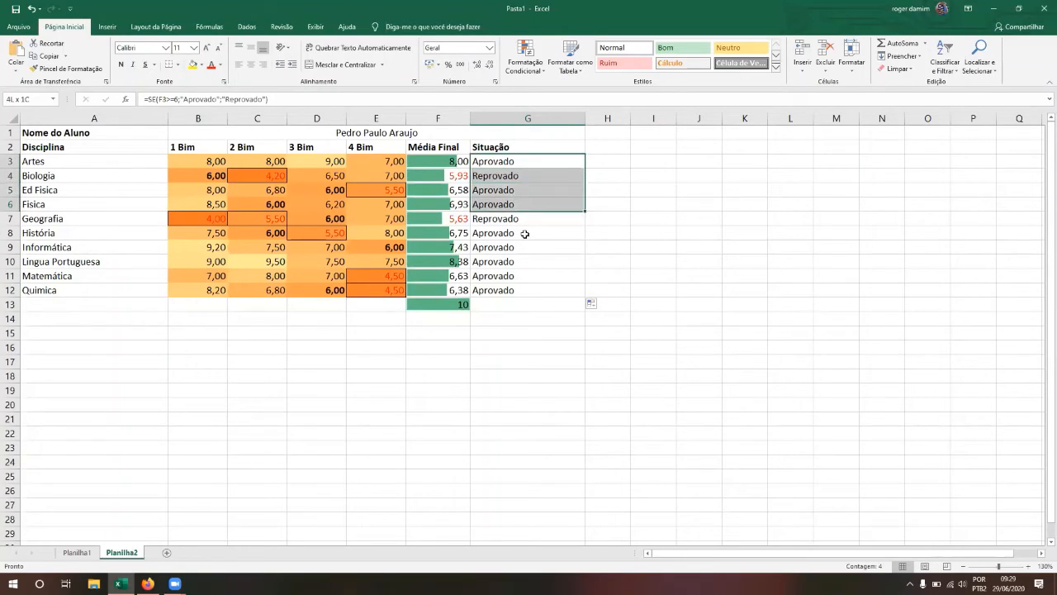
{"action": "key", "text": "shift+Down"}
{"action": "key", "text": "shift+Down"}
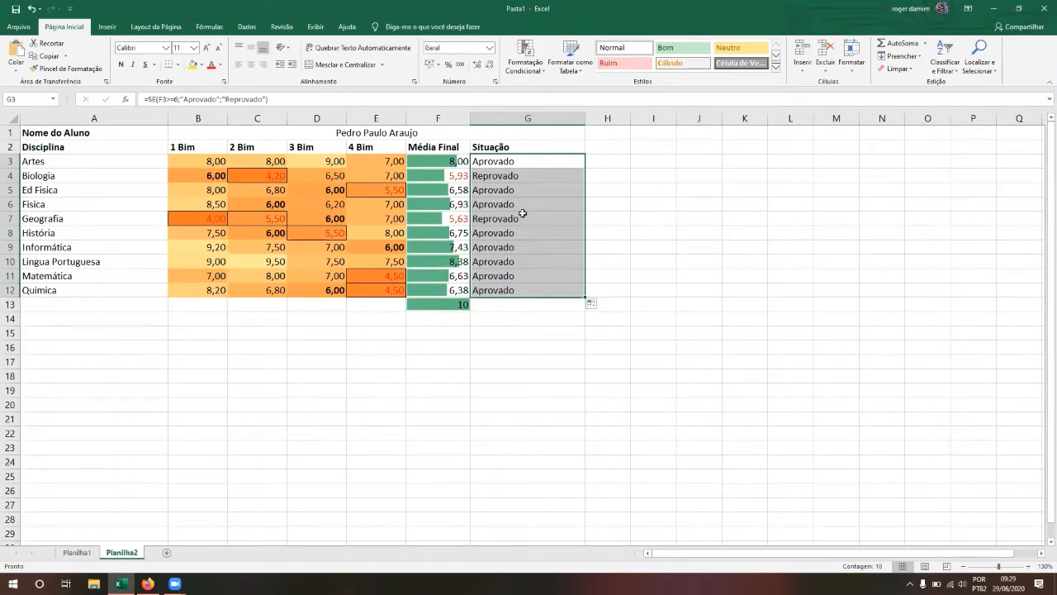
Step: Create a New Rule formatting only cells whose value is equal to Aprovado
{"action": "left_click", "coordinate": [526, 62]}
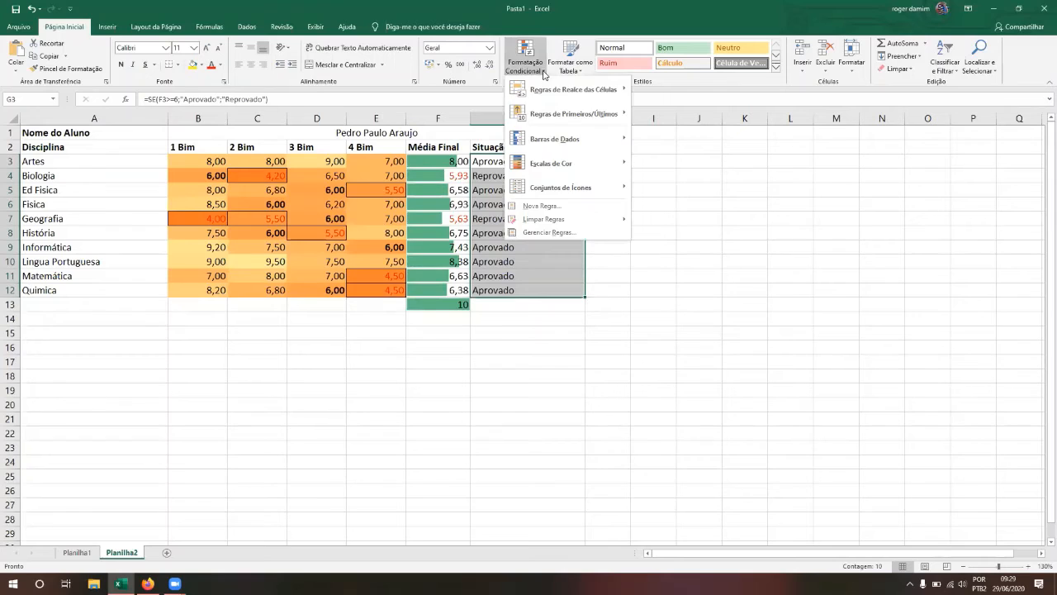
{"action": "left_click", "coordinate": [553, 208]}
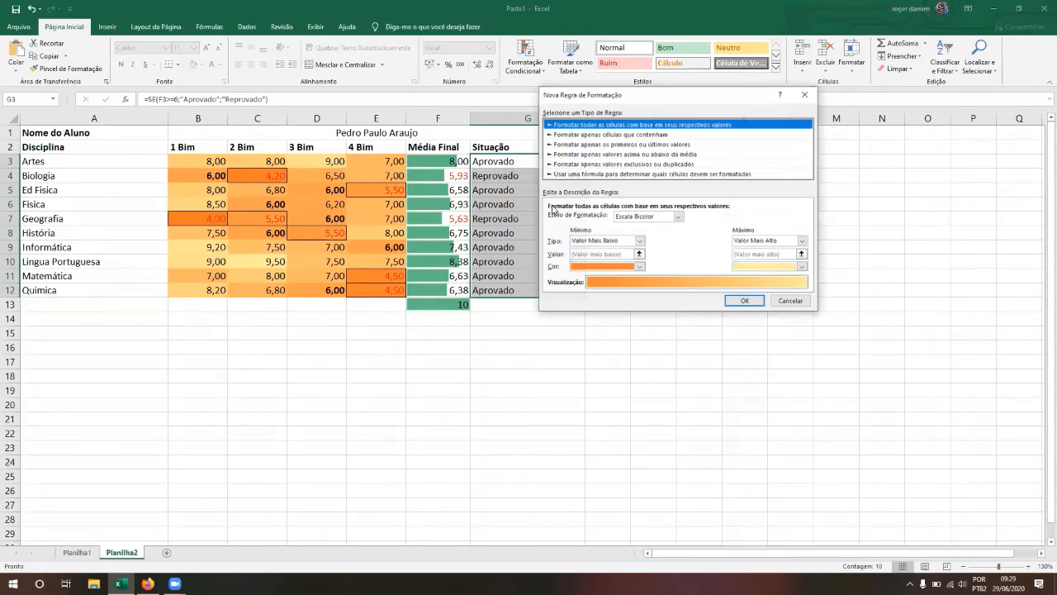
{"action": "left_click", "coordinate": [636, 135]}
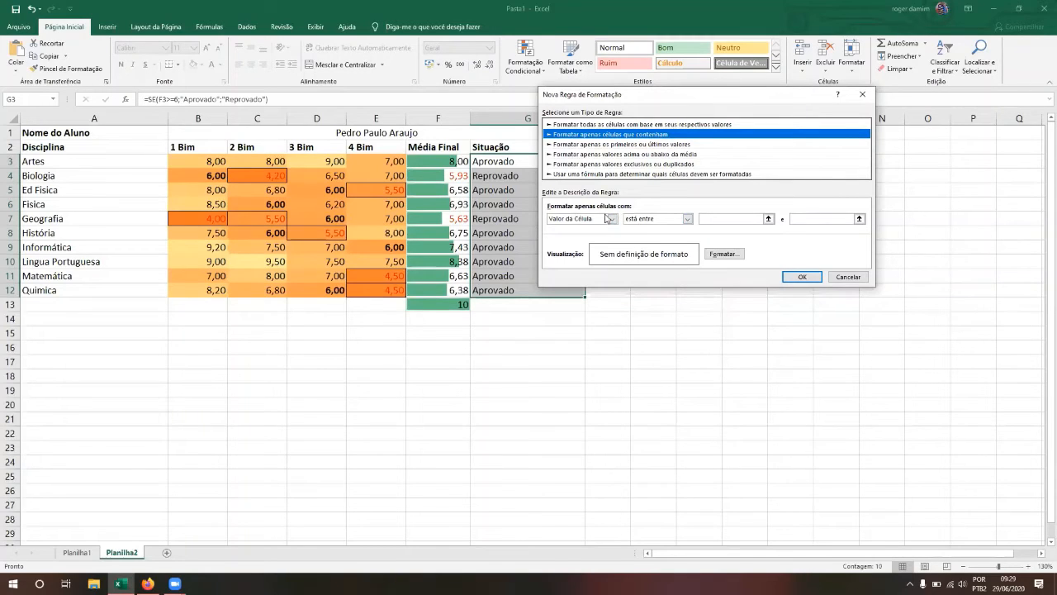
{"action": "left_click", "coordinate": [632, 220]}
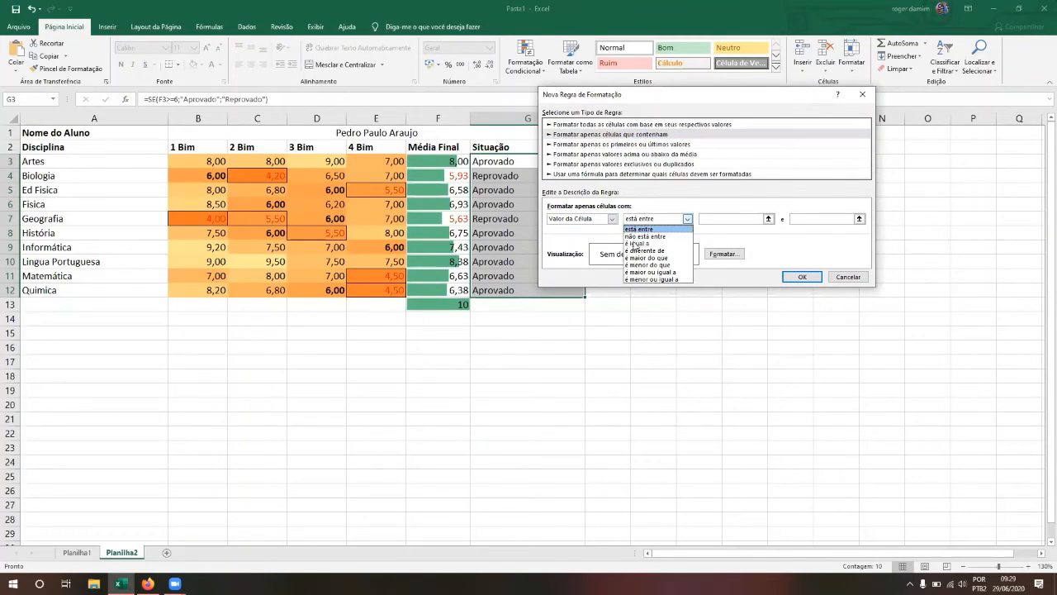
{"action": "left_click", "coordinate": [634, 244]}
{"action": "left_click", "coordinate": [747, 219]}
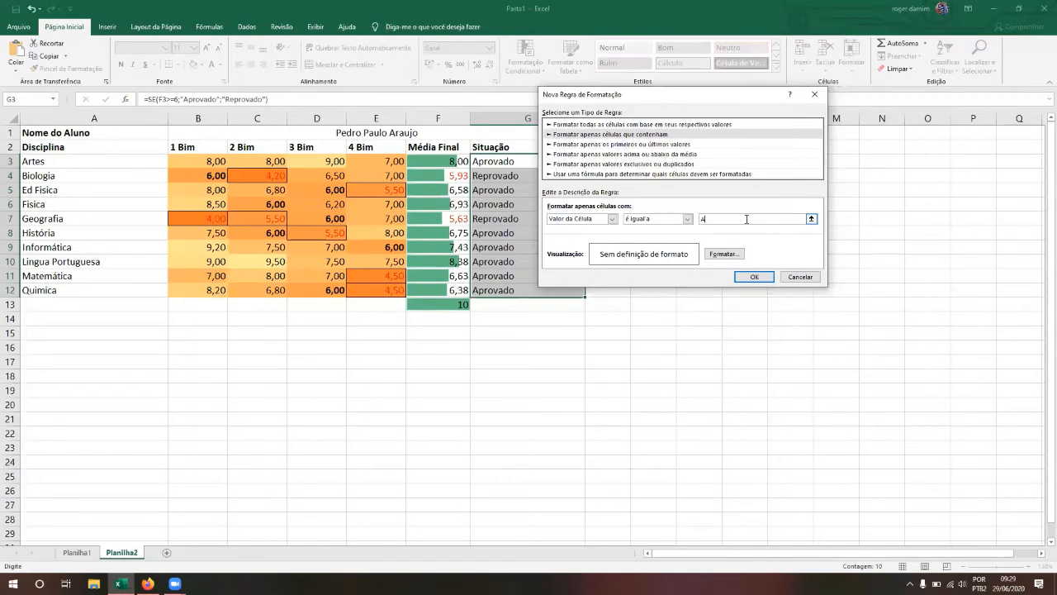
{"action": "type", "text": "Ap"}
{"action": "key", "text": "BackSpace"}
{"action": "key", "text": "BackSpace"}
{"action": "type", "text": "\"Aprov"}
{"action": "key", "text": "BackSpace"}
{"action": "key", "text": "BackSpace"}
{"action": "key", "text": "BackSpace"}
{"action": "key", "text": "BackSpace"}
{"action": "key", "text": "BackSpace"}
{"action": "key", "text": "BackSpace"}
{"action": "type", "text": "Aprovado"}
{"action": "key", "text": "Tab"}
Step: Give the Aprovado rule a light green fill and apply it
{"action": "left_click", "coordinate": [724, 254]}
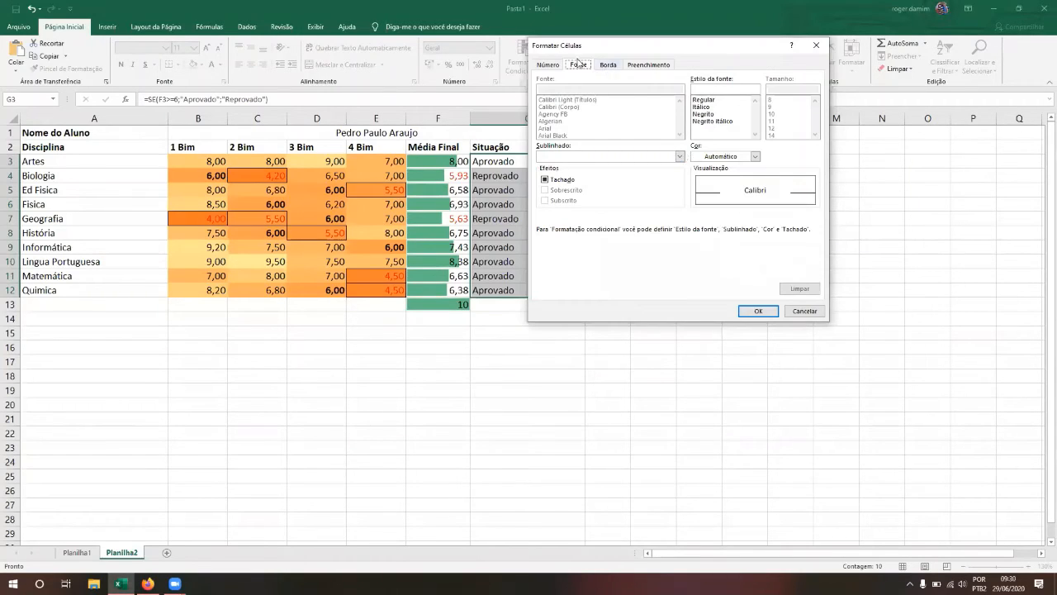
{"action": "left_click", "coordinate": [643, 65]}
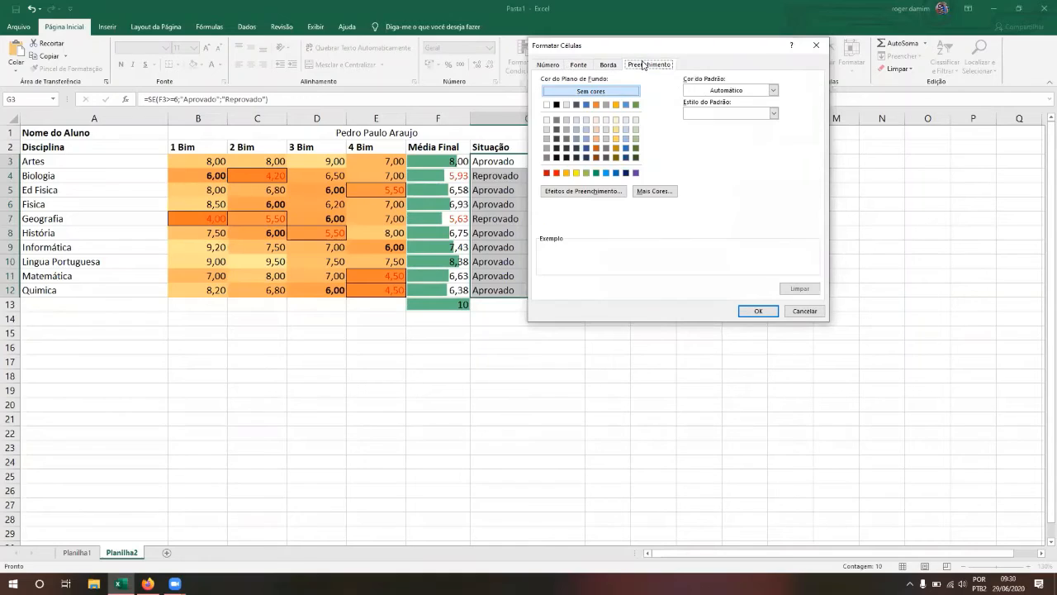
{"action": "left_click", "coordinate": [636, 138]}
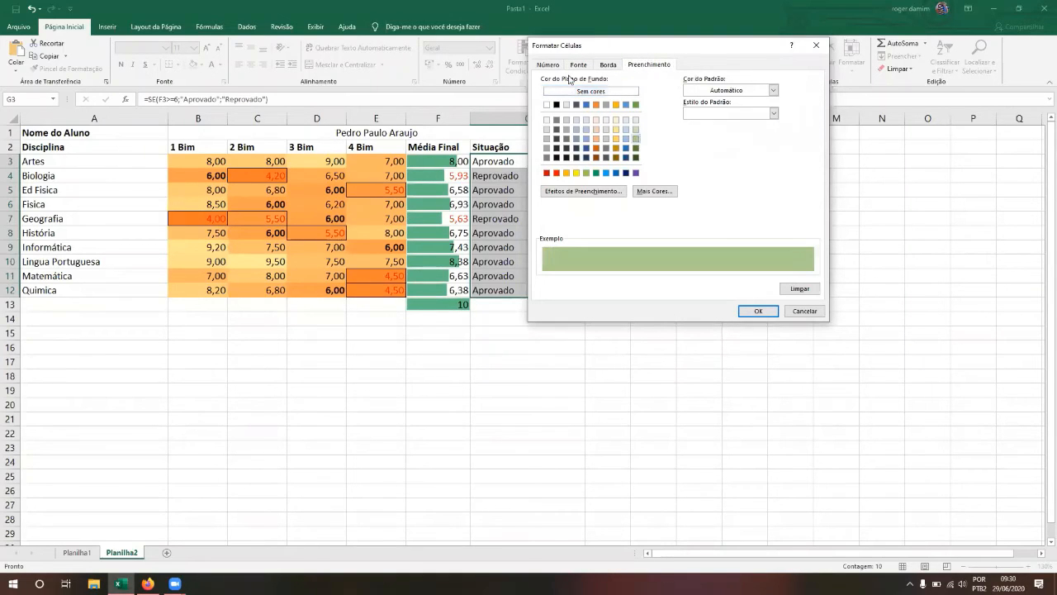
{"action": "left_click", "coordinate": [758, 311]}
{"action": "left_click", "coordinate": [754, 276]}
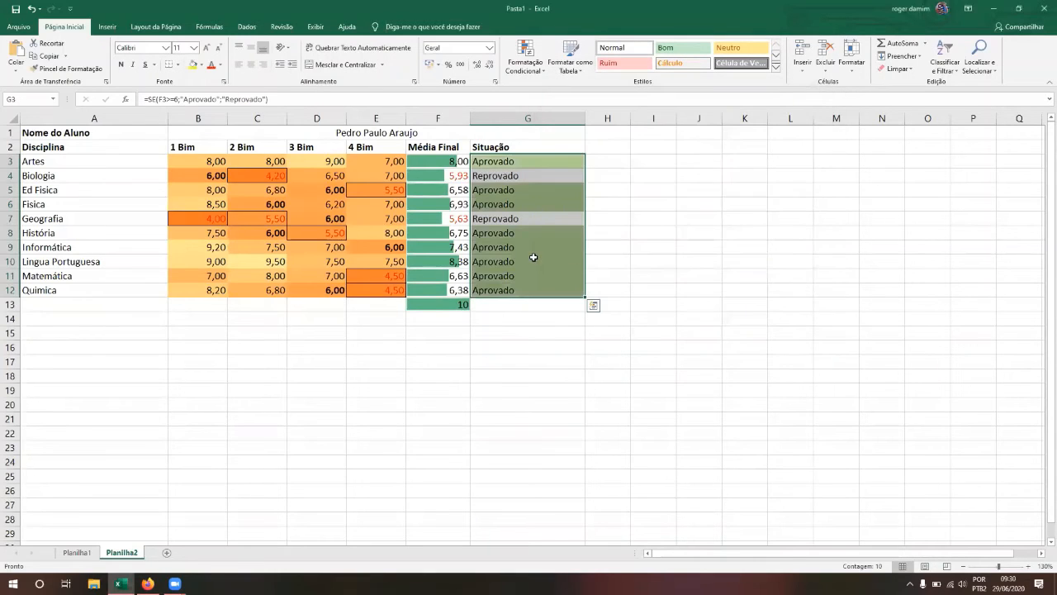
Step: Check the green-shaded status cells and reselect G3:G12
{"action": "left_click", "coordinate": [533, 258]}
{"action": "key", "text": "Up"}
{"action": "key", "text": "Up"}
{"action": "key", "text": "Up"}
{"action": "key", "text": "Up"}
{"action": "key", "text": "Up"}
{"action": "key", "text": "Up"}
{"action": "key", "text": "Up"}
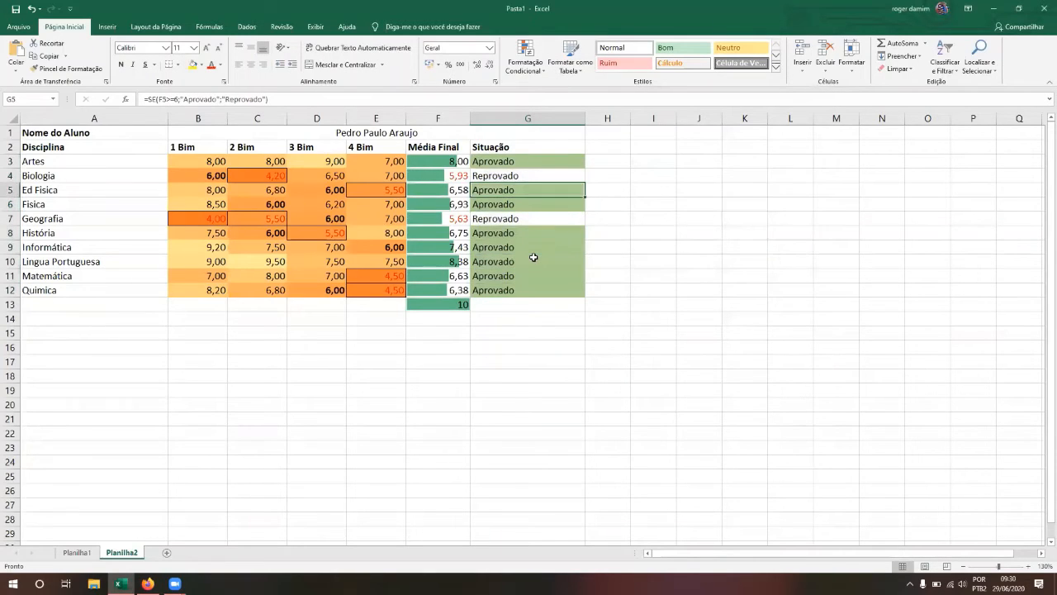
{"action": "key", "text": "Down"}
{"action": "key", "text": "Down"}
{"action": "key", "text": "Down"}
{"action": "key", "text": "Down"}
{"action": "key", "text": "Down"}
{"action": "key", "text": "Down"}
{"action": "key", "text": "Down"}
{"action": "key", "text": "Down"}
{"action": "key", "text": "Down"}
{"action": "key", "text": "Down"}
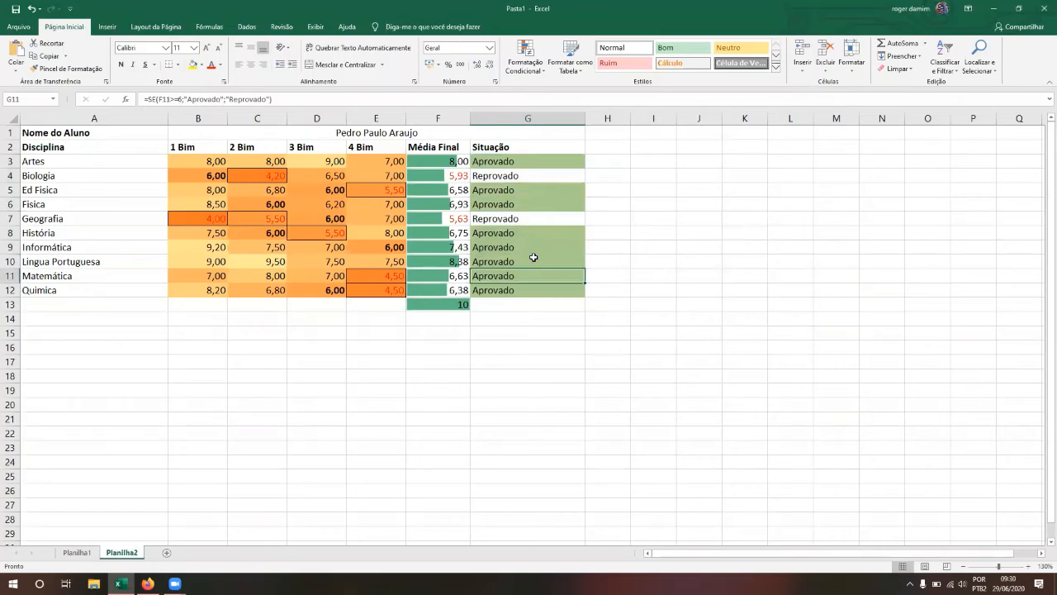
{"action": "key", "text": "Up"}
{"action": "key", "text": "shift+Up"}
{"action": "key", "text": "shift+Up"}
{"action": "key", "text": "shift+Up"}
{"action": "key", "text": "shift+Up"}
{"action": "key", "text": "shift+Up"}
{"action": "key", "text": "shift+Up"}
{"action": "key", "text": "shift+Up"}
{"action": "key", "text": "shift+Up"}
{"action": "key", "text": "shift+Up"}
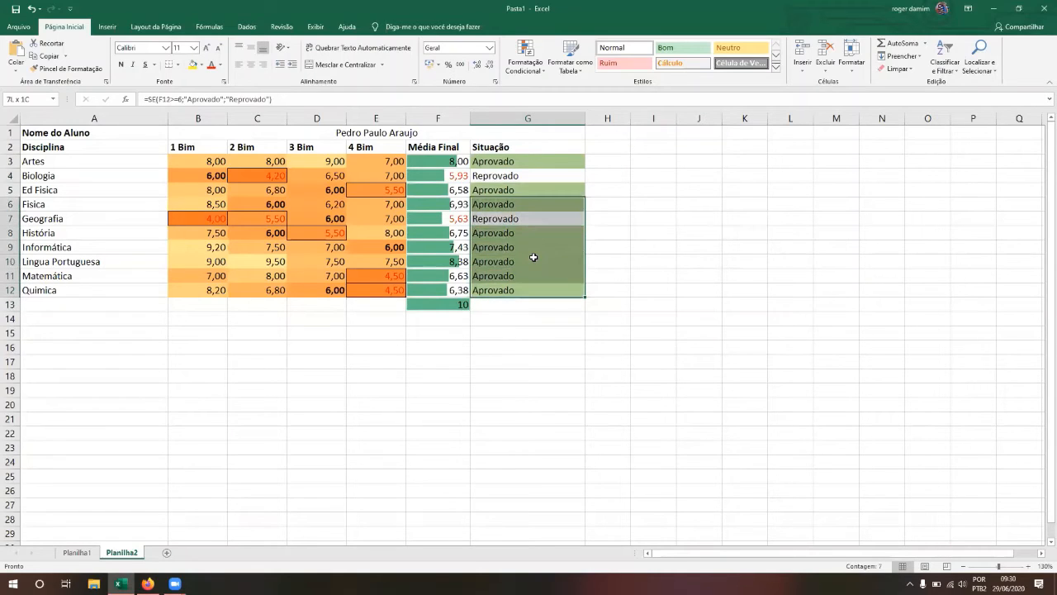
{"action": "left_click", "coordinate": [527, 65]}
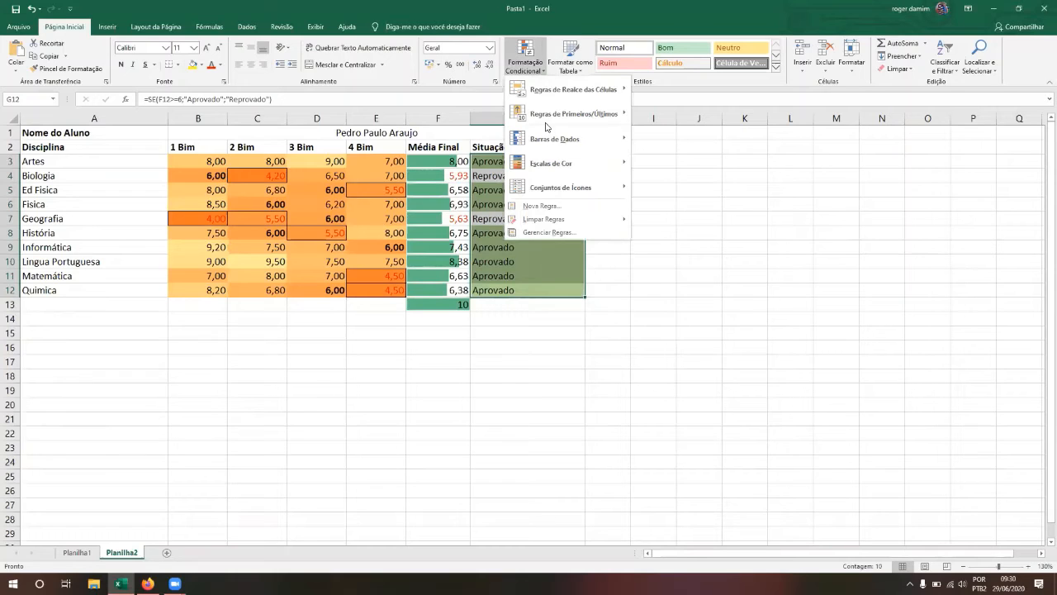
Step: Start a second rule formatting cells whose value is equal to Reprovado
{"action": "left_click", "coordinate": [542, 207]}
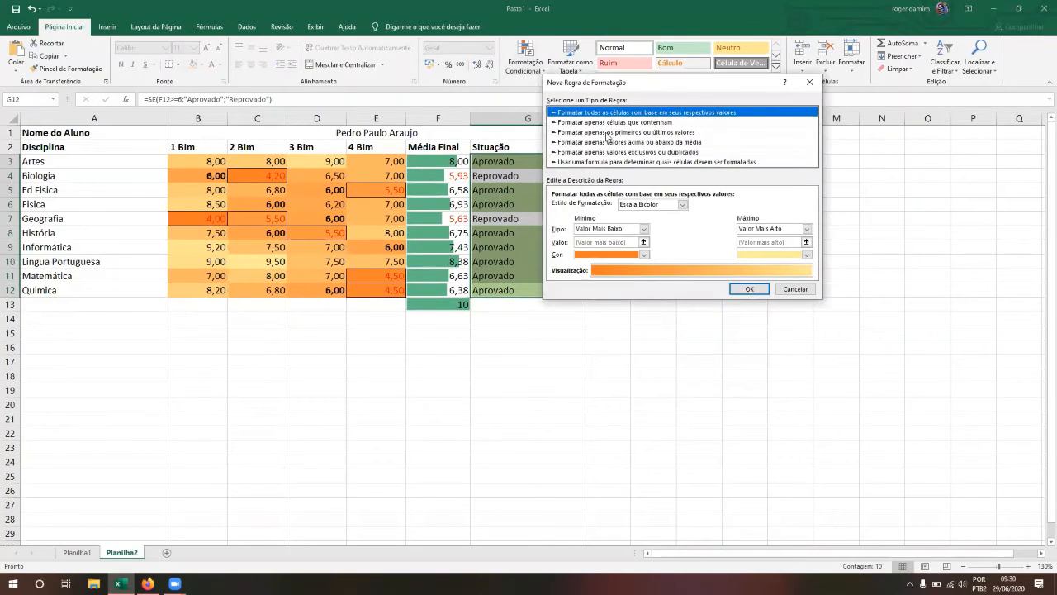
{"action": "left_click", "coordinate": [609, 122]}
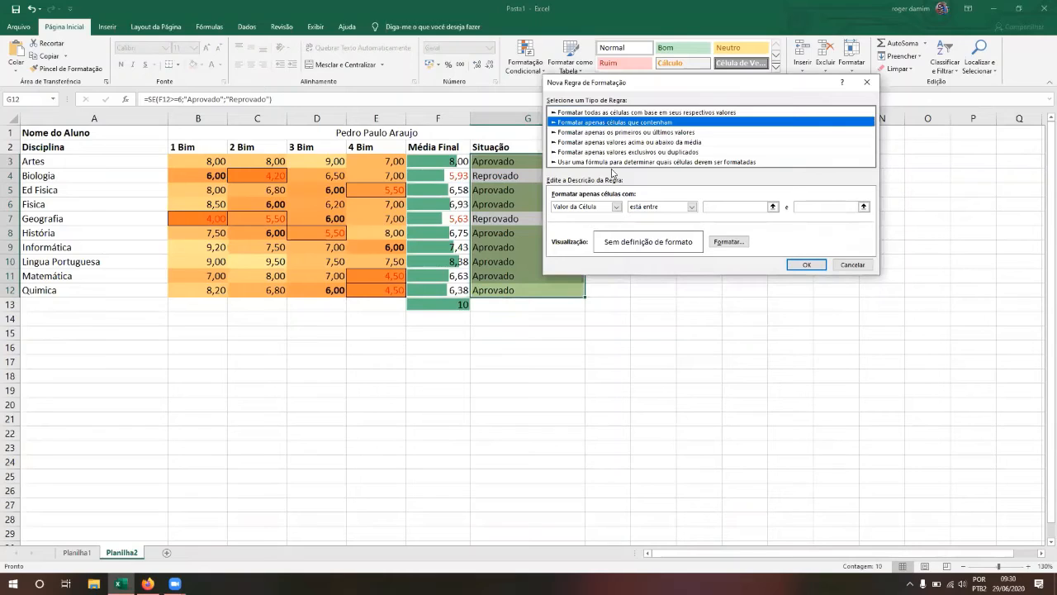
{"action": "left_click", "coordinate": [645, 208]}
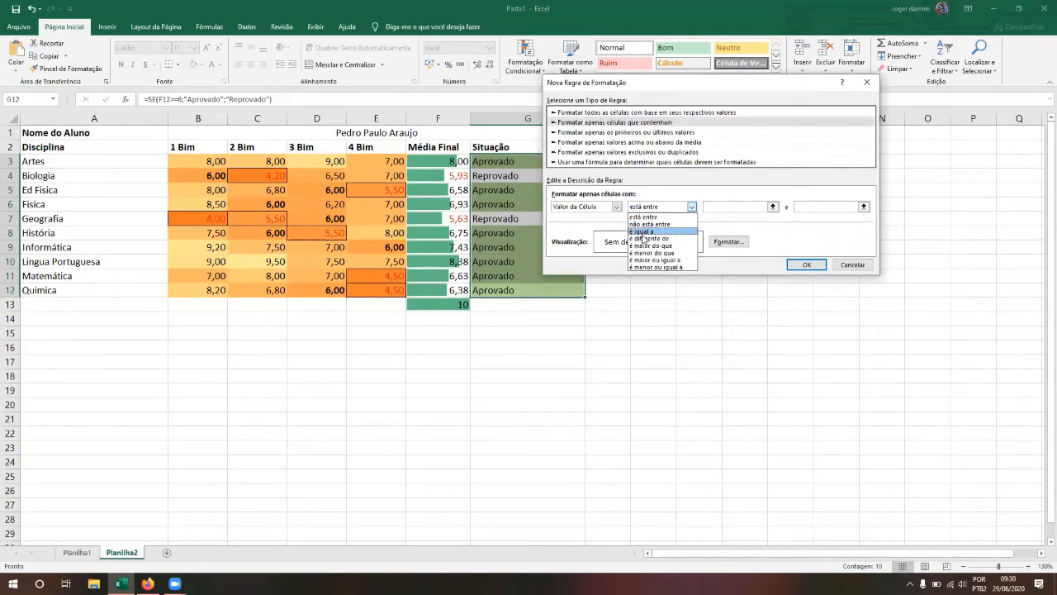
{"action": "left_click", "coordinate": [652, 233]}
{"action": "left_click", "coordinate": [720, 206]}
{"action": "type", "text": "Reprovado"}
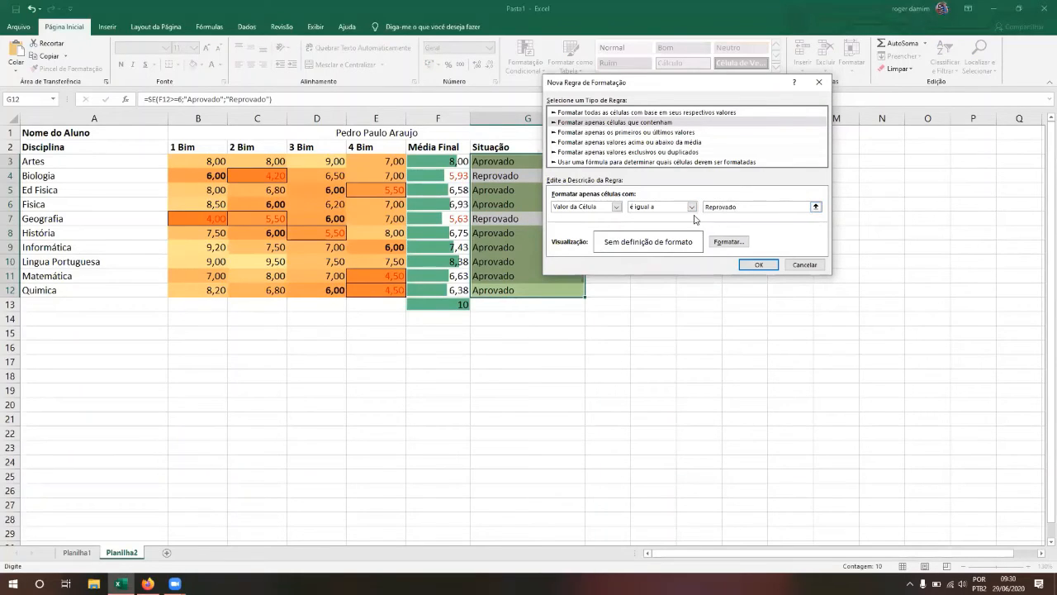
Step: Give the Reprovado rule a custom salmon fill (RGB 230, 152, 146) and apply it
{"action": "left_click", "coordinate": [717, 241]}
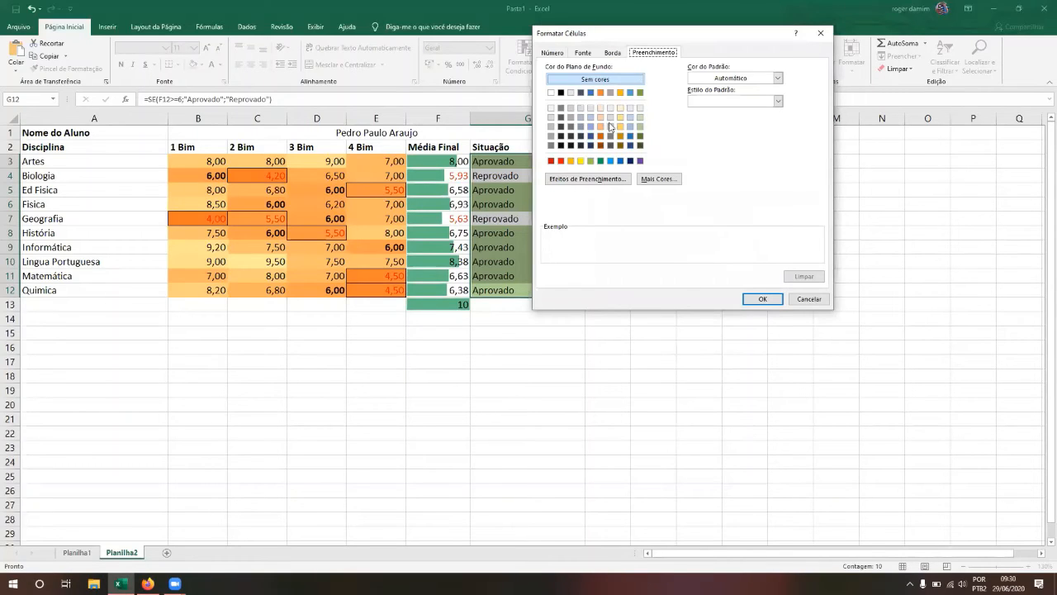
{"action": "left_click", "coordinate": [601, 126]}
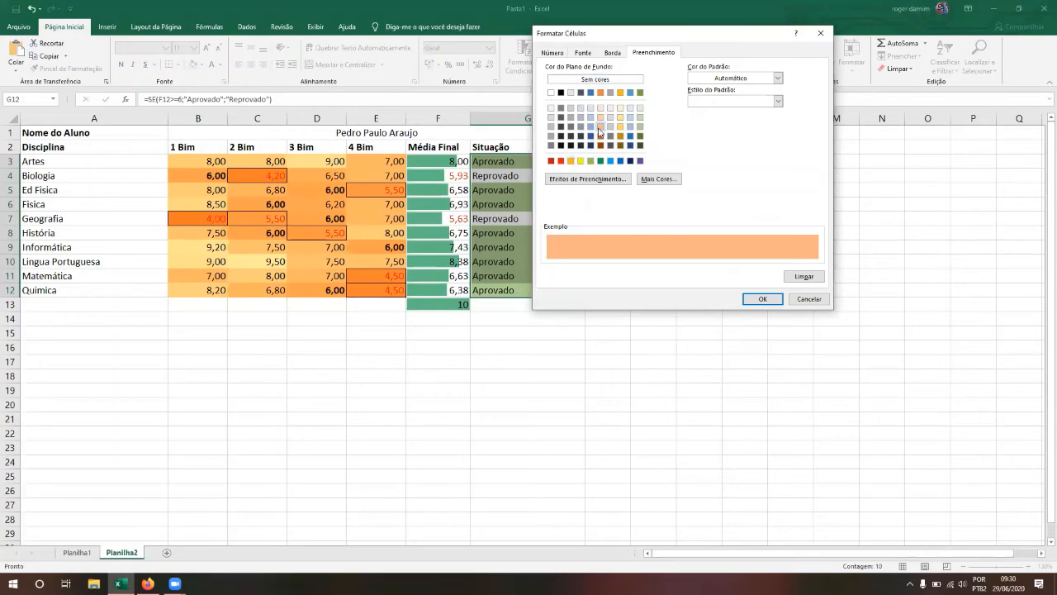
{"action": "left_click", "coordinate": [661, 180]}
{"action": "left_click", "coordinate": [603, 144]}
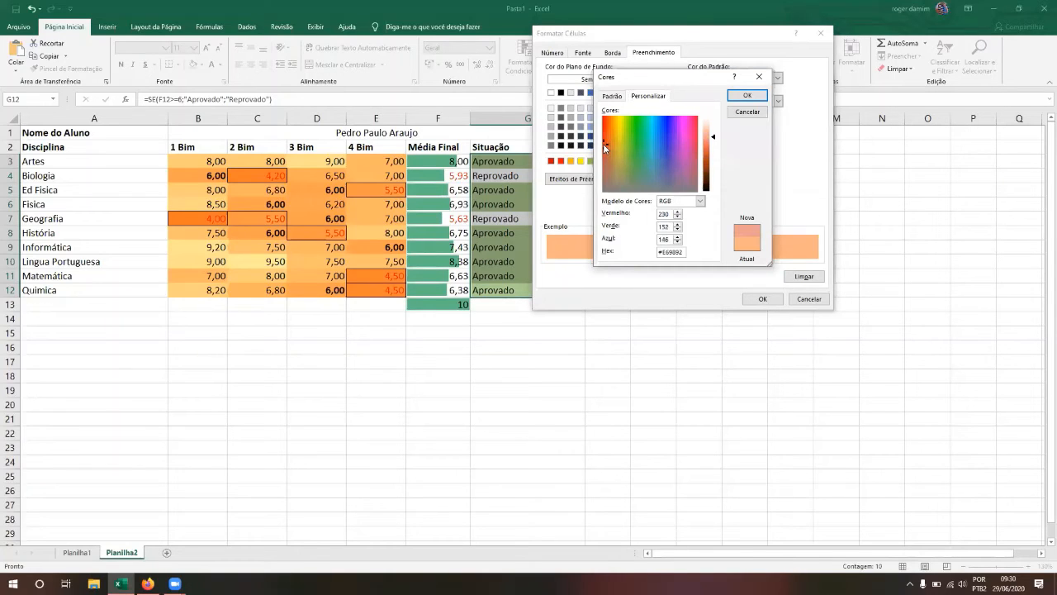
{"action": "left_click", "coordinate": [752, 99]}
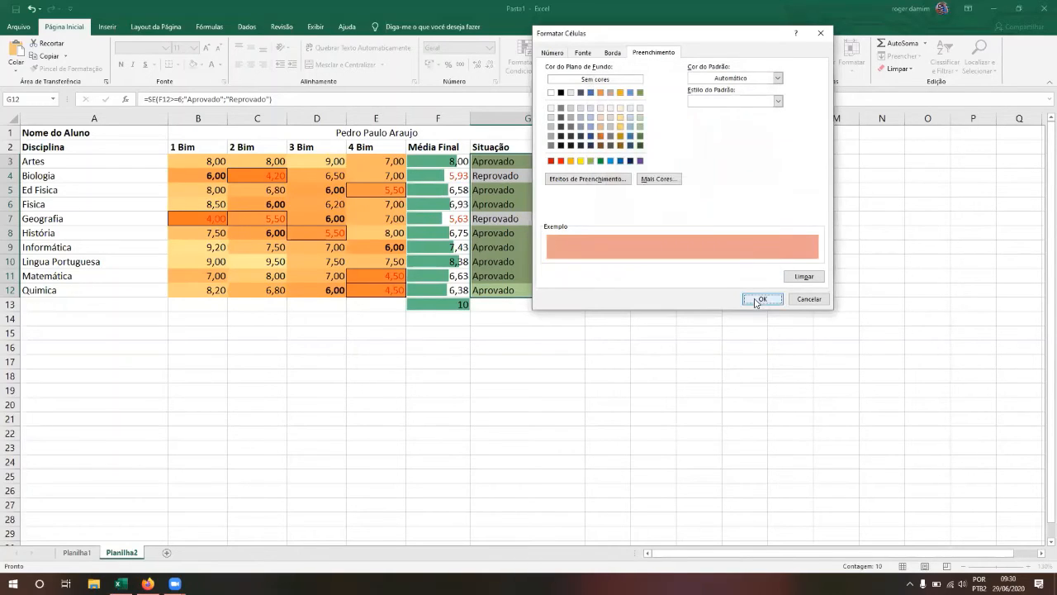
{"action": "left_click", "coordinate": [760, 299]}
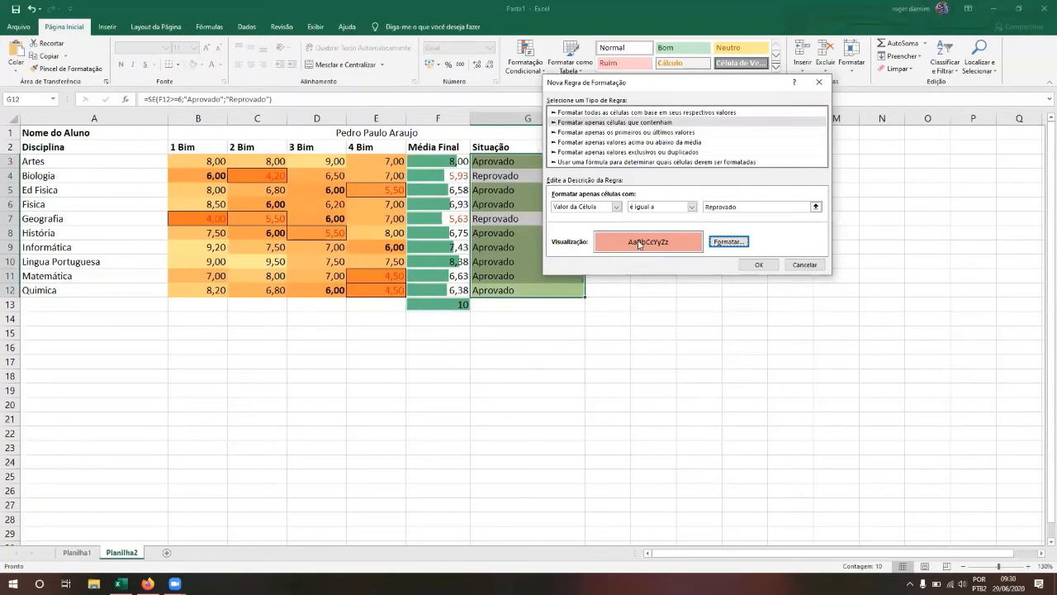
{"action": "left_click", "coordinate": [760, 266]}
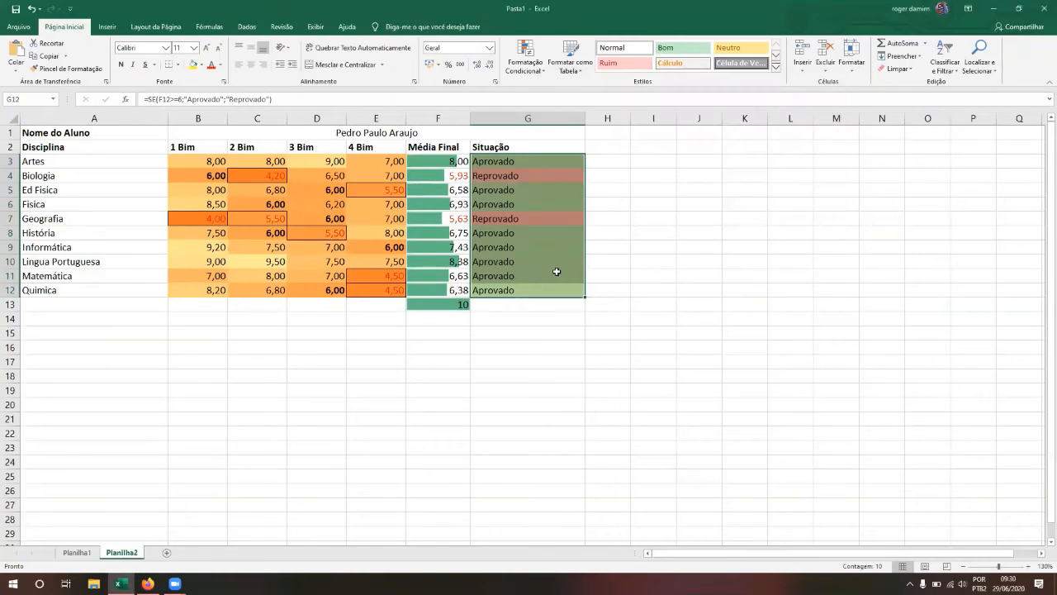
Step: Enter 2 as Física's 4 Bim grade in E6
{"action": "key", "text": "Up"}
{"action": "key", "text": "Up"}
{"action": "key", "text": "Up"}
{"action": "key", "text": "Up"}
{"action": "key", "text": "Up"}
{"action": "key", "text": "Up"}
{"action": "key", "text": "Up"}
{"action": "key", "text": "Up"}
{"action": "key", "text": "Up"}
{"action": "key", "text": "Down"}
{"action": "key", "text": "Down"}
{"action": "key", "text": "Down"}
{"action": "key", "text": "Down"}
{"action": "key", "text": "Down"}
{"action": "key", "text": "Up"}
{"action": "key", "text": "Up"}
{"action": "key", "text": "Up"}
{"action": "key", "text": "Left"}
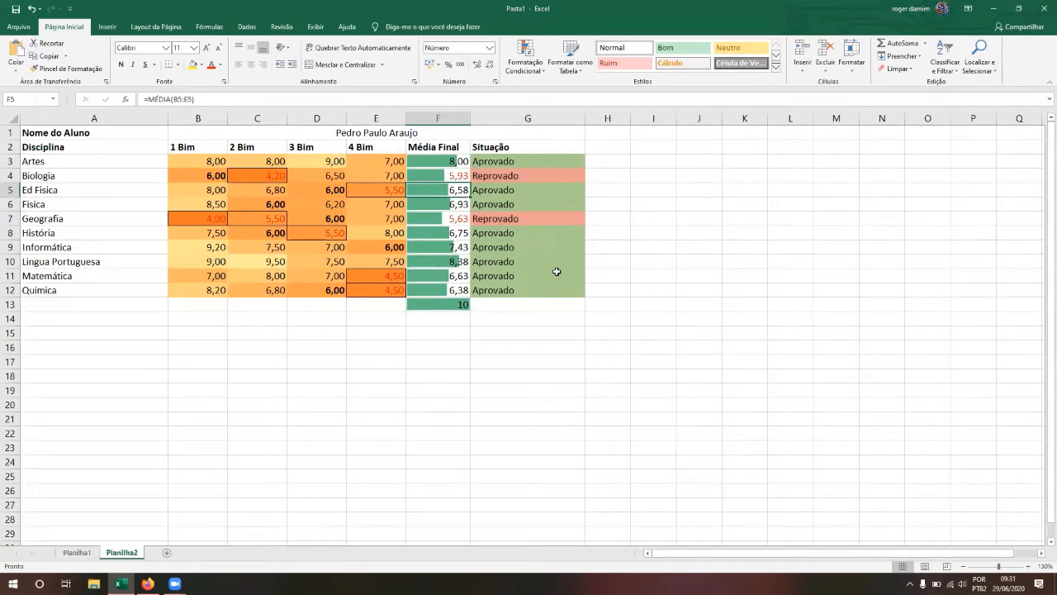
{"action": "key", "text": "Left"}
{"action": "key", "text": "Left"}
{"action": "key", "text": "Up"}
{"action": "key", "text": "Left"}
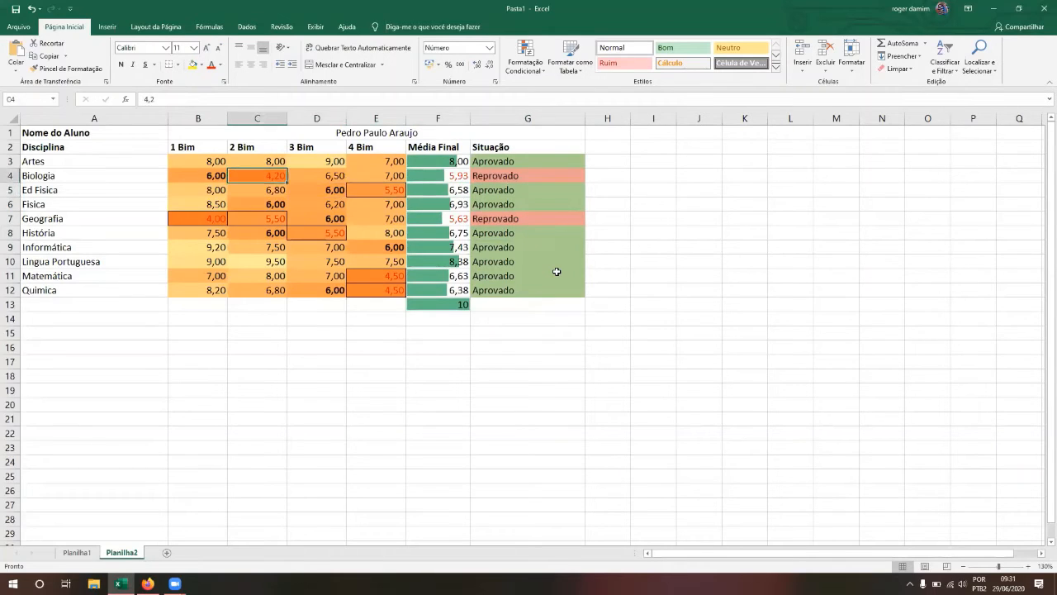
{"action": "key", "text": "Right"}
{"action": "key", "text": "Right"}
{"action": "key", "text": "Right"}
{"action": "key", "text": "Left"}
{"action": "key", "text": "Down"}
{"action": "key", "text": "Down"}
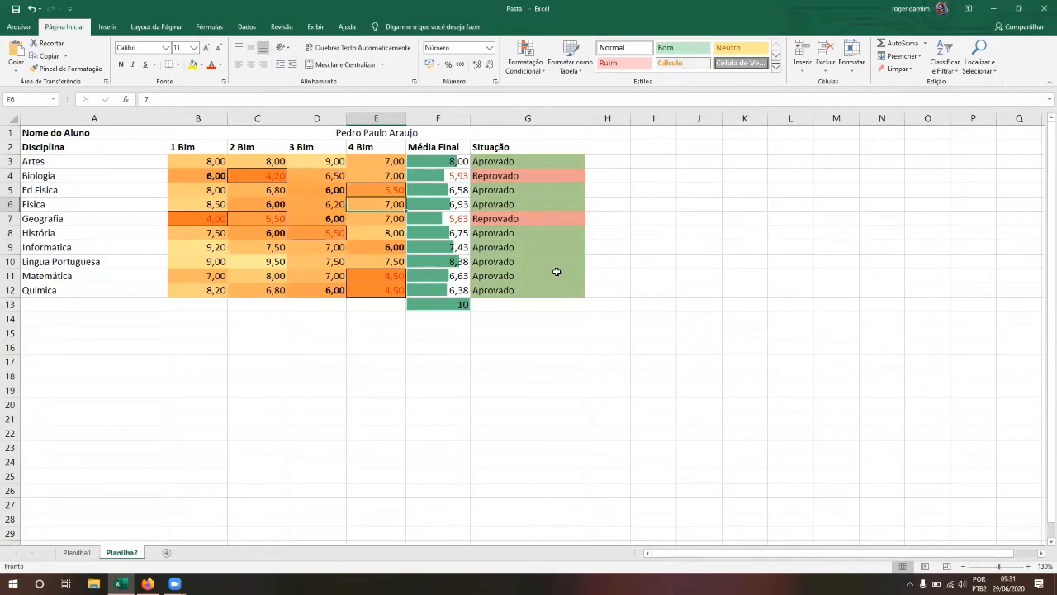
{"action": "type", "text": "2"}
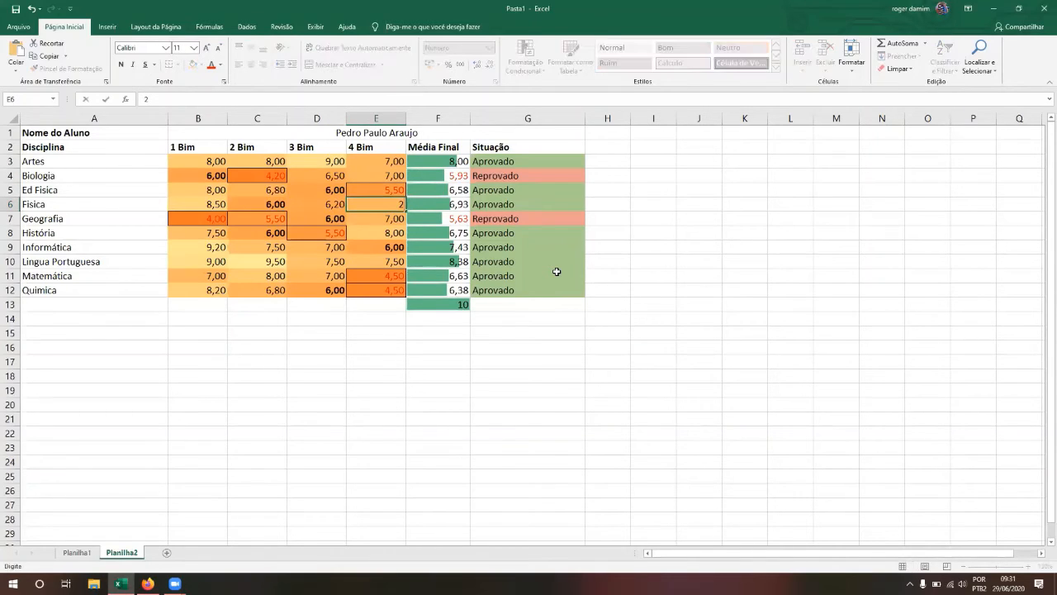
{"action": "key", "text": "Return"}
Step: Check Física's average and status, then change its 4 Bim grade to 6
{"action": "key", "text": "Up"}
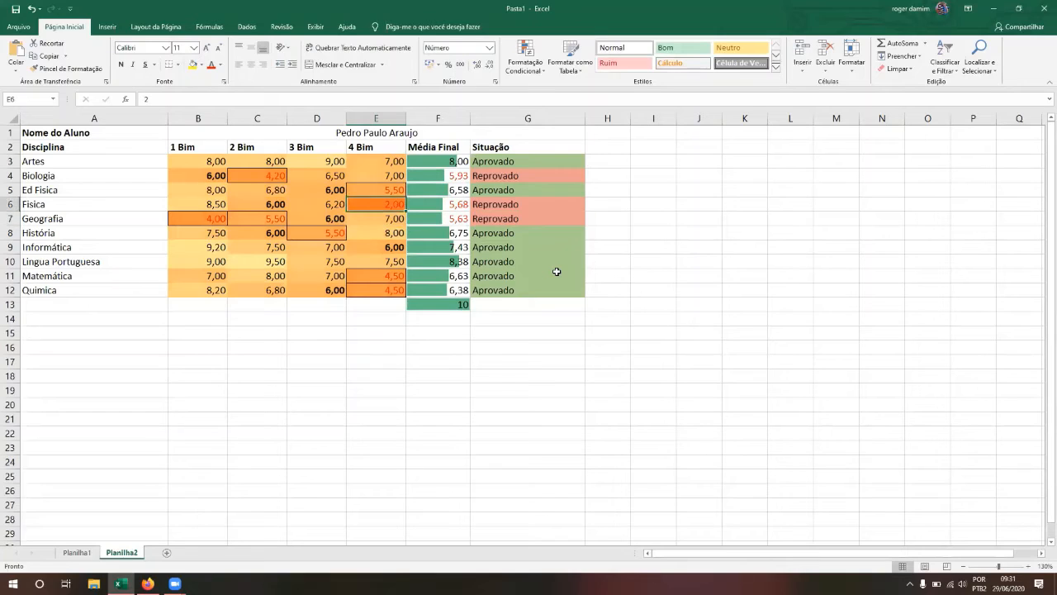
{"action": "key", "text": "Right"}
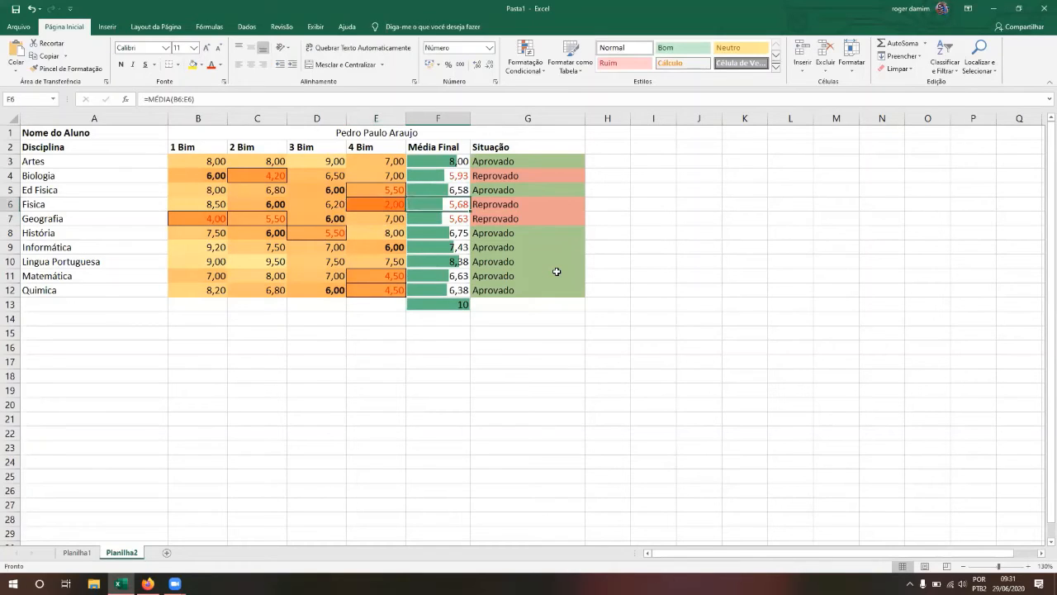
{"action": "key", "text": "Right"}
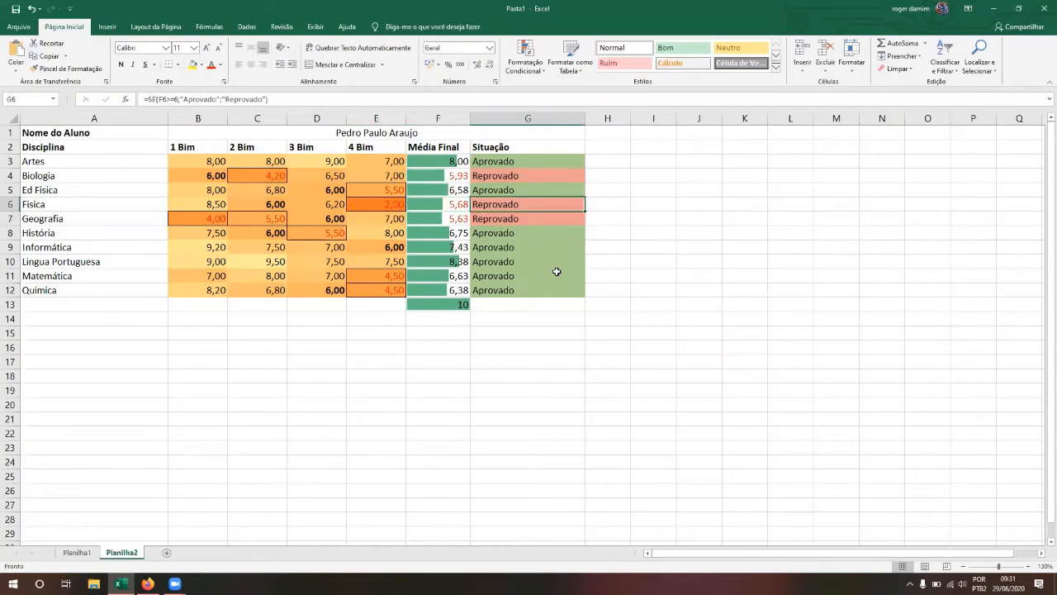
{"action": "key", "text": "Left"}
{"action": "key", "text": "Left"}
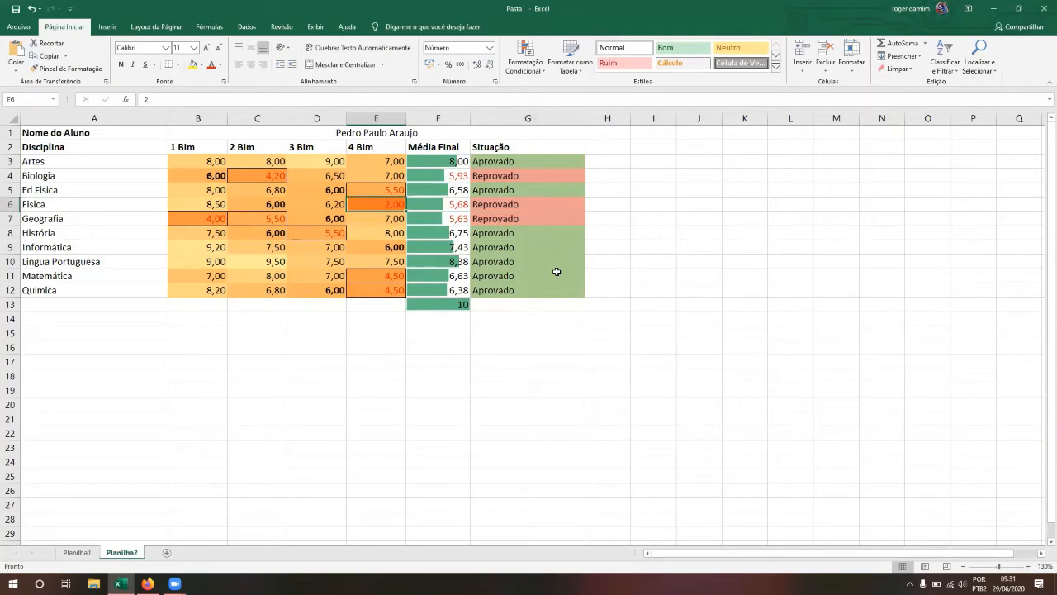
{"action": "type", "text": "6"}
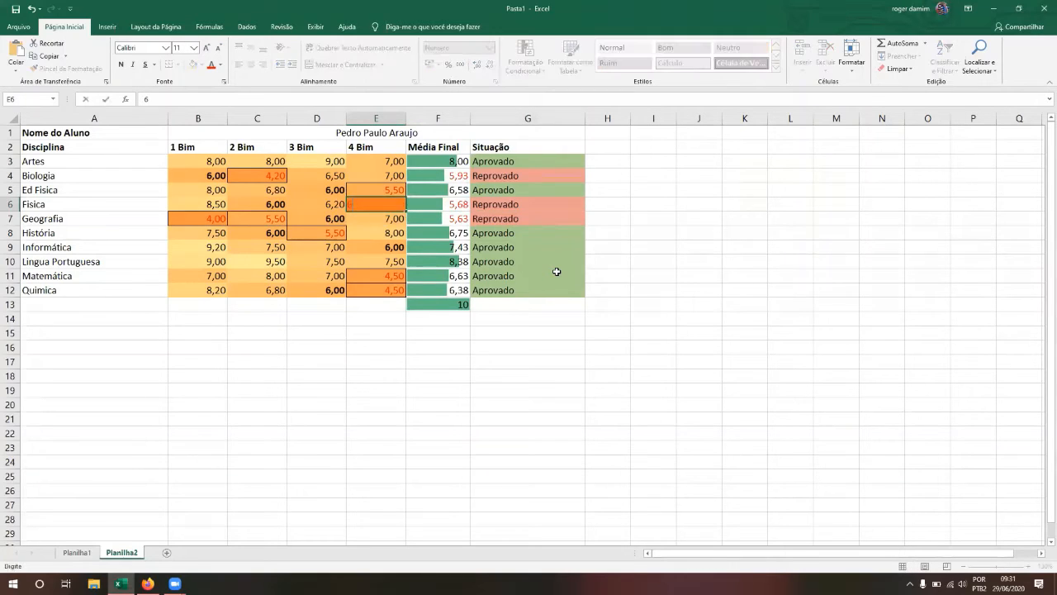
{"action": "key", "text": "Return"}
Step: Check Física's recalculated average and move to Química's 1 Bim grade
{"action": "key", "text": "Right"}
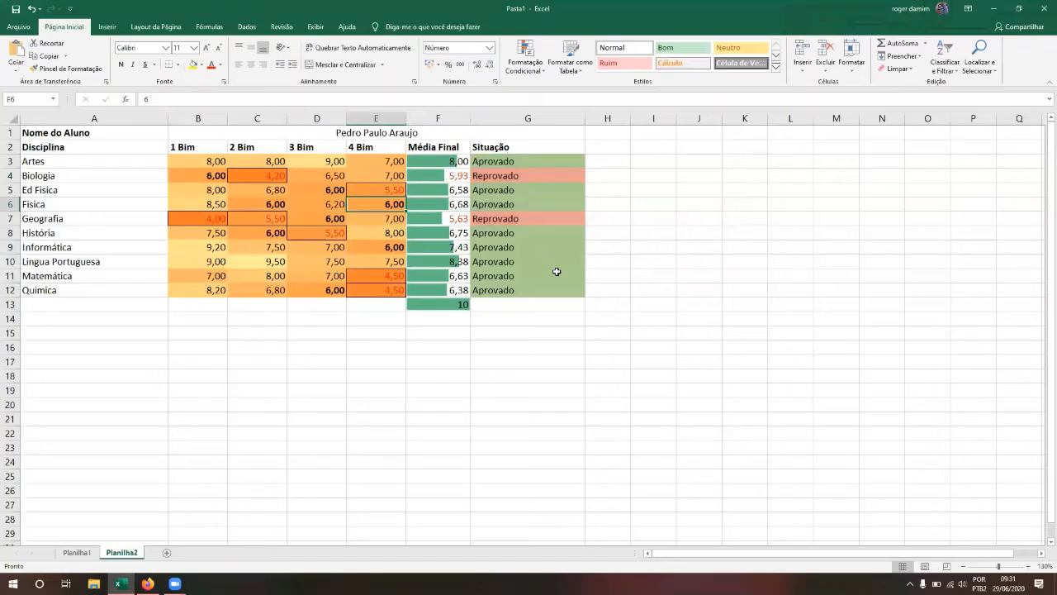
{"action": "key", "text": "Left"}
{"action": "key", "text": "Down"}
{"action": "key", "text": "Down"}
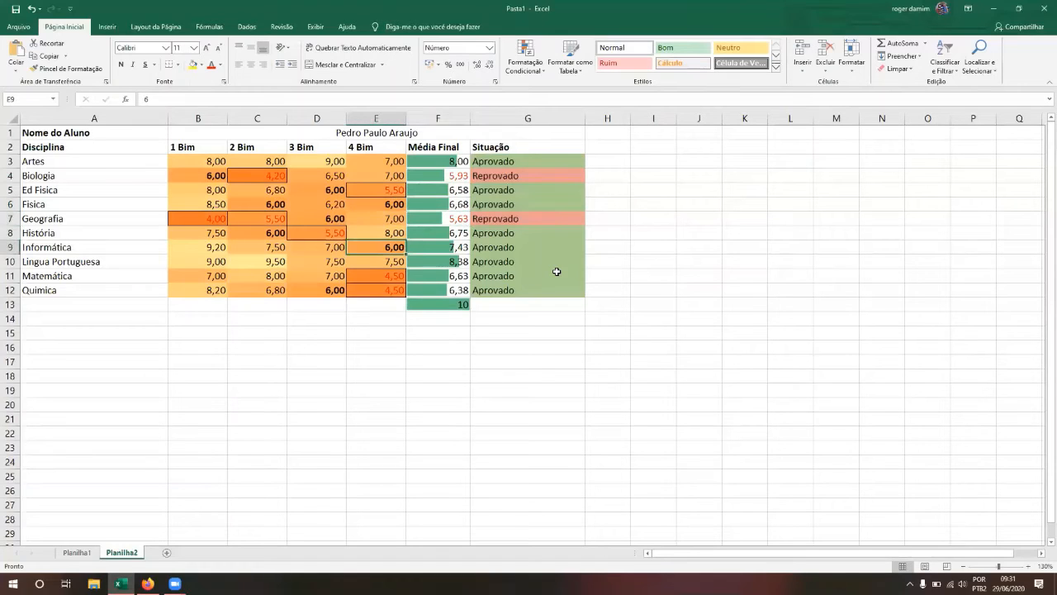
{"action": "key", "text": "Left"}
{"action": "key", "text": "Down"}
{"action": "key", "text": "Down"}
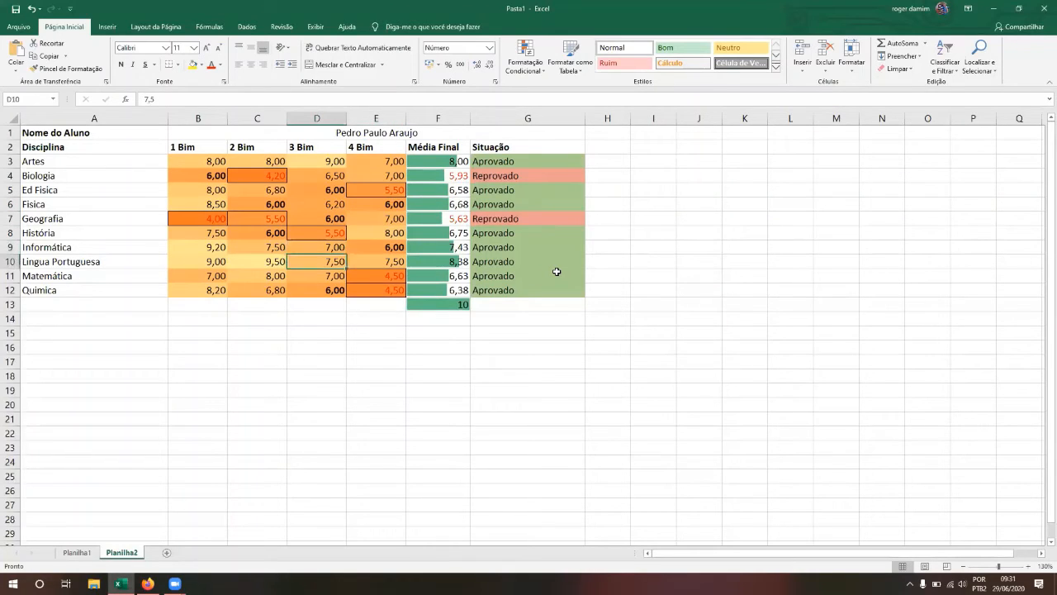
{"action": "key", "text": "Left"}
{"action": "key", "text": "Down"}
{"action": "key", "text": "Left"}
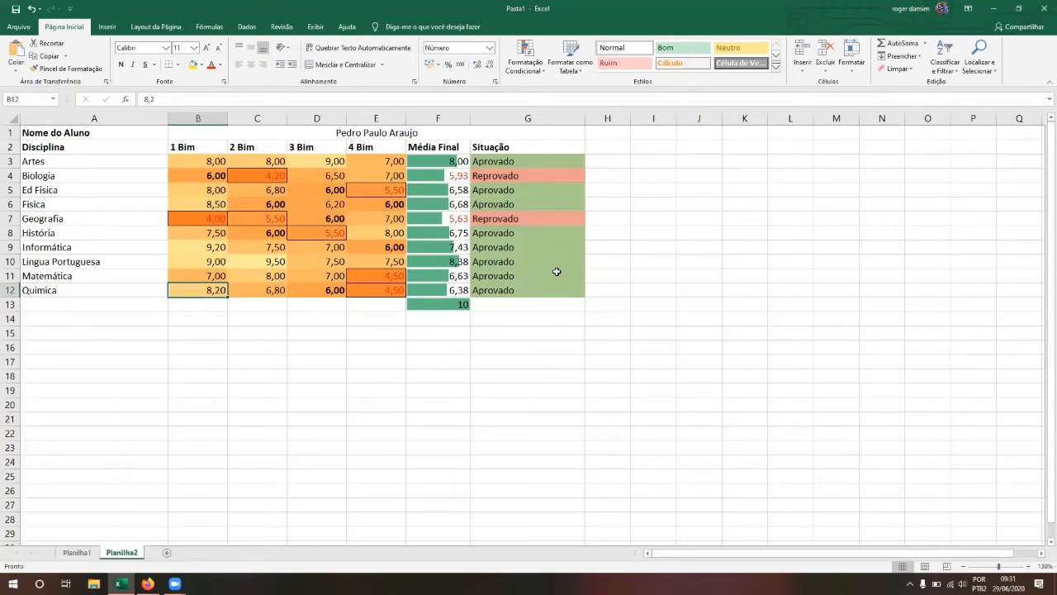
Step: Try 6, then 8 as Química's 1 Bim grade, checking its average
{"action": "type", "text": "6"}
{"action": "key", "text": "Return"}
{"action": "key", "text": "Up"}
{"action": "key", "text": "Right"}
{"action": "key", "text": "Right"}
{"action": "key", "text": "Right"}
{"action": "key", "text": "Right"}
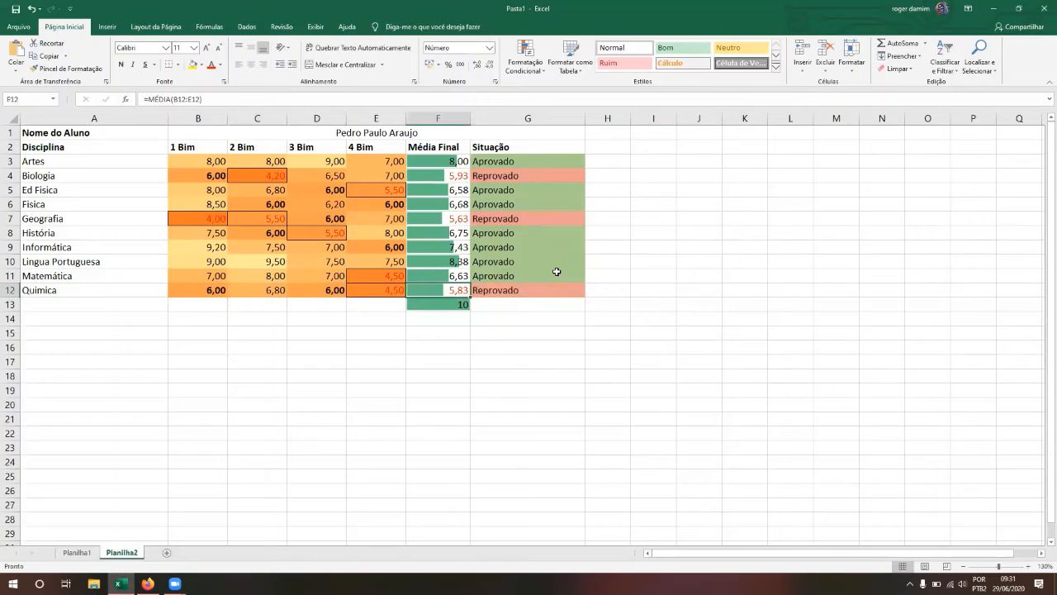
{"action": "key", "text": "Right"}
{"action": "key", "text": "Left"}
{"action": "key", "text": "Left"}
{"action": "key", "text": "Left"}
{"action": "key", "text": "Left"}
{"action": "key", "text": "Left"}
{"action": "type", "text": "8"}
{"action": "key", "text": "Return"}
Step: Set Matemática's 1 Bim grade to 5 and 2 Bim grade to 6,5
{"action": "key", "text": "Up"}
{"action": "key", "text": "Up"}
{"action": "key", "text": "Up"}
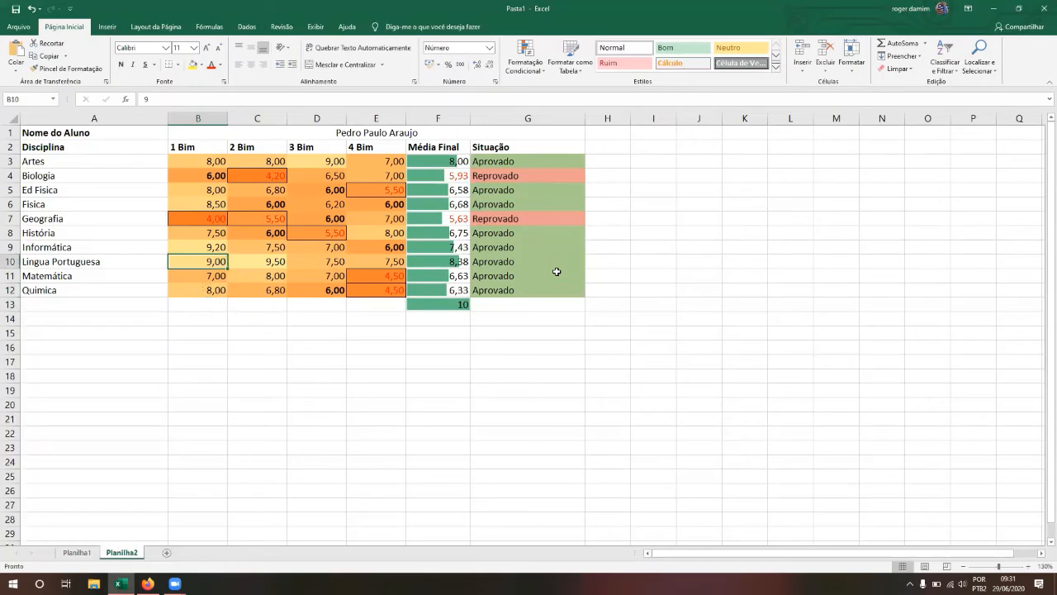
{"action": "key", "text": "Right"}
{"action": "key", "text": "Right"}
{"action": "key", "text": "Right"}
{"action": "key", "text": "Right"}
{"action": "key", "text": "Right"}
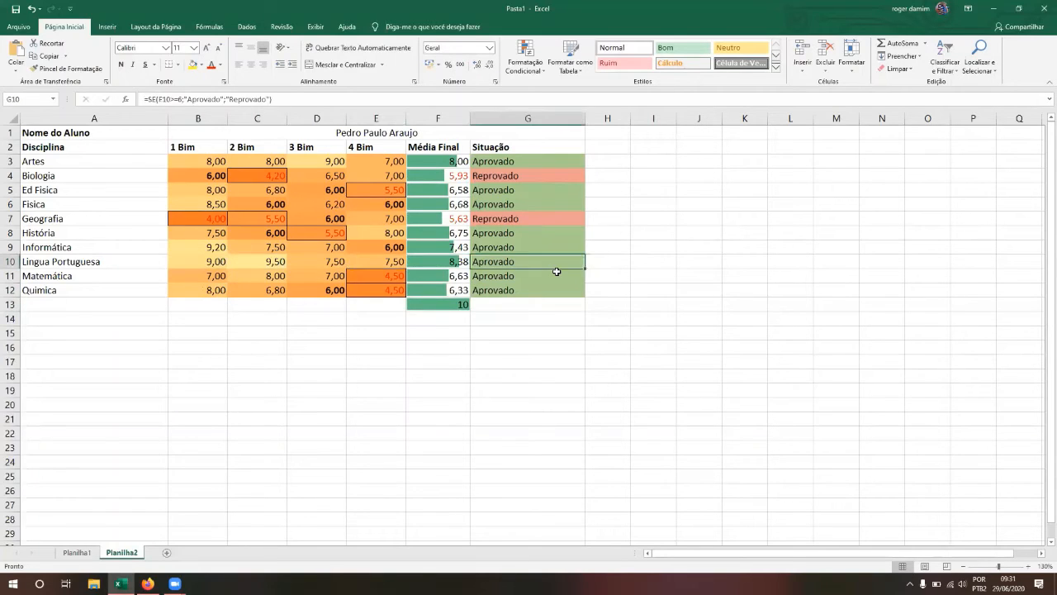
{"action": "key", "text": "Down"}
{"action": "key", "text": "Left"}
{"action": "key", "text": "Right"}
{"action": "key", "text": "Down"}
{"action": "key", "text": "Left"}
{"action": "key", "text": "Up"}
{"action": "key", "text": "Right"}
{"action": "key", "text": "Left"}
{"action": "key", "text": "Left"}
{"action": "key", "text": "Left"}
{"action": "key", "text": "Left"}
{"action": "key", "text": "Left"}
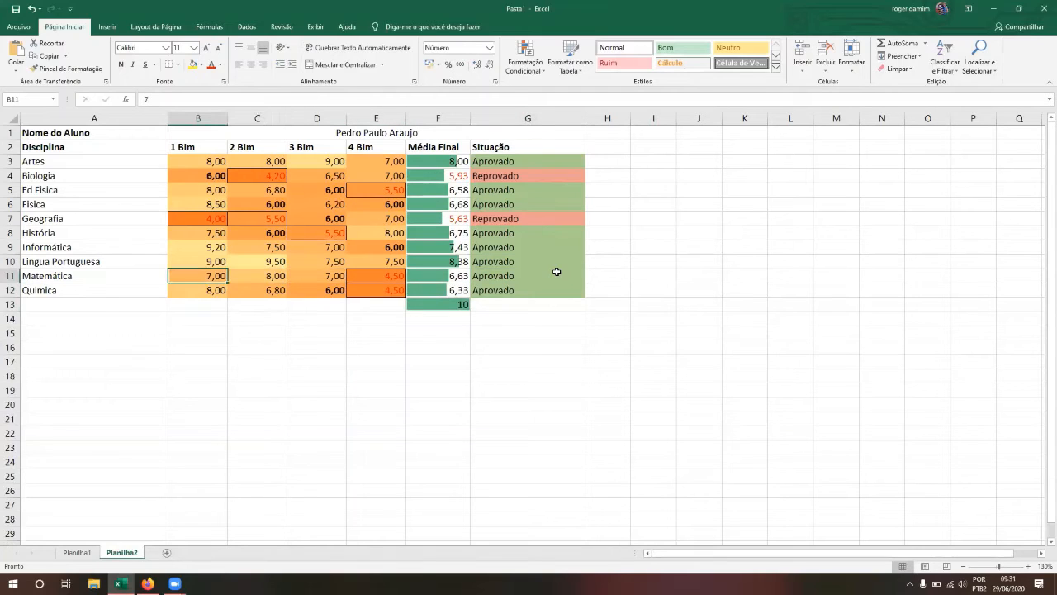
{"action": "type", "text": "5"}
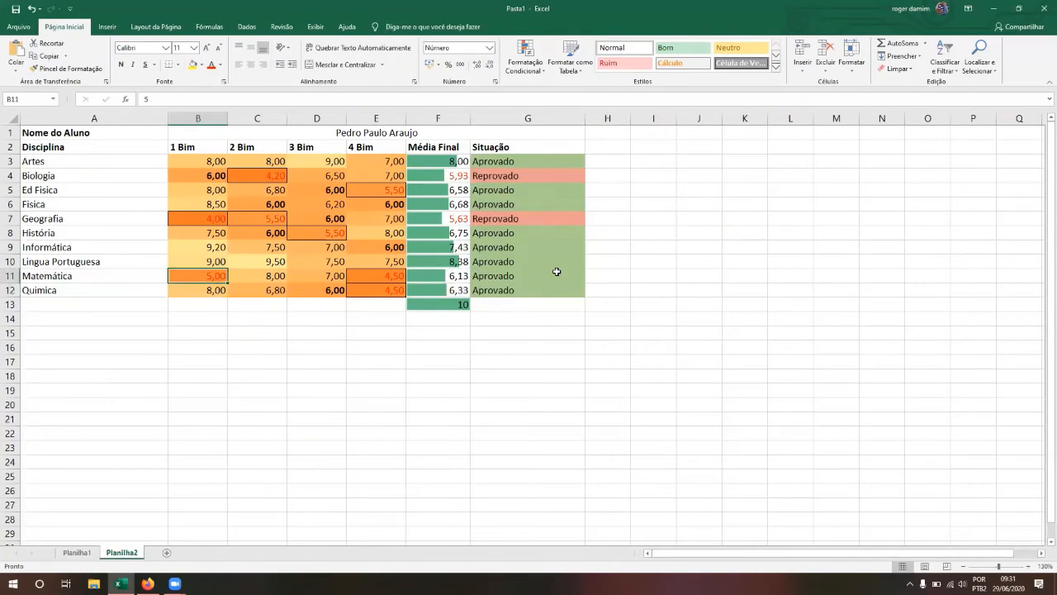
{"action": "key", "text": "Right"}
{"action": "type", "text": "6,5"}
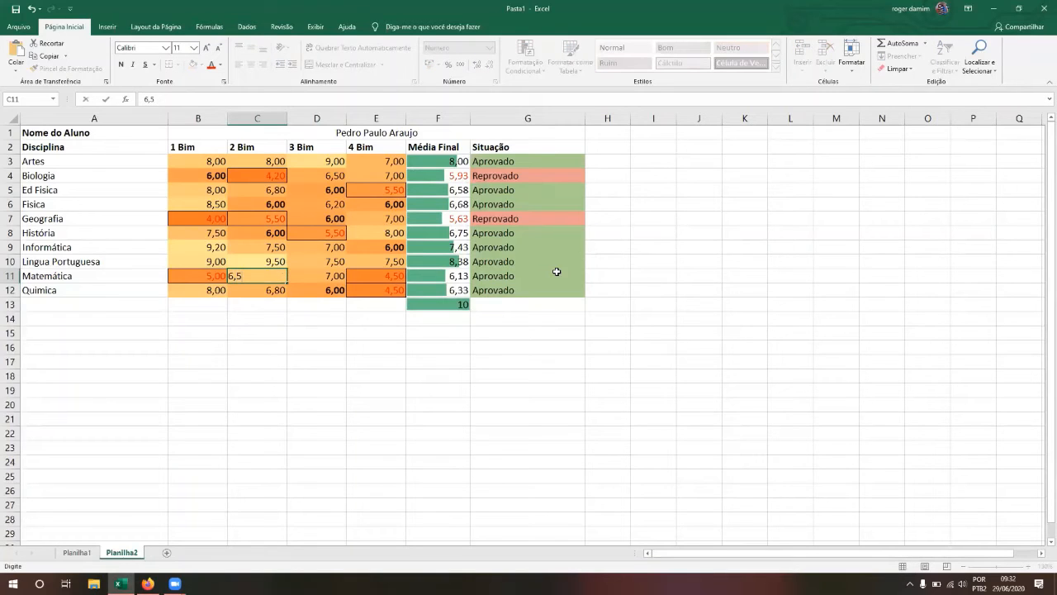
{"action": "key", "text": "Return"}
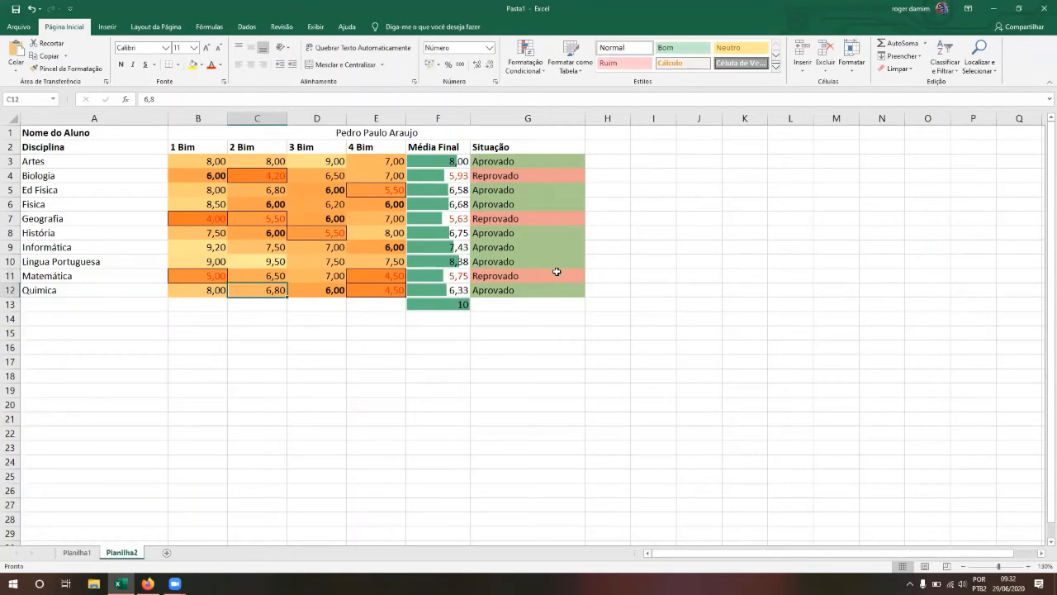
Step: Look over Matemática's updated grades, average and Reprovado status
{"action": "key", "text": "Right"}
{"action": "key", "text": "Right"}
{"action": "key", "text": "Up"}
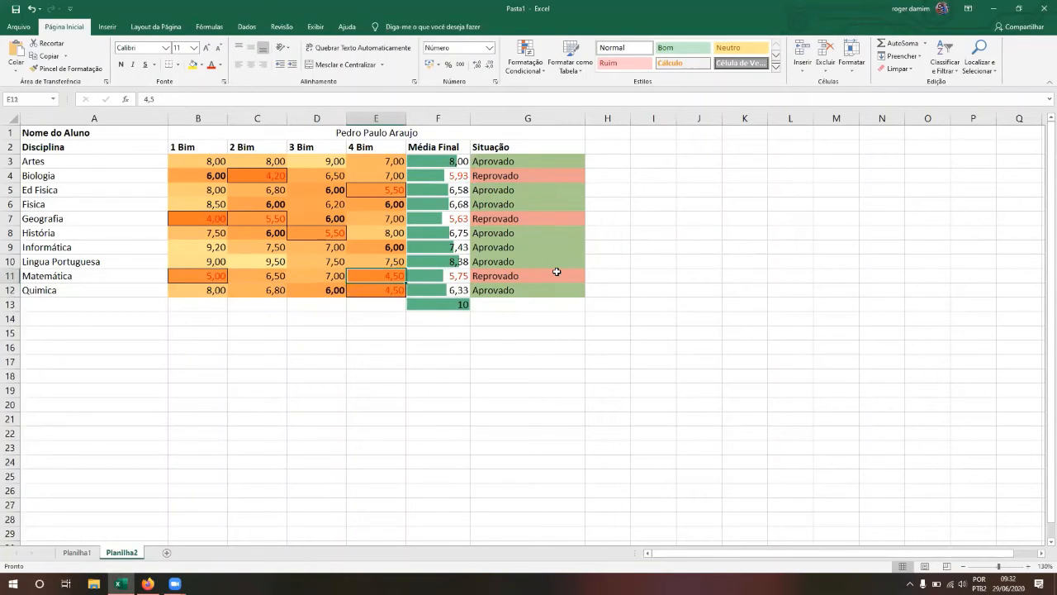
{"action": "key", "text": "Left"}
{"action": "key", "text": "Left"}
{"action": "key", "text": "Left"}
{"action": "key", "text": "Right"}
{"action": "key", "text": "Right"}
{"action": "key", "text": "Right"}
{"action": "key", "text": "Right"}
{"action": "key", "text": "Left"}
{"action": "key", "text": "Left"}
{"action": "key", "text": "Left"}
{"action": "key", "text": "Left"}
{"action": "key", "text": "Right"}
{"action": "key", "text": "Right"}
{"action": "key", "text": "Right"}
{"action": "key", "text": "Right"}
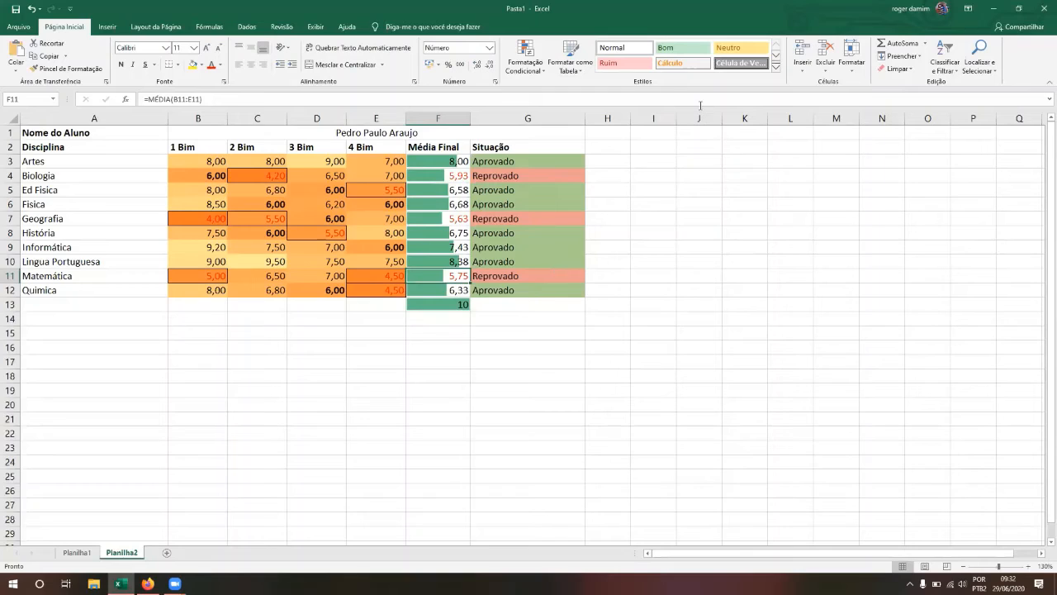
{"action": "left_click", "coordinate": [840, 102]}
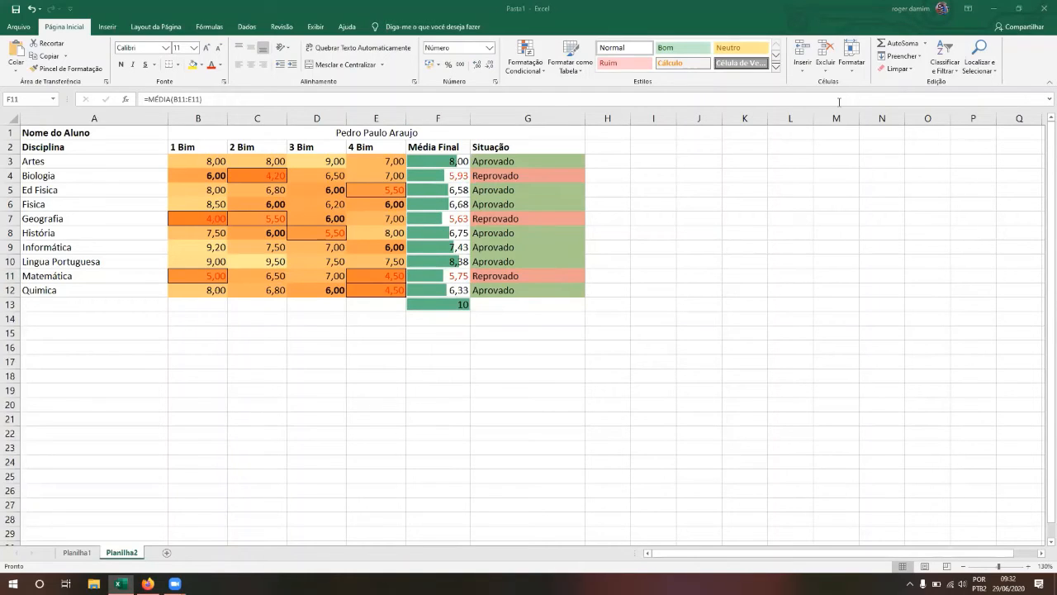
{"action": "left_click", "coordinate": [516, 186]}
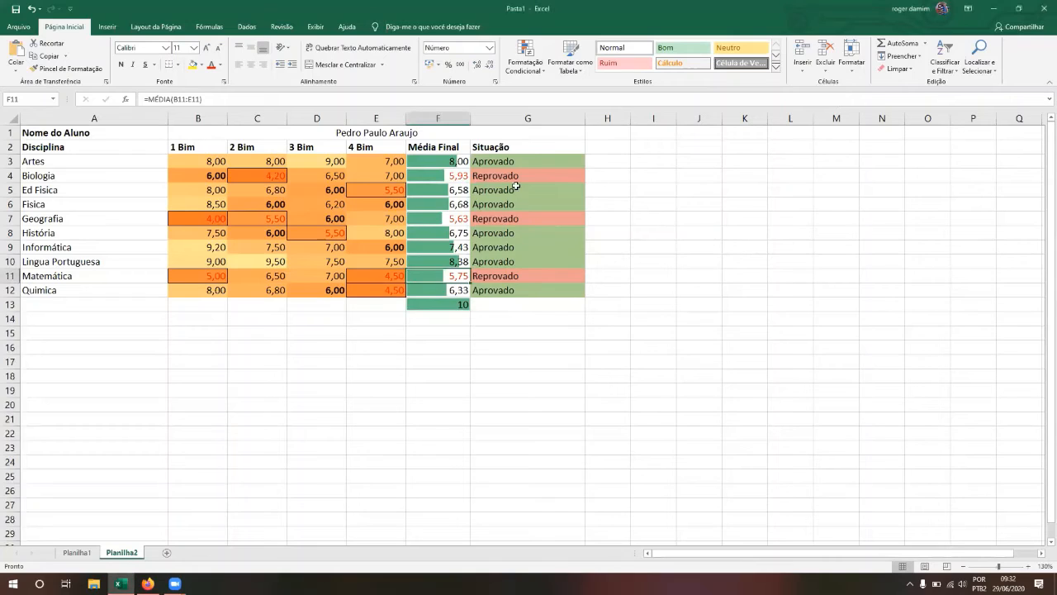
{"action": "left_click", "coordinate": [517, 189]}
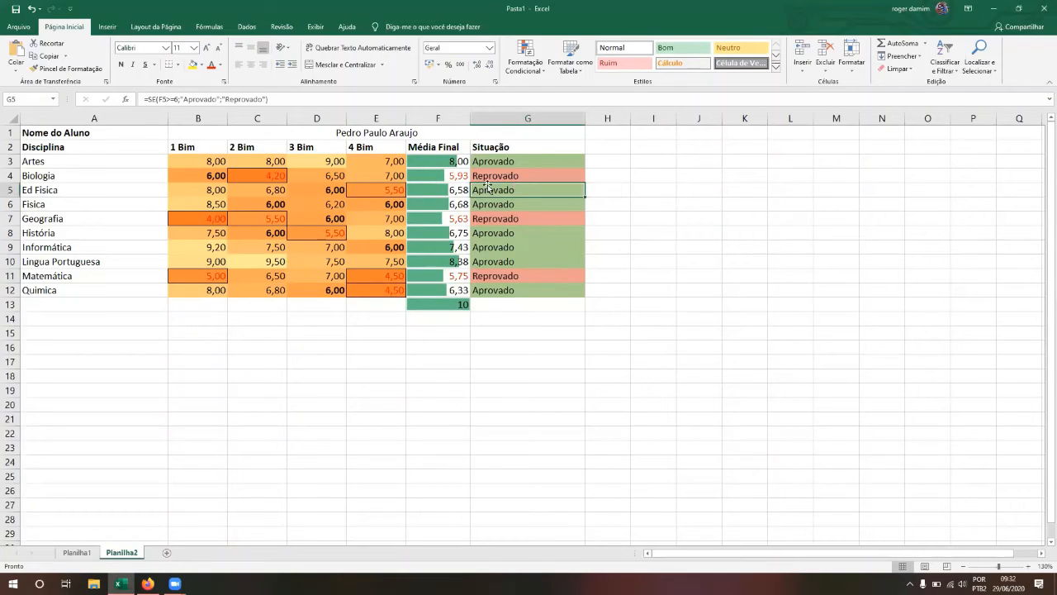
{"action": "left_click", "coordinate": [300, 100]}
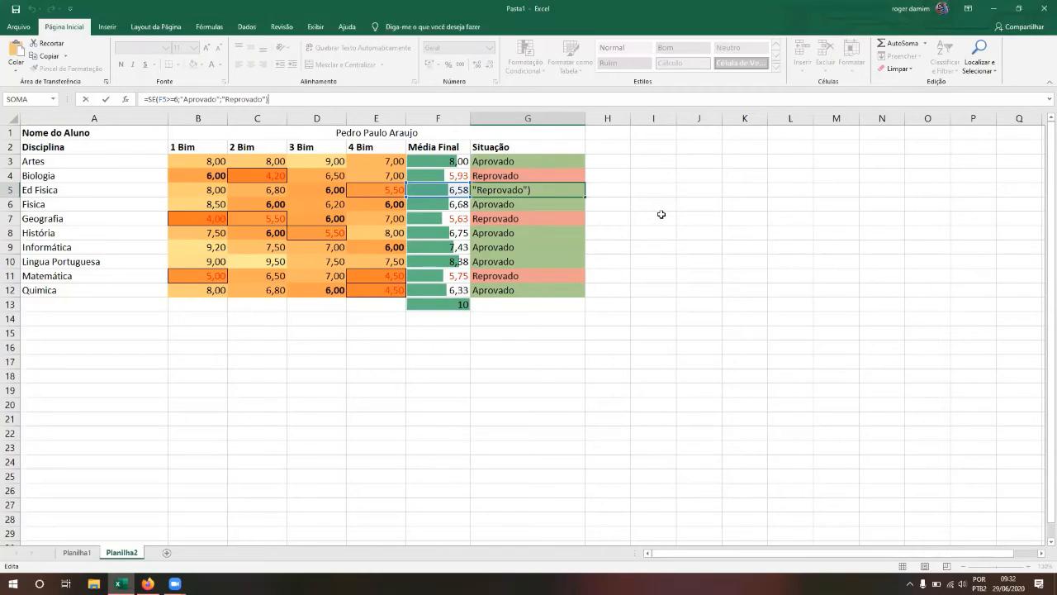
{"action": "left_click", "coordinate": [636, 350]}
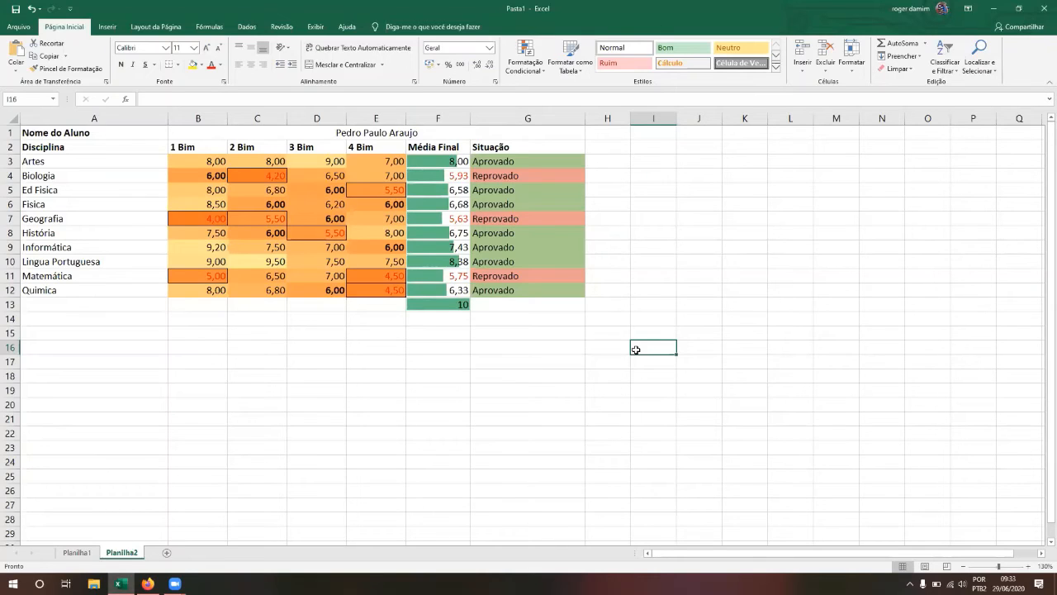
Step: Delete row 13 to remove the stray 10 under Média Final
{"action": "right_click", "coordinate": [10, 305]}
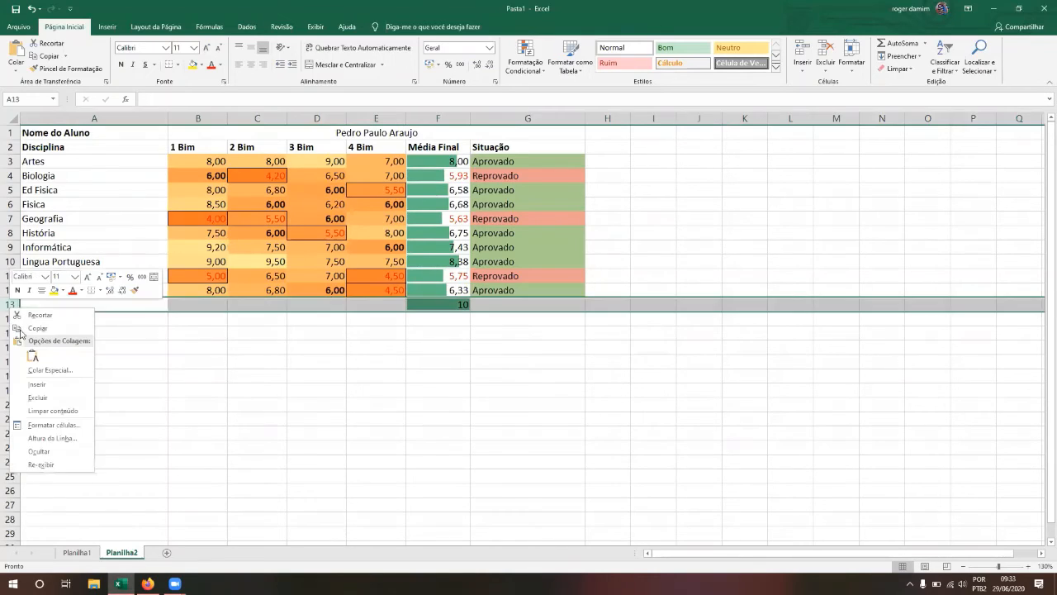
{"action": "left_click", "coordinate": [38, 398]}
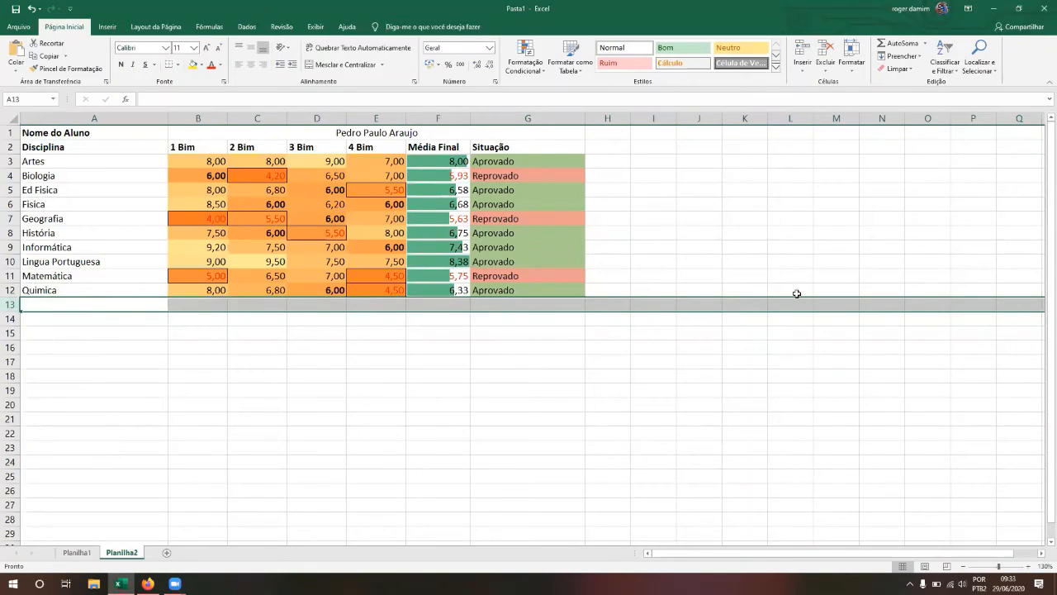
{"action": "left_click", "coordinate": [918, 56]}
Step: From G6, try an AutoSoma and cancel it, then view the AutoSoma function list
{"action": "left_click", "coordinate": [919, 57]}
{"action": "left_click", "coordinate": [553, 203]}
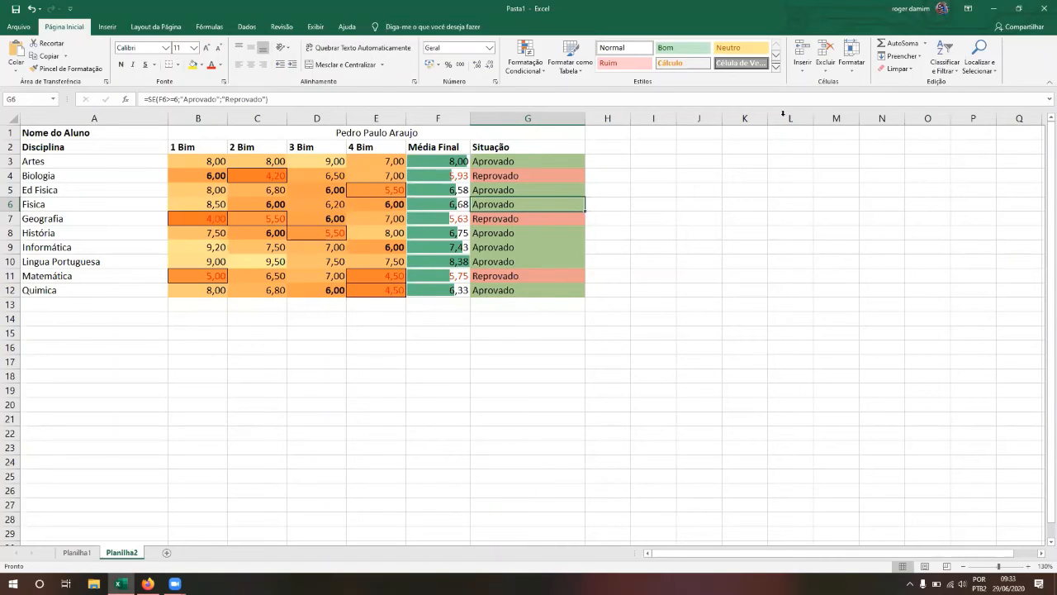
{"action": "left_click", "coordinate": [915, 47]}
{"action": "key", "text": "Escape"}
{"action": "left_click", "coordinate": [926, 43]}
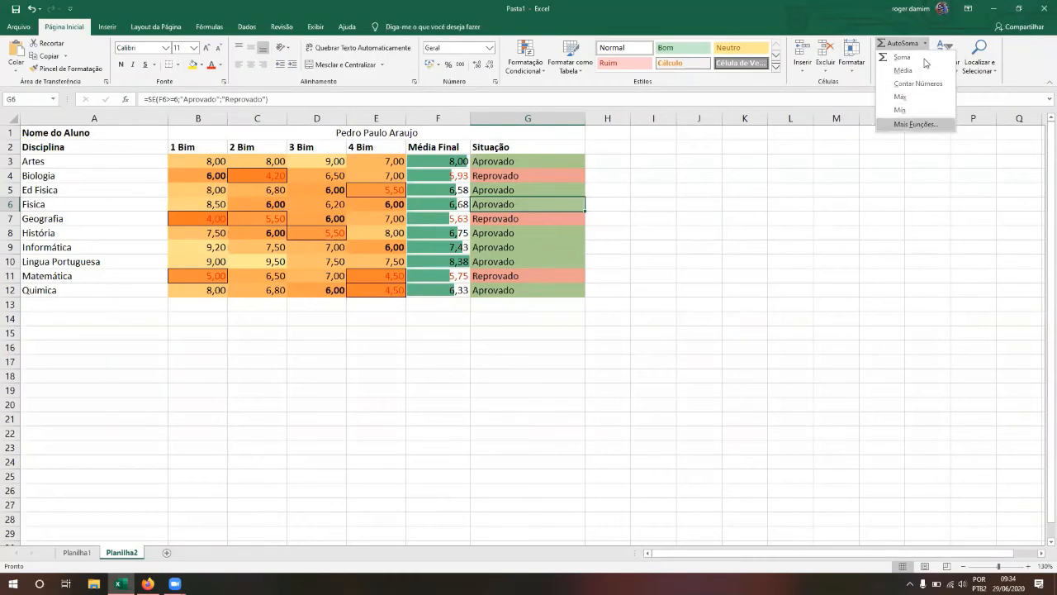
{"action": "left_click", "coordinate": [419, 302]}
Step: Use AutoSoma Máx on F3:F12 to get 8,38 in F13, then clear F13
{"action": "left_click", "coordinate": [419, 302]}
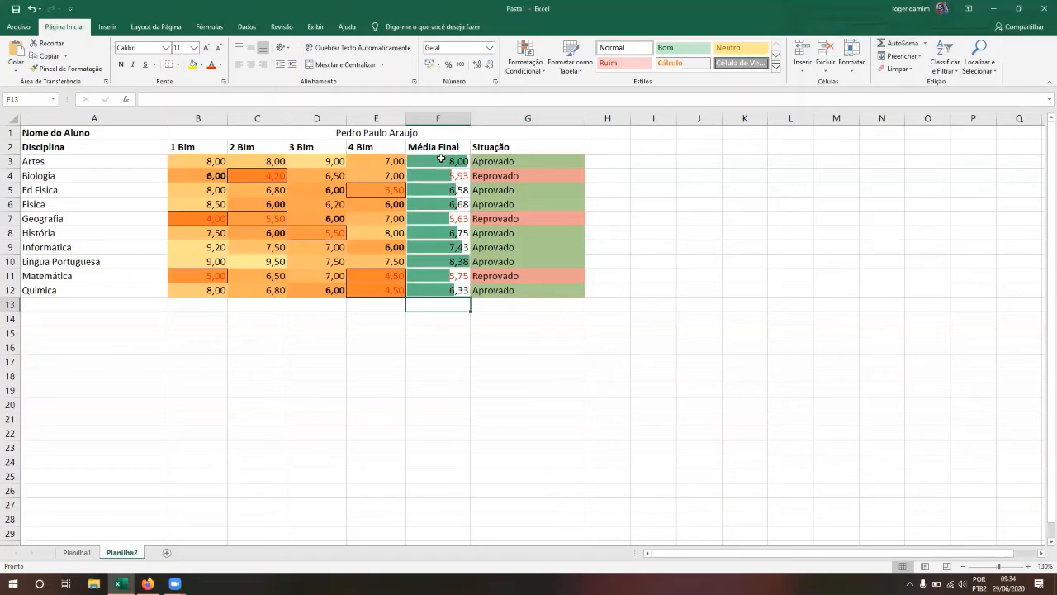
{"action": "left_click_drag", "start_coordinate": [441, 158], "coordinate": [432, 286]}
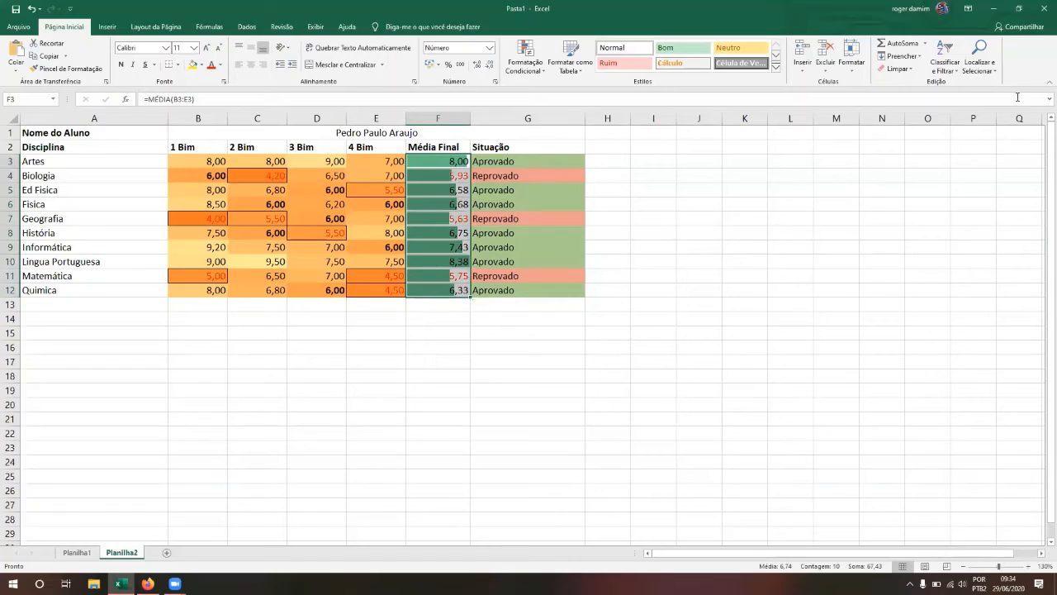
{"action": "left_click", "coordinate": [924, 43]}
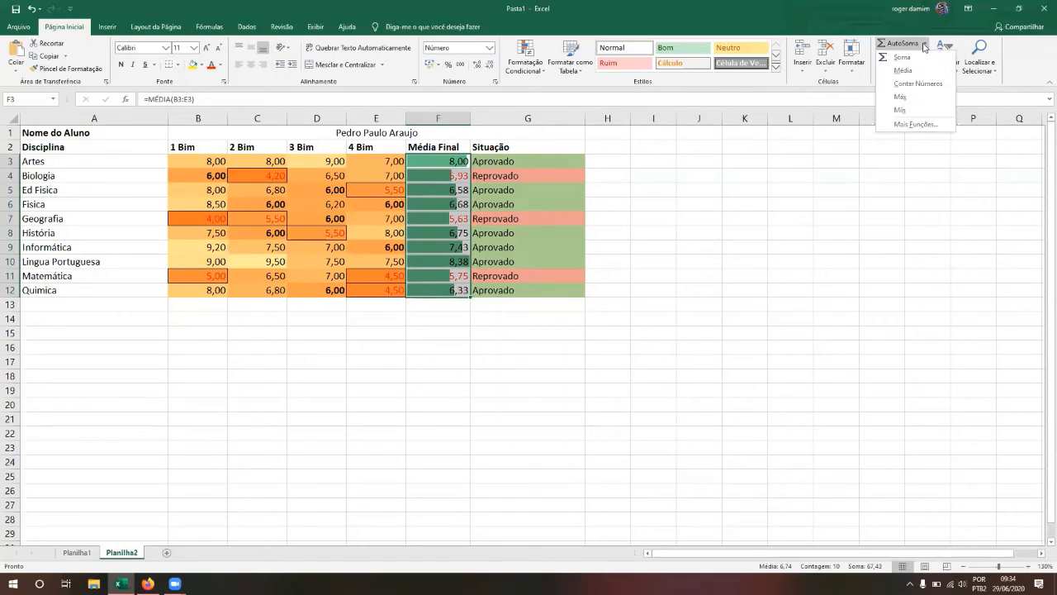
{"action": "left_click", "coordinate": [918, 102]}
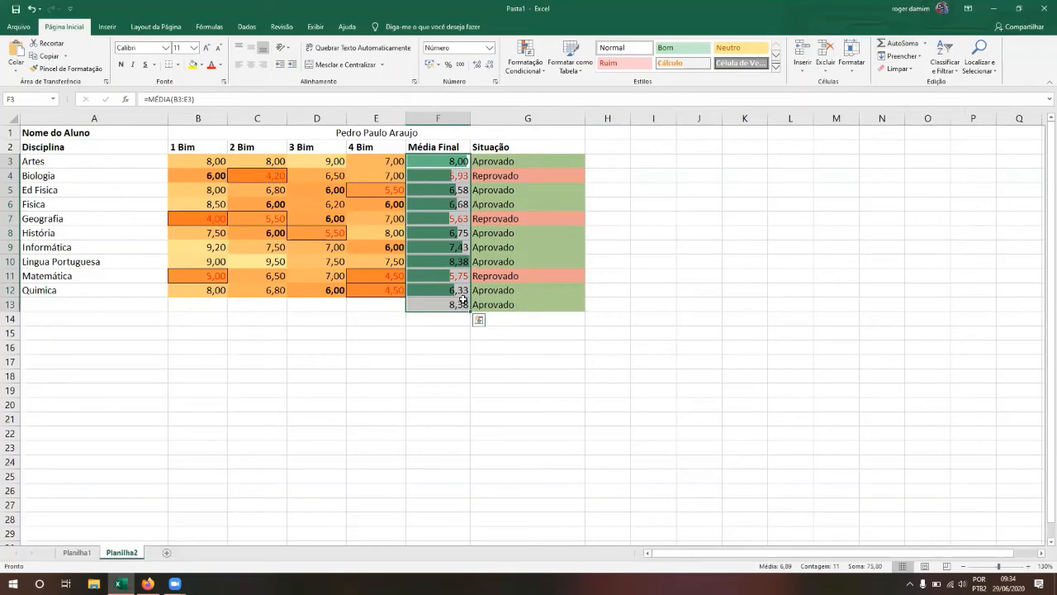
{"action": "left_click", "coordinate": [449, 306]}
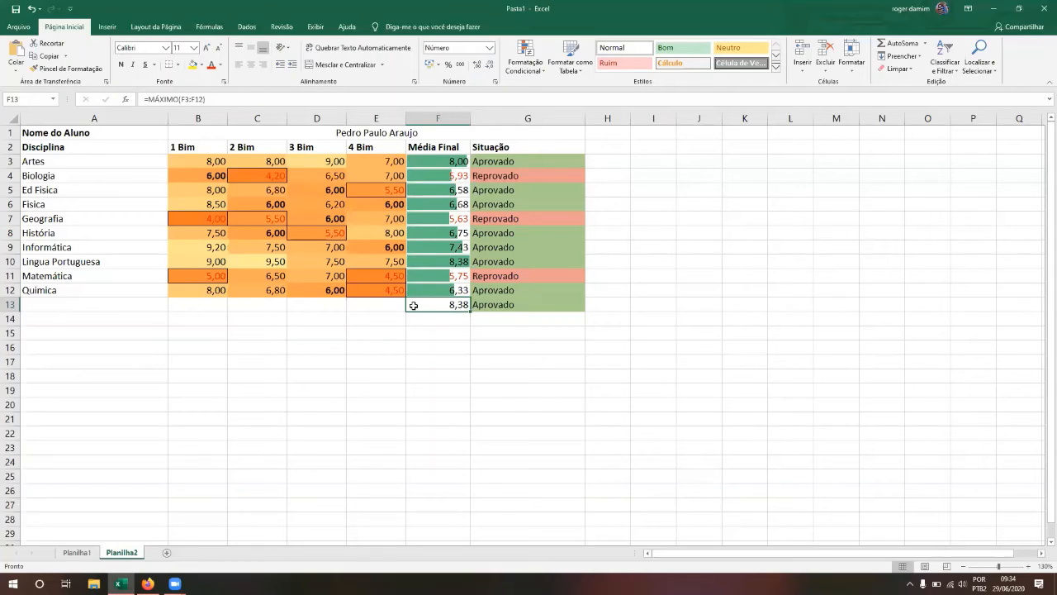
{"action": "key", "text": "Delete"}
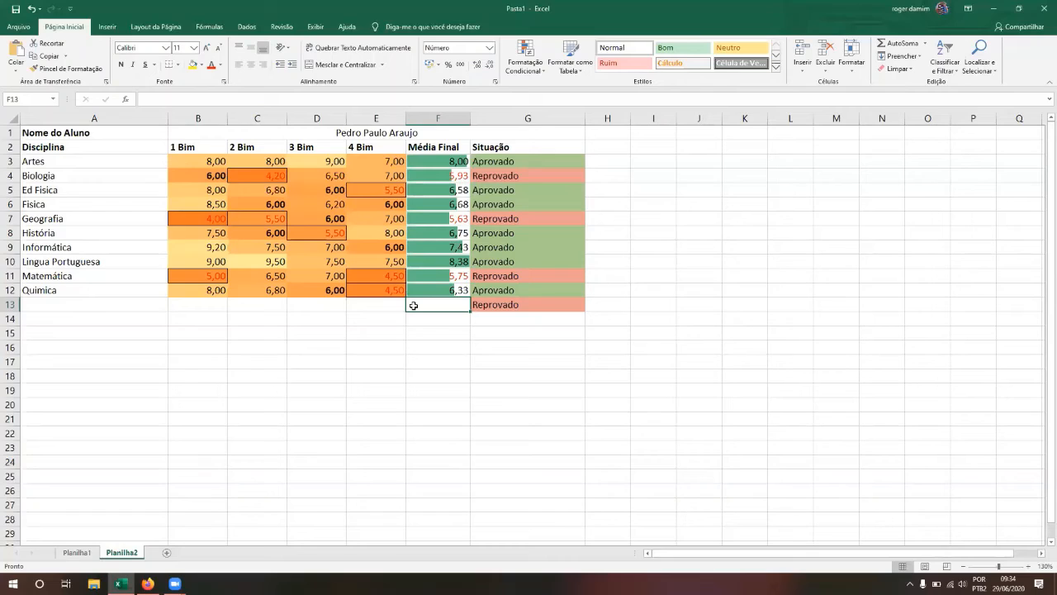
{"action": "left_click", "coordinate": [379, 306]}
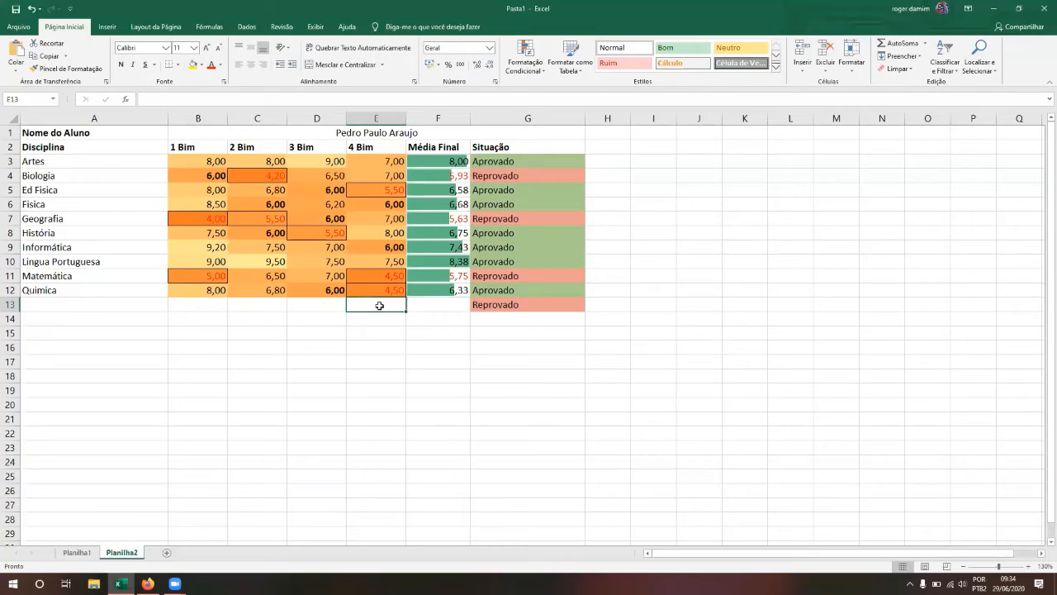
Step: Enter the labels Maior Nota and Maior Media in D15 and D16
{"action": "key", "text": "Left"}
{"action": "key", "text": "Down"}
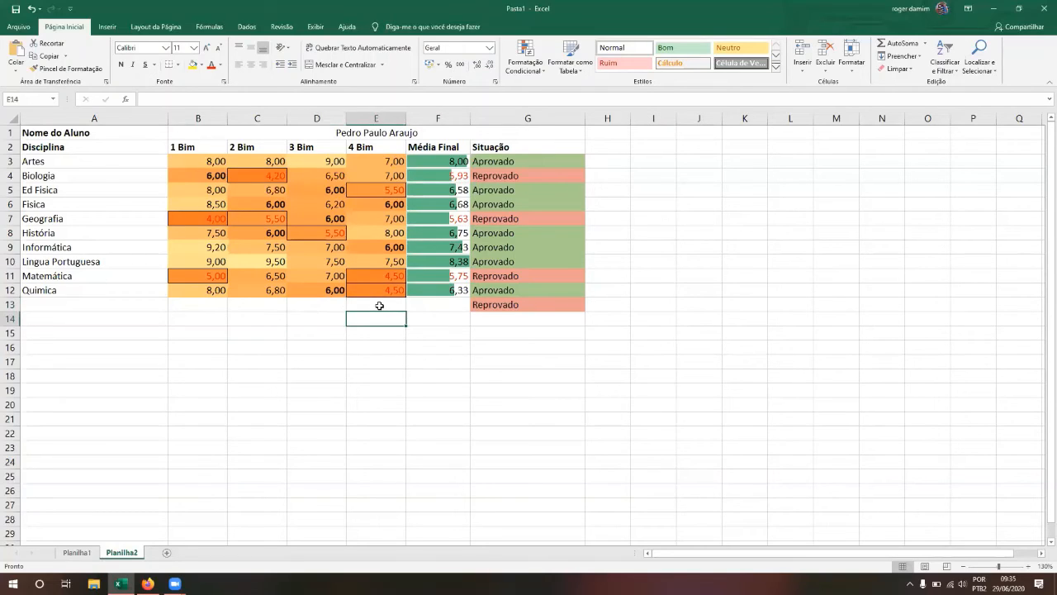
{"action": "key", "text": "Down"}
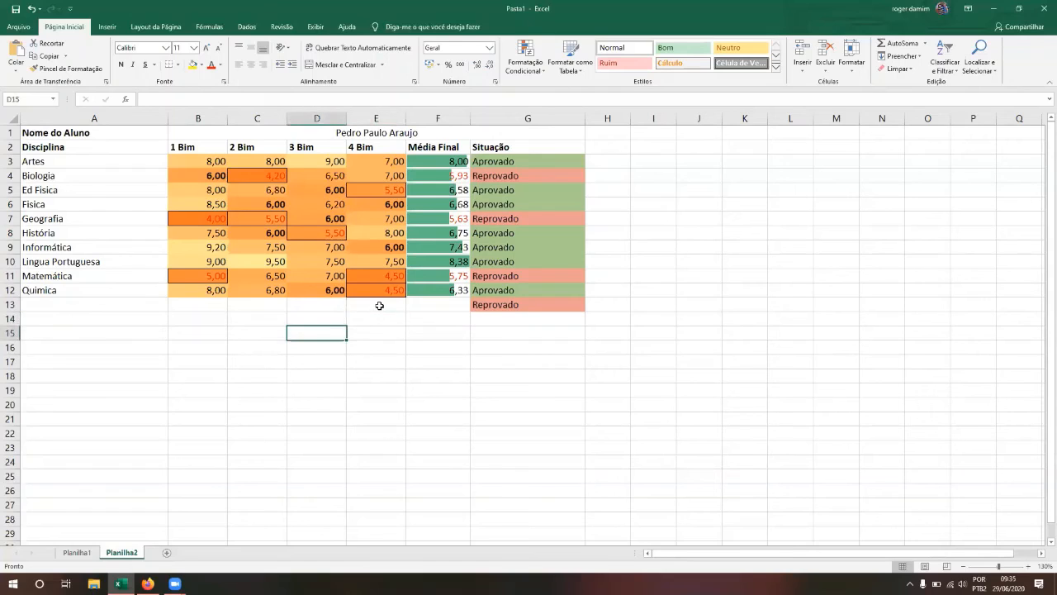
{"action": "type", "text": "Mai"}
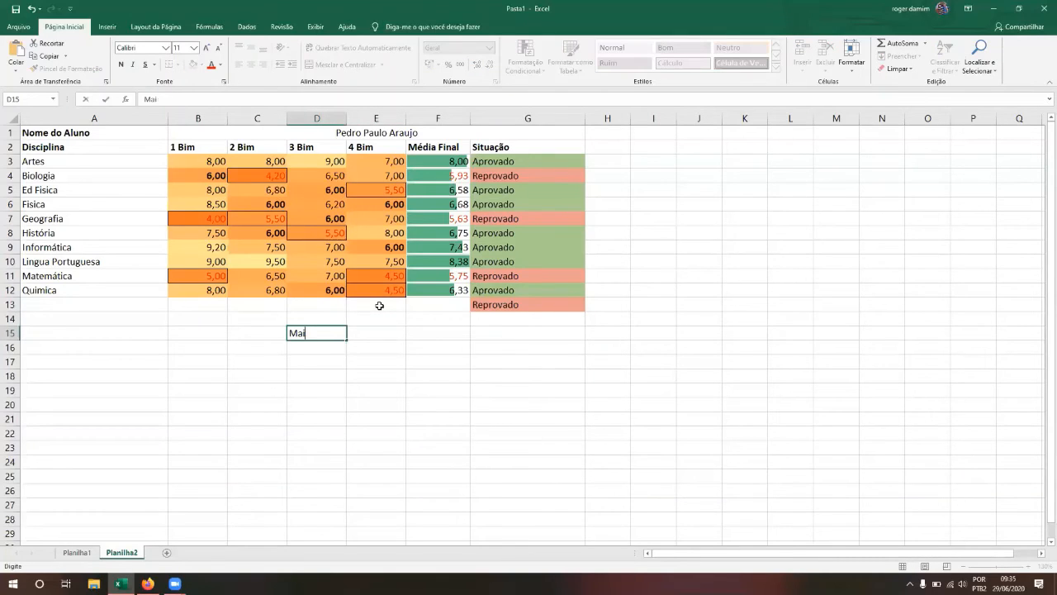
{"action": "type", "text": "or Nota"}
{"action": "key", "text": "Return"}
{"action": "type", "text": "Mario"}
{"action": "key", "text": "BackSpace"}
{"action": "key", "text": "BackSpace"}
{"action": "key", "text": "BackSpace"}
{"action": "type", "text": "ior Men"}
{"action": "key", "text": "BackSpace"}
{"action": "type", "text": "dia"}
{"action": "key", "text": "Return"}
Step: Add the labels Menor Nota and Menor Média in D17 and D18
{"action": "type", "text": "Menor Nota"}
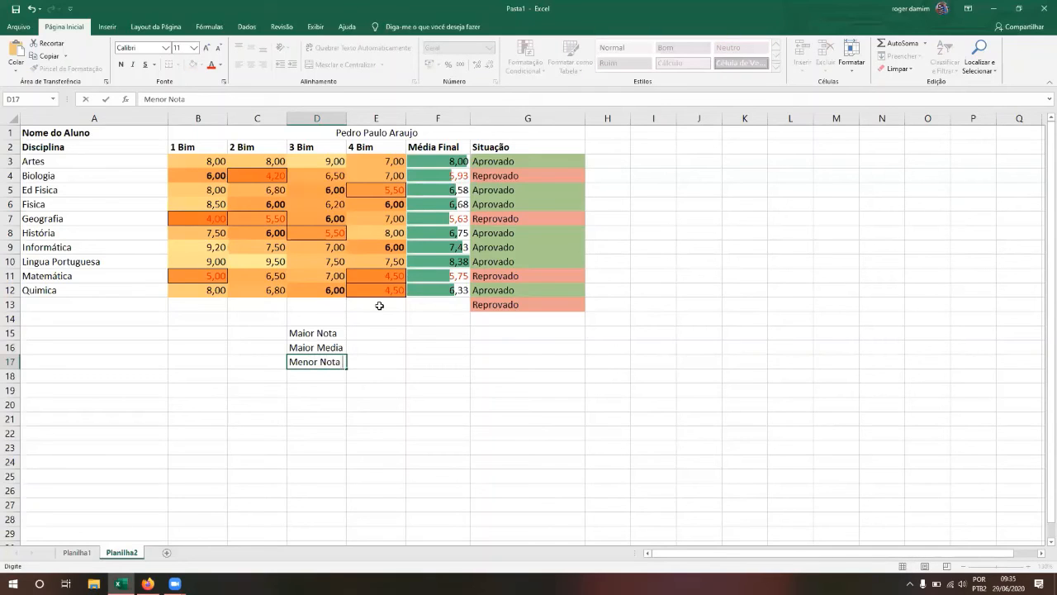
{"action": "key", "text": "Return"}
{"action": "type", "text": "Menor "}
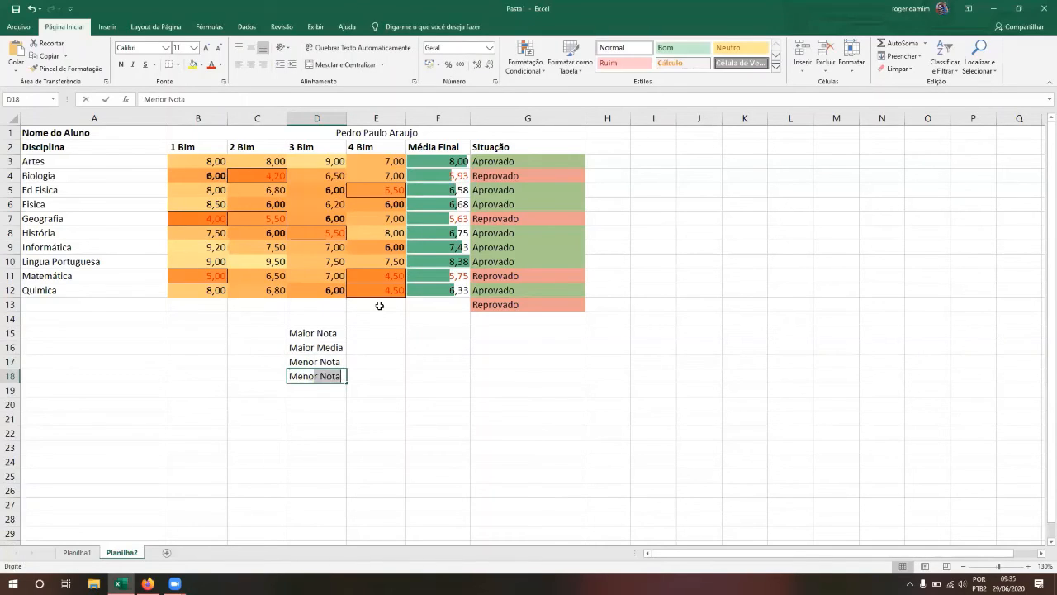
{"action": "type", "text": "Média"}
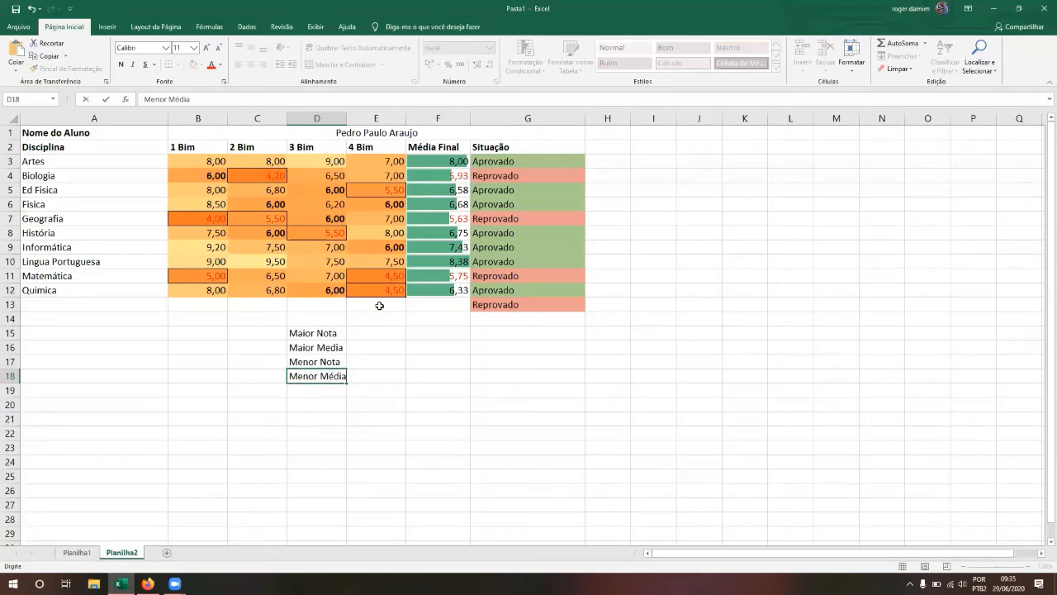
{"action": "key", "text": "Return"}
{"action": "left_click_drag", "start_coordinate": [379, 306], "coordinate": [375, 335]}
{"action": "left_click", "coordinate": [381, 378]}
{"action": "left_click", "coordinate": [360, 332]}
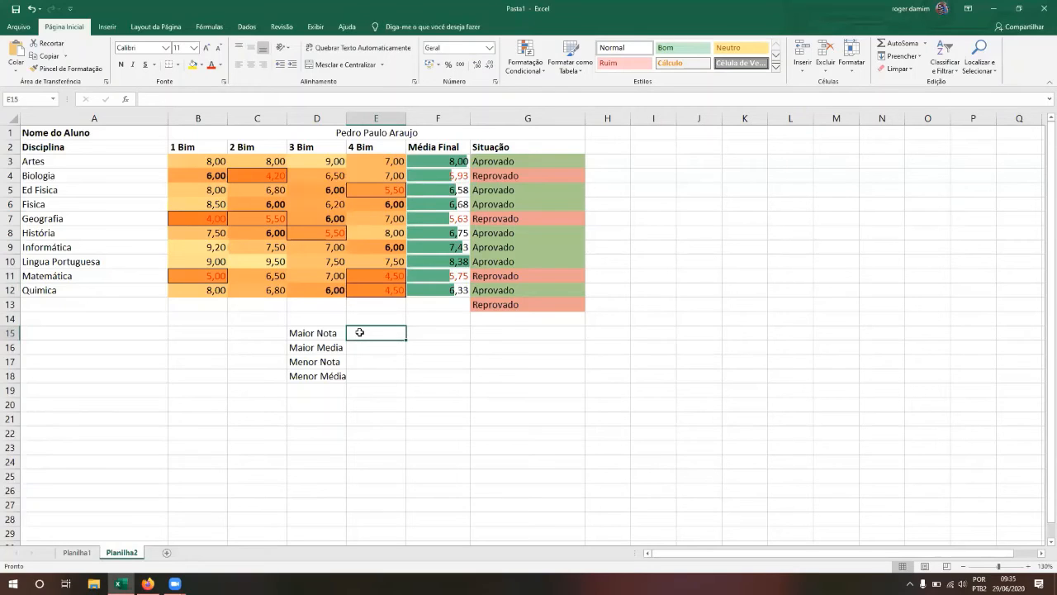
Step: Enter =MÁXIMO(B3:E12) in E15 to show the highest grade, 9,50
{"action": "type", "text": "="}
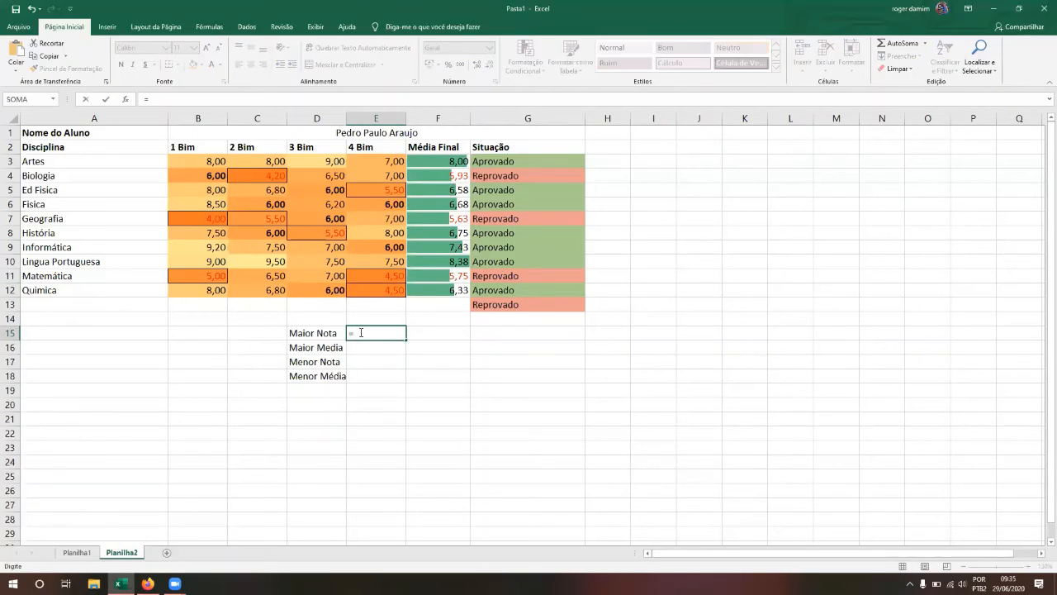
{"action": "type", "text": "maxi"}
{"action": "key", "text": "BackSpace"}
{"action": "key", "text": "BackSpace"}
{"action": "key", "text": "BackSpace"}
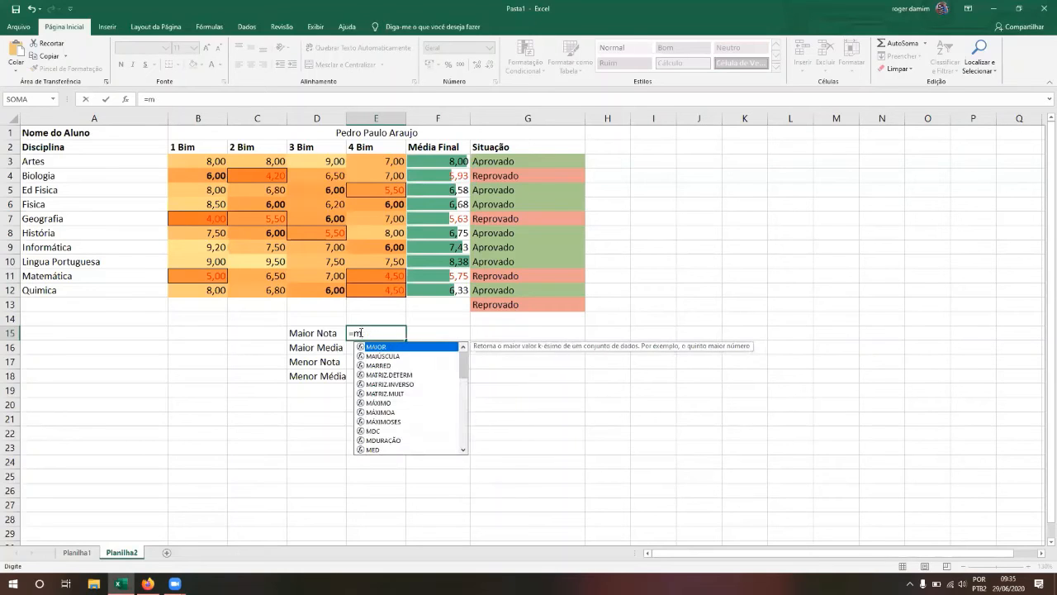
{"action": "type", "text": "á"}
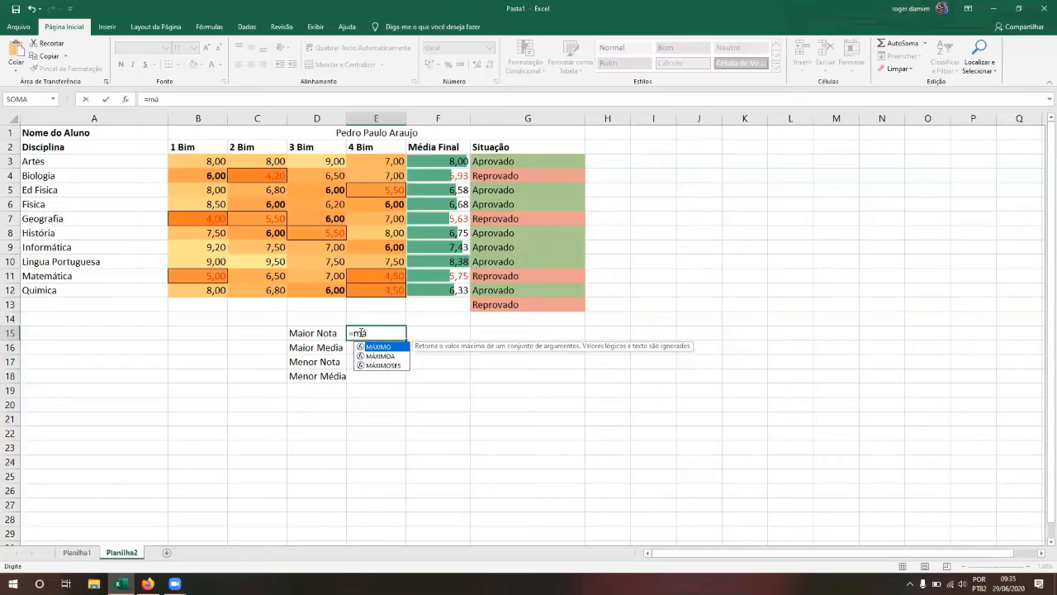
{"action": "key", "text": "Tab"}
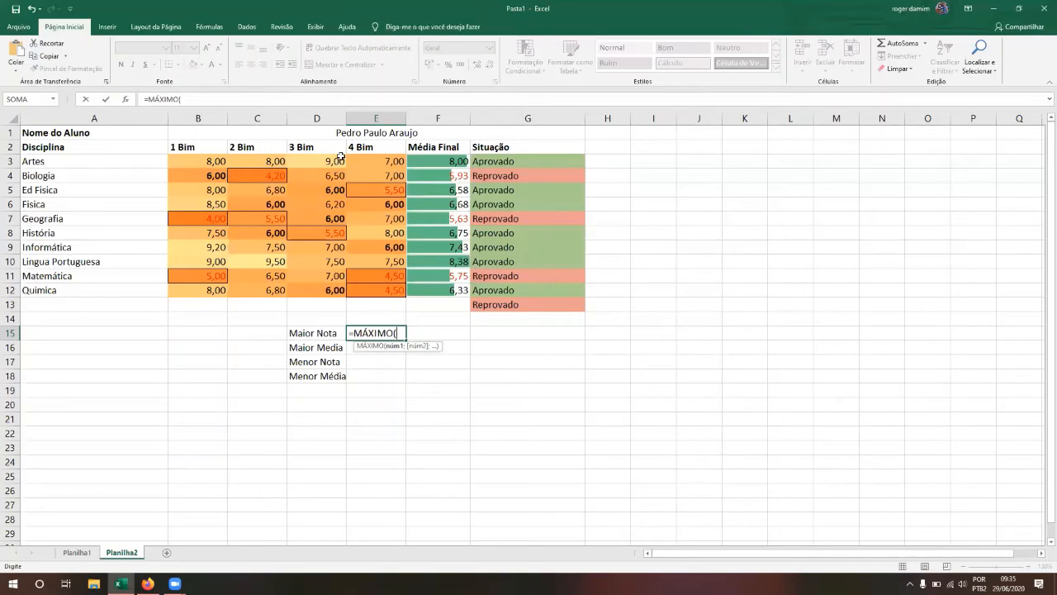
{"action": "left_click", "coordinate": [203, 160]}
{"action": "left_click_drag", "start_coordinate": [279, 202], "coordinate": [379, 290]}
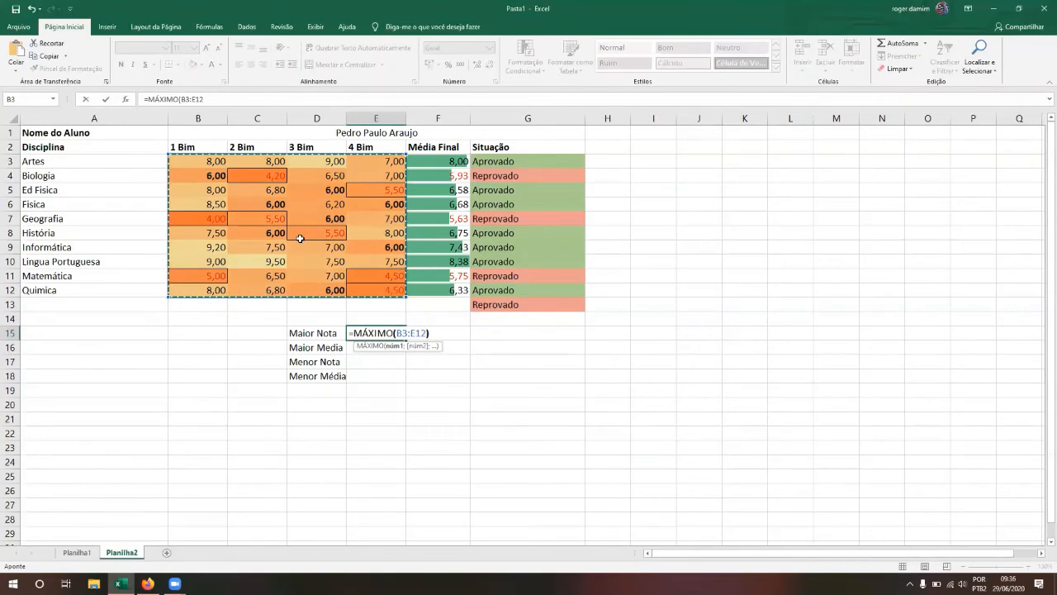
{"action": "type", "text": ")"}
{"action": "key", "text": "Return"}
{"action": "key", "text": "Up"}
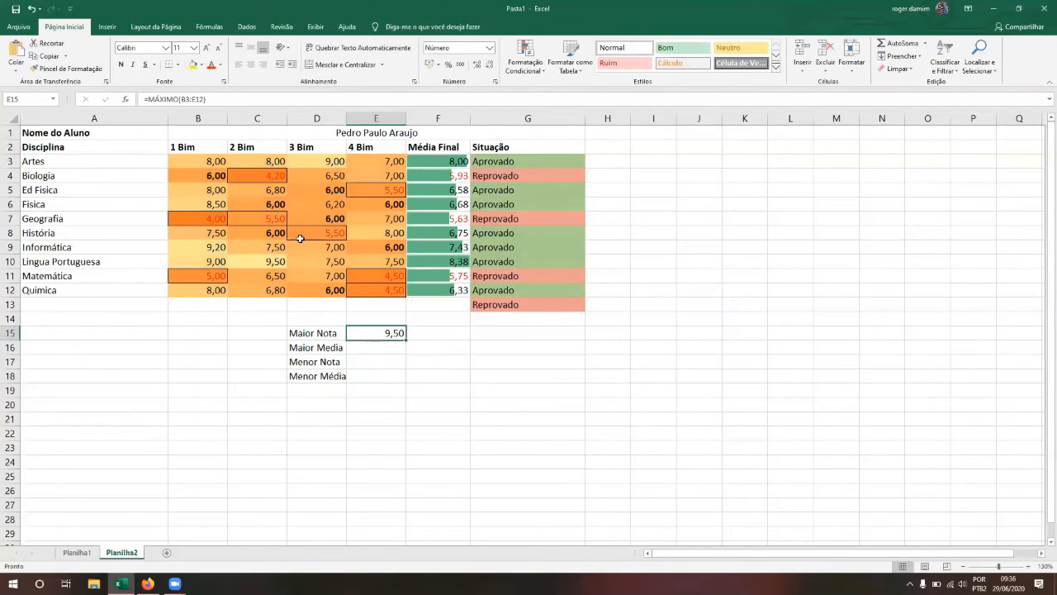
{"action": "key", "text": "Down"}
{"action": "key", "text": "Up"}
{"action": "key", "text": "Down"}
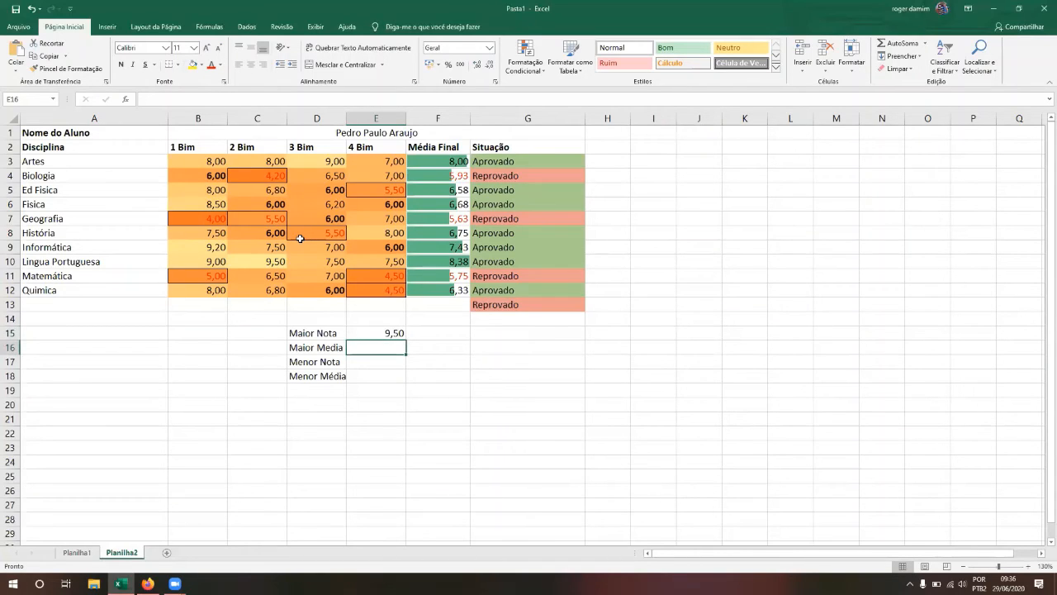
Step: Enter =MÁXIMO(F3:F12) in E16 for the highest average, 8,38
{"action": "type", "text": "=m"}
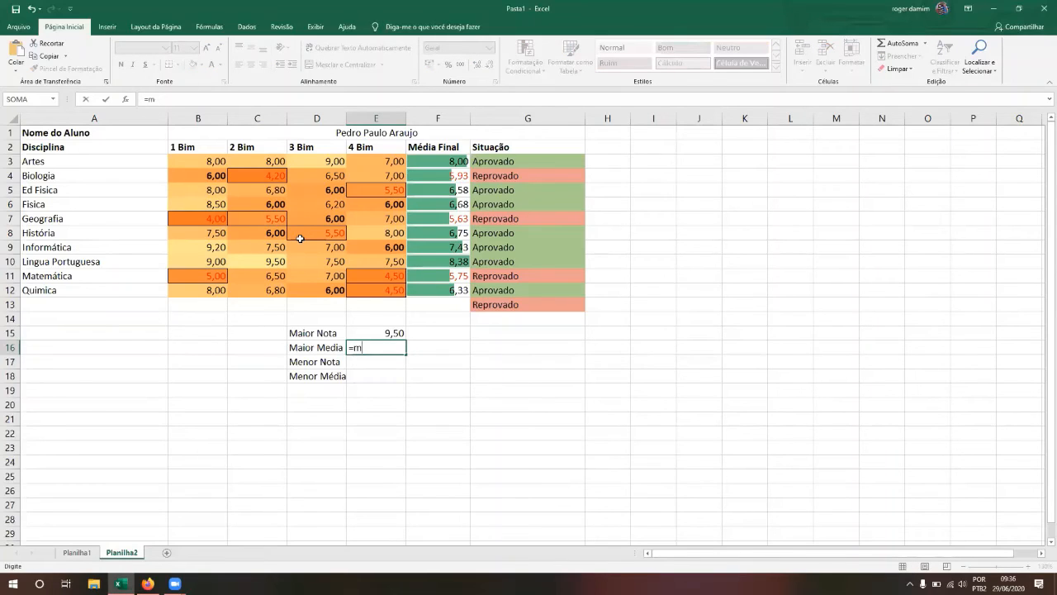
{"action": "type", "text": "áx"}
{"action": "key", "text": "Tab"}
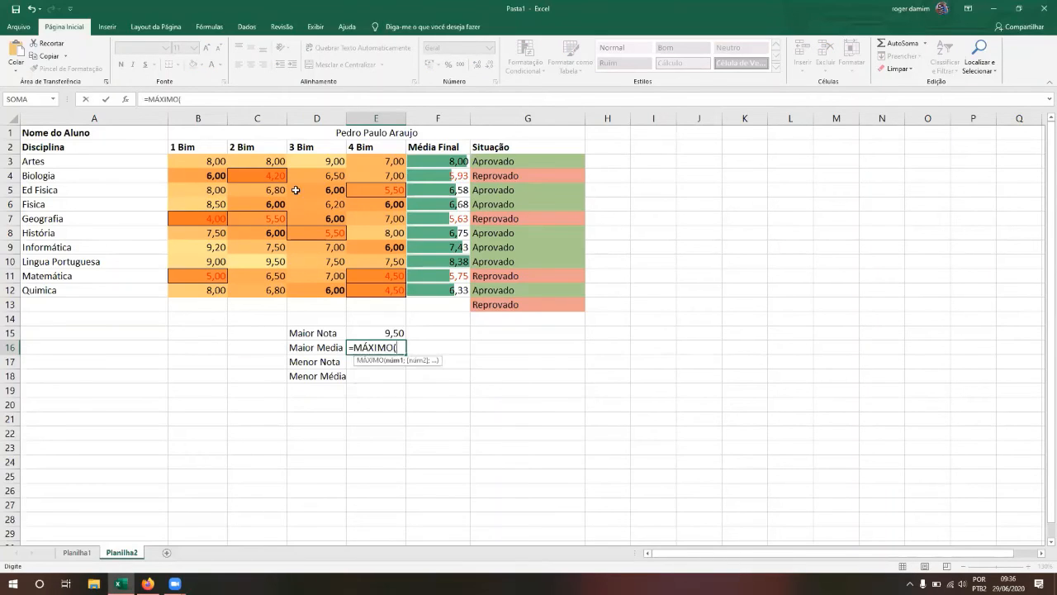
{"action": "left_click_drag", "start_coordinate": [436, 159], "coordinate": [438, 288]}
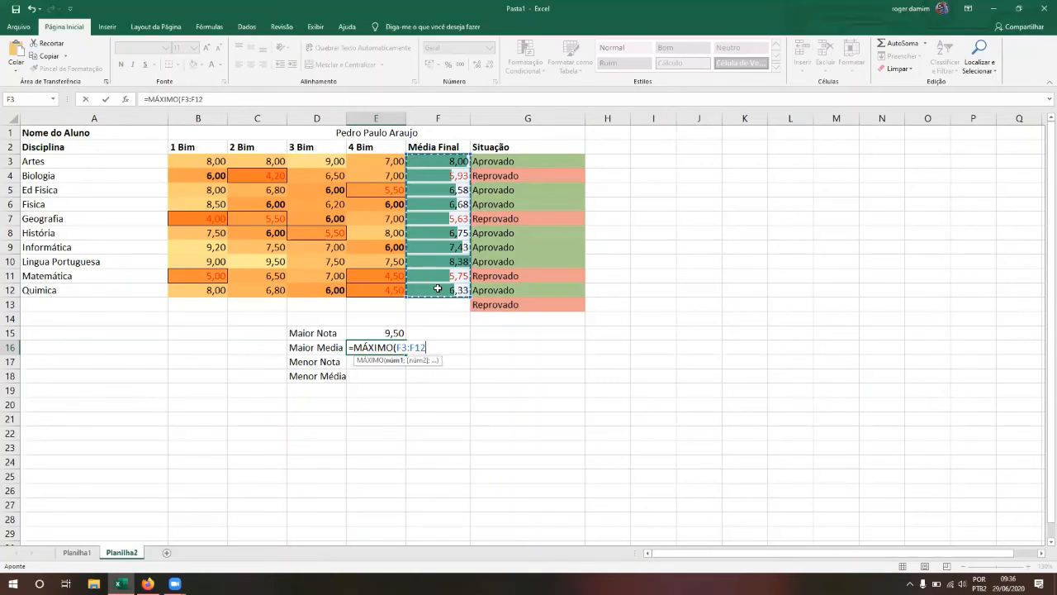
{"action": "type", "text": ")"}
{"action": "key", "text": "Return"}
{"action": "key", "text": "Up"}
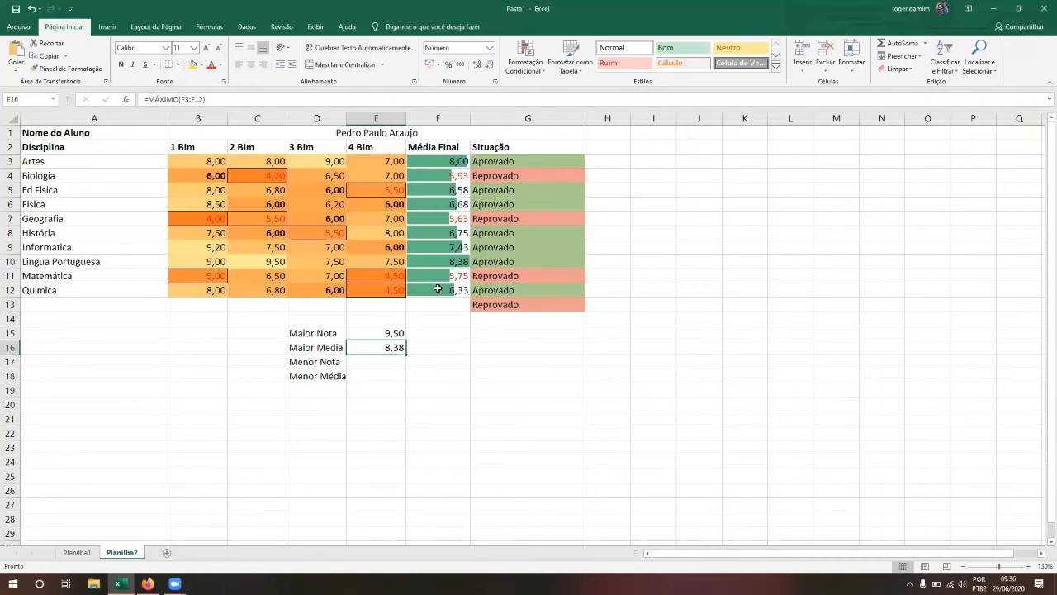
{"action": "key", "text": "Down"}
{"action": "key", "text": "Up"}
{"action": "key", "text": "Down"}
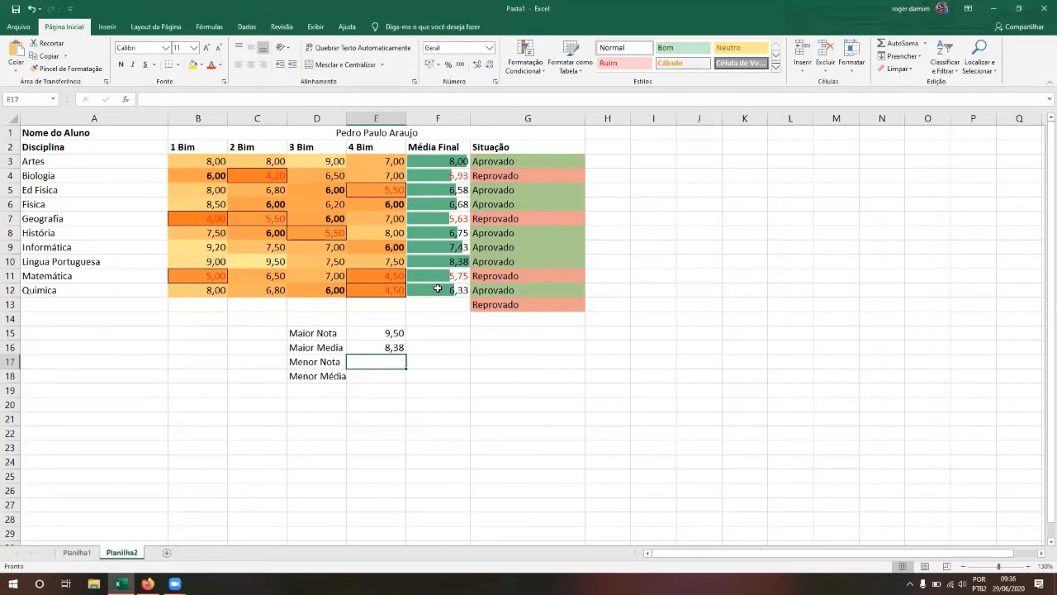
Step: Enter =MÍNIMO(B3:E12) in E17 for the lowest grade, 4,00
{"action": "type", "text": "=mí"}
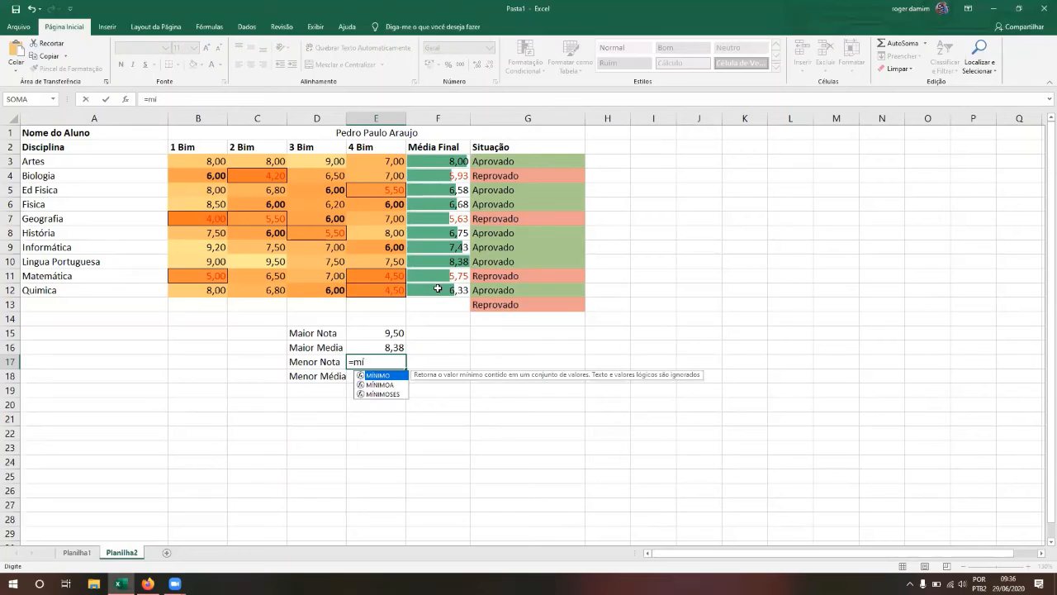
{"action": "key", "text": "Tab"}
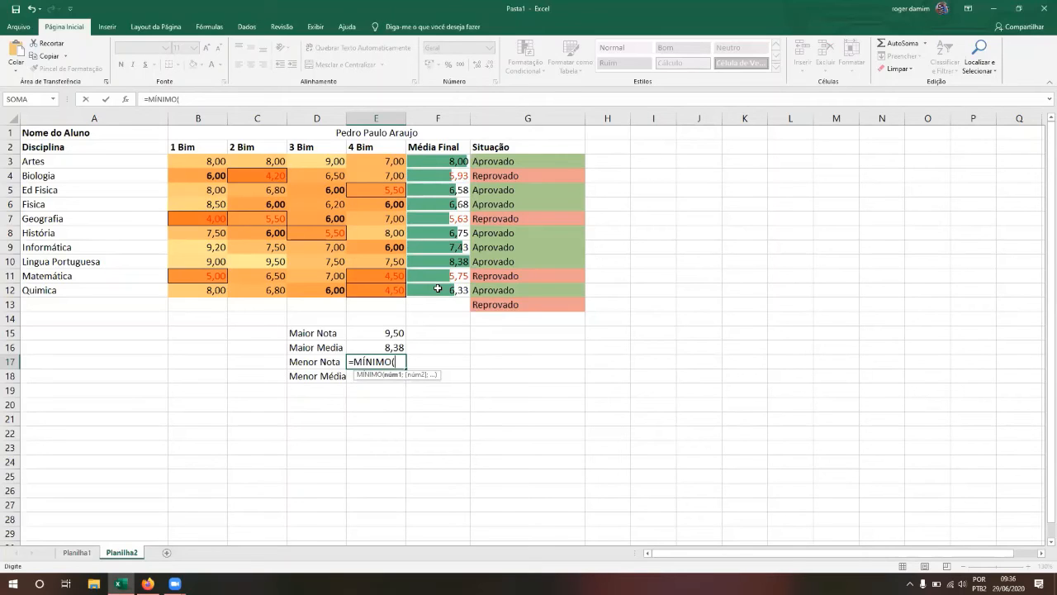
{"action": "left_click_drag", "start_coordinate": [207, 160], "coordinate": [377, 297]}
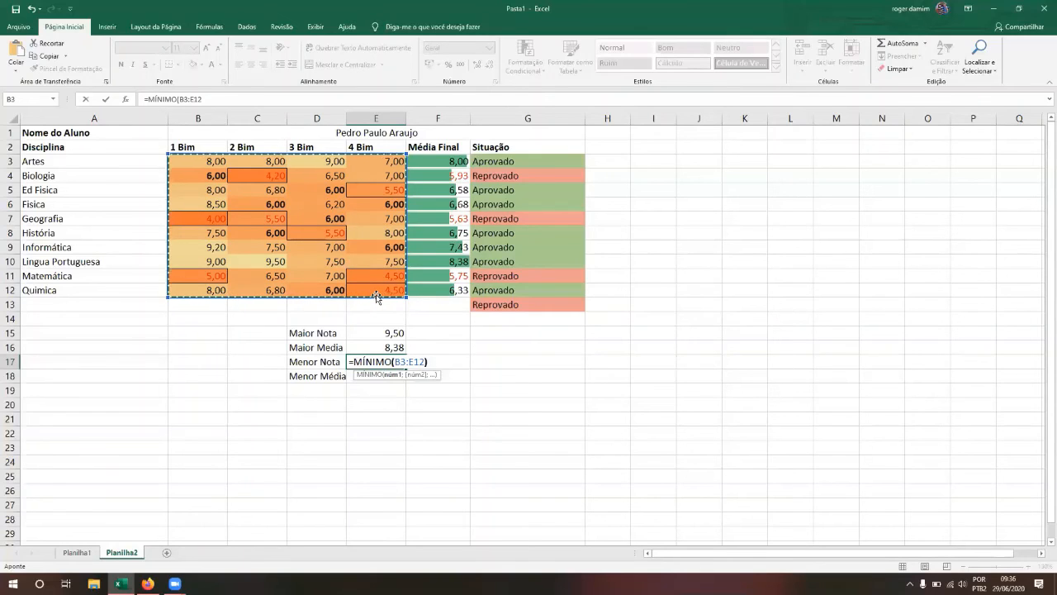
{"action": "key", "text": "Return"}
{"action": "key", "text": "Up"}
{"action": "key", "text": "Down"}
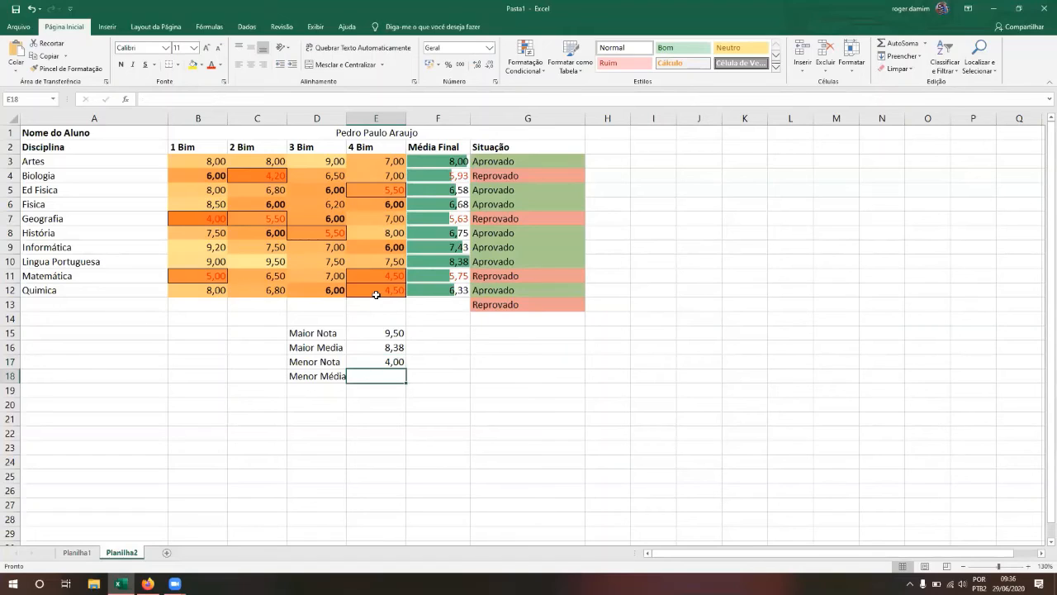
Step: Enter =MÍNIMO(F3:F12) in E18 for the lowest average, 5,63
{"action": "type", "text": "="}
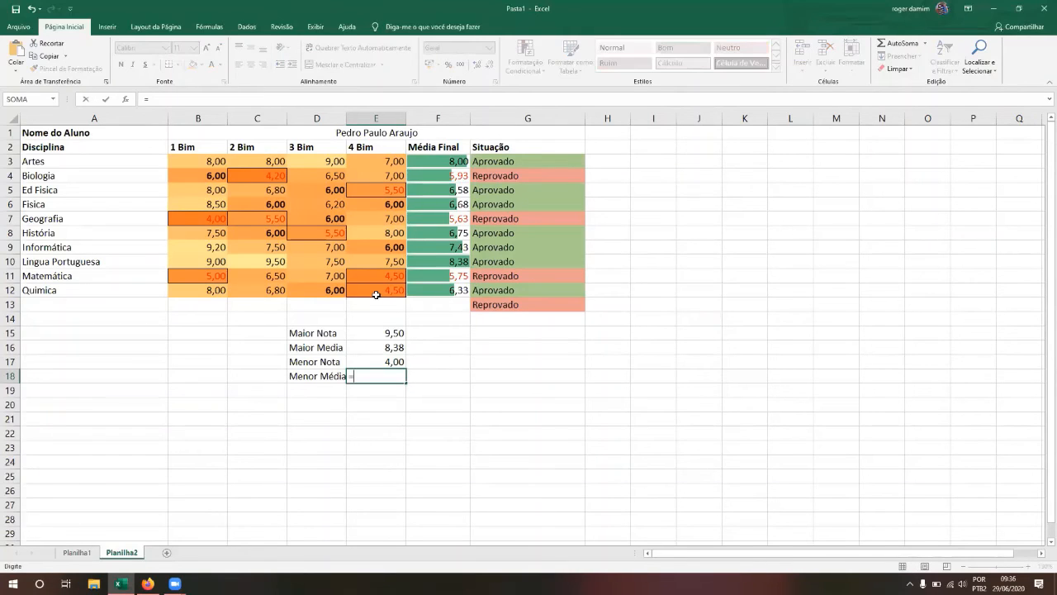
{"action": "type", "text": "mi"}
{"action": "key", "text": "BackSpace"}
{"action": "type", "text": "ín"}
{"action": "key", "text": "Tab"}
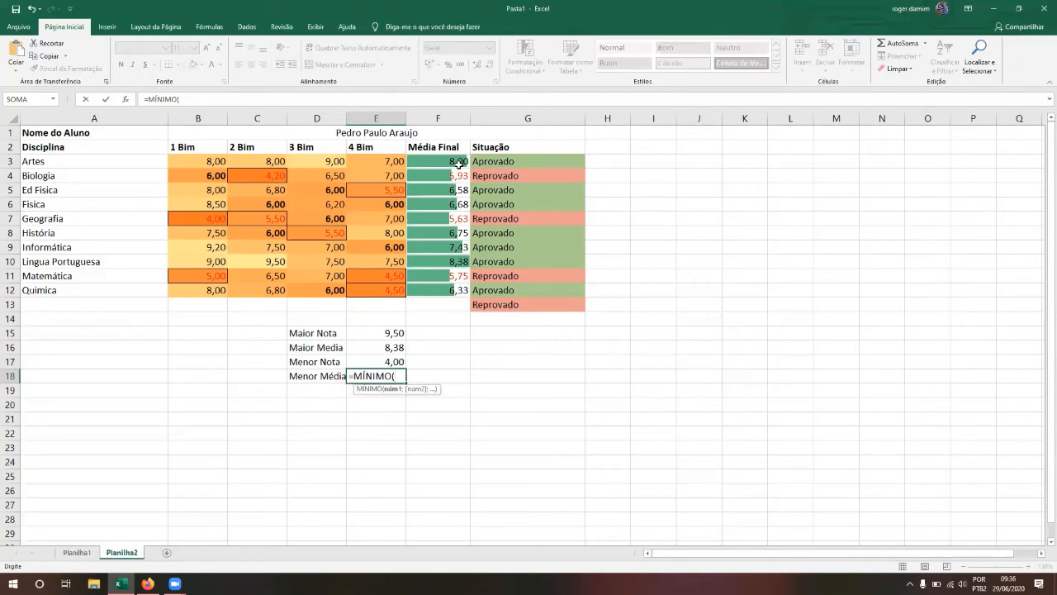
{"action": "left_click_drag", "start_coordinate": [451, 161], "coordinate": [449, 290]}
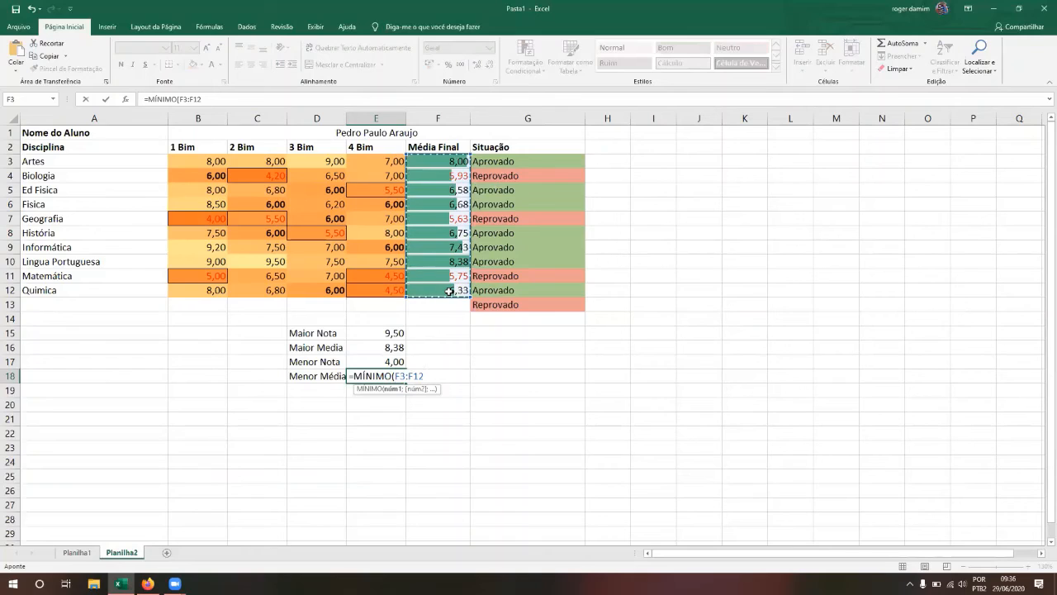
{"action": "key", "text": "Return"}
Step: Review the four summary formulas in E15:E18 against their labels
{"action": "key", "text": "Up"}
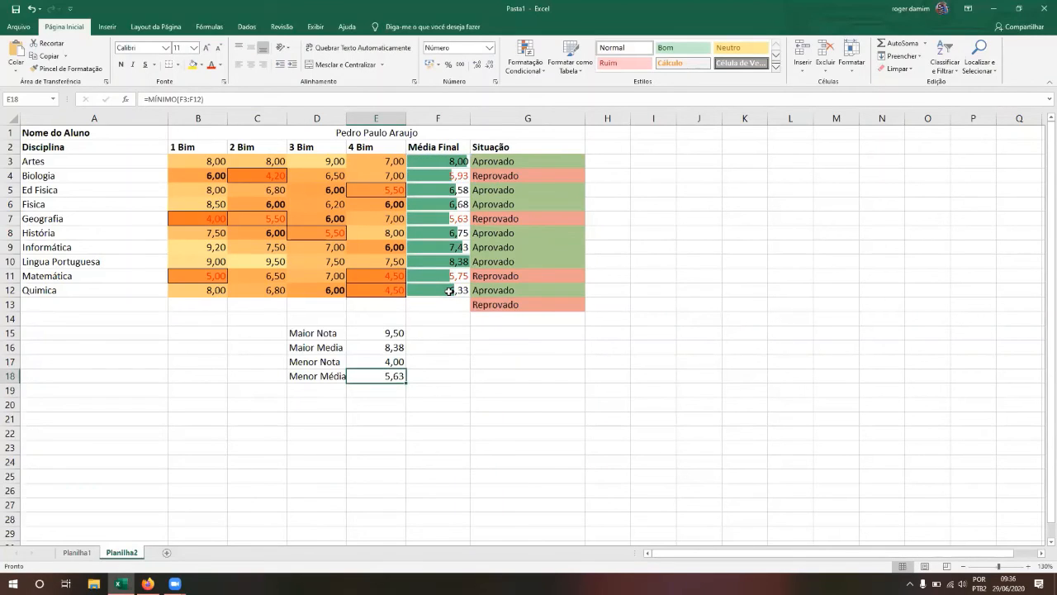
{"action": "key", "text": "Up"}
{"action": "key", "text": "Up"}
{"action": "key", "text": "Up"}
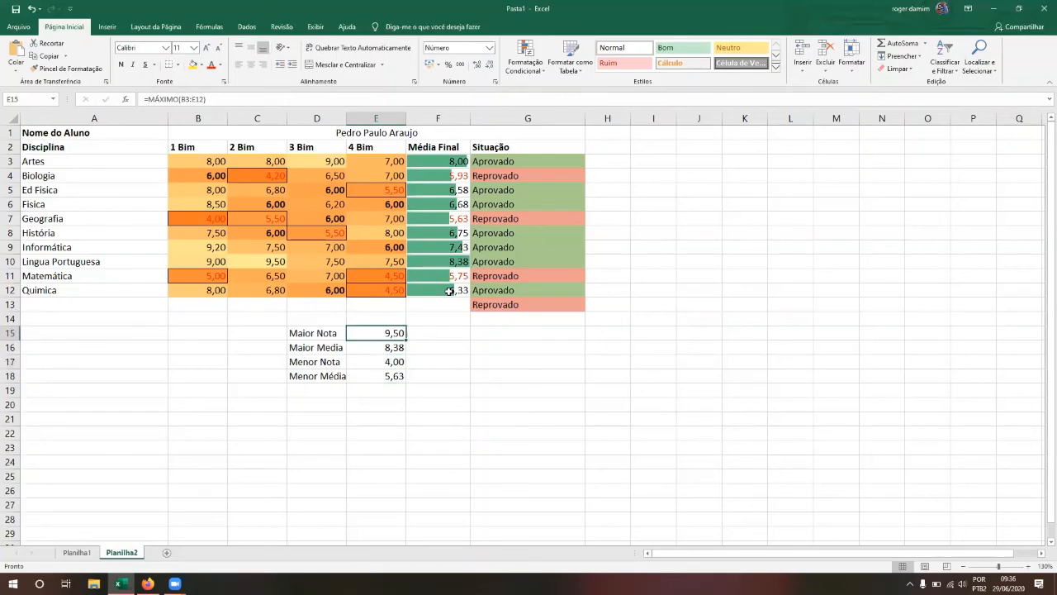
{"action": "key", "text": "Down"}
{"action": "key", "text": "Down"}
{"action": "key", "text": "Down"}
{"action": "key", "text": "Up"}
{"action": "key", "text": "Up"}
{"action": "key", "text": "Up"}
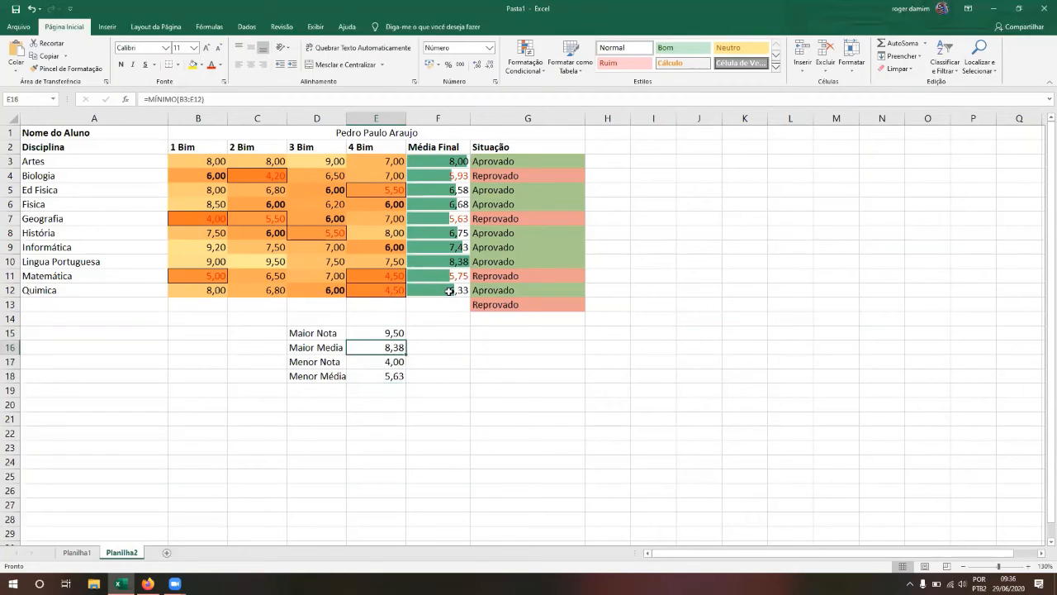
{"action": "key", "text": "Down"}
{"action": "key", "text": "Down"}
{"action": "key", "text": "Up"}
{"action": "key", "text": "Up"}
{"action": "key", "text": "Left"}
{"action": "key", "text": "Right"}
{"action": "key", "text": "Down"}
{"action": "key", "text": "Left"}
{"action": "key", "text": "Right"}
{"action": "key", "text": "Down"}
{"action": "key", "text": "Left"}
{"action": "key", "text": "Right"}
{"action": "key", "text": "Left"}
{"action": "key", "text": "Right"}
{"action": "key", "text": "Left"}
{"action": "key", "text": "Down"}
{"action": "key", "text": "Right"}
{"action": "key", "text": "Left"}
{"action": "key", "text": "Right"}
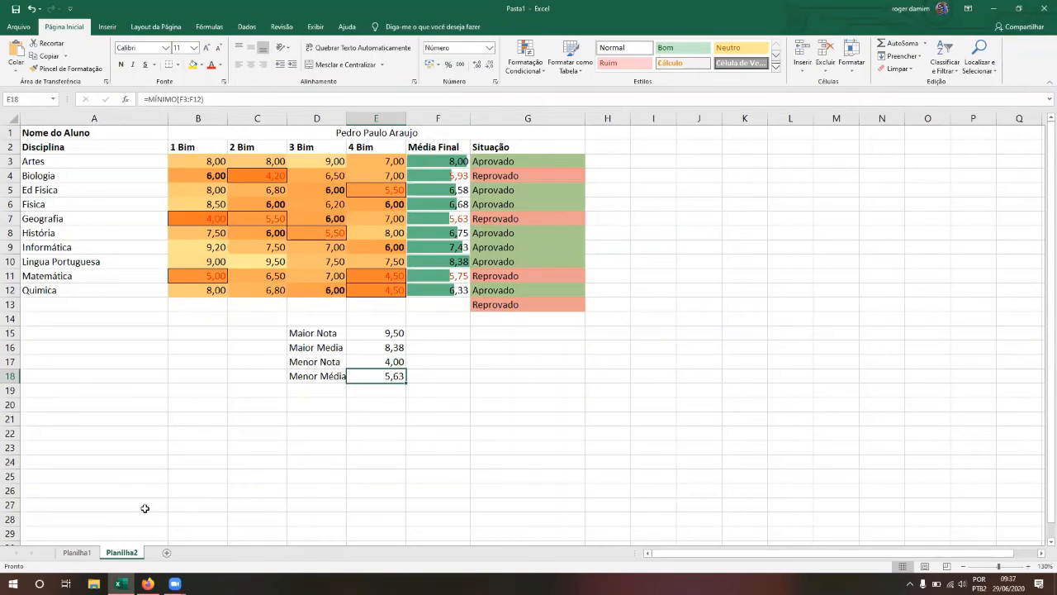
Step: Widen column D slightly, then switch to the Planilha1 productivity control sheet
{"action": "left_click", "coordinate": [121, 400]}
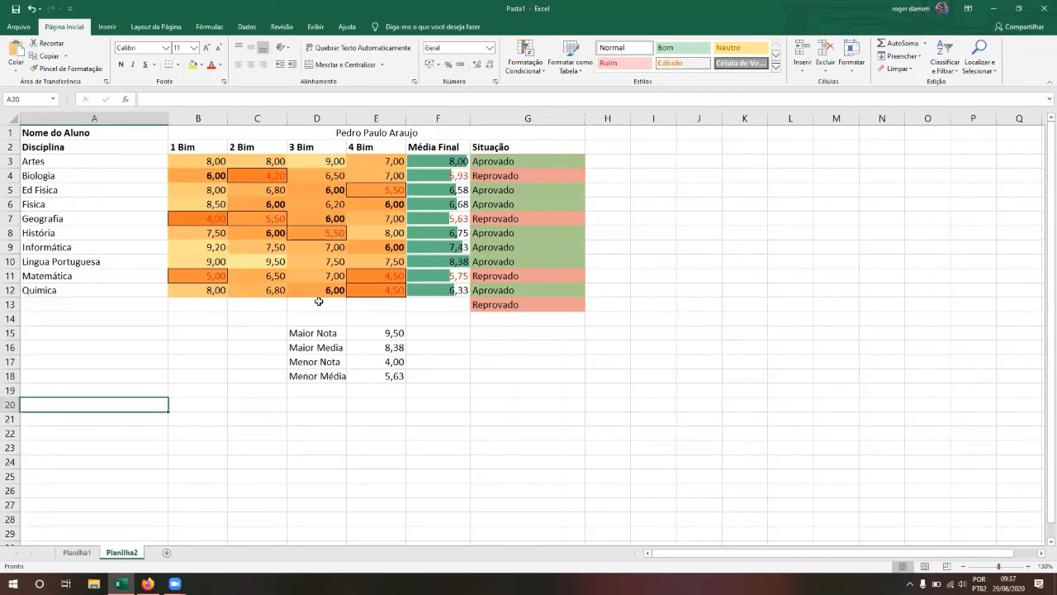
{"action": "left_click_drag", "start_coordinate": [346, 117], "coordinate": [353, 118]}
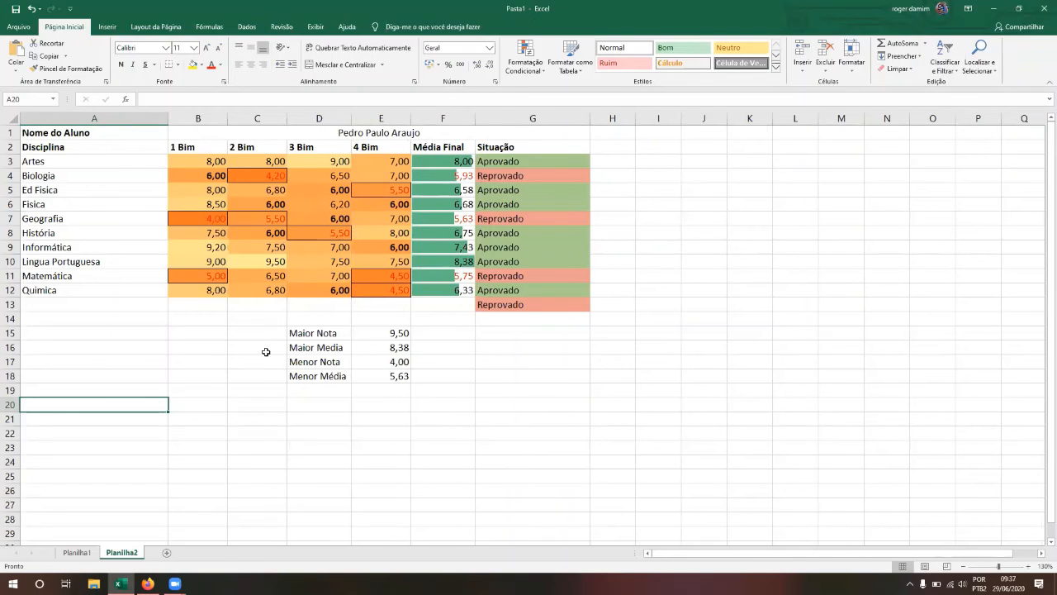
{"action": "left_click", "coordinate": [222, 451]}
{"action": "left_click", "coordinate": [89, 556]}
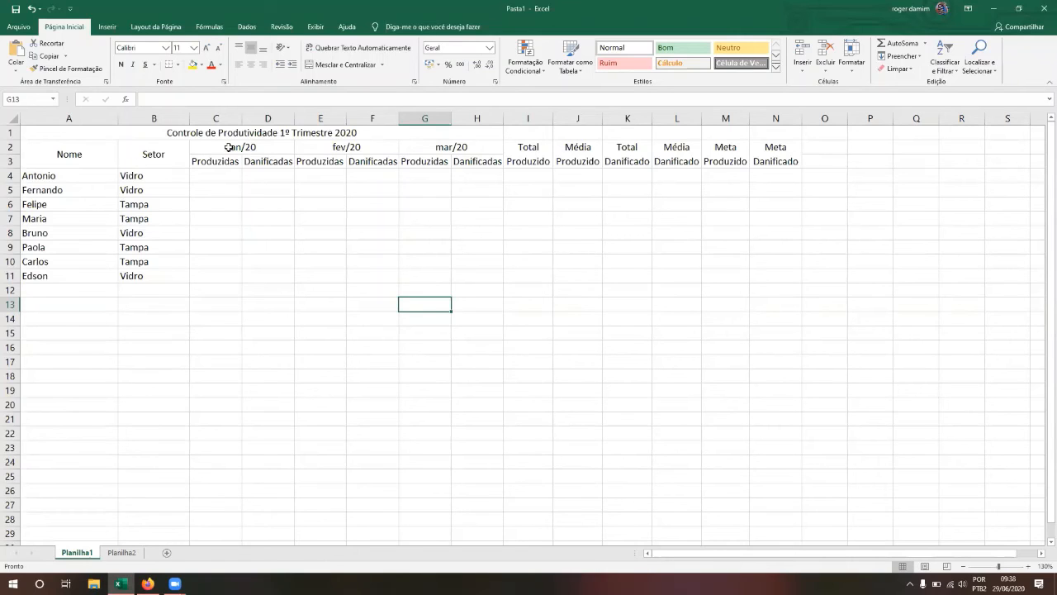
Step: Select the title row across columns A to L to check the merged title
{"action": "left_click", "coordinate": [176, 130]}
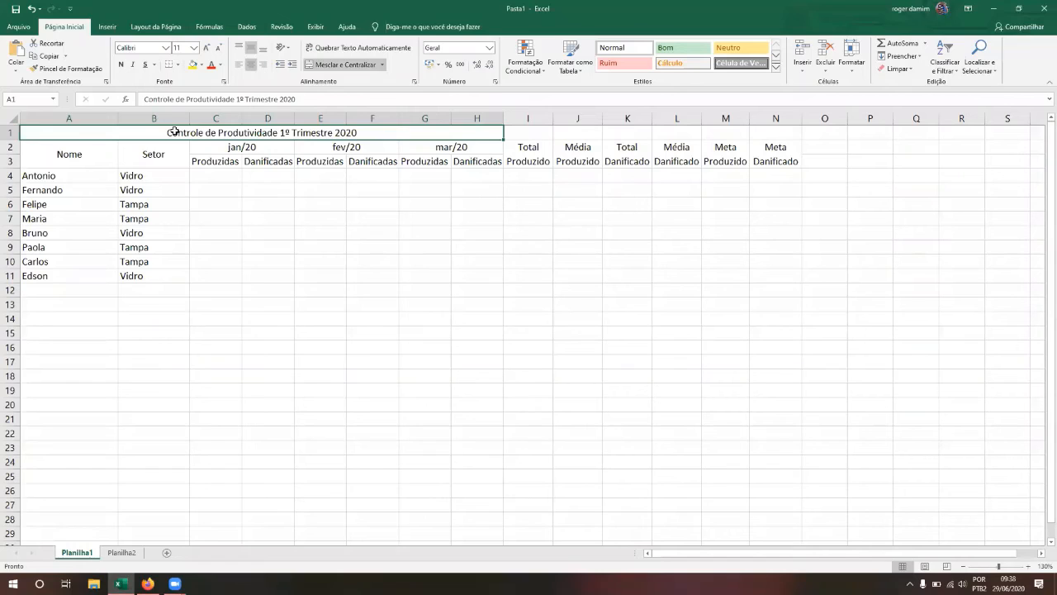
{"action": "key", "text": "shift+Down"}
{"action": "key", "text": "shift+Down"}
{"action": "key", "text": "shift+Down"}
{"action": "key", "text": "shift+Down"}
{"action": "key", "text": "shift+Down"}
{"action": "key", "text": "shift+Down"}
{"action": "key", "text": "shift+Down"}
{"action": "key", "text": "shift+Down"}
{"action": "key", "text": "shift+Down"}
{"action": "key", "text": "shift+Down"}
{"action": "key", "text": "shift+Right"}
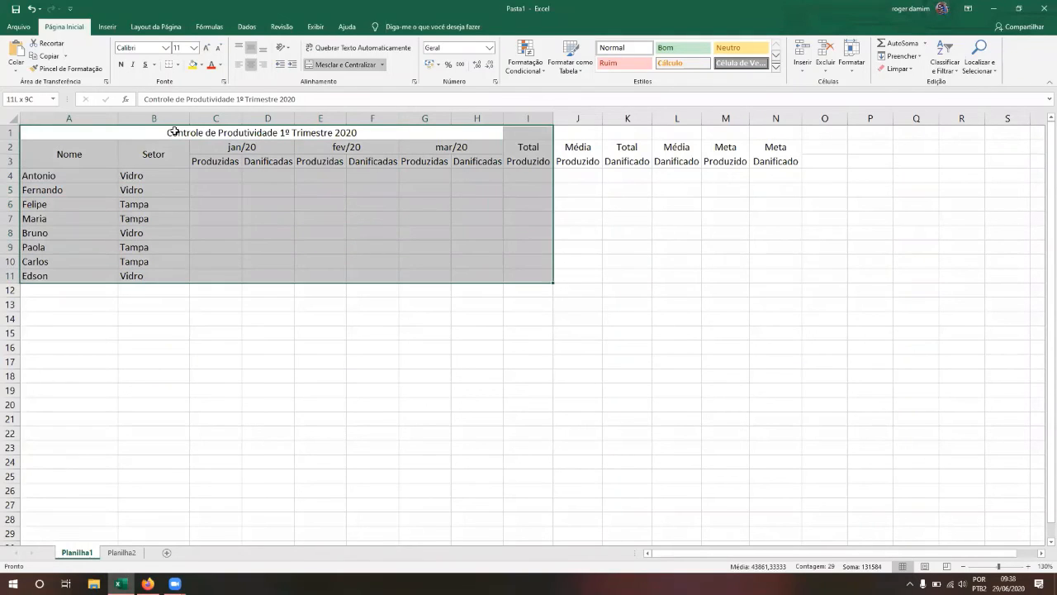
{"action": "key", "text": "shift+Right"}
{"action": "key", "text": "shift+Right"}
{"action": "key", "text": "shift+Right"}
{"action": "key", "text": "shift+Right"}
{"action": "key", "text": "shift+Right"}
{"action": "key", "text": "shift+Left"}
{"action": "key", "text": "shift+Left"}
{"action": "key", "text": "shift+Up"}
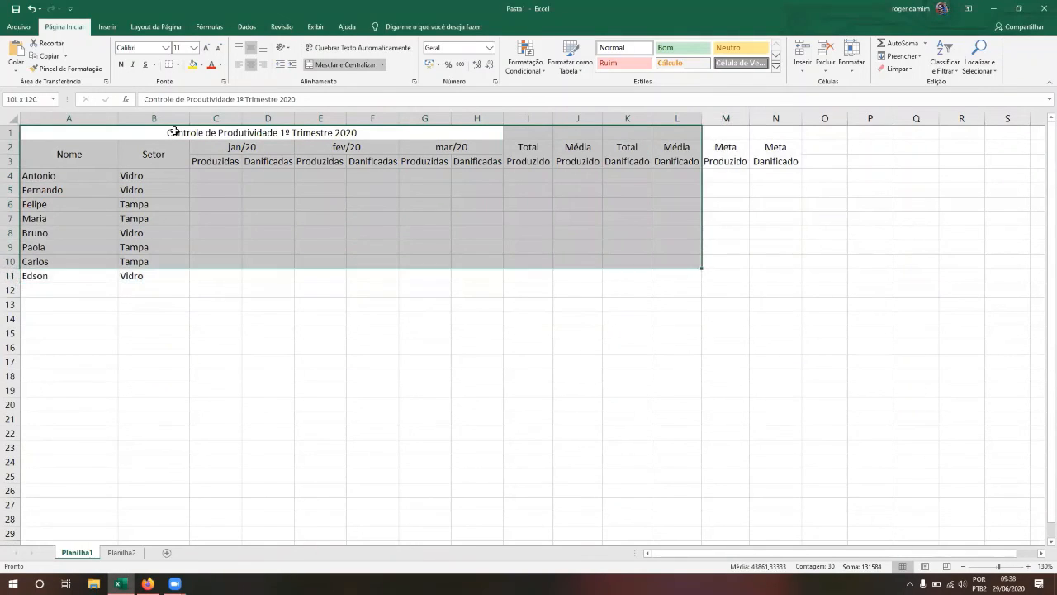
{"action": "key", "text": "shift+Up"}
{"action": "key", "text": "shift+Up"}
{"action": "key", "text": "shift+Up"}
{"action": "key", "text": "shift+Up"}
{"action": "key", "text": "shift+Up"}
{"action": "key", "text": "shift+Up"}
{"action": "key", "text": "shift+Up"}
{"action": "key", "text": "shift+Up"}
{"action": "key", "text": "shift+Up"}
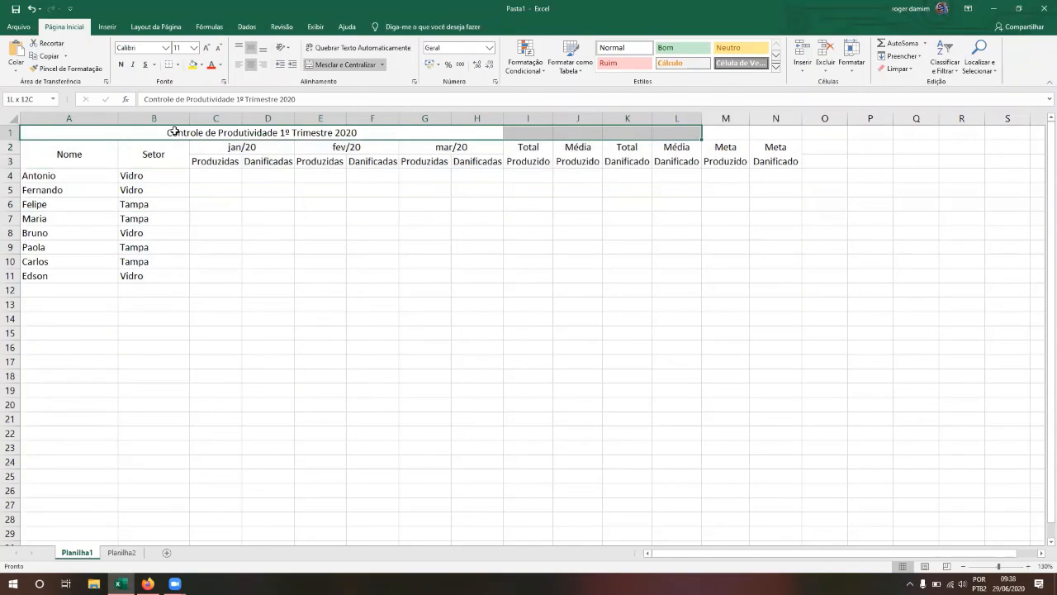
{"action": "left_click", "coordinate": [174, 131]}
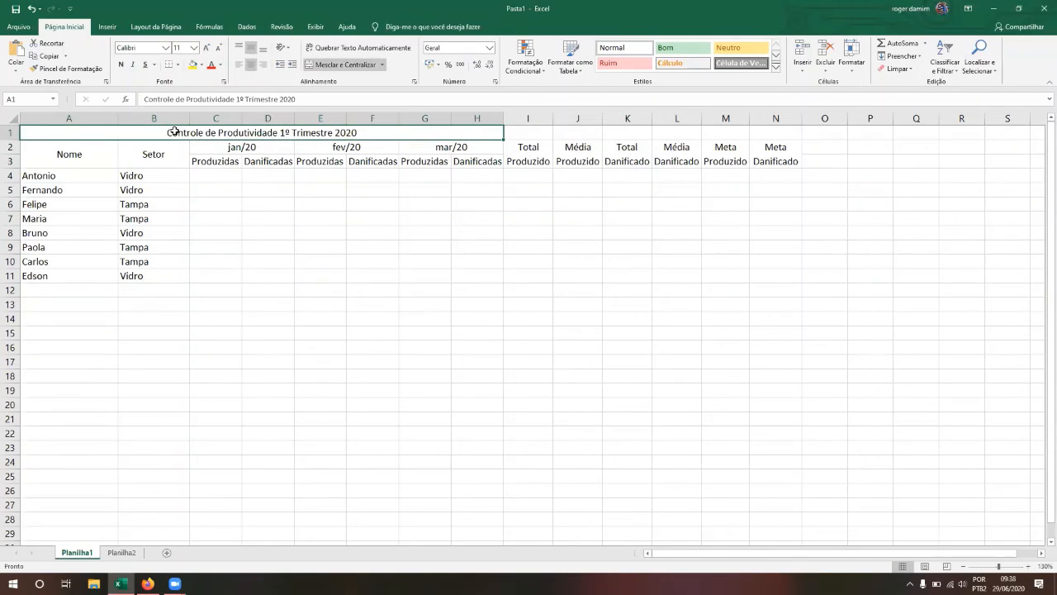
Step: Browse the employee names, Setor column and Meta Produzido header of the empty table
{"action": "key", "text": "Down"}
{"action": "key", "text": "Down"}
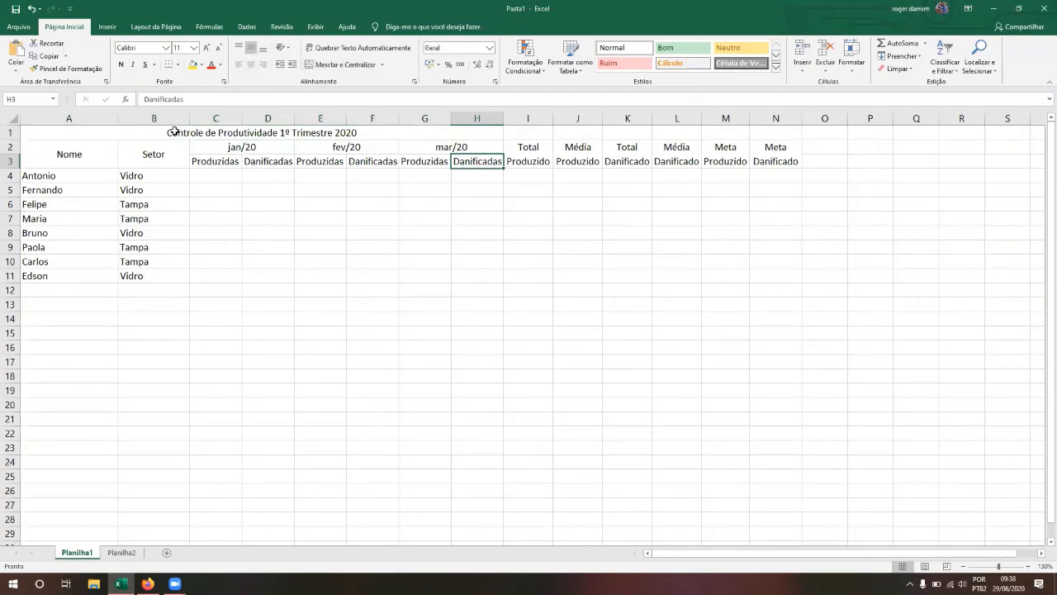
{"action": "key", "text": "Left"}
{"action": "key", "text": "Left"}
{"action": "key", "text": "Left"}
{"action": "key", "text": "Left"}
{"action": "key", "text": "Left"}
{"action": "key", "text": "Left"}
{"action": "key", "text": "Left"}
{"action": "key", "text": "Down"}
{"action": "key", "text": "Down"}
{"action": "key", "text": "Down"}
{"action": "key", "text": "Down"}
{"action": "key", "text": "Down"}
{"action": "key", "text": "Down"}
{"action": "key", "text": "Down"}
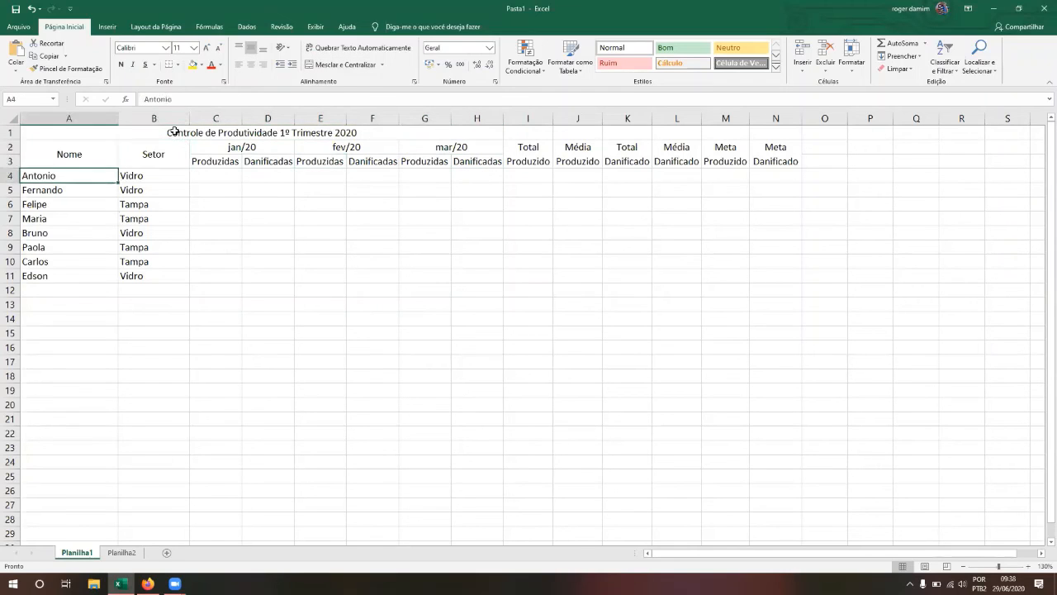
{"action": "key", "text": "Right"}
{"action": "key", "text": "Up"}
{"action": "key", "text": "Up"}
{"action": "key", "text": "Up"}
{"action": "key", "text": "Up"}
{"action": "key", "text": "Up"}
{"action": "key", "text": "Up"}
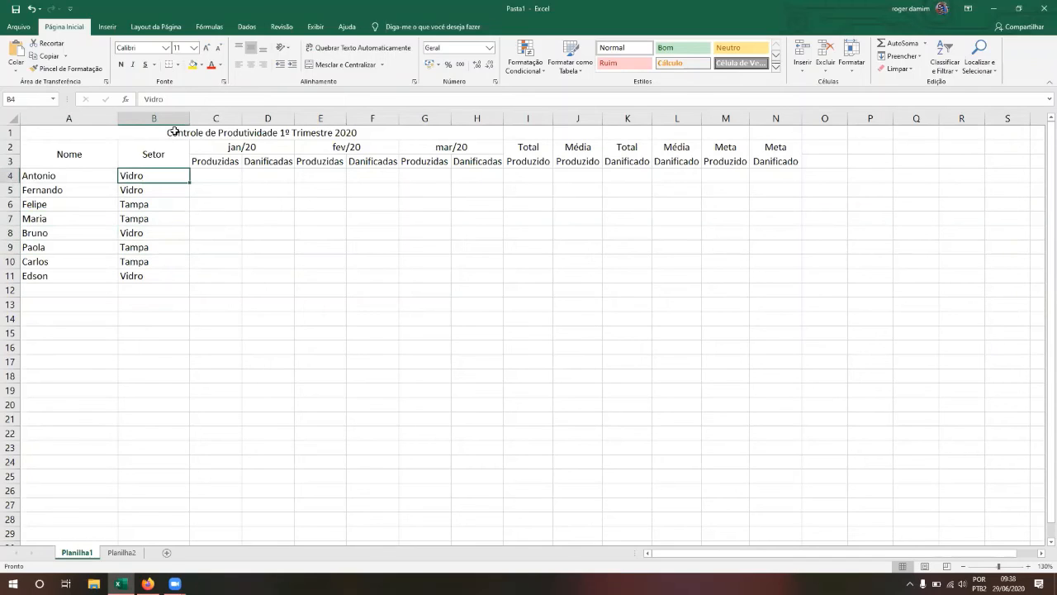
{"action": "key", "text": "Down"}
{"action": "key", "text": "Down"}
{"action": "key", "text": "Down"}
{"action": "key", "text": "Down"}
{"action": "key", "text": "Down"}
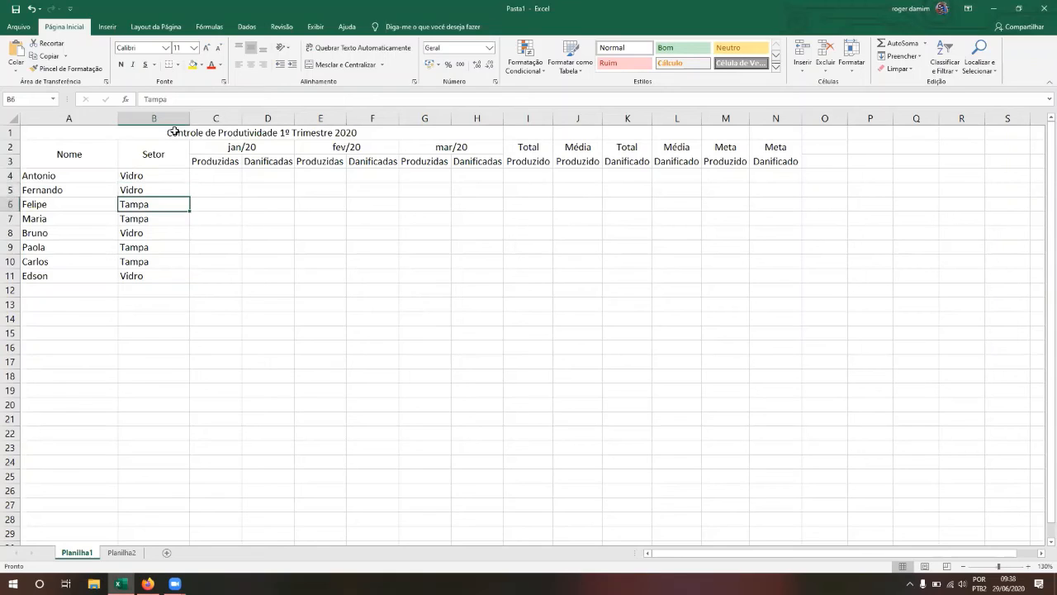
{"action": "key", "text": "Up"}
{"action": "key", "text": "Up"}
{"action": "key", "text": "Down"}
{"action": "key", "text": "Up"}
{"action": "key", "text": "Right"}
{"action": "key", "text": "Left"}
{"action": "key", "text": "Right"}
{"action": "key", "text": "Right"}
{"action": "key", "text": "Right"}
{"action": "key", "text": "Right"}
{"action": "key", "text": "Right"}
{"action": "key", "text": "Right"}
{"action": "key", "text": "Right"}
{"action": "key", "text": "Right"}
{"action": "key", "text": "Right"}
{"action": "key", "text": "Right"}
{"action": "key", "text": "Right"}
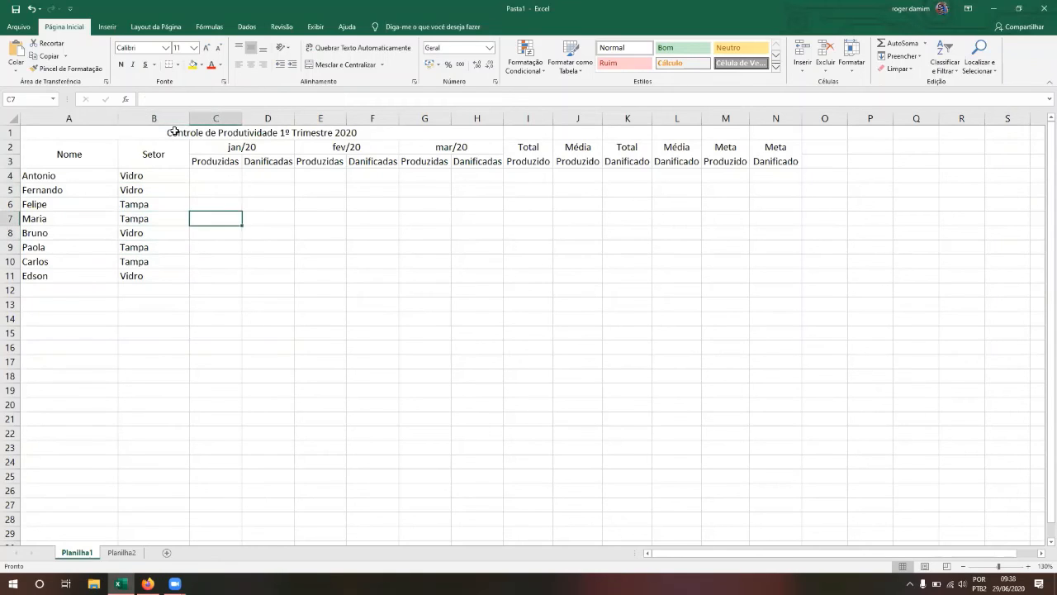
{"action": "key", "text": "Right"}
{"action": "key", "text": "Right"}
{"action": "key", "text": "Up"}
{"action": "key", "text": "Left"}
{"action": "key", "text": "Left"}
{"action": "key", "text": "Up"}
{"action": "key", "text": "Up"}
{"action": "key", "text": "Up"}
{"action": "key", "text": "Right"}
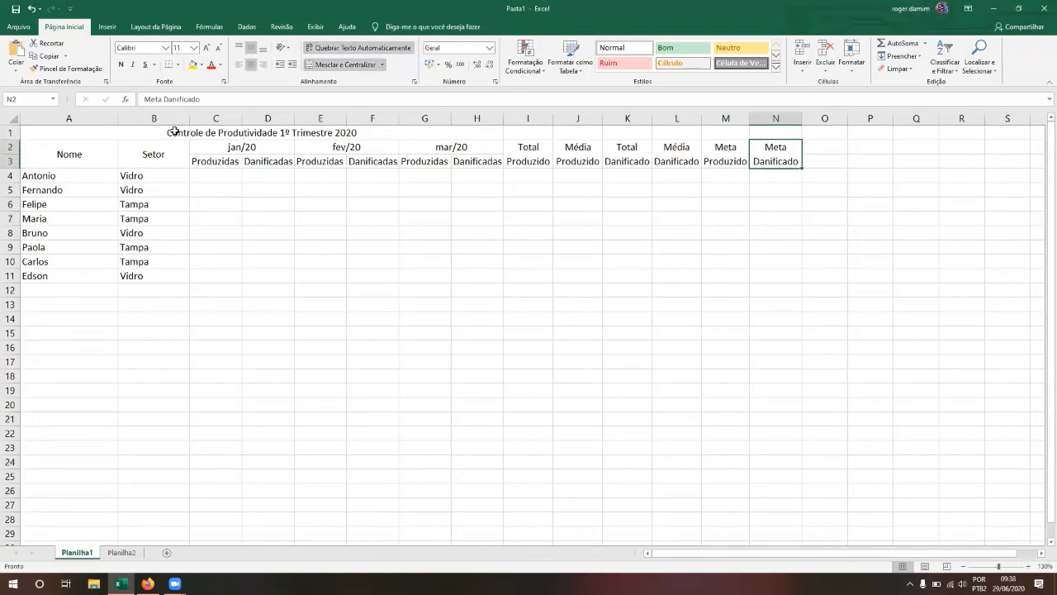
{"action": "key", "text": "Down"}
{"action": "key", "text": "Left"}
{"action": "key", "text": "Left"}
{"action": "key", "text": "Left"}
{"action": "key", "text": "Left"}
{"action": "key", "text": "Left"}
{"action": "key", "text": "Left"}
{"action": "key", "text": "Left"}
{"action": "key", "text": "Left"}
{"action": "key", "text": "Left"}
{"action": "key", "text": "Left"}
{"action": "key", "text": "Left"}
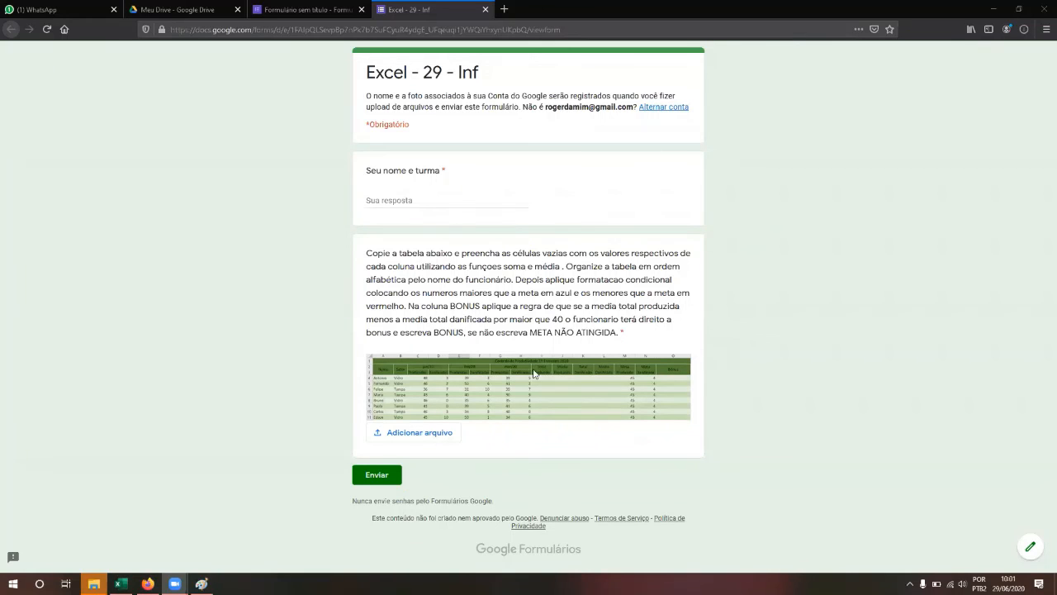
Step: Compare the Excel table with the Google Forms reference image, then return to Excel
{"action": "left_click", "coordinate": [118, 584]}
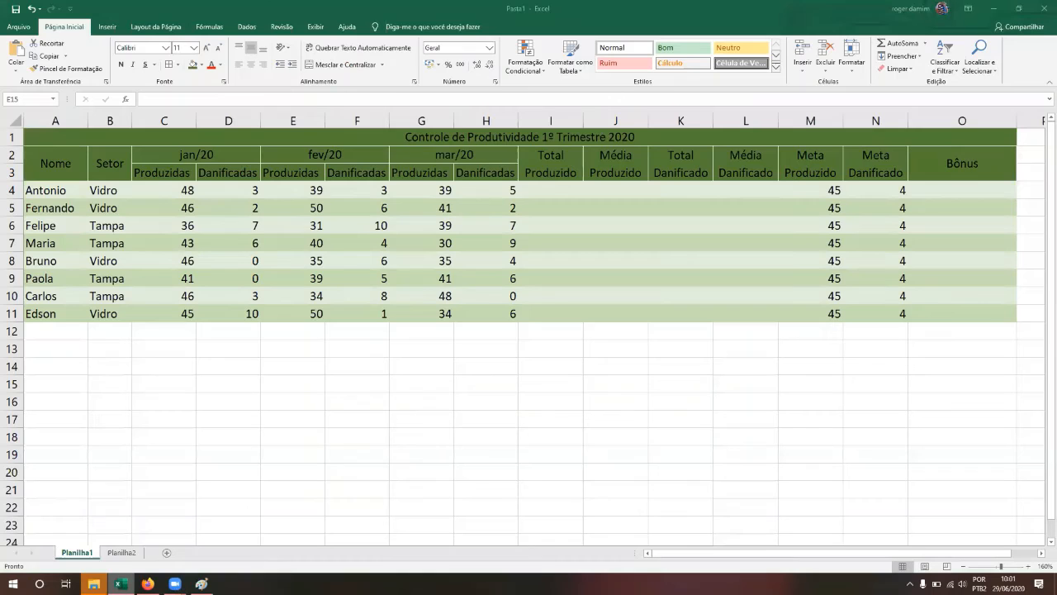
{"action": "left_click", "coordinate": [216, 470]}
{"action": "left_click", "coordinate": [147, 584]}
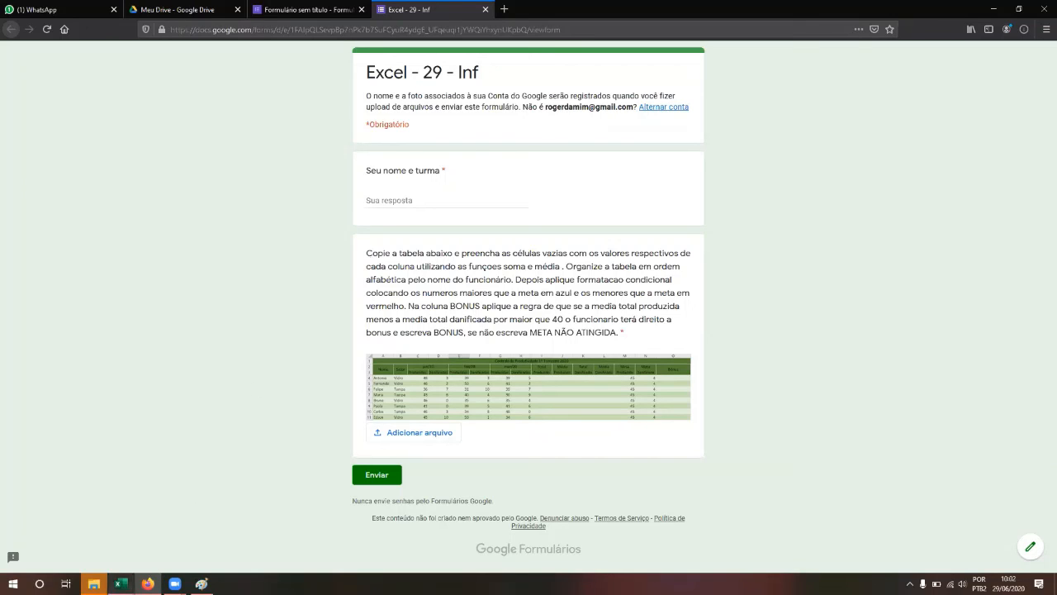
{"action": "left_click", "coordinate": [119, 584]}
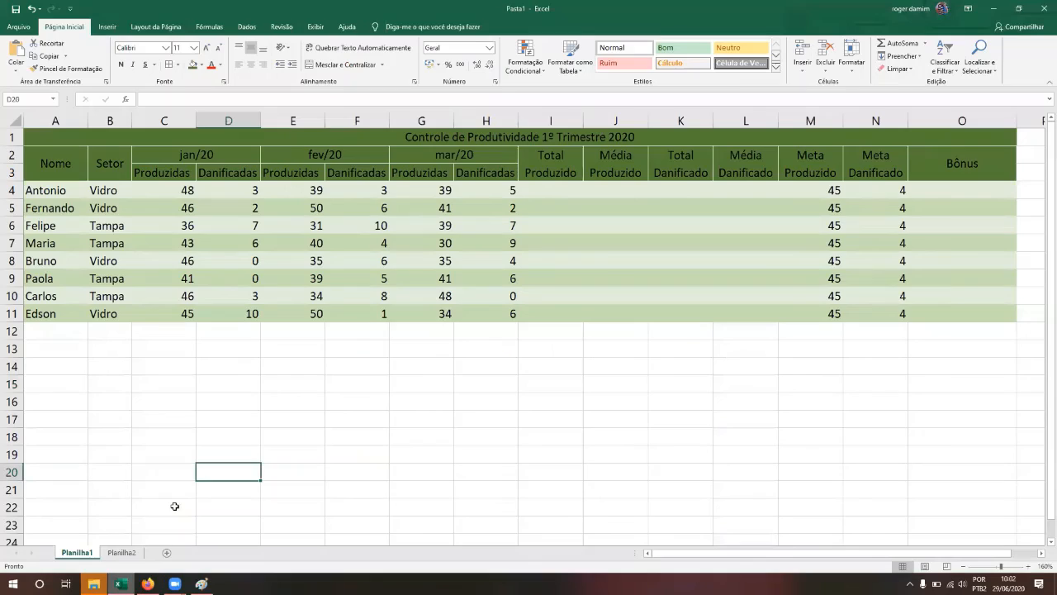
Step: Check row 4's empty Total and Média cells and the Meta values 45 and 4
{"action": "left_click", "coordinate": [557, 191]}
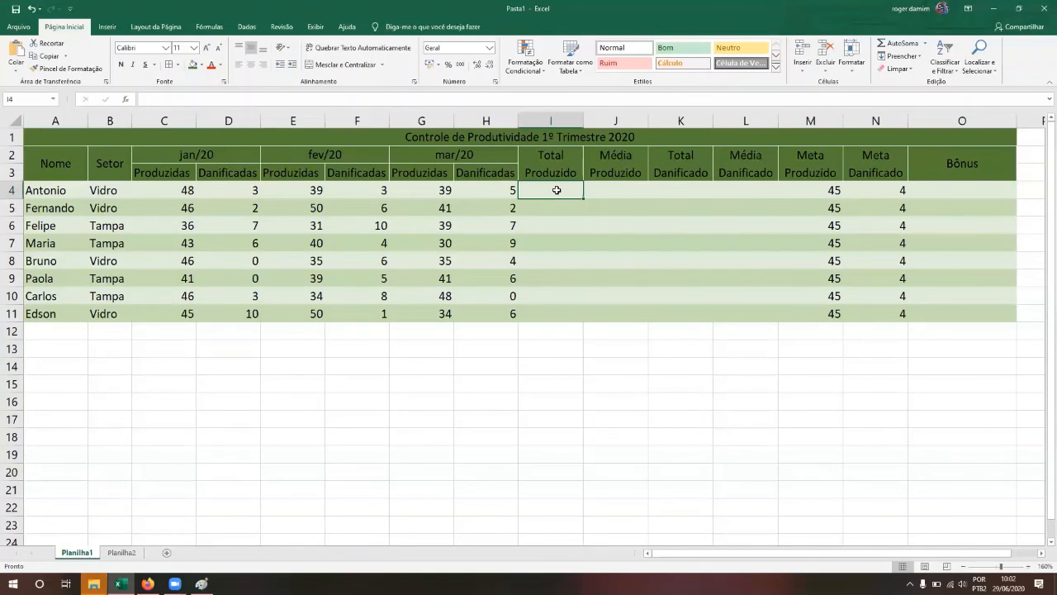
{"action": "key", "text": "Left"}
{"action": "key", "text": "Left"}
{"action": "key", "text": "Left"}
{"action": "key", "text": "Left"}
{"action": "key", "text": "Left"}
{"action": "key", "text": "Left"}
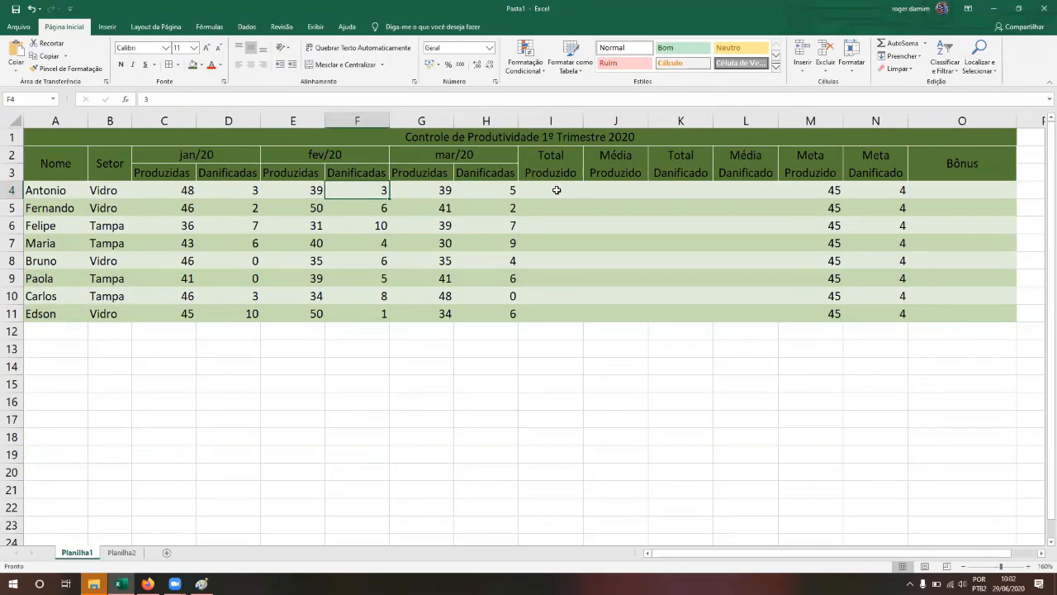
{"action": "key", "text": "Right"}
{"action": "key", "text": "Right"}
{"action": "key", "text": "Right"}
{"action": "key", "text": "Right"}
{"action": "key", "text": "Right"}
{"action": "key", "text": "Right"}
{"action": "key", "text": "Right"}
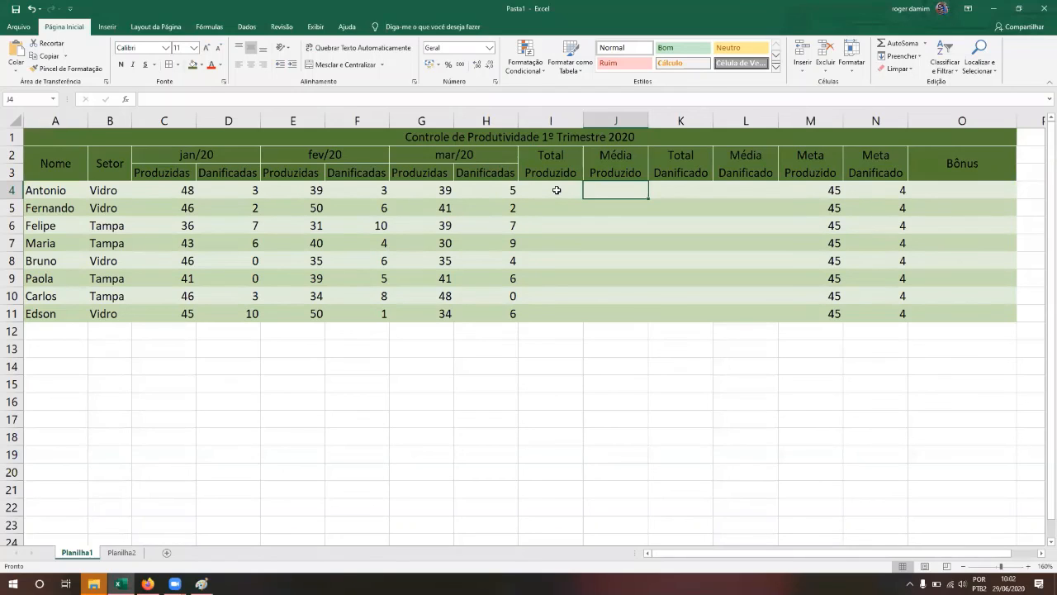
{"action": "key", "text": "Right"}
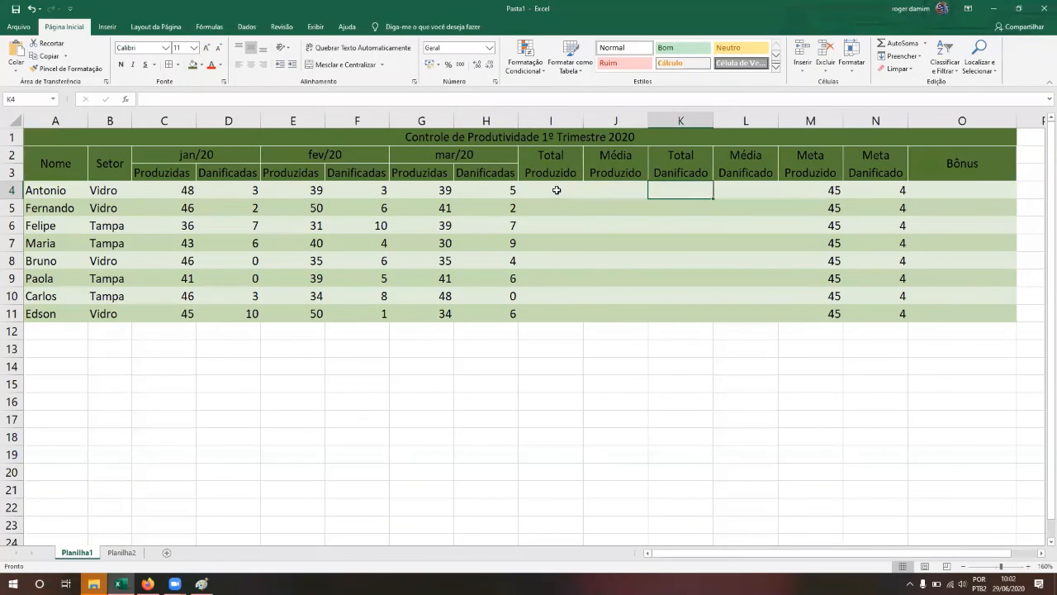
{"action": "key", "text": "Left"}
{"action": "key", "text": "Left"}
{"action": "key", "text": "Left"}
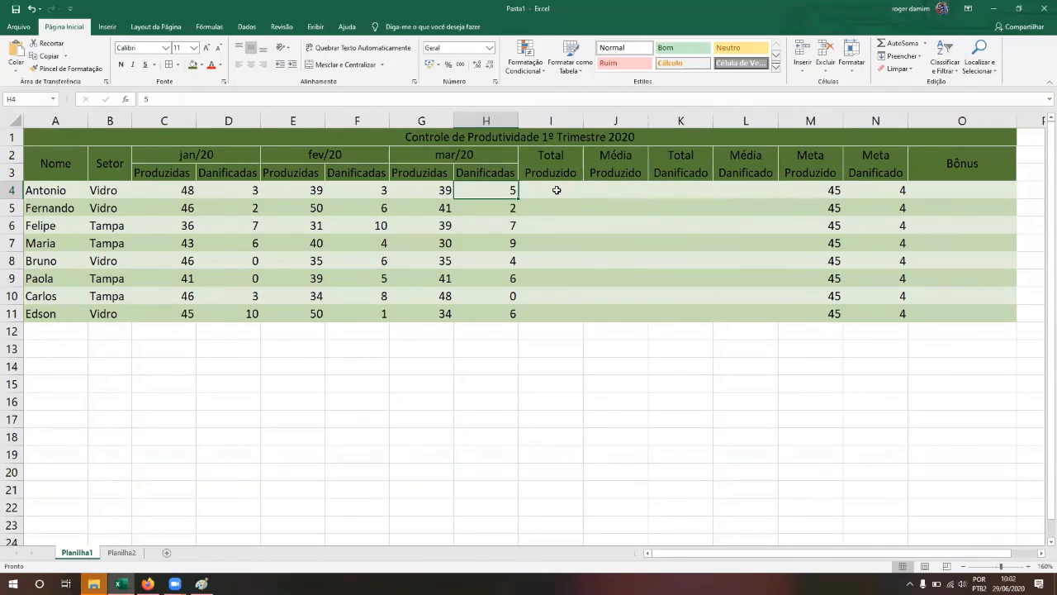
{"action": "key", "text": "Left"}
{"action": "key", "text": "Left"}
{"action": "key", "text": "Left"}
{"action": "key", "text": "Left"}
{"action": "key", "text": "Right"}
{"action": "key", "text": "Right"}
{"action": "key", "text": "Right"}
{"action": "key", "text": "Right"}
{"action": "key", "text": "Right"}
{"action": "key", "text": "Right"}
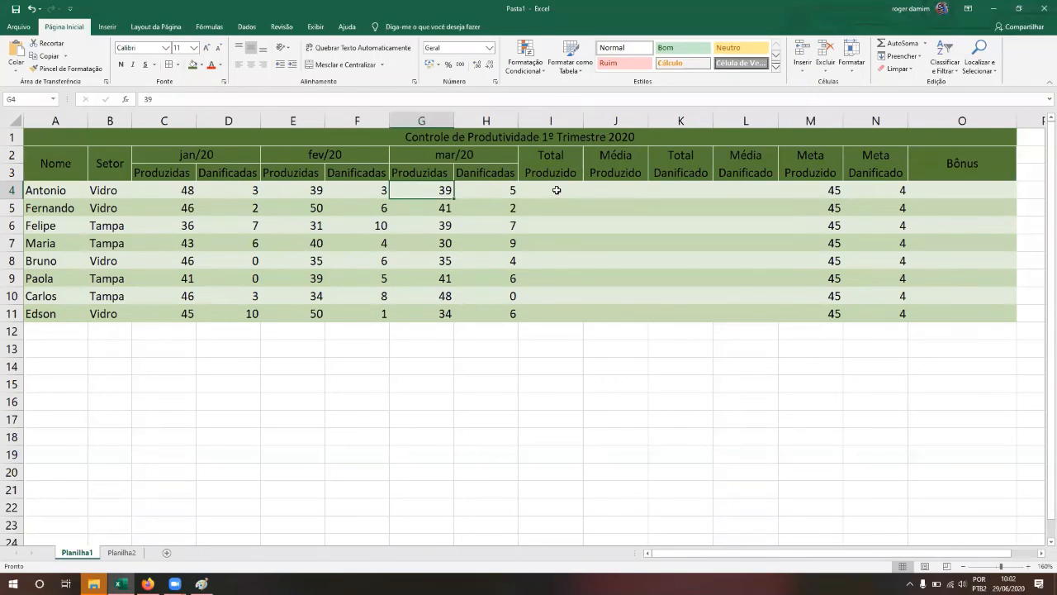
{"action": "key", "text": "Right"}
{"action": "key", "text": "Right"}
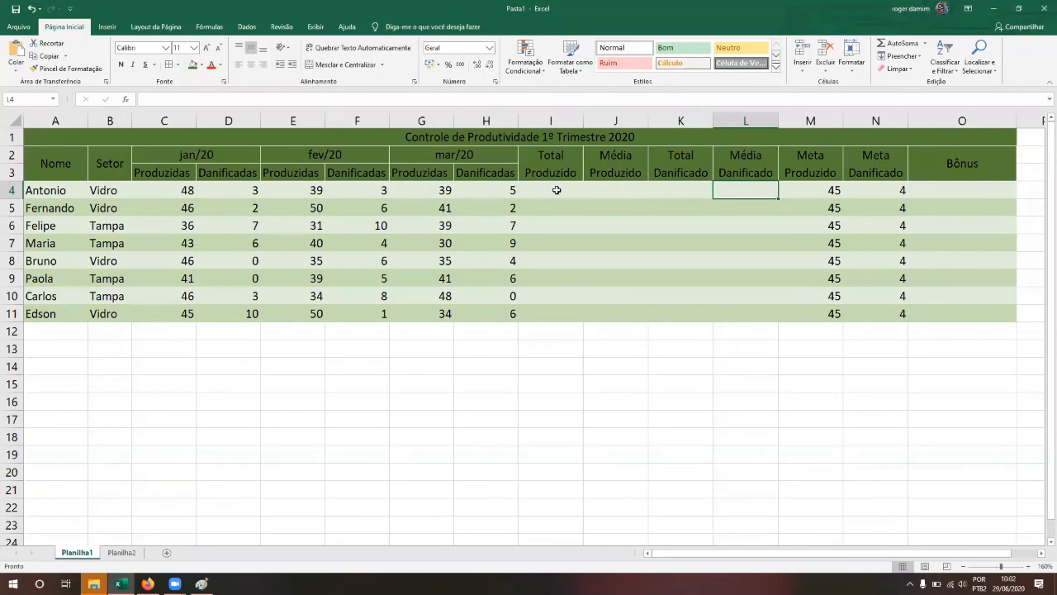
{"action": "key", "text": "Left"}
{"action": "key", "text": "Left"}
{"action": "key", "text": "Left"}
{"action": "key", "text": "Down"}
{"action": "key", "text": "Down"}
{"action": "key", "text": "Down"}
{"action": "key", "text": "Down"}
{"action": "key", "text": "Right"}
{"action": "key", "text": "Right"}
{"action": "key", "text": "Right"}
{"action": "key", "text": "Up"}
{"action": "key", "text": "Up"}
{"action": "key", "text": "Up"}
{"action": "key", "text": "Up"}
{"action": "key", "text": "Left"}
{"action": "key", "text": "Right"}
{"action": "key", "text": "Right"}
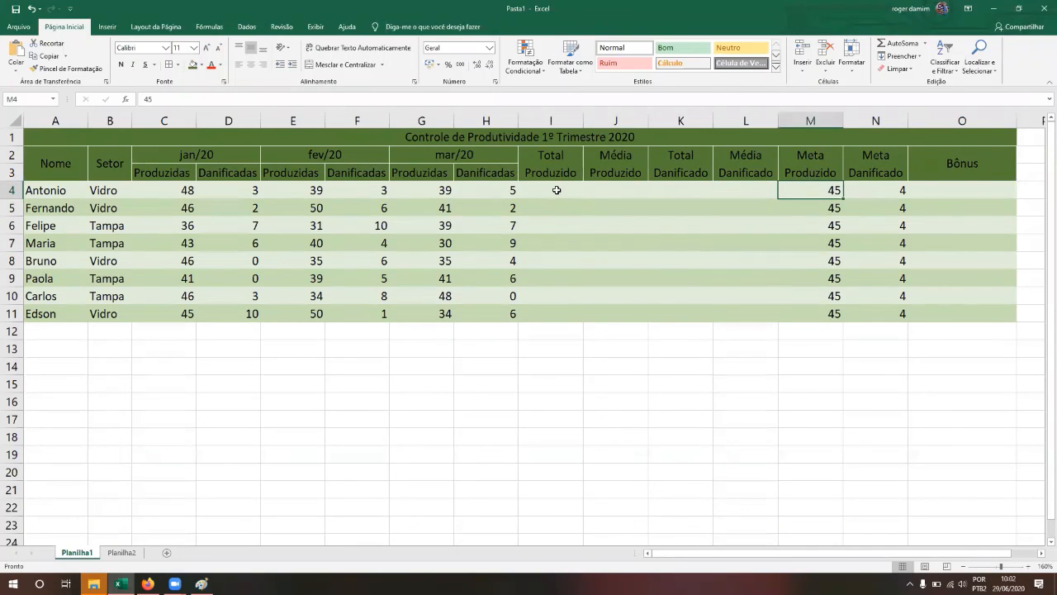
{"action": "key", "text": "Right"}
Step: Scan the Meta columns, select the empty block I4:L11, and return to the assignment
{"action": "key", "text": "Down"}
{"action": "key", "text": "Up"}
{"action": "key", "text": "Left"}
{"action": "key", "text": "Down"}
{"action": "key", "text": "Down"}
{"action": "key", "text": "Down"}
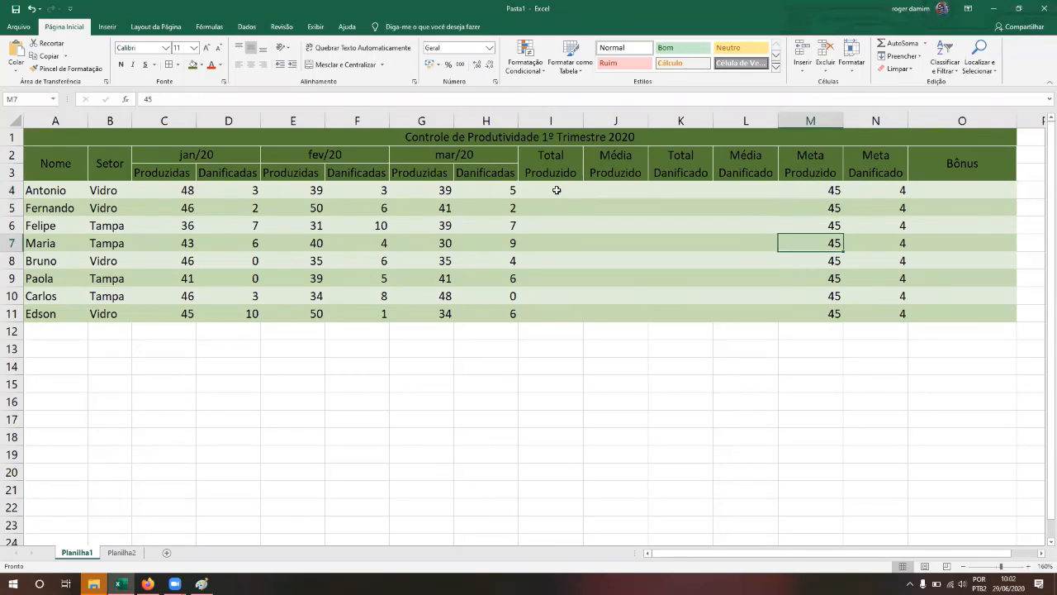
{"action": "key", "text": "Down"}
{"action": "key", "text": "Right"}
{"action": "key", "text": "Right"}
{"action": "key", "text": "Up"}
{"action": "key", "text": "Up"}
{"action": "key", "text": "Left"}
{"action": "key", "text": "Left"}
{"action": "key", "text": "Up"}
{"action": "key", "text": "Up"}
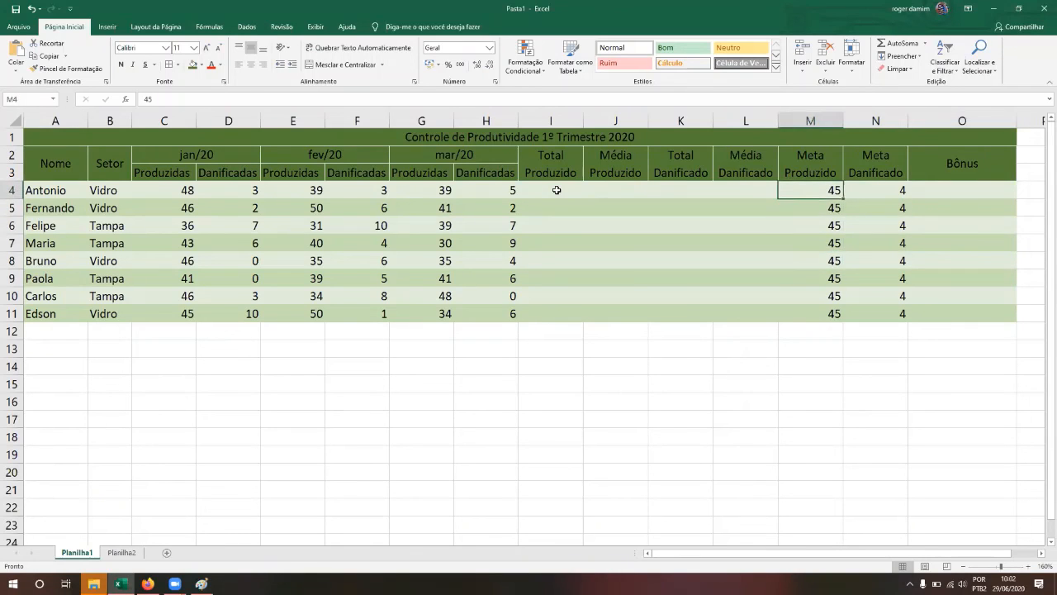
{"action": "key", "text": "Right"}
{"action": "key", "text": "Right"}
{"action": "key", "text": "Down"}
{"action": "key", "text": "Left"}
{"action": "key", "text": "Left"}
{"action": "key", "text": "Up"}
{"action": "key", "text": "Right"}
{"action": "key", "text": "Left"}
{"action": "key", "text": "Down"}
{"action": "key", "text": "Down"}
{"action": "key", "text": "Down"}
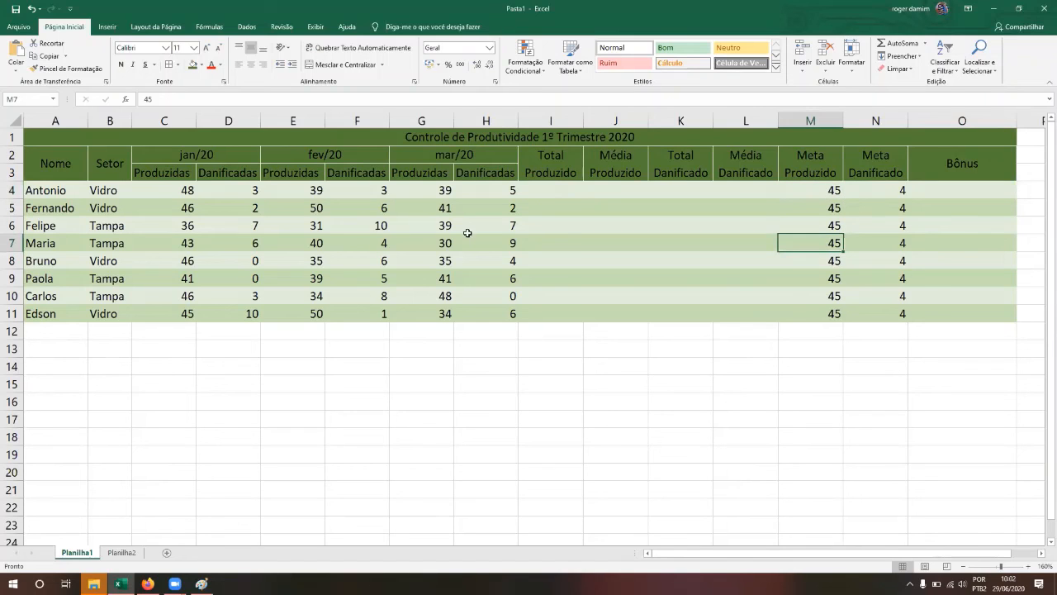
{"action": "left_click_drag", "start_coordinate": [556, 195], "coordinate": [732, 323]}
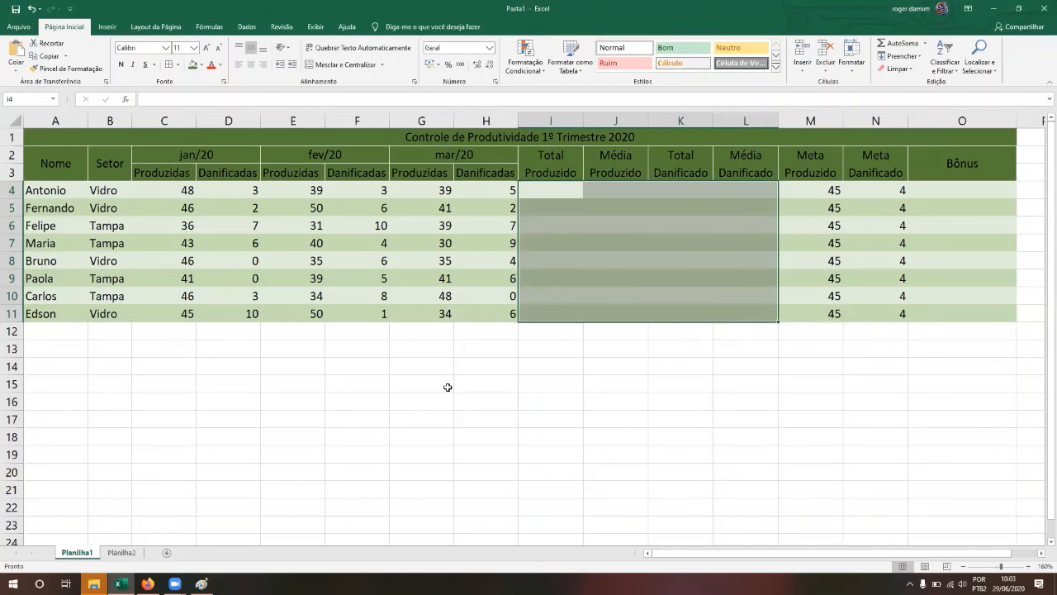
{"action": "left_click", "coordinate": [148, 584]}
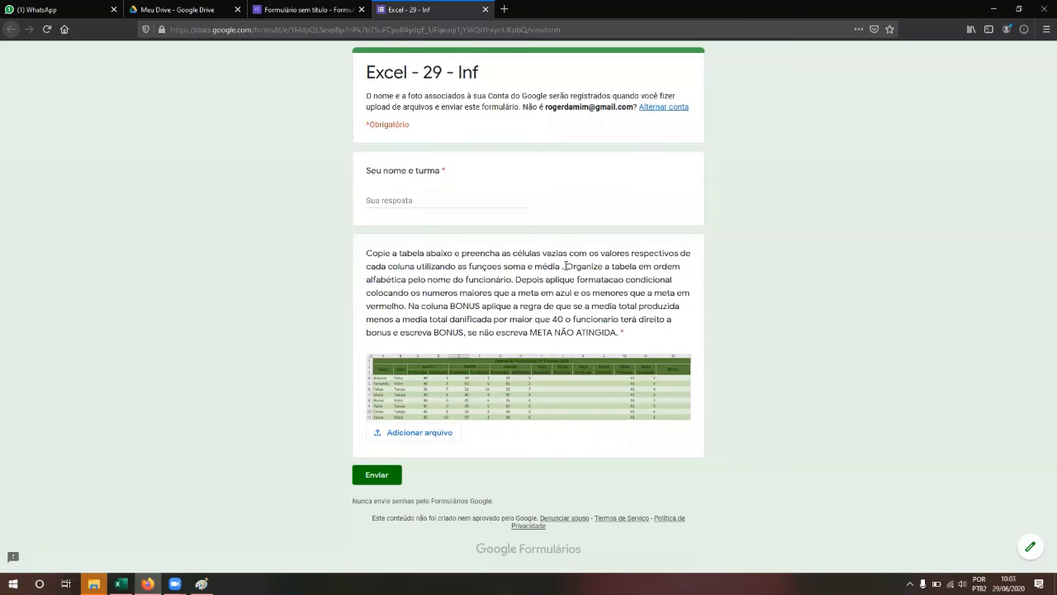
Step: Reread the alphabetical-sort instruction, then go back to Excel at cell M4
{"action": "left_click_drag", "start_coordinate": [566, 266], "coordinate": [516, 279]}
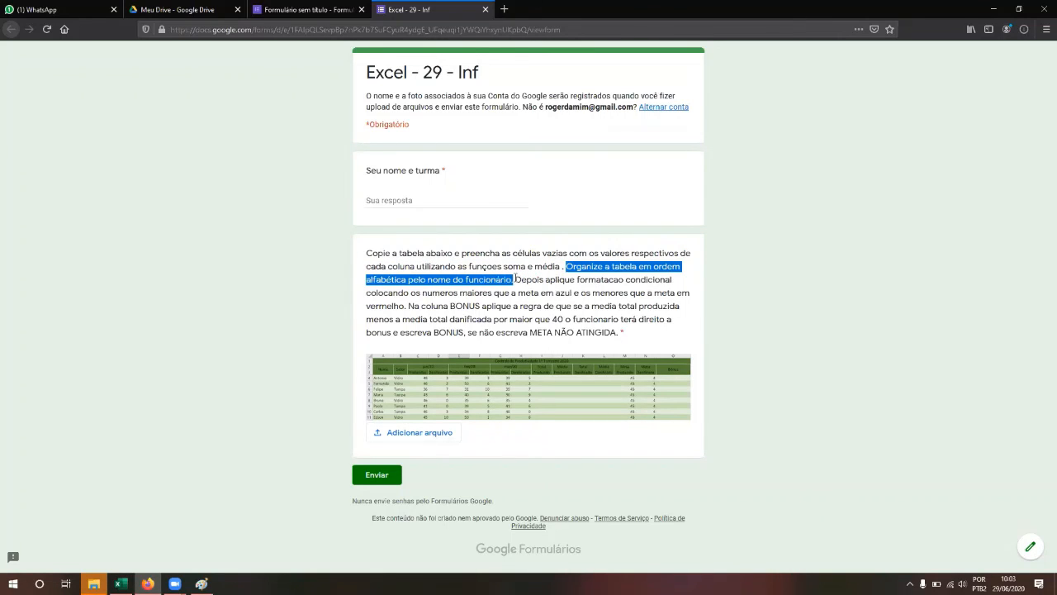
{"action": "left_click", "coordinate": [515, 279]}
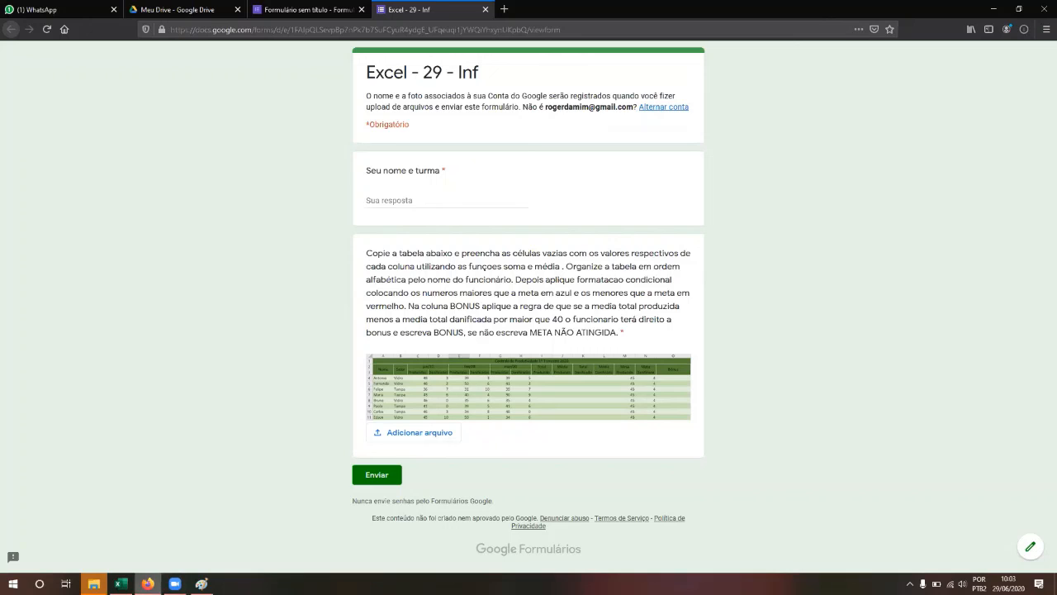
{"action": "key", "text": "alt+Tab"}
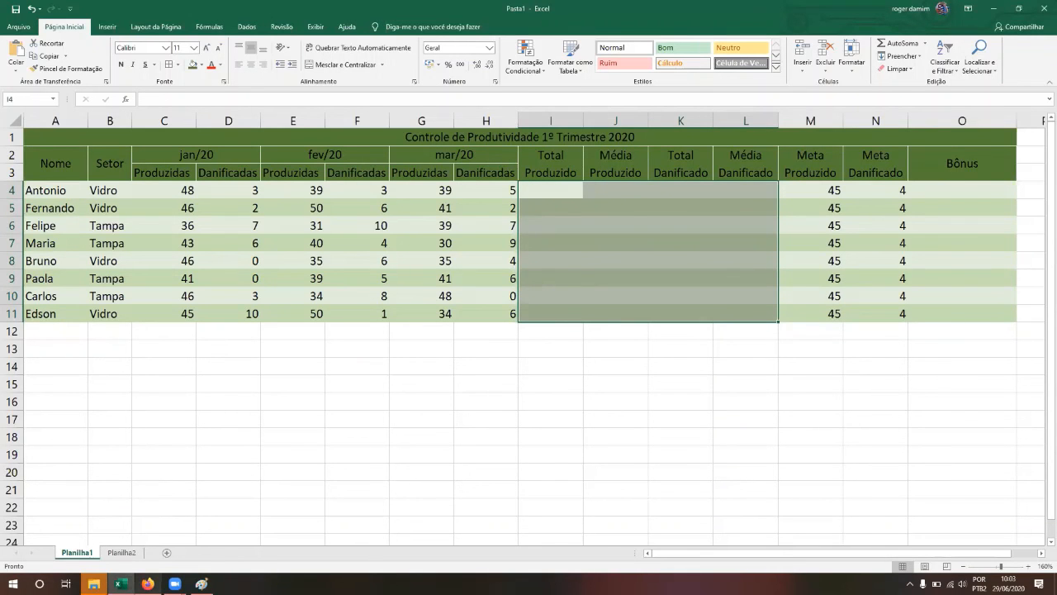
{"action": "left_click", "coordinate": [147, 584]}
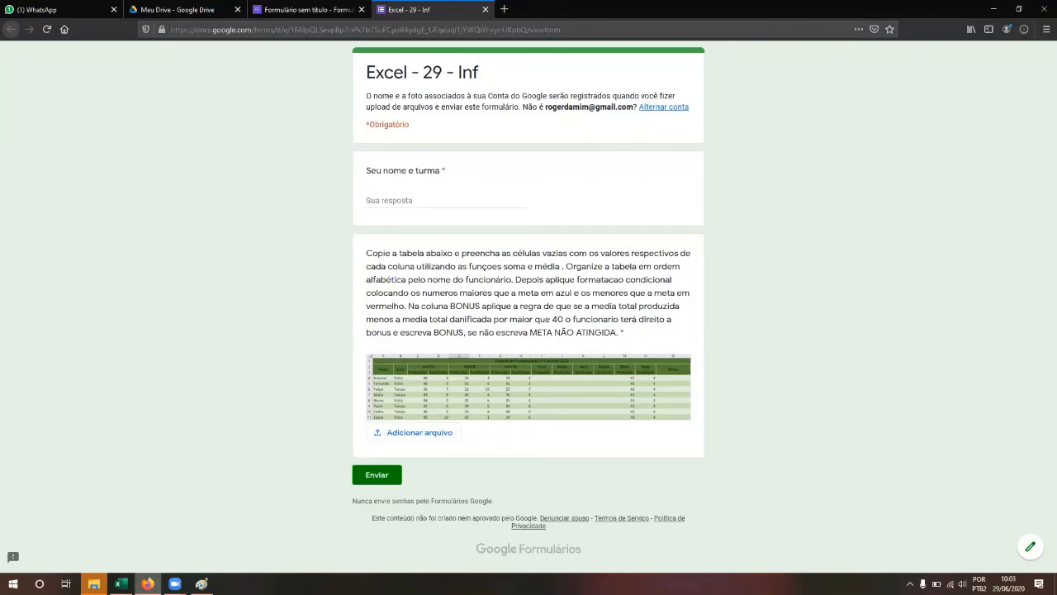
{"action": "left_click", "coordinate": [120, 584]}
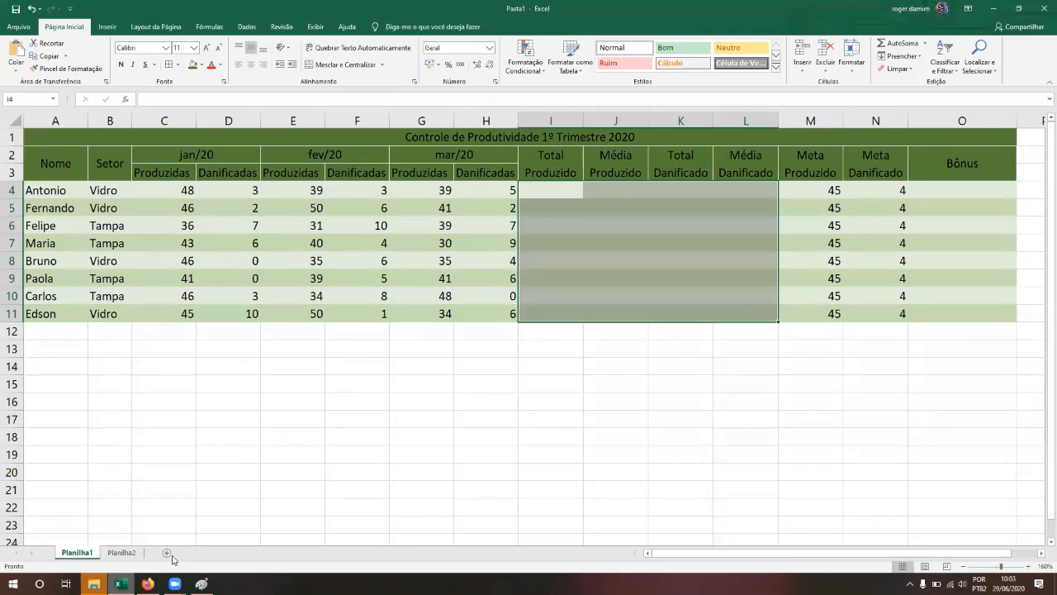
{"action": "left_click", "coordinate": [826, 189]}
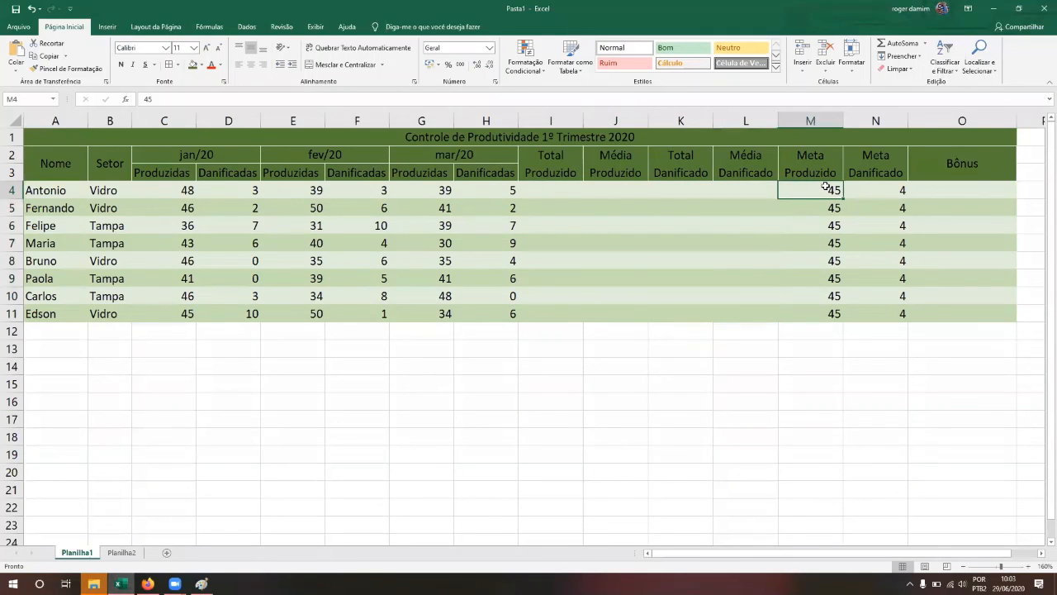
{"action": "key", "text": "shift+Down"}
{"action": "key", "text": "shift+Down"}
{"action": "key", "text": "shift+Down"}
{"action": "key", "text": "shift+Down"}
{"action": "key", "text": "shift+Down"}
{"action": "key", "text": "shift+Down"}
{"action": "key", "text": "shift+Down"}
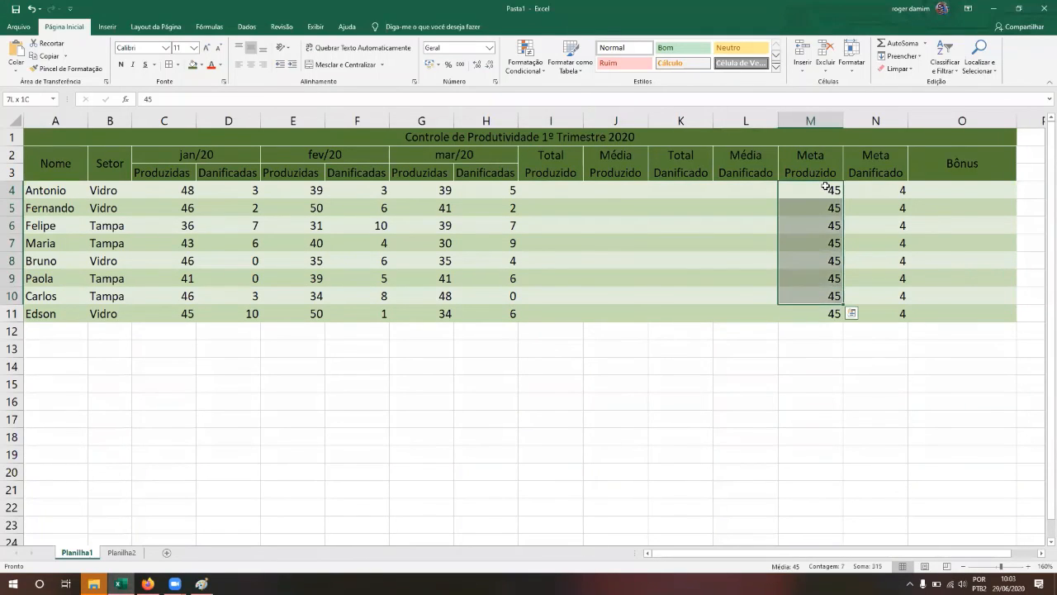
{"action": "left_click", "coordinate": [423, 196]}
{"action": "key", "text": "shift+Down"}
{"action": "key", "text": "shift+Down"}
{"action": "key", "text": "shift+Down"}
{"action": "key", "text": "shift+Down"}
{"action": "key", "text": "shift+Down"}
{"action": "key", "text": "shift+Down"}
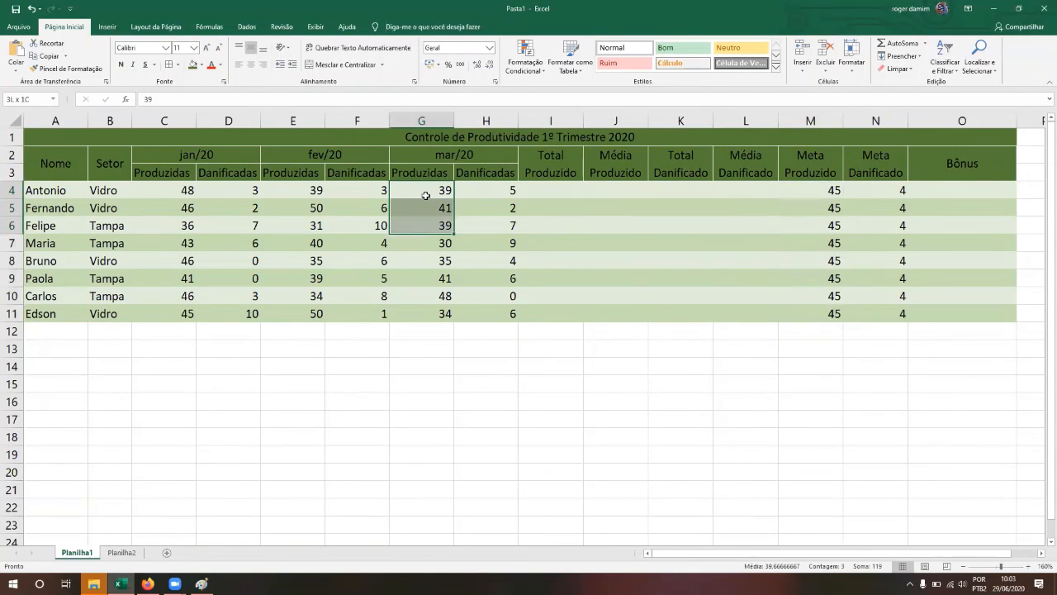
{"action": "key", "text": "shift+Down"}
{"action": "key", "text": "Left"}
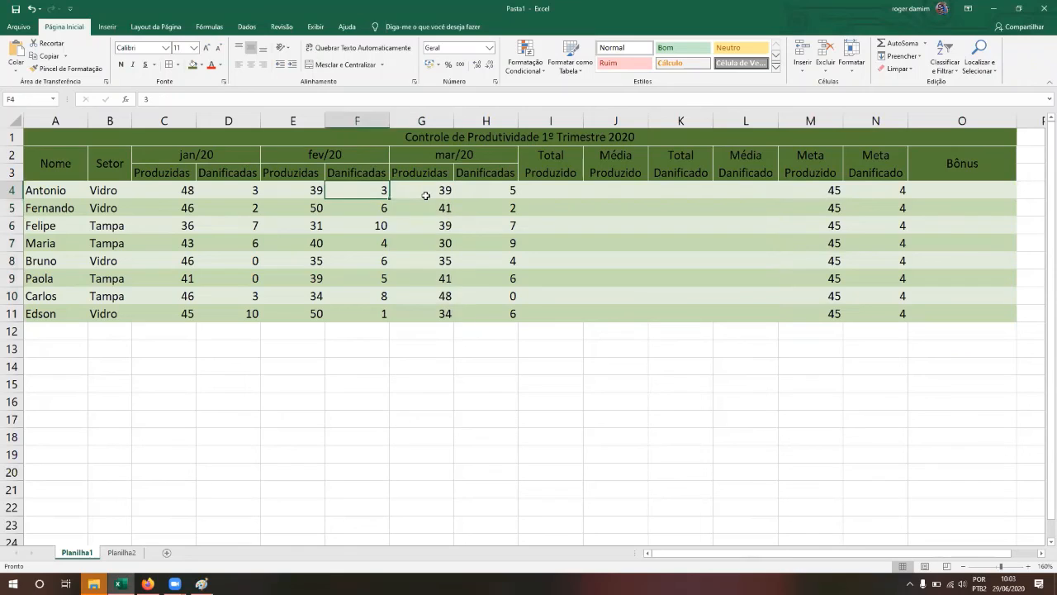
{"action": "key", "text": "Left"}
{"action": "key", "text": "shift+Down"}
{"action": "key", "text": "shift+Down"}
{"action": "key", "text": "shift+Down"}
{"action": "key", "text": "shift+Down"}
{"action": "key", "text": "shift+Down"}
{"action": "key", "text": "shift+Down"}
{"action": "key", "text": "shift+Down"}
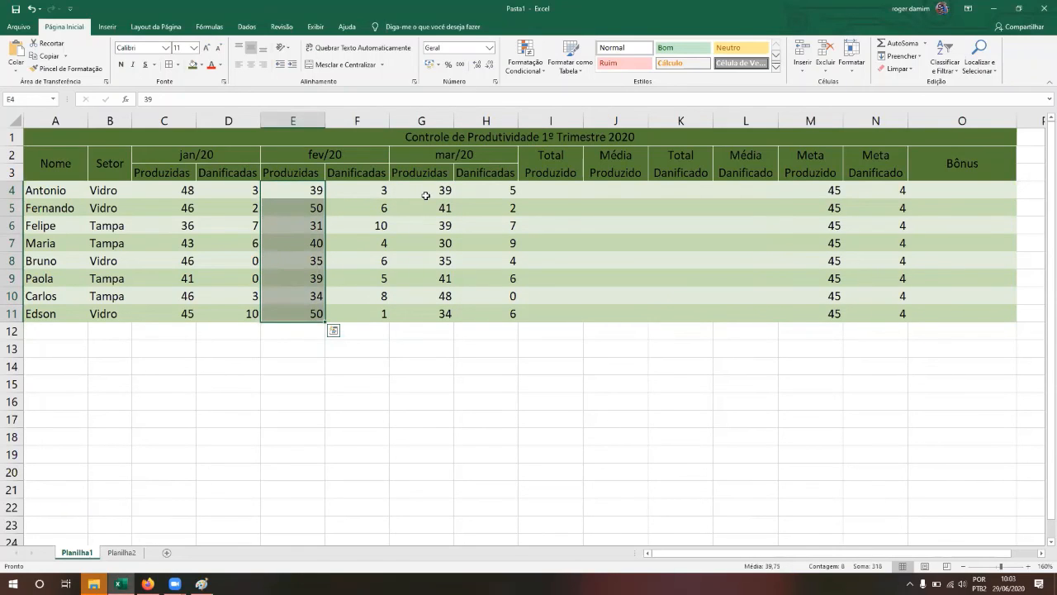
{"action": "key", "text": "Left"}
{"action": "key", "text": "Left"}
{"action": "key", "text": "Left"}
{"action": "key", "text": "Right"}
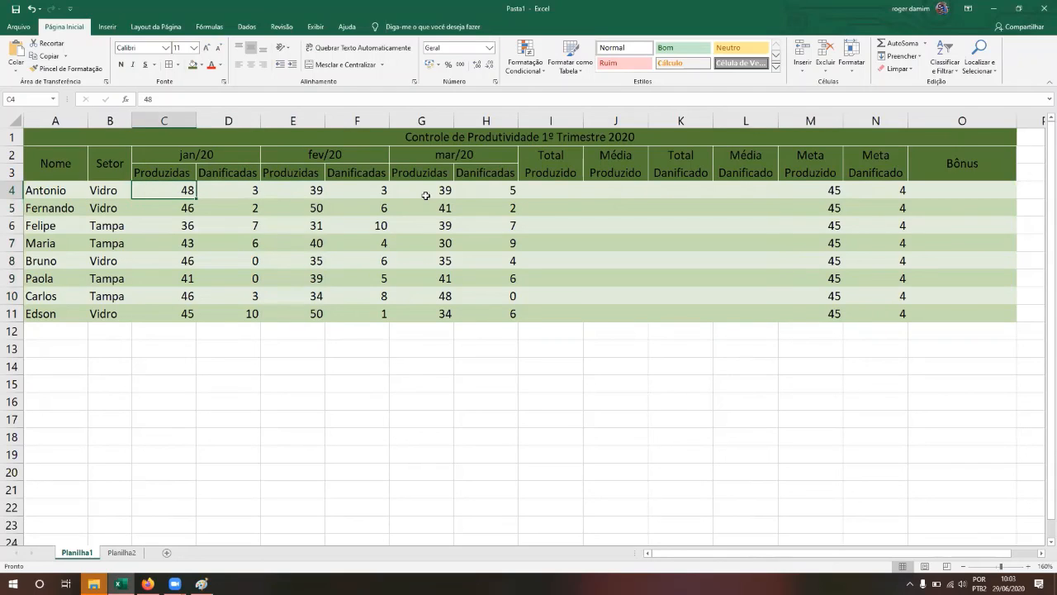
{"action": "key", "text": "shift+Down"}
{"action": "key", "text": "shift+Down"}
{"action": "key", "text": "shift+Down"}
{"action": "key", "text": "shift+Down"}
{"action": "key", "text": "shift+Down"}
{"action": "key", "text": "shift+Down"}
{"action": "key", "text": "shift+Down"}
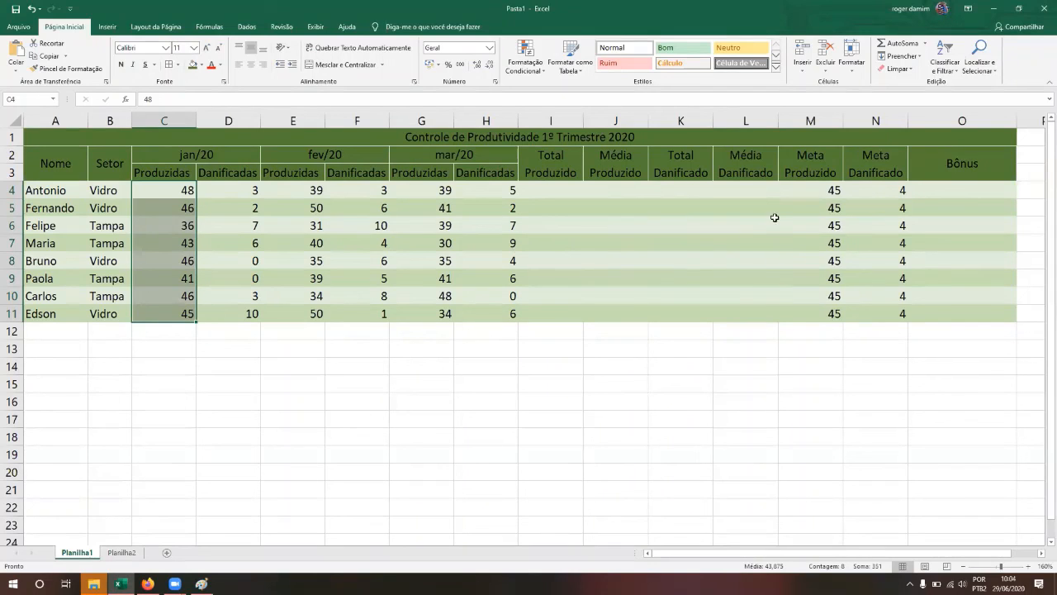
Step: Replace each Meta Produzido target in M4:M11 with 40
{"action": "left_click", "coordinate": [826, 189]}
{"action": "type", "text": "40"}
{"action": "key", "text": "Return"}
{"action": "type", "text": "40"}
{"action": "key", "text": "Return"}
{"action": "type", "text": "40"}
{"action": "key", "text": "Return"}
{"action": "type", "text": "40"}
{"action": "key", "text": "Return"}
{"action": "type", "text": "40"}
{"action": "key", "text": "Return"}
{"action": "type", "text": "40"}
{"action": "key", "text": "Return"}
{"action": "type", "text": "40"}
{"action": "key", "text": "Return"}
{"action": "type", "text": "40"}
{"action": "key", "text": "Return"}
{"action": "key", "text": "Up"}
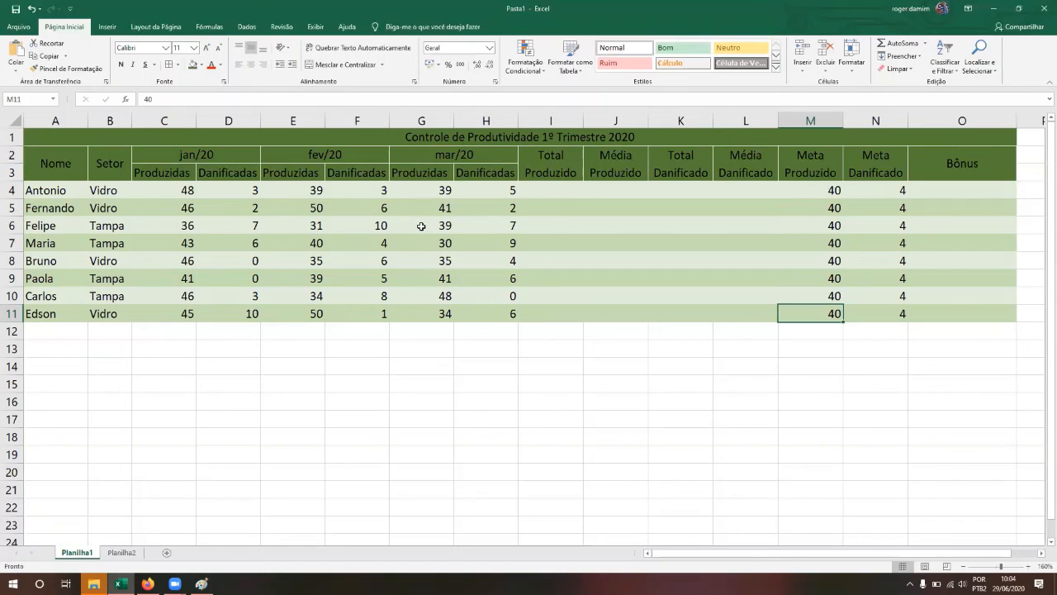
Step: Select the eight Meta Danificado values in column N to check them, then switch to the form
{"action": "left_click", "coordinate": [878, 193]}
{"action": "key", "text": "Down"}
{"action": "key", "text": "Down"}
{"action": "key", "text": "Down"}
{"action": "key", "text": "Up"}
{"action": "key", "text": "Up"}
{"action": "key", "text": "Up"}
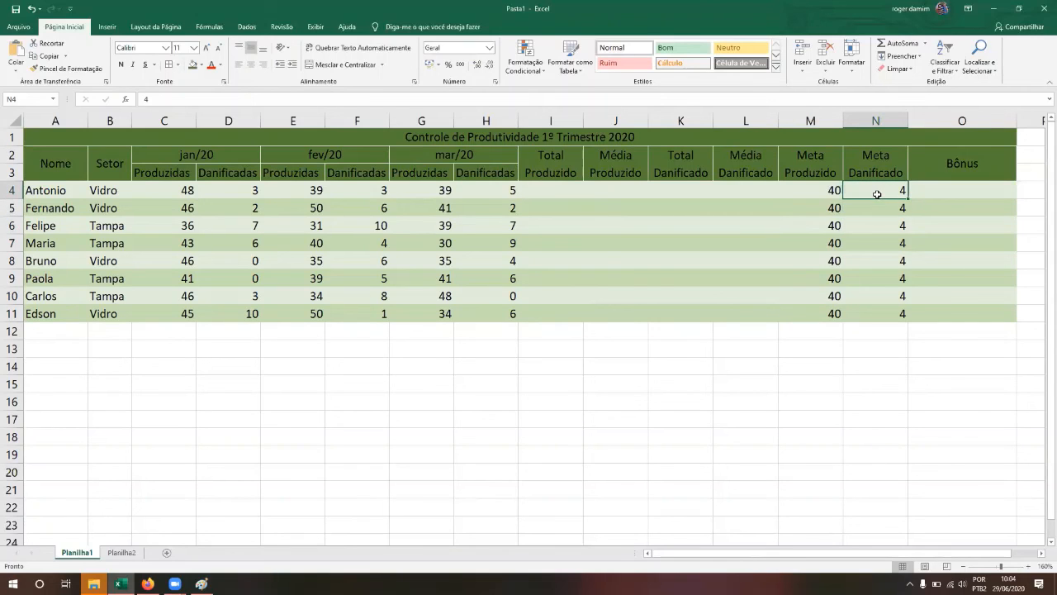
{"action": "key", "text": "shift+Down"}
{"action": "key", "text": "shift+Down"}
{"action": "key", "text": "shift+Down"}
{"action": "key", "text": "shift+Down"}
{"action": "key", "text": "shift+Down"}
{"action": "key", "text": "shift+Down"}
{"action": "key", "text": "shift+Down"}
{"action": "key", "text": "shift+Up"}
{"action": "key", "text": "shift+Up"}
{"action": "key", "text": "shift+Down"}
{"action": "key", "text": "shift+Down"}
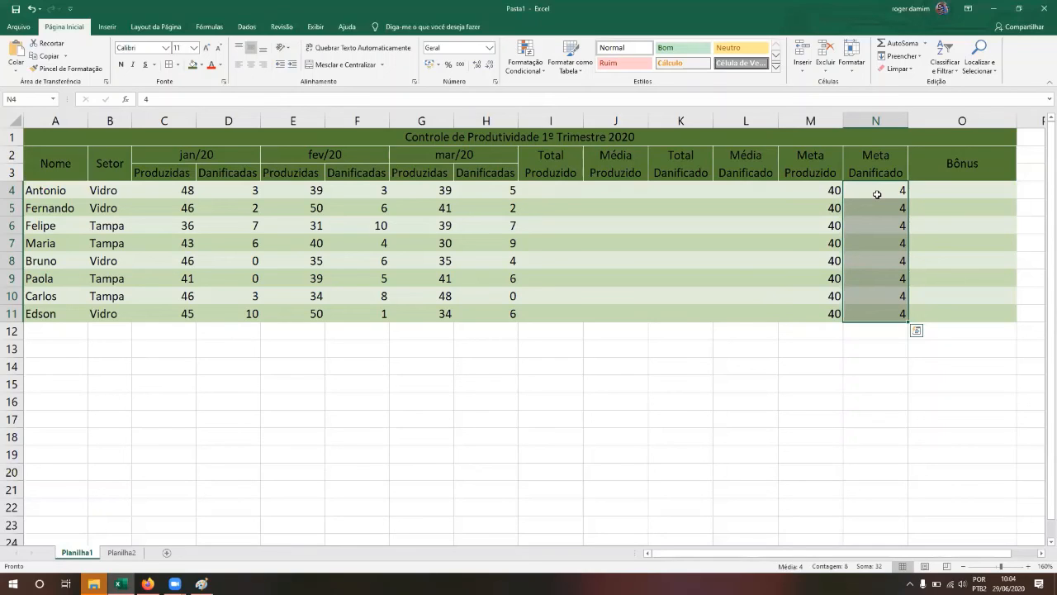
{"action": "key", "text": "Left"}
{"action": "key", "text": "Right"}
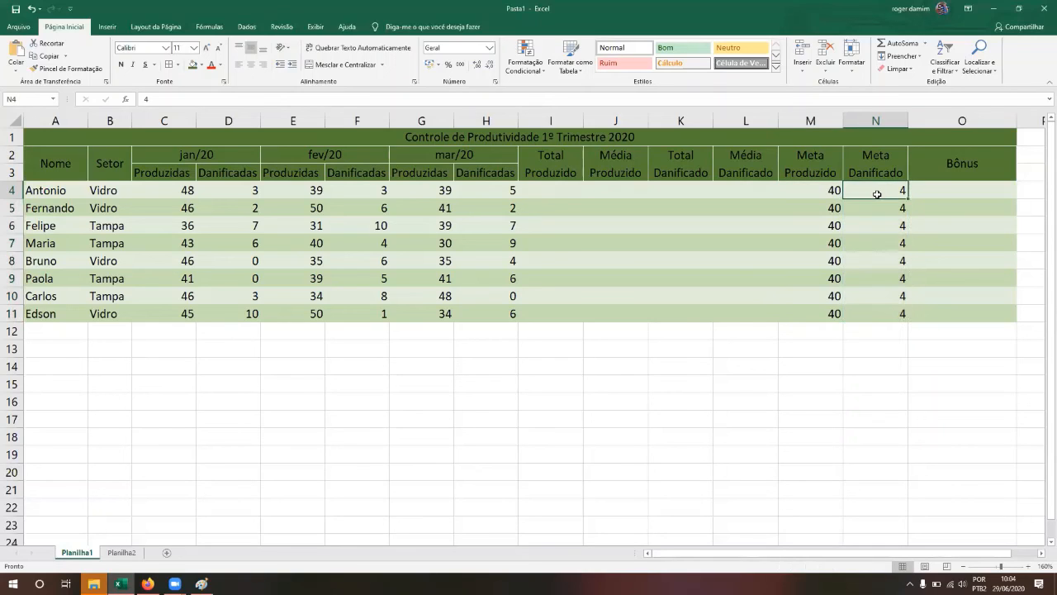
{"action": "key", "text": "alt+Tab"}
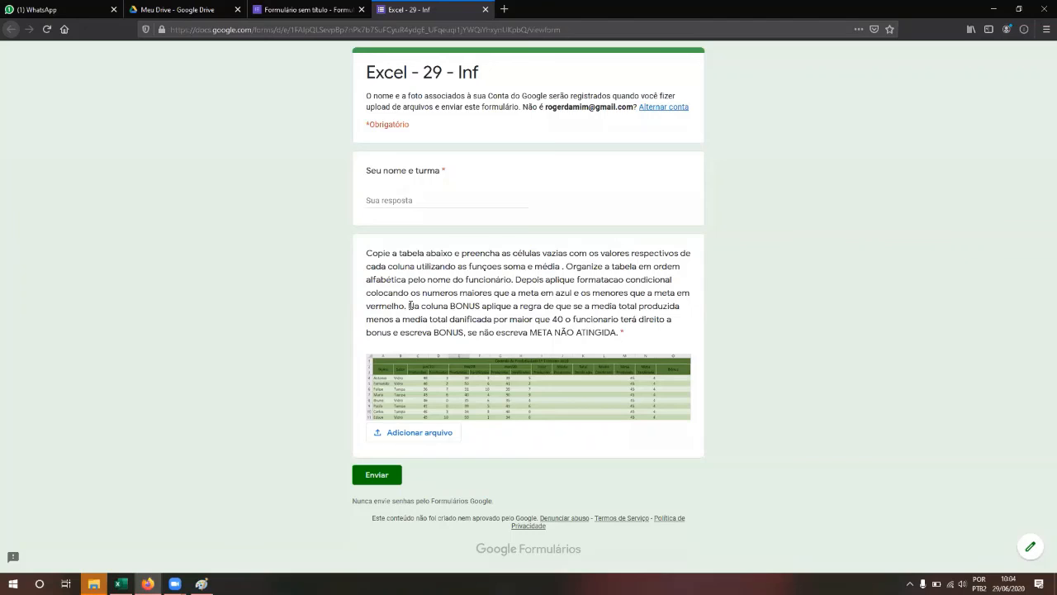
Step: Highlight the BONUS rule text in the instructions, then go back to the spreadsheet
{"action": "left_click_drag", "start_coordinate": [409, 305], "coordinate": [600, 305]}
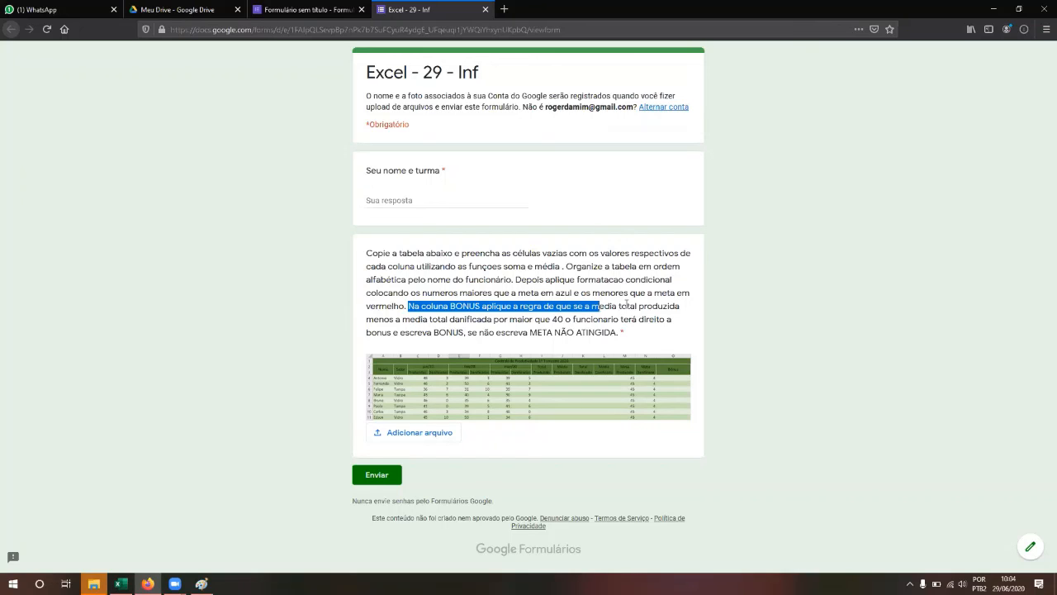
{"action": "left_click", "coordinate": [627, 303]}
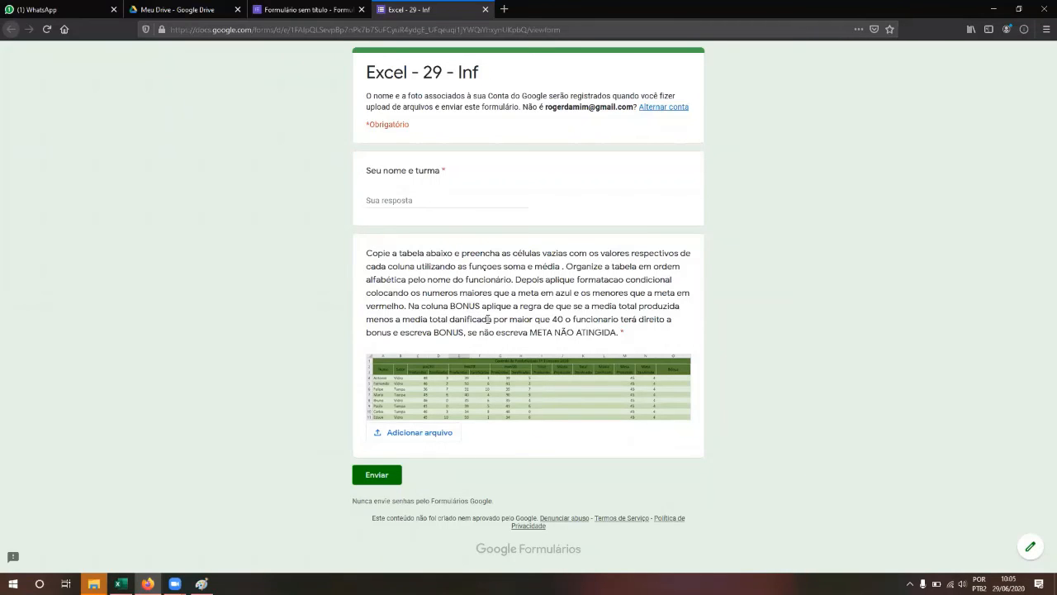
{"action": "key", "text": "alt+Tab"}
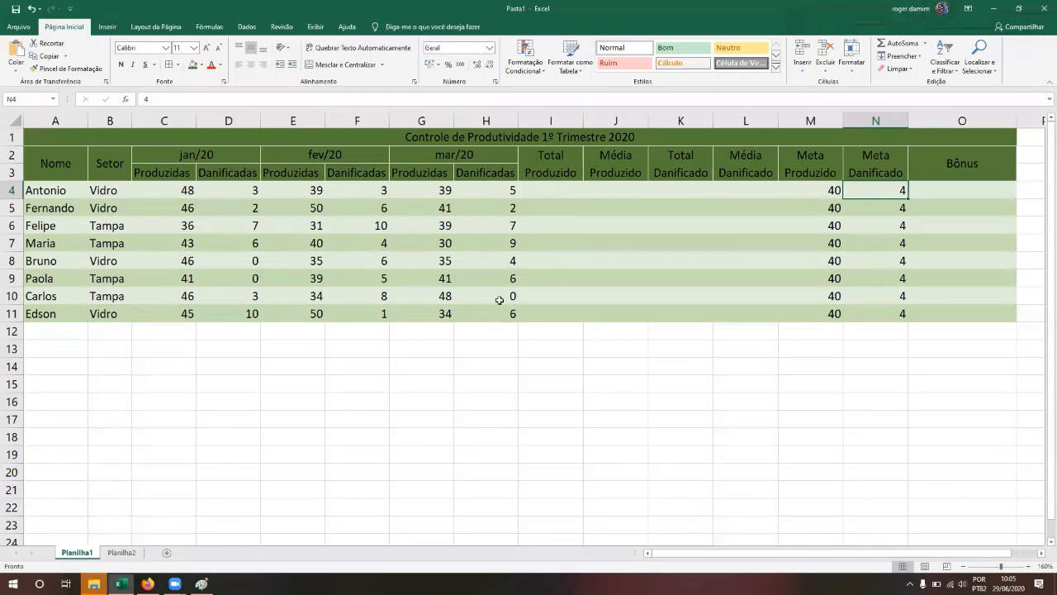
Step: Check Antonio's Total, Média Produzido and Média Danificado cells against the form
{"action": "left_click", "coordinate": [562, 190]}
{"action": "left_click", "coordinate": [587, 190]}
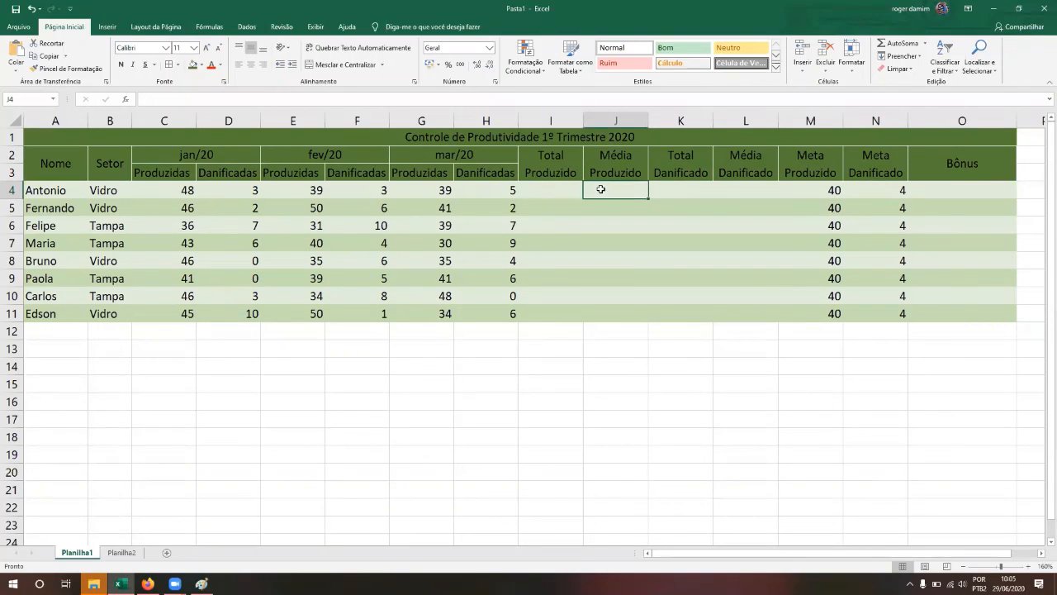
{"action": "left_click", "coordinate": [739, 189]}
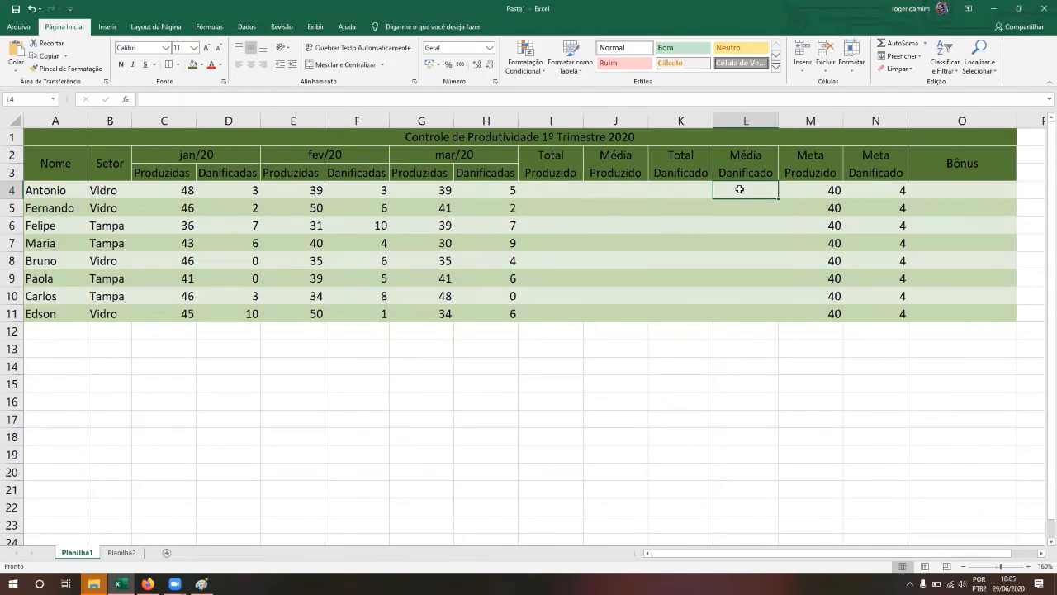
{"action": "key", "text": "alt+Tab"}
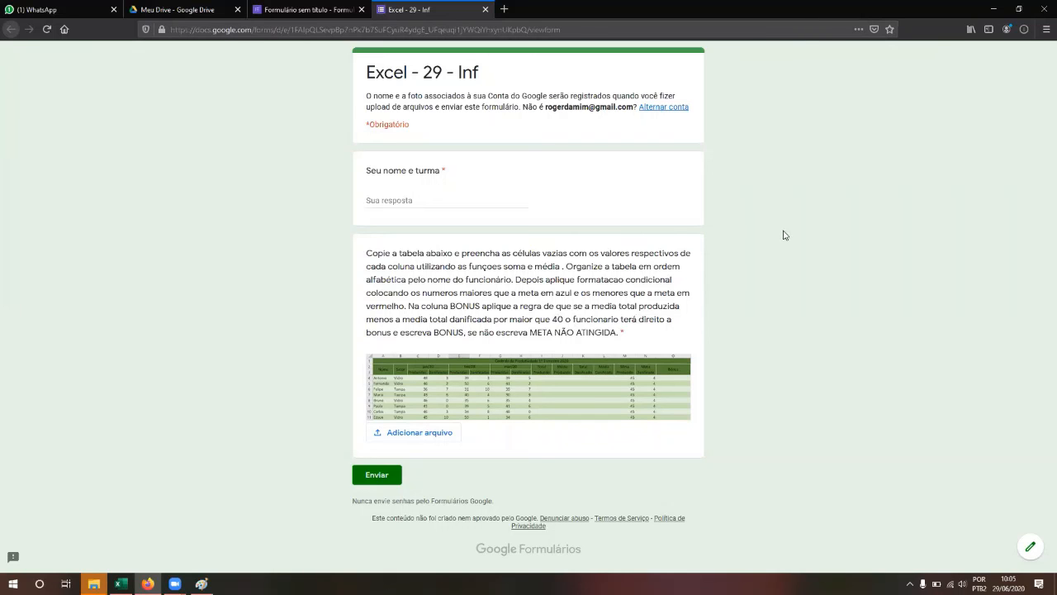
{"action": "key", "text": "alt+Tab"}
Step: Look over Antonio's Bônus cell O4 and the neighbouring Meta cells
{"action": "left_click", "coordinate": [944, 188]}
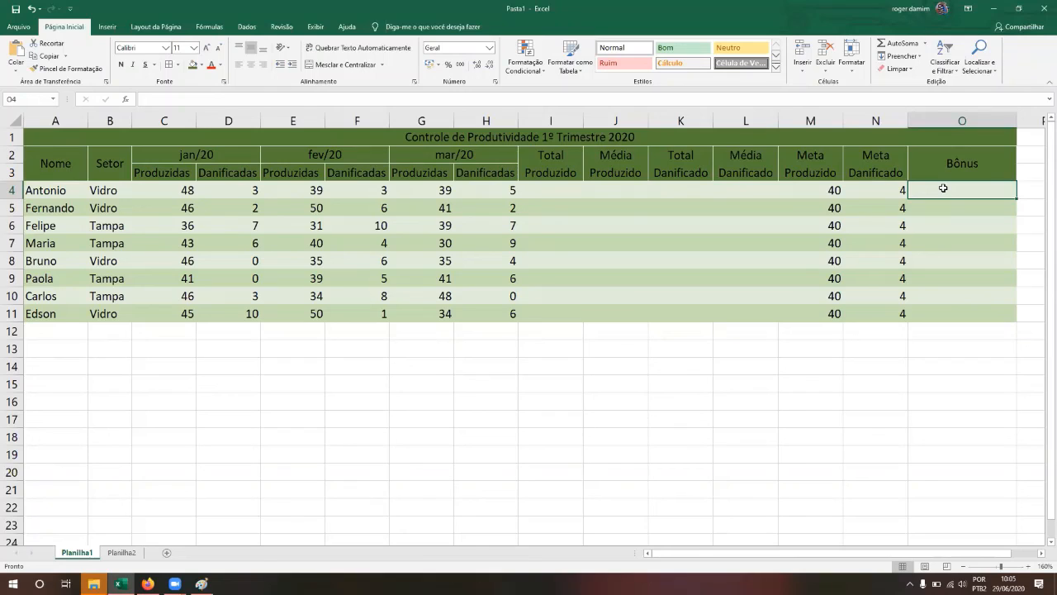
{"action": "key", "text": "Left"}
{"action": "key", "text": "Left"}
{"action": "key", "text": "Left"}
{"action": "key", "text": "Left"}
{"action": "key", "text": "Left"}
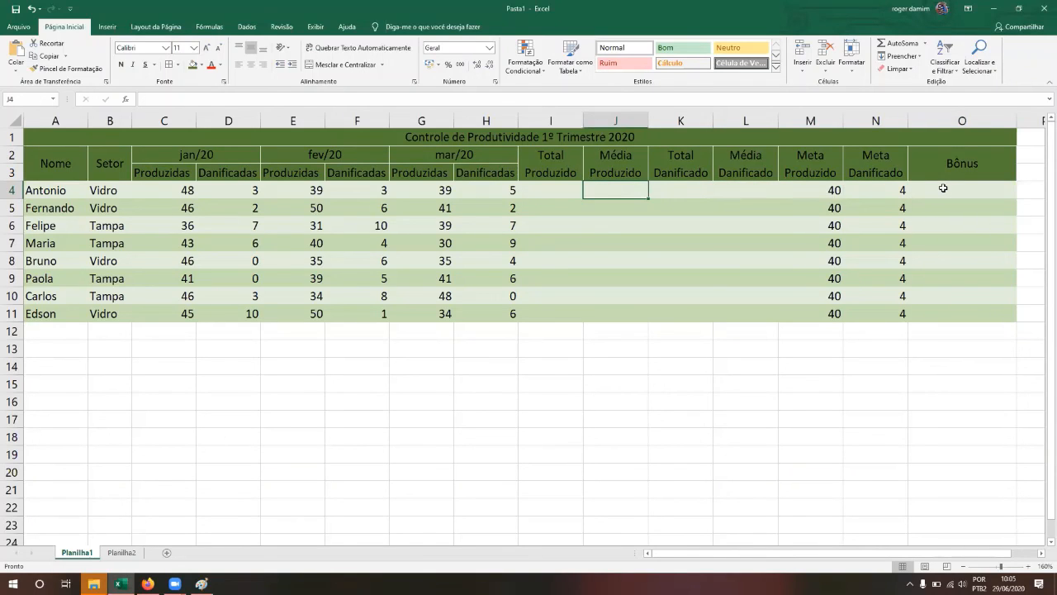
{"action": "key", "text": "Right"}
{"action": "key", "text": "Right"}
{"action": "key", "text": "Right"}
{"action": "key", "text": "Left"}
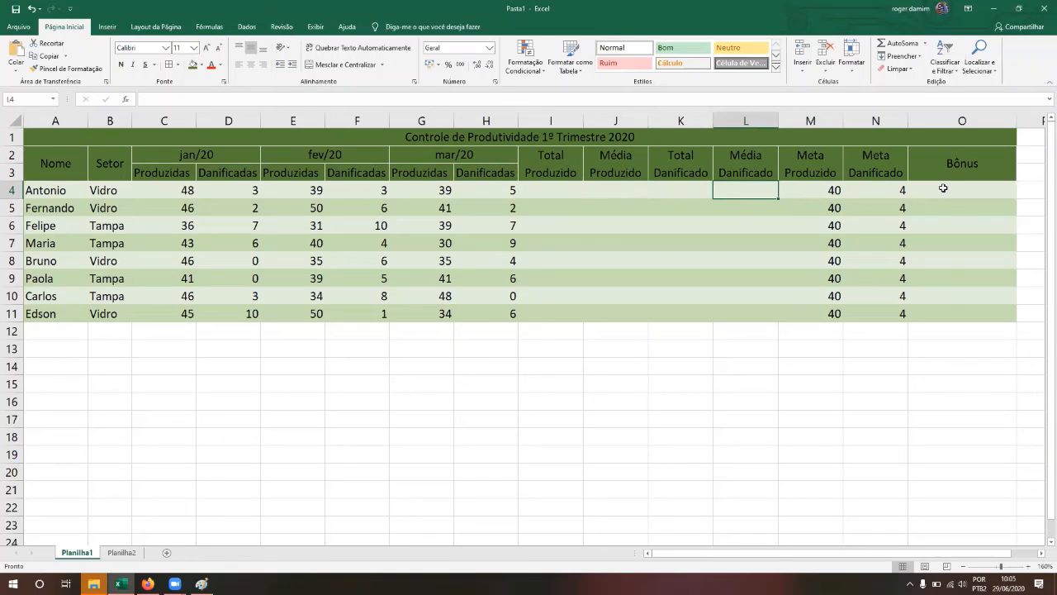
{"action": "key", "text": "Right"}
{"action": "key", "text": "Right"}
{"action": "key", "text": "Right"}
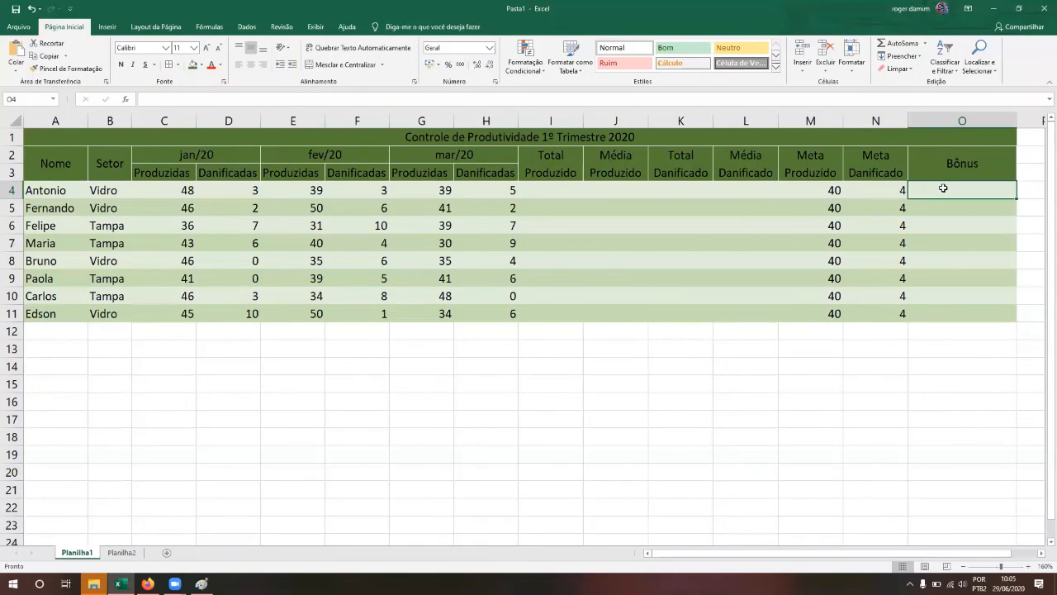
{"action": "key", "text": "Left"}
{"action": "key", "text": "Right"}
Step: Back in the assignment, highlight the phrase META NÃO ATINGIDA in the instructions
{"action": "key", "text": "alt+Tab"}
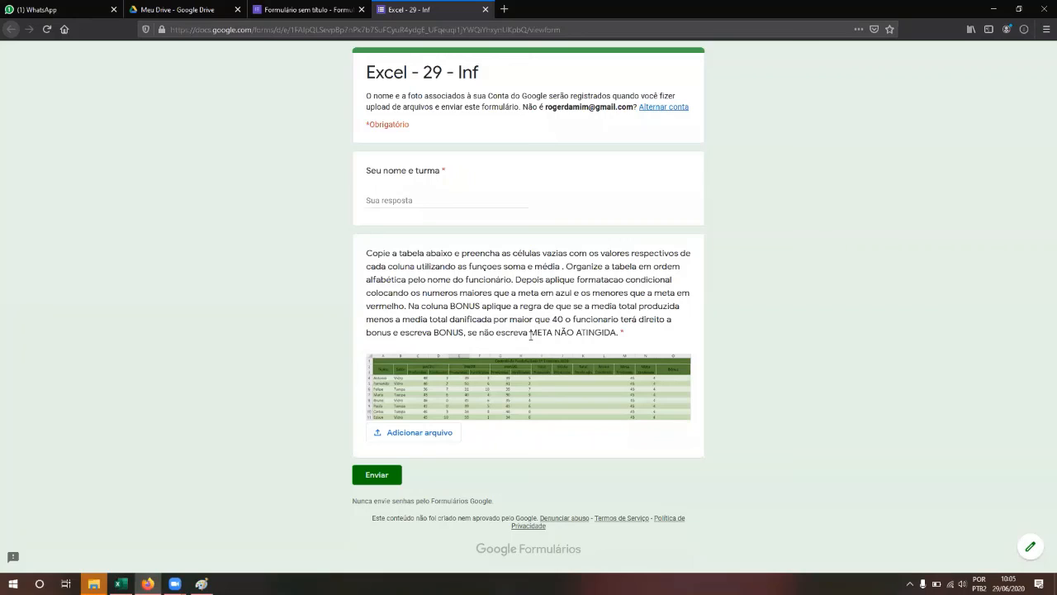
{"action": "left_click_drag", "start_coordinate": [529, 332], "coordinate": [619, 332]}
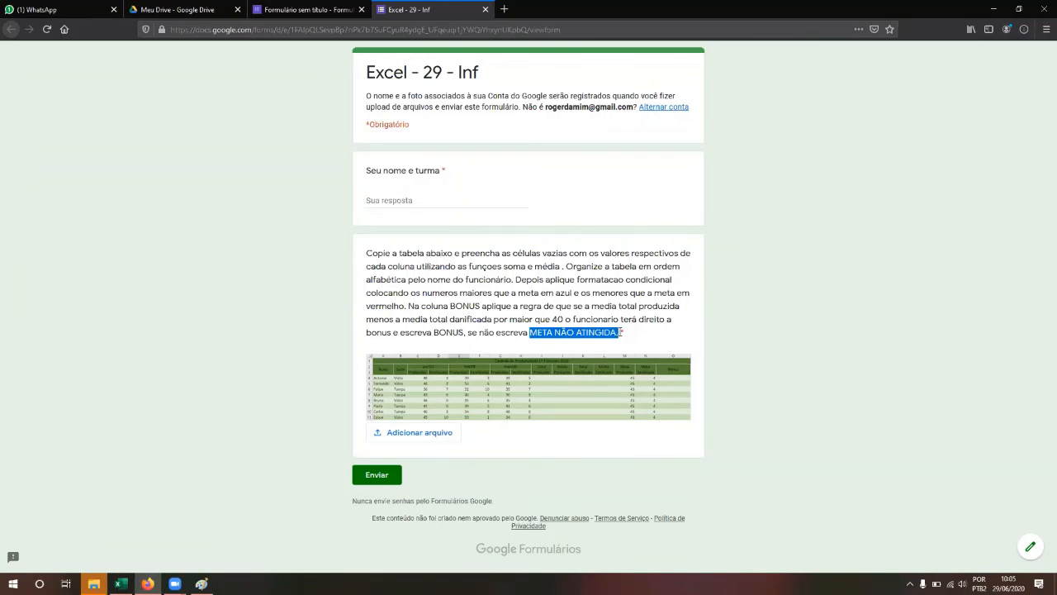
{"action": "left_click", "coordinate": [619, 332]}
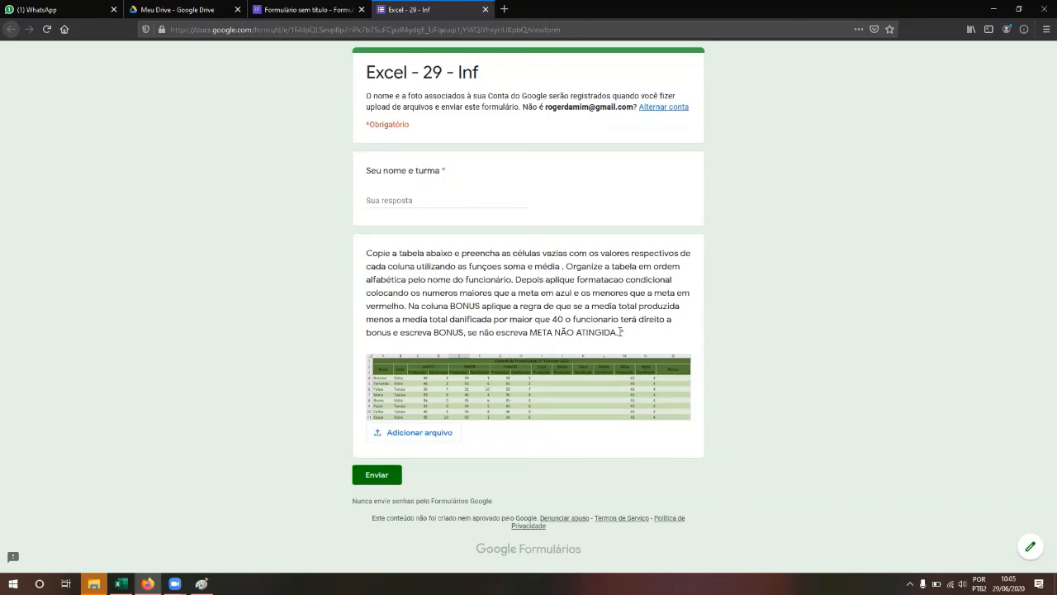